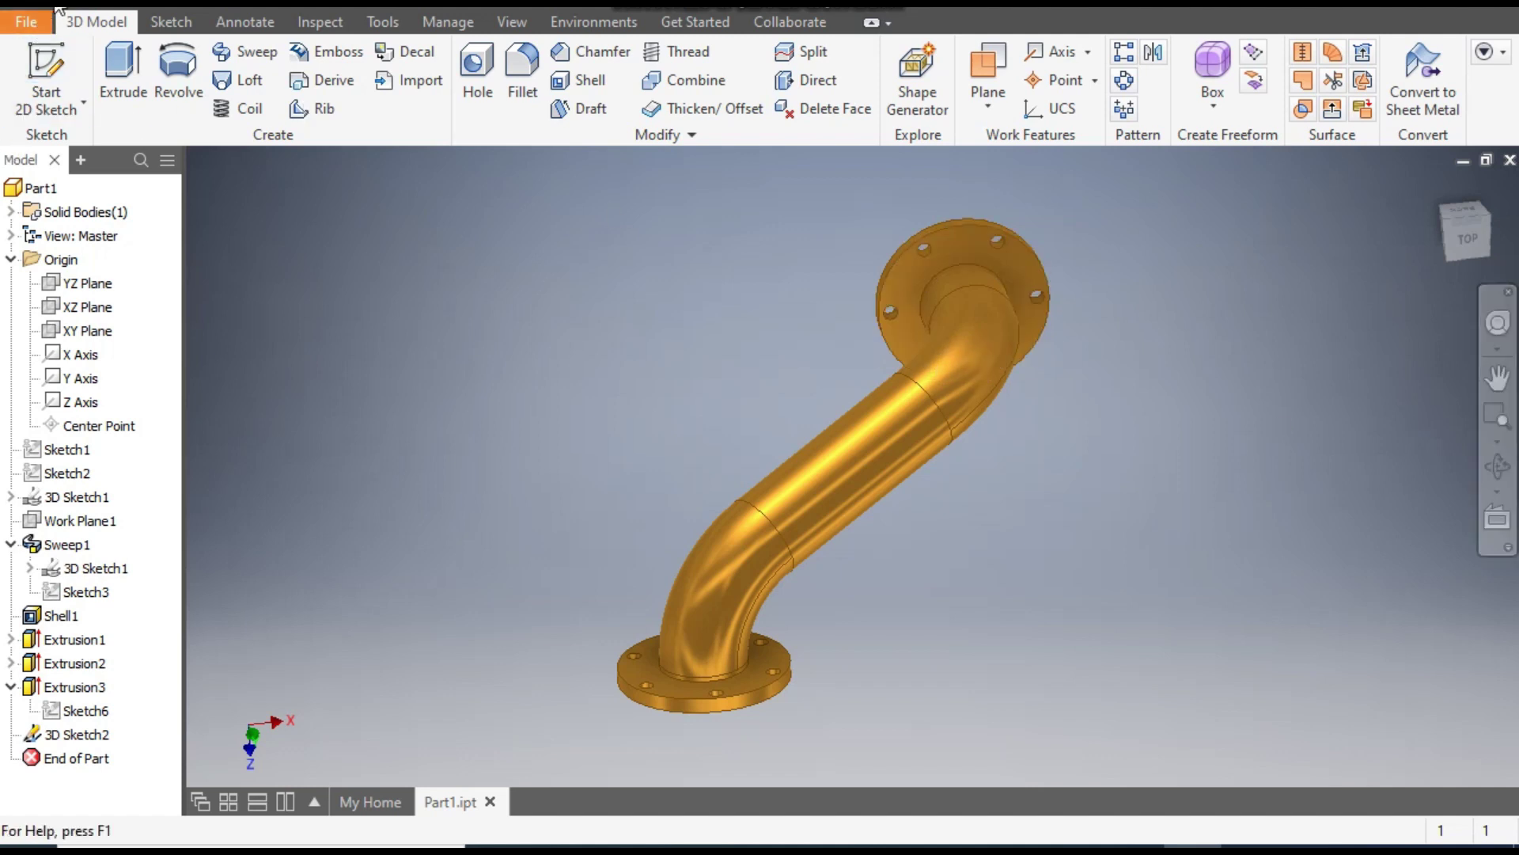
# Step: Create a new metric part from the Standard (mm).ipt template and start a 2D sketch on the front (XY) plane
pyautogui.hotkey('ctrl', 'n')
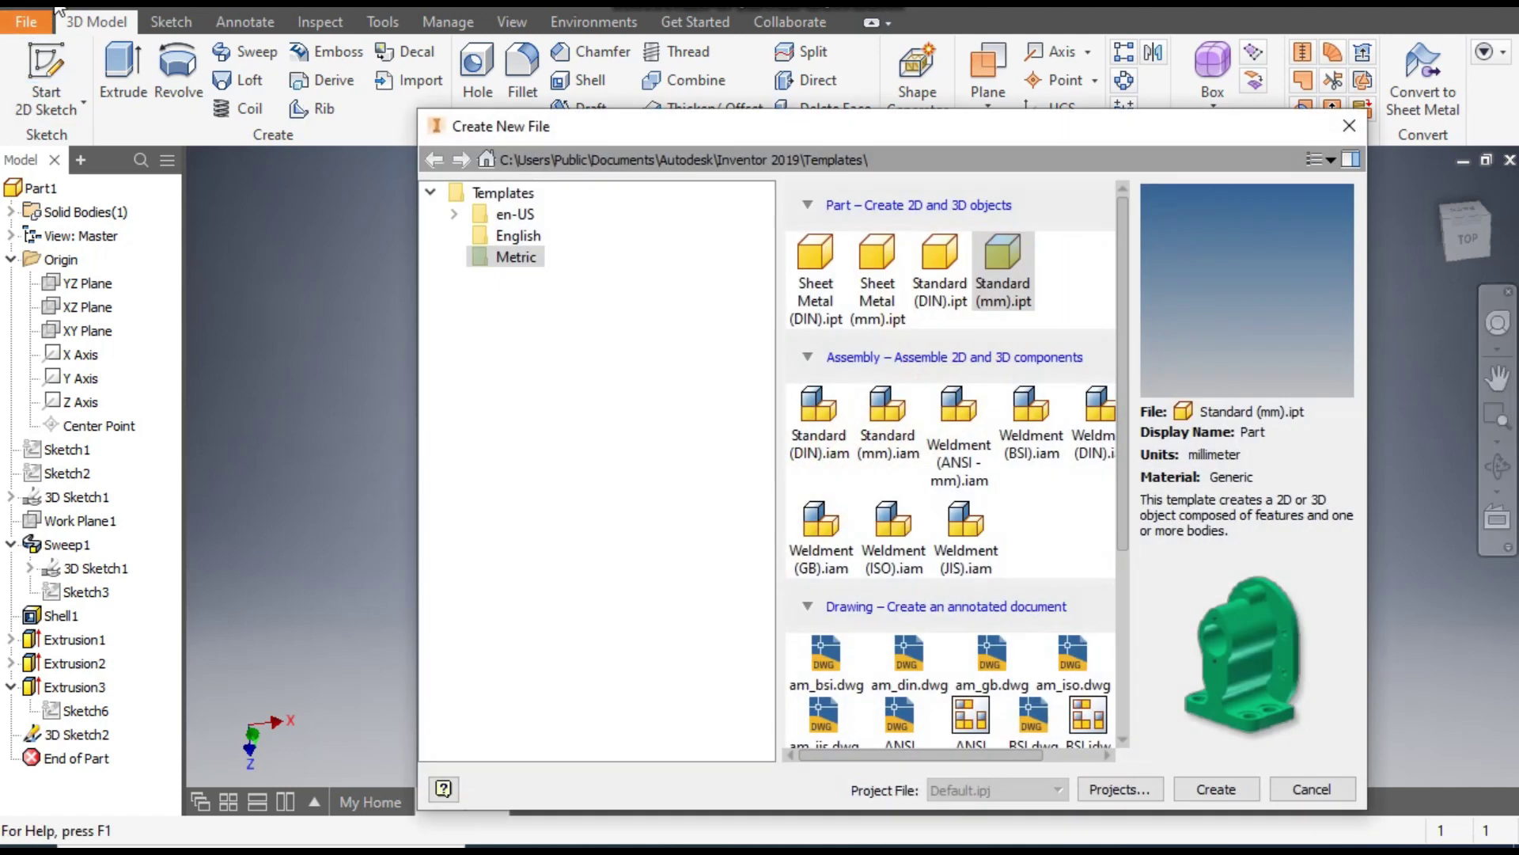
pyautogui.click(1018, 258)
pyautogui.click(1217, 789)
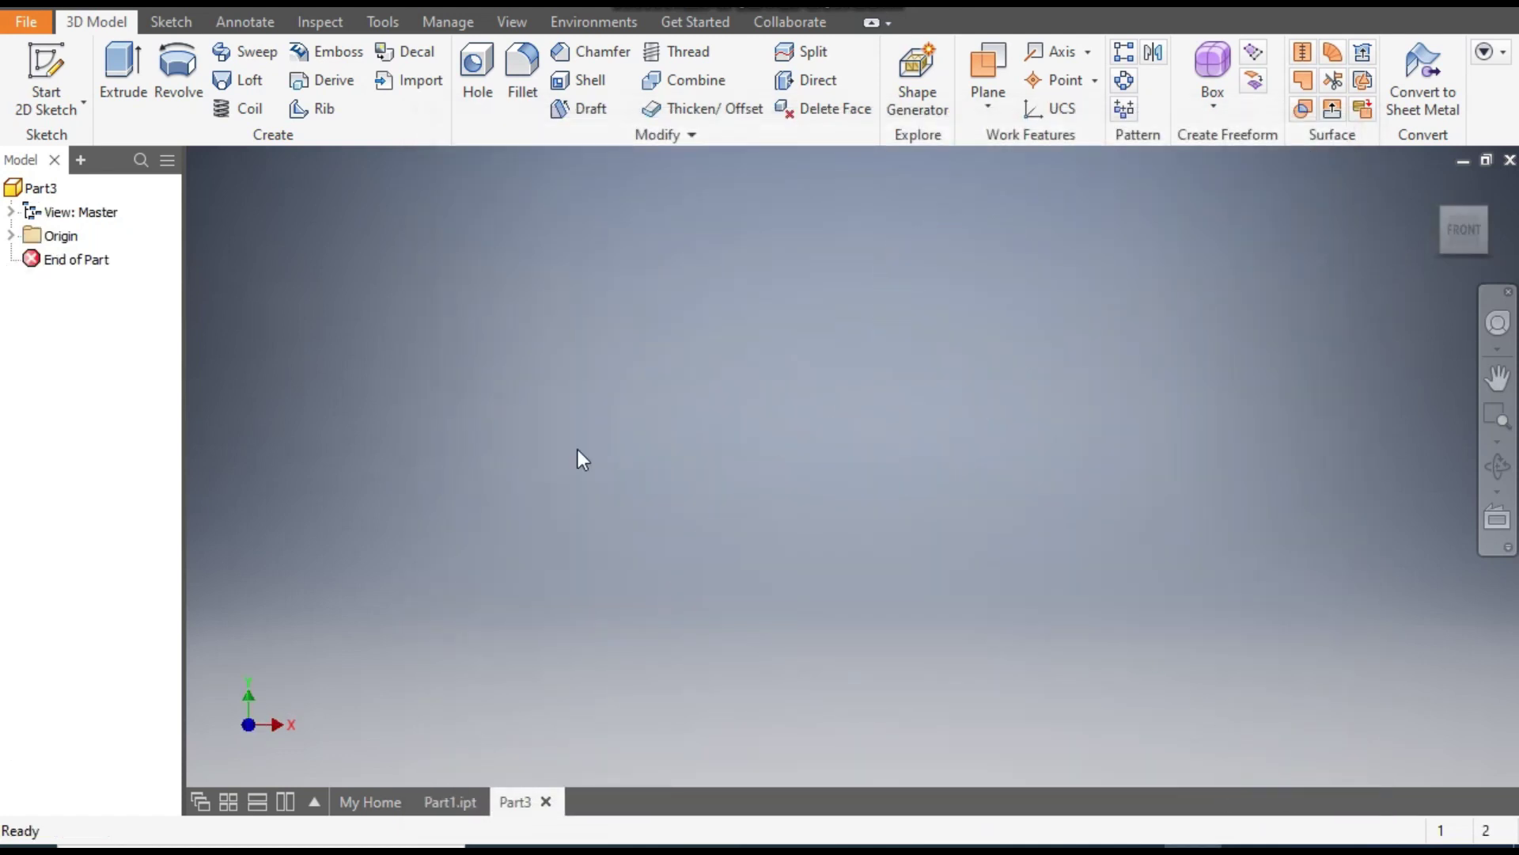
pyautogui.click(40, 67)
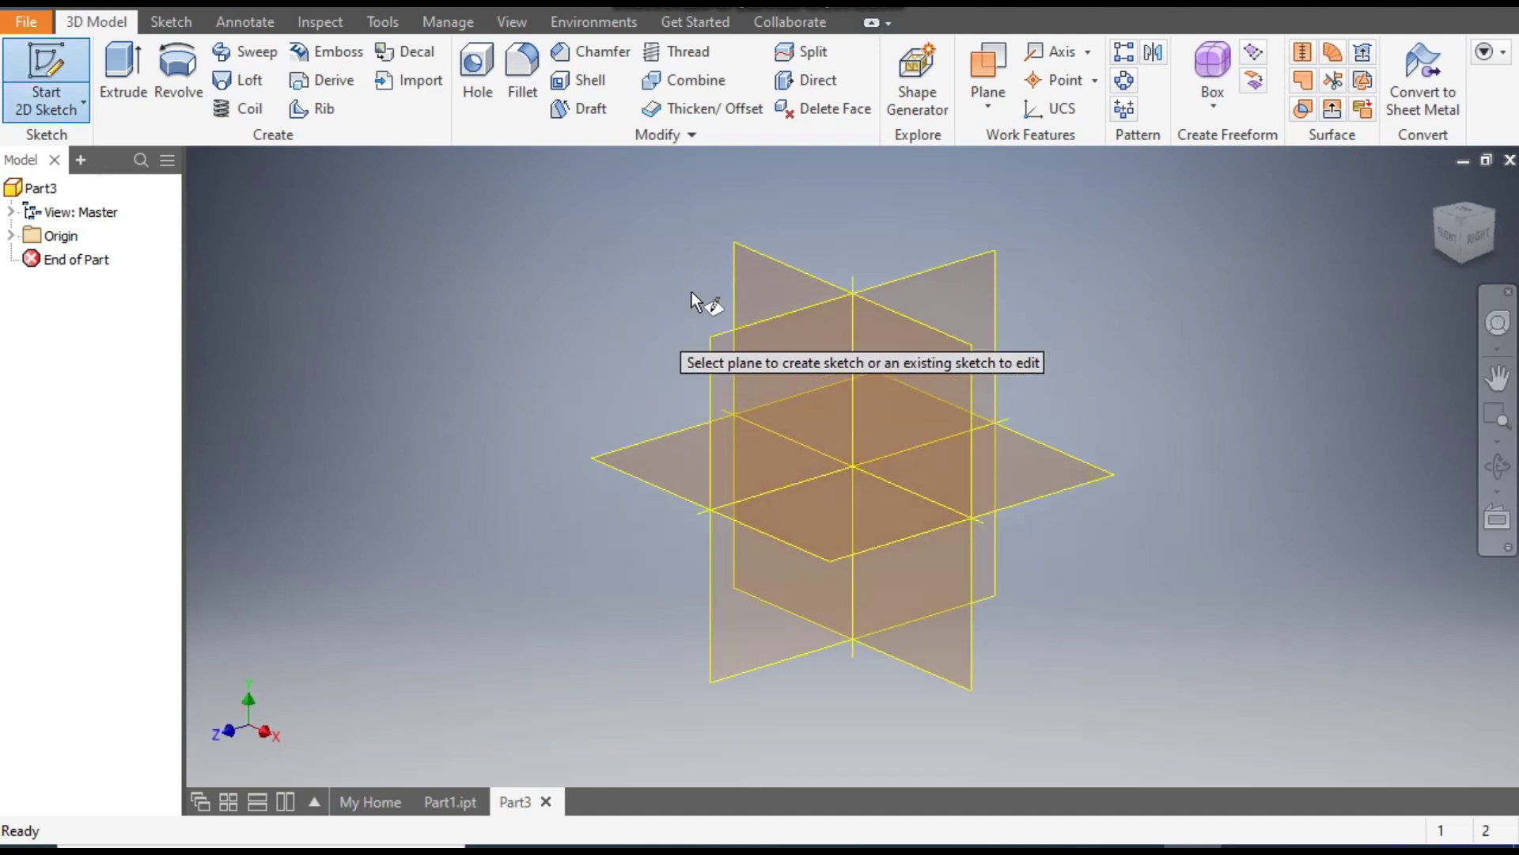
pyautogui.click(771, 271)
pyautogui.moveTo(821, 402)
pyautogui.mouseDown(button='middle')
pyautogui.moveTo(836, 406)
pyautogui.moveTo(865, 531)
pyautogui.mouseUp(button='middle')
# Step: Draw a vertical line about 18 mm up from the origin, continued by a line sloping up-left about 28 mm across and 15 mm up
pyautogui.click(127, 62)
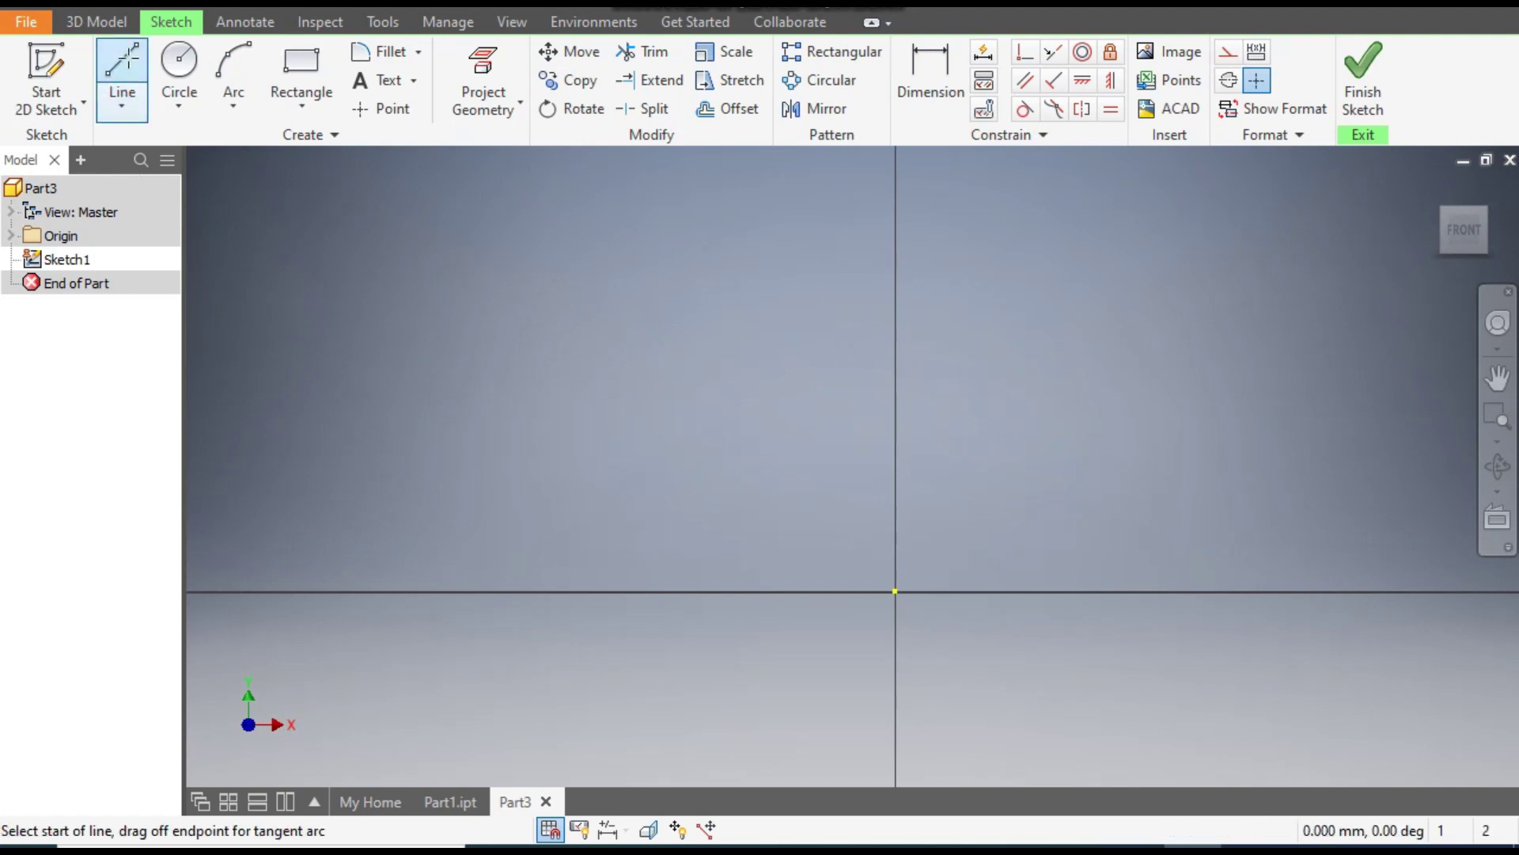
pyautogui.click(896, 592)
pyautogui.click(895, 394)
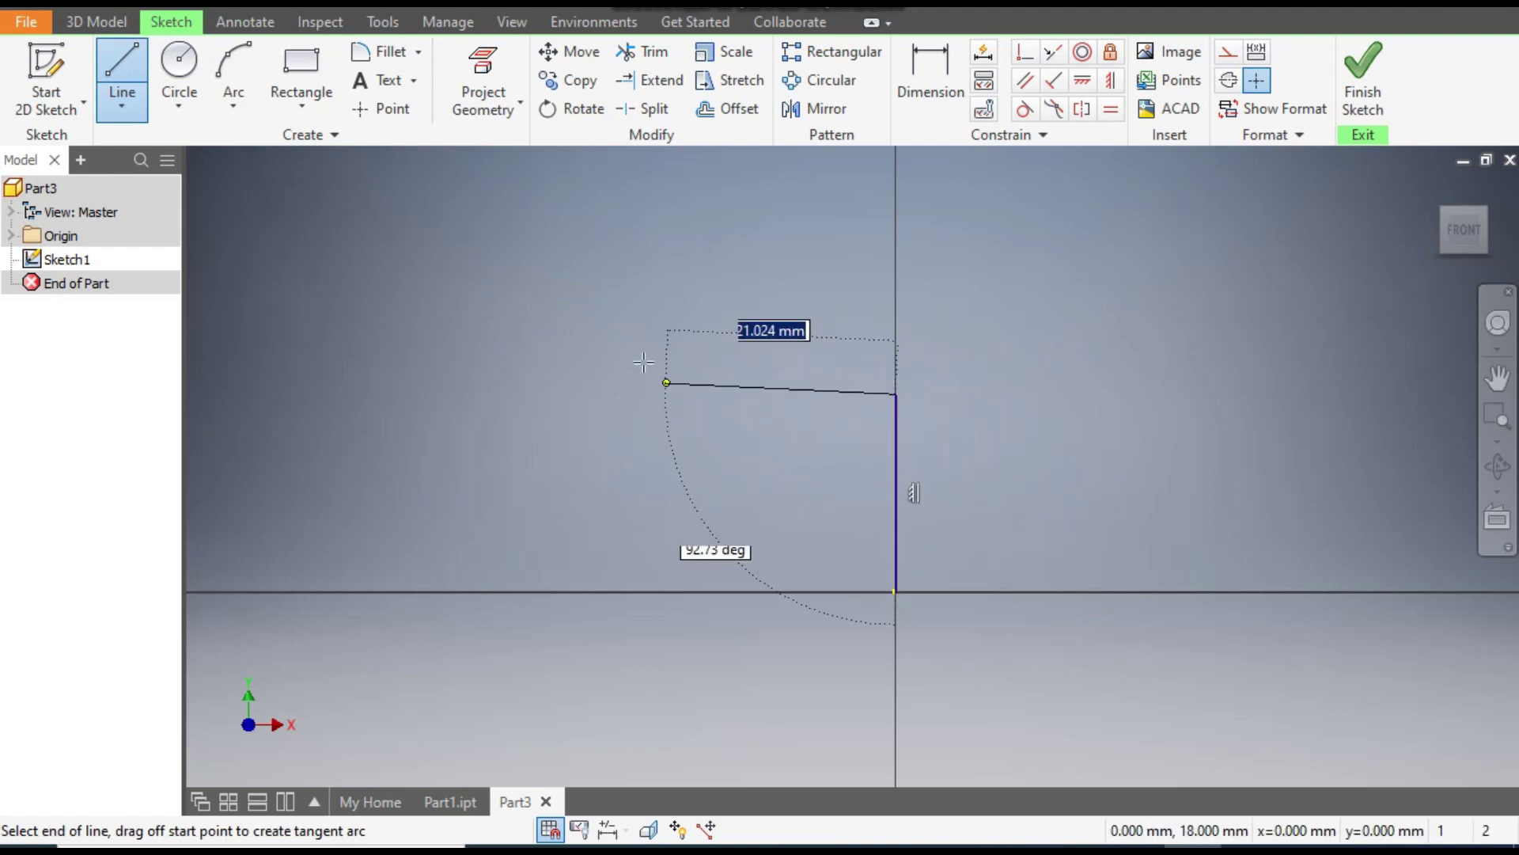
pyautogui.click(587, 227)
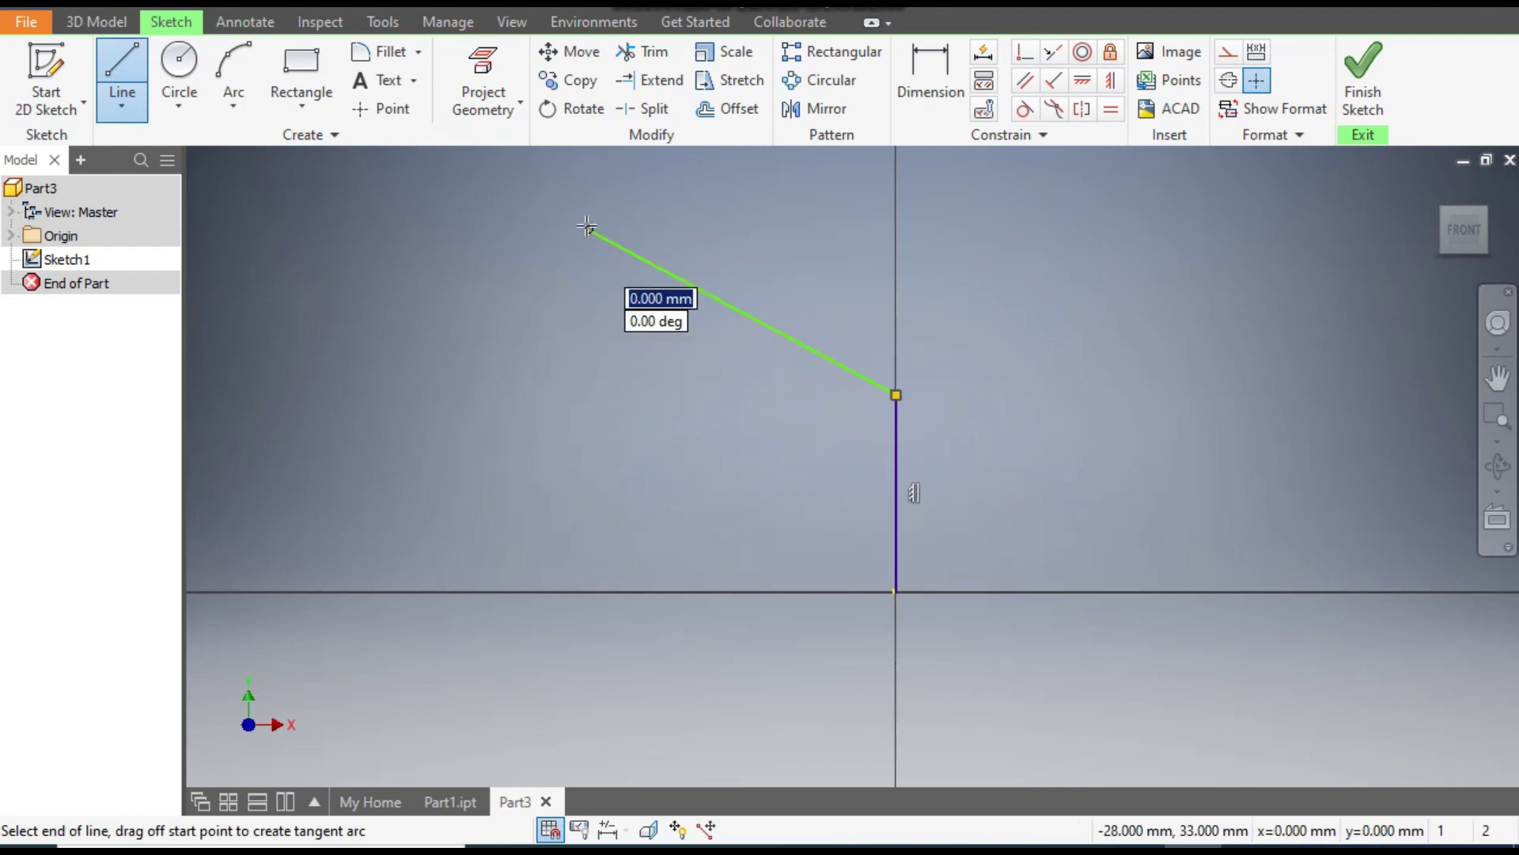
pyautogui.press('Escape')
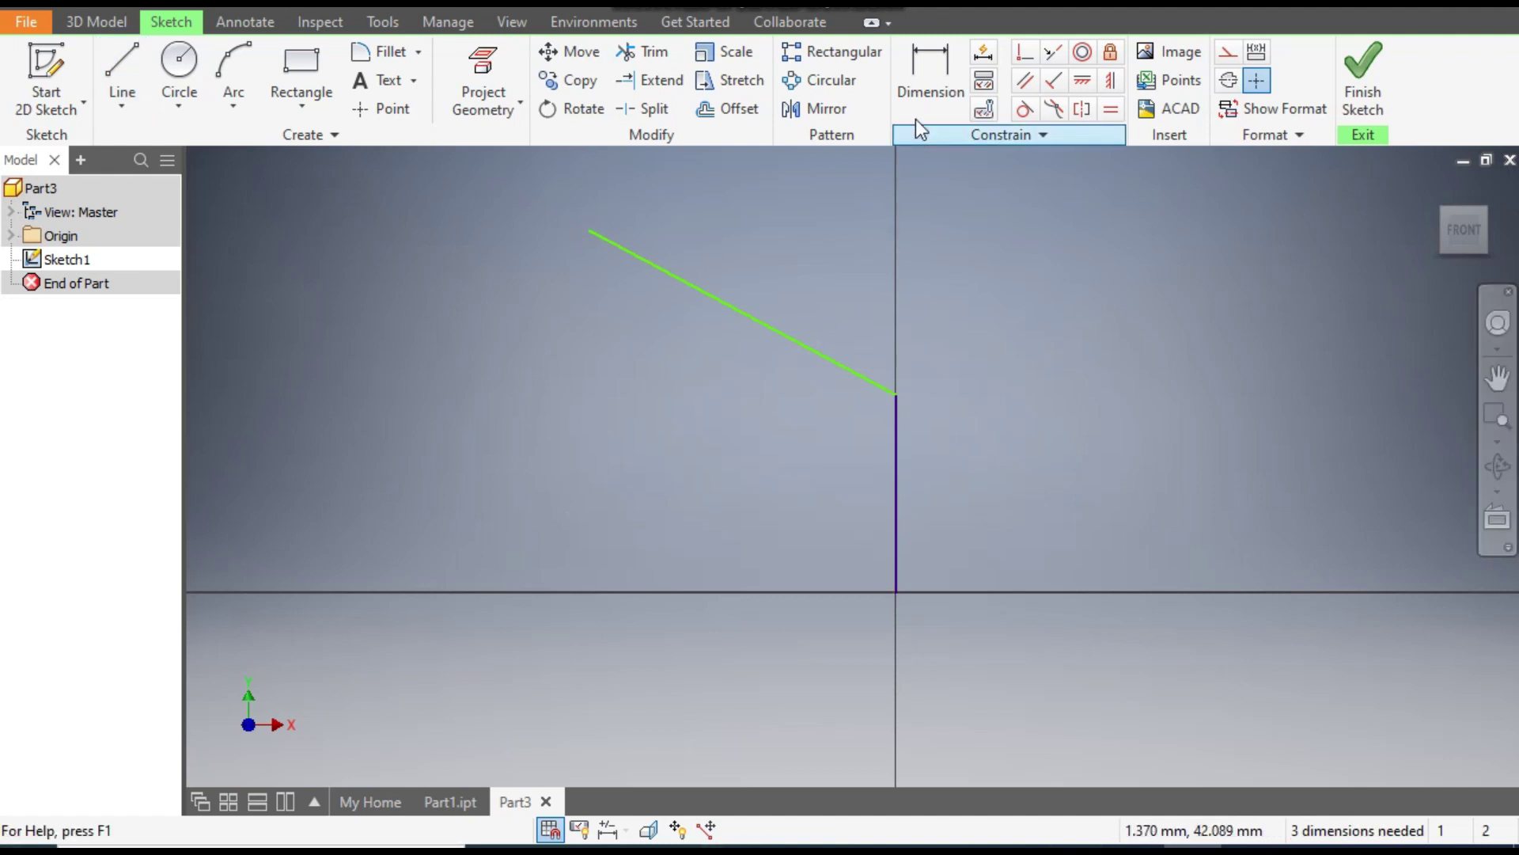
# Step: Dimension the vertical line's length as 30 mm
pyautogui.click(927, 80)
pyautogui.click(896, 467)
pyautogui.click(960, 468)
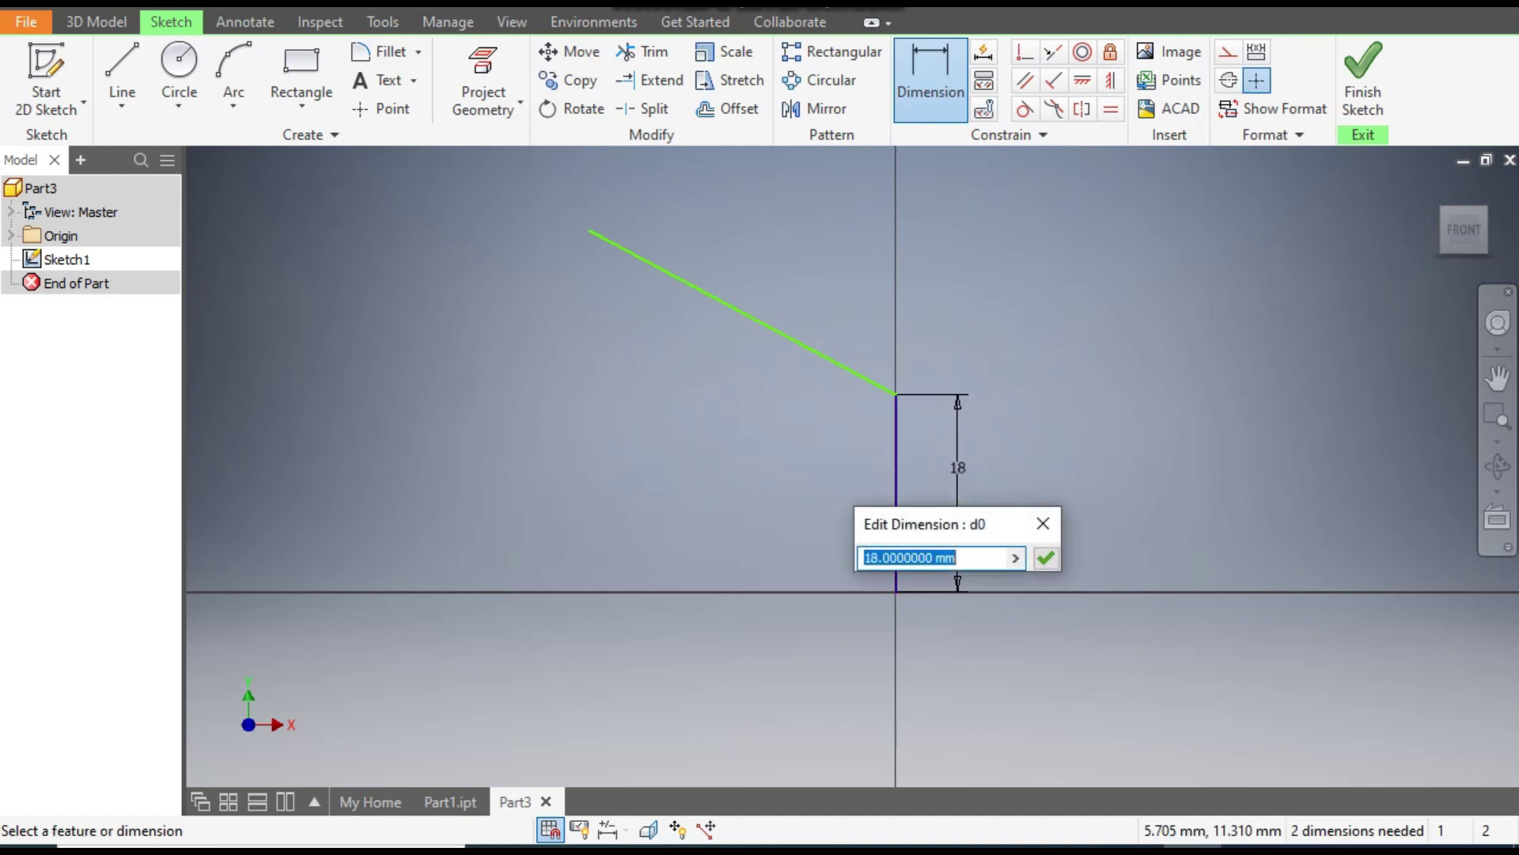
pyautogui.write('30')
pyautogui.press('Return')
# Step: Dimension the vertical distance from the origin to the sloping line's free end as 60 mm
pyautogui.scroll(-4, 957, 481)
pyautogui.click(829, 354)
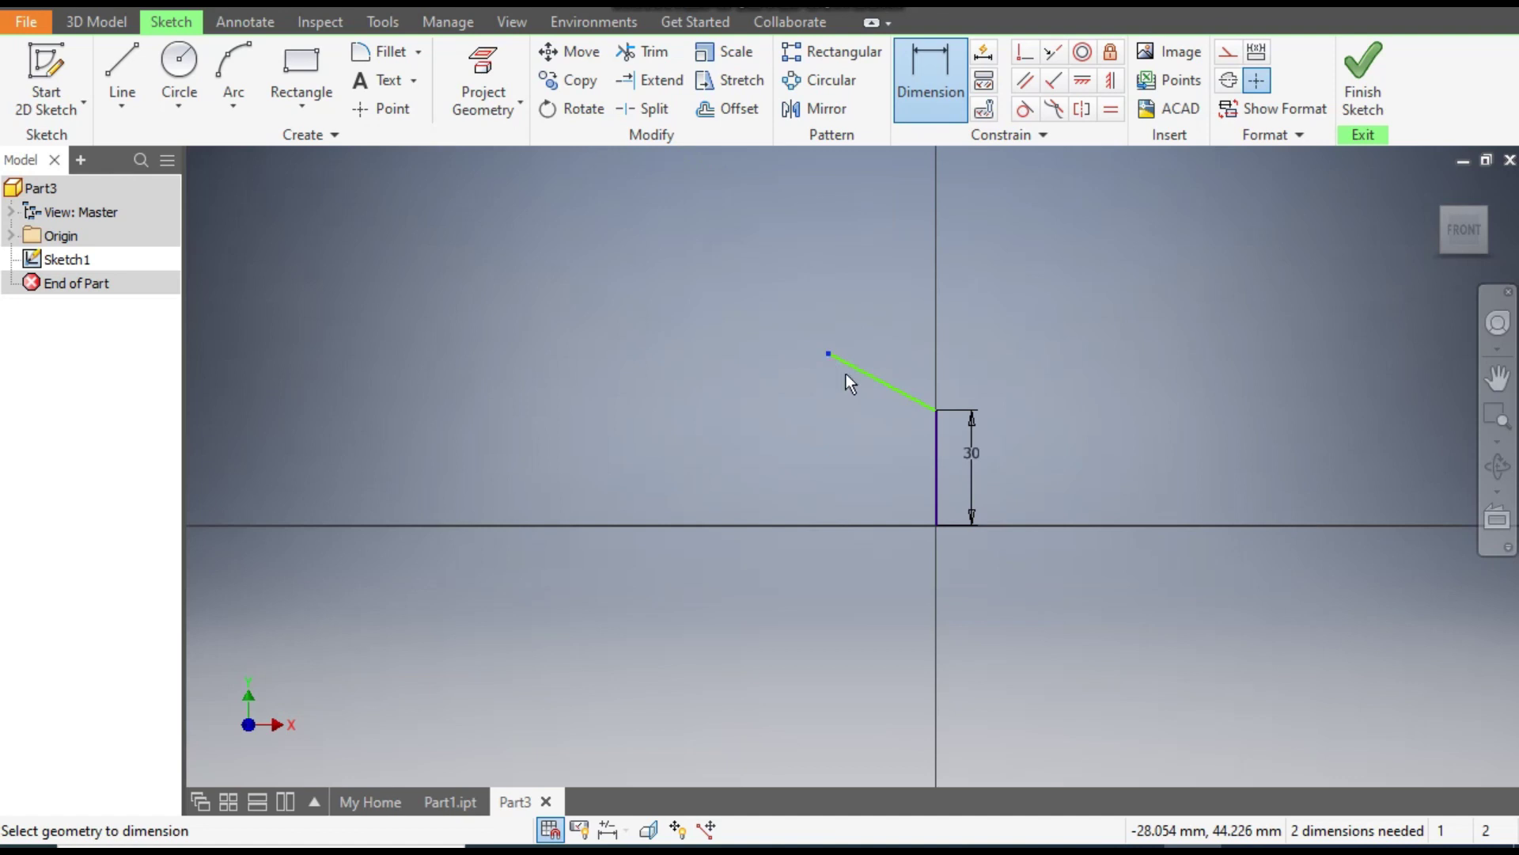
pyautogui.click(937, 525)
pyautogui.click(718, 451)
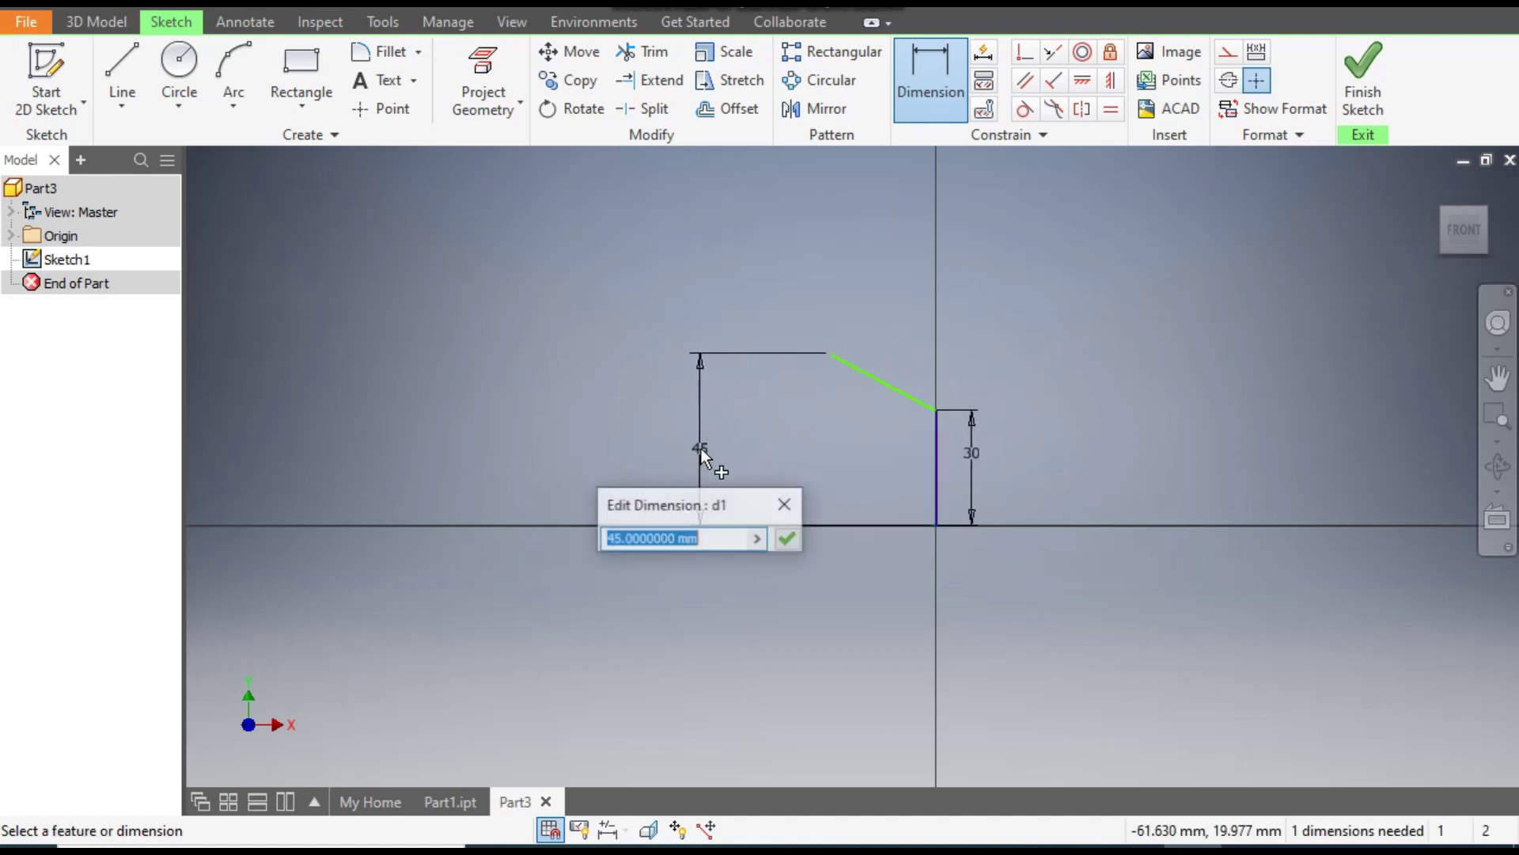
pyautogui.write('60')
pyautogui.press('Return')
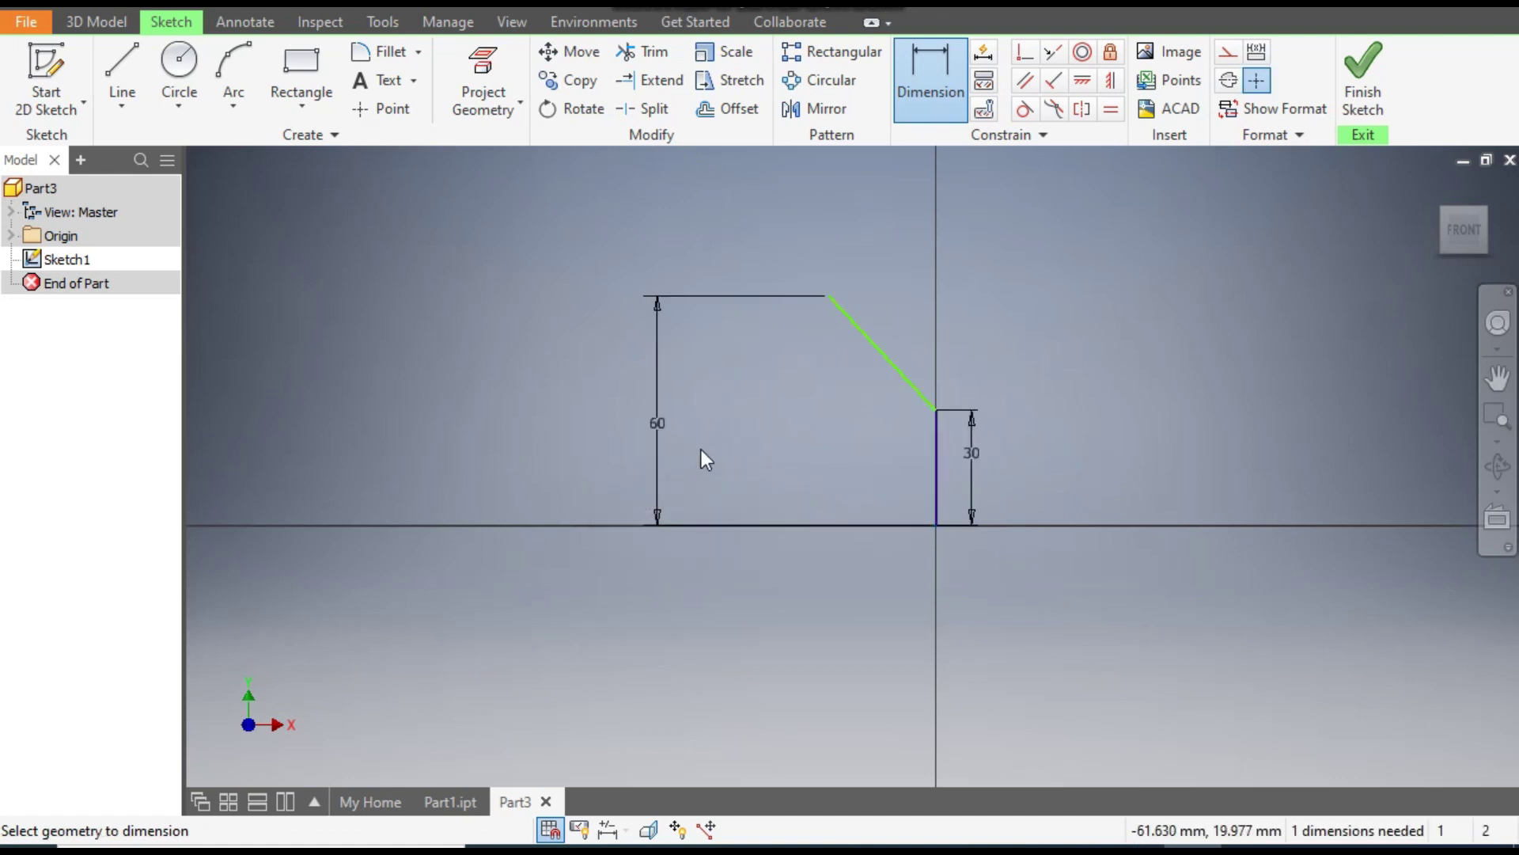
# Step: Dimension the horizontal distance from the origin to the sloping line's free end as 65 mm
pyautogui.click(829, 297)
pyautogui.click(936, 524)
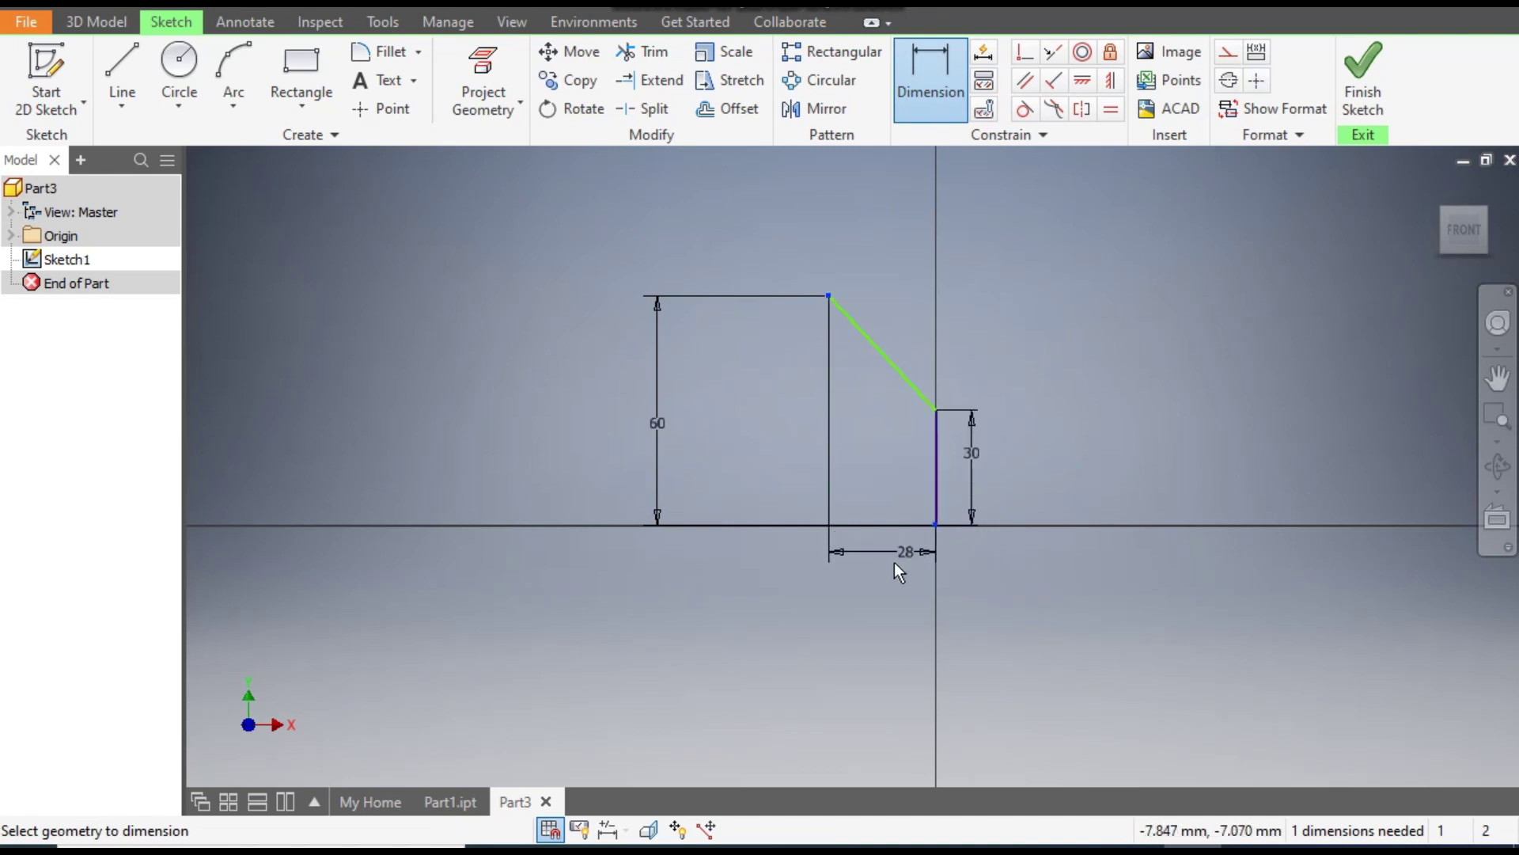
pyautogui.click(885, 585)
pyautogui.write('65')
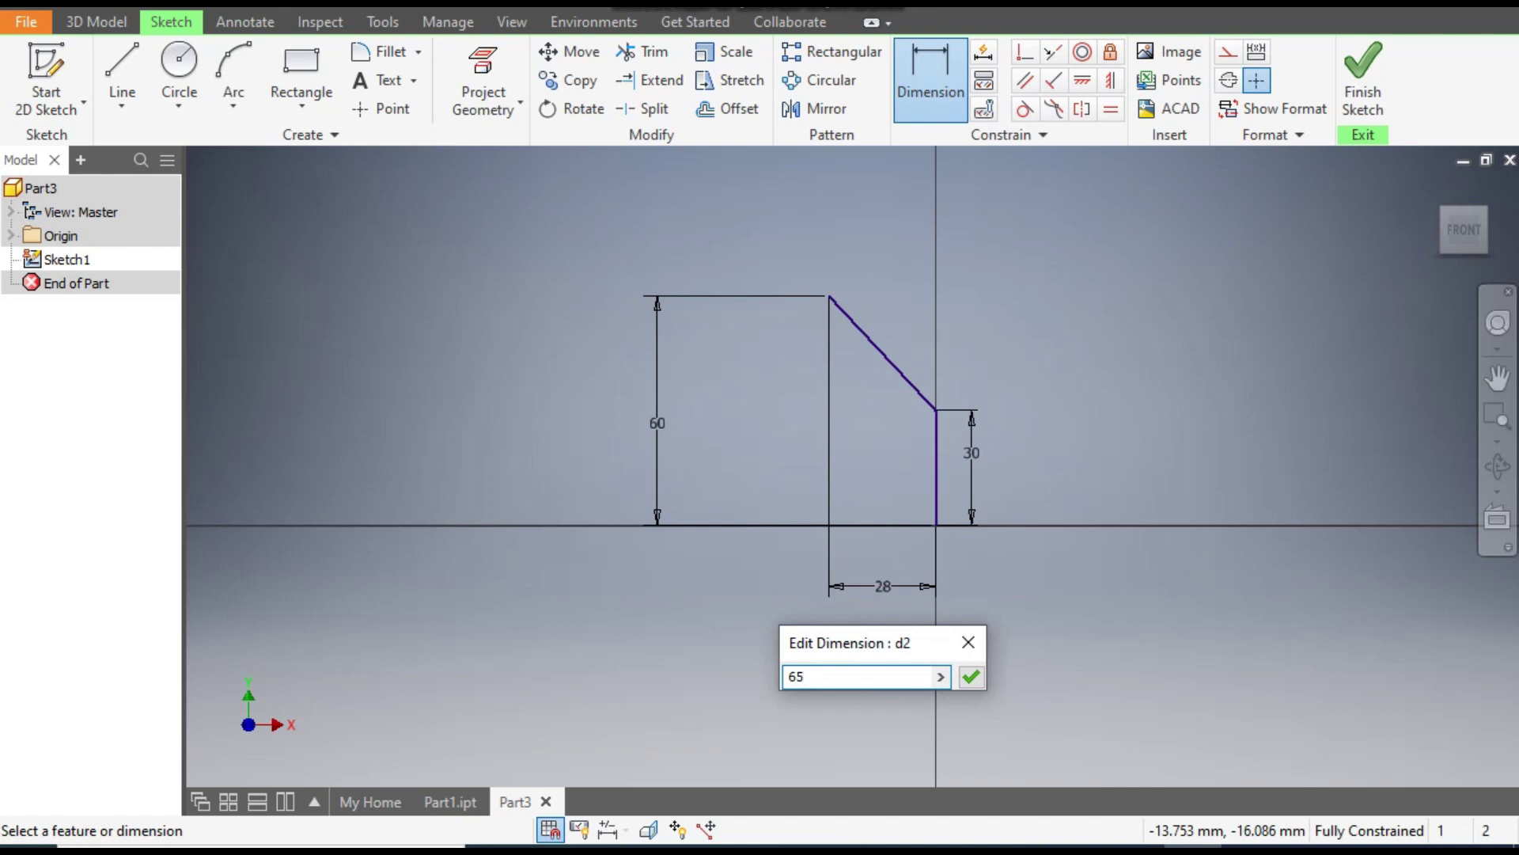
pyautogui.press('Return')
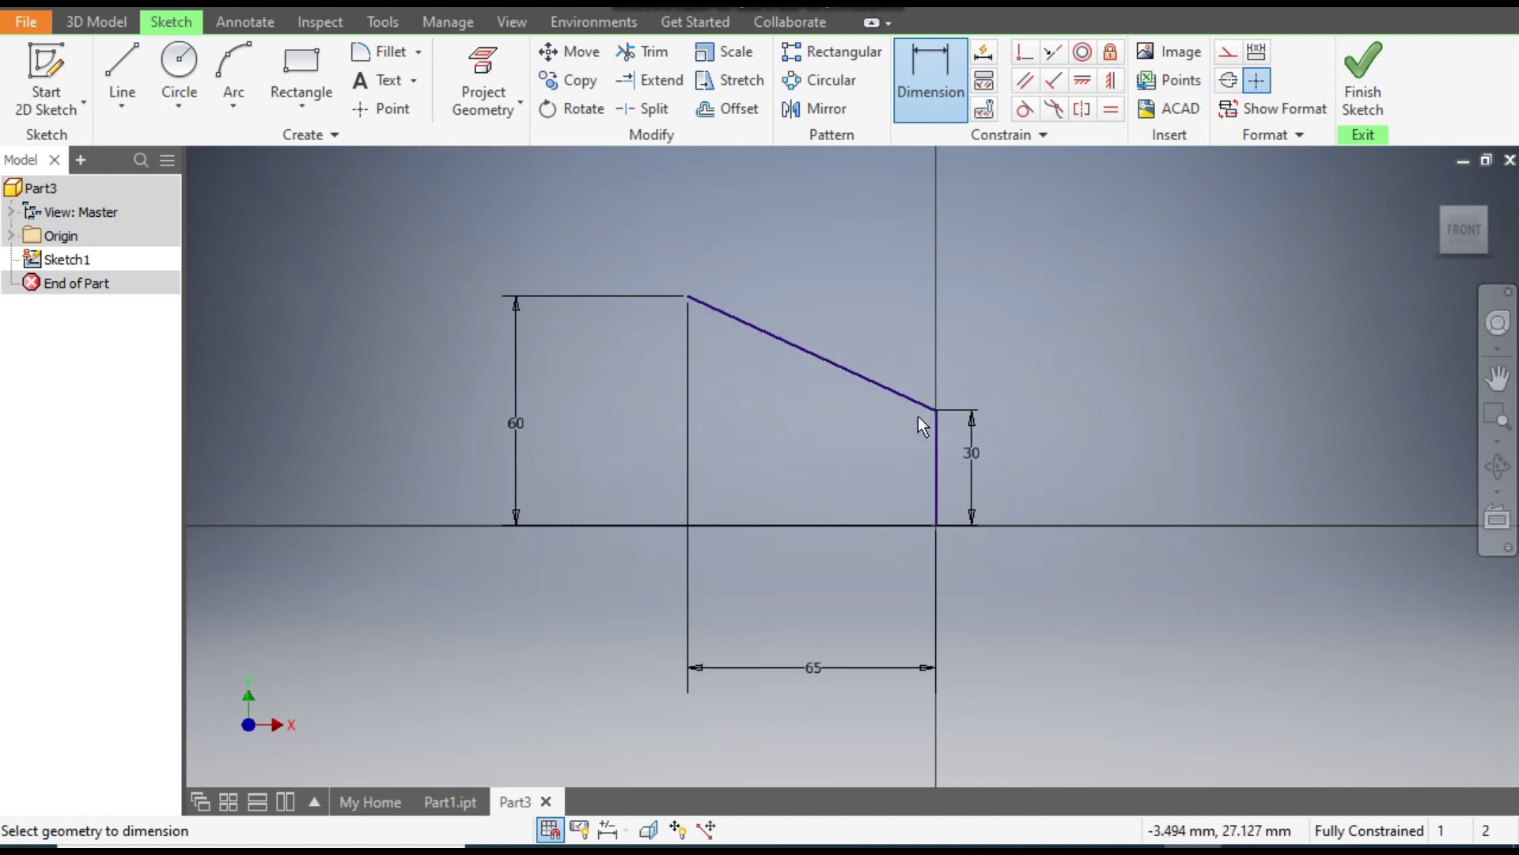
# Step: Round the corner between the vertical and sloping lines with a 25 mm fillet and finish the sketch
pyautogui.click(373, 54)
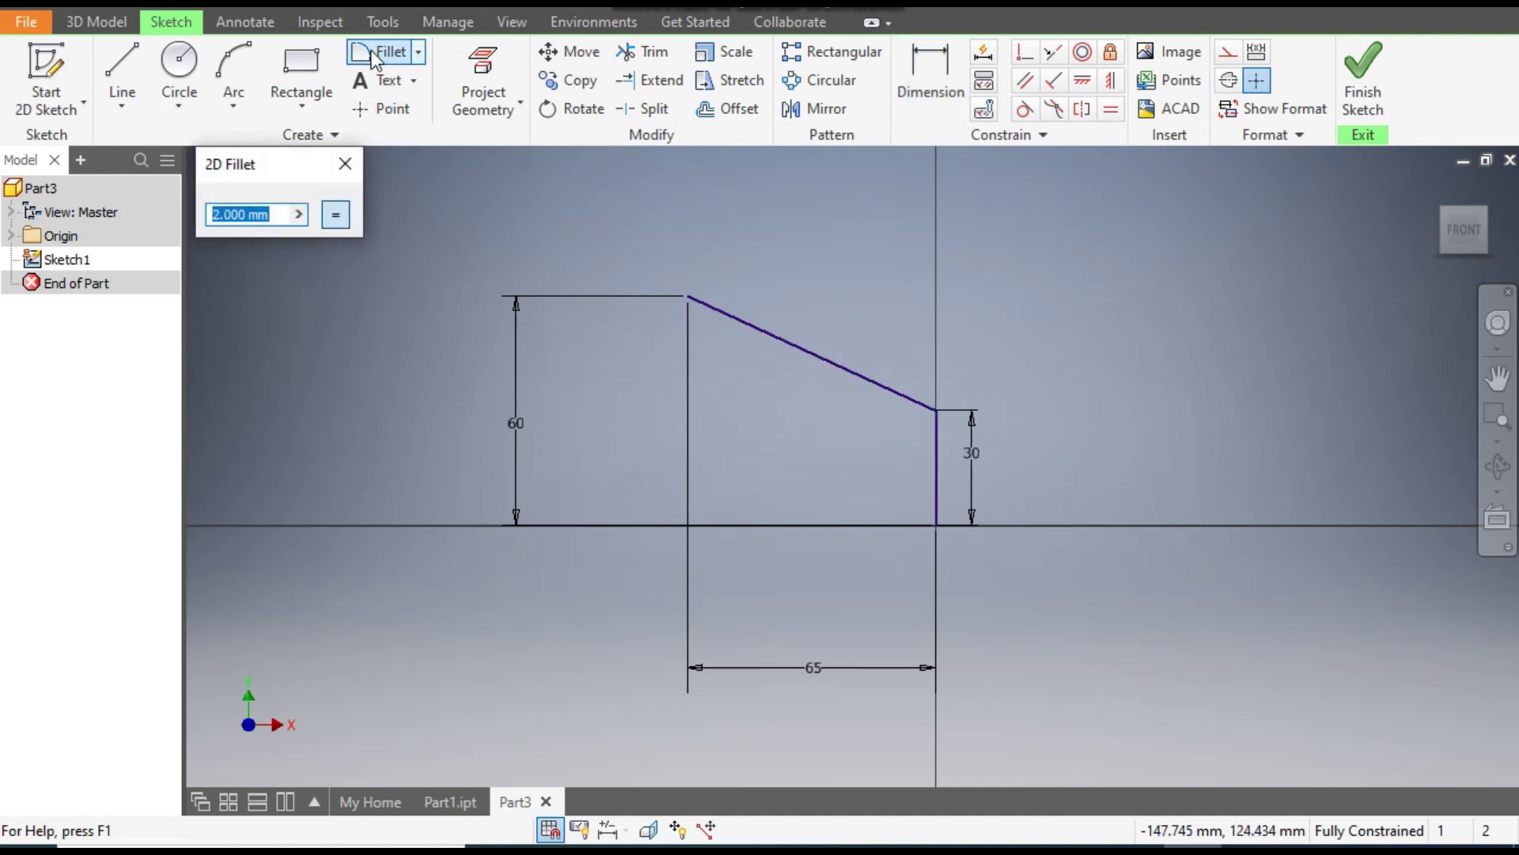
pyautogui.write('25')
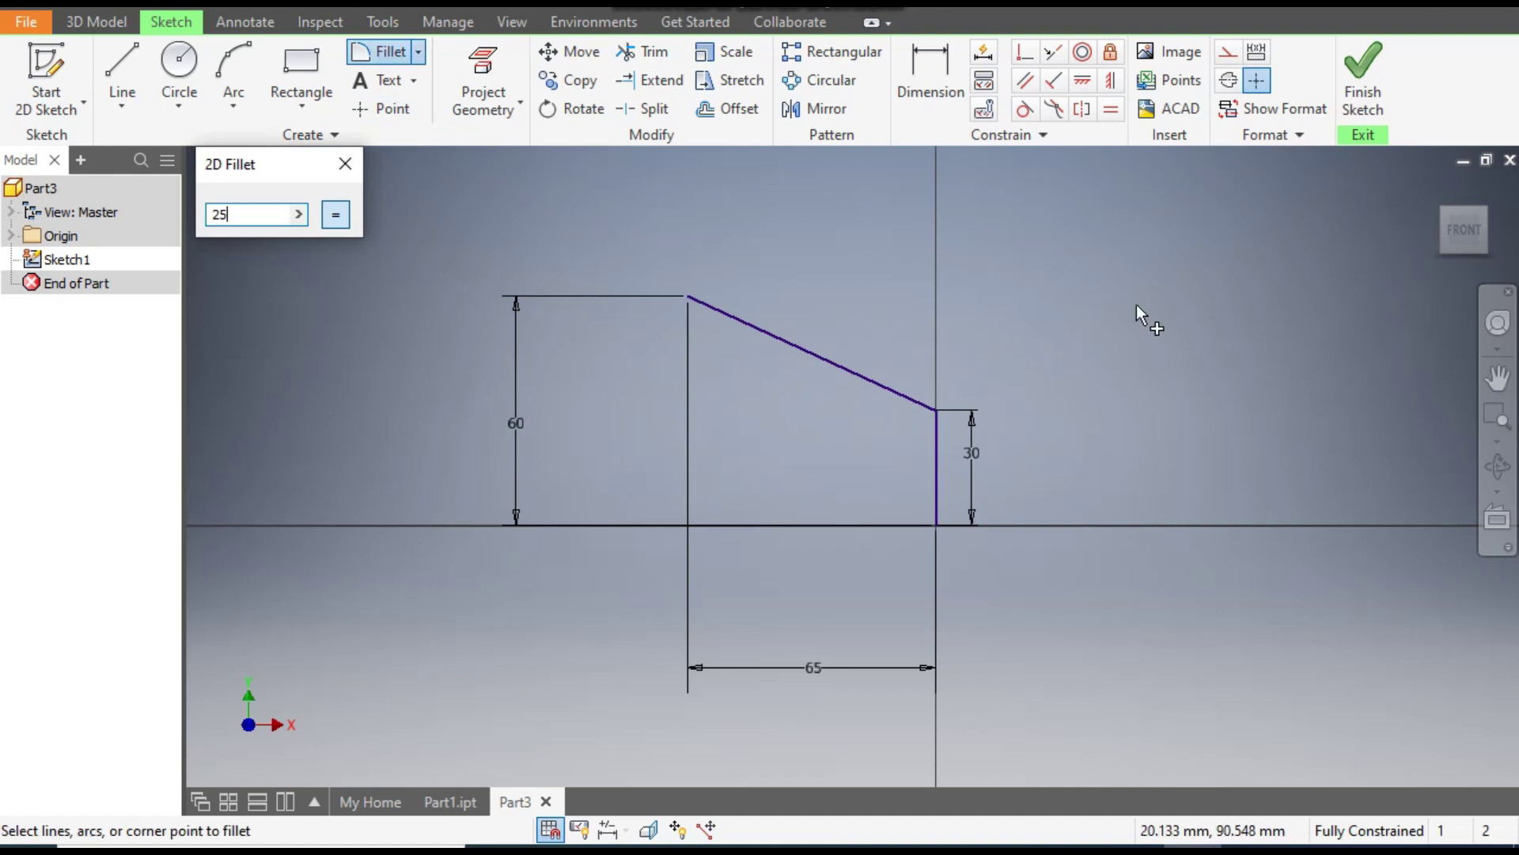
pyautogui.click(884, 387)
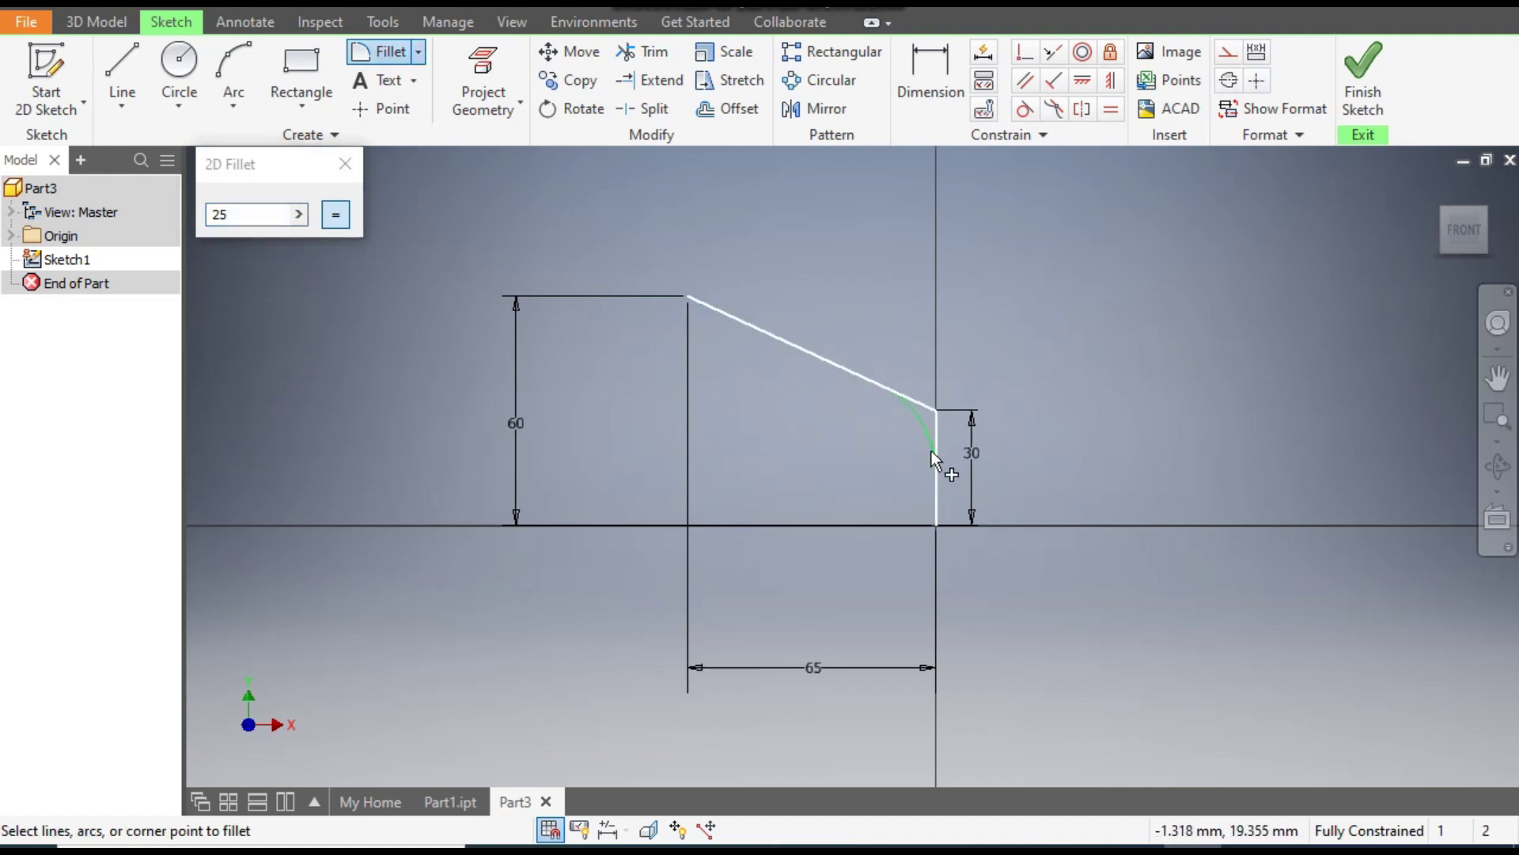
pyautogui.click(935, 449)
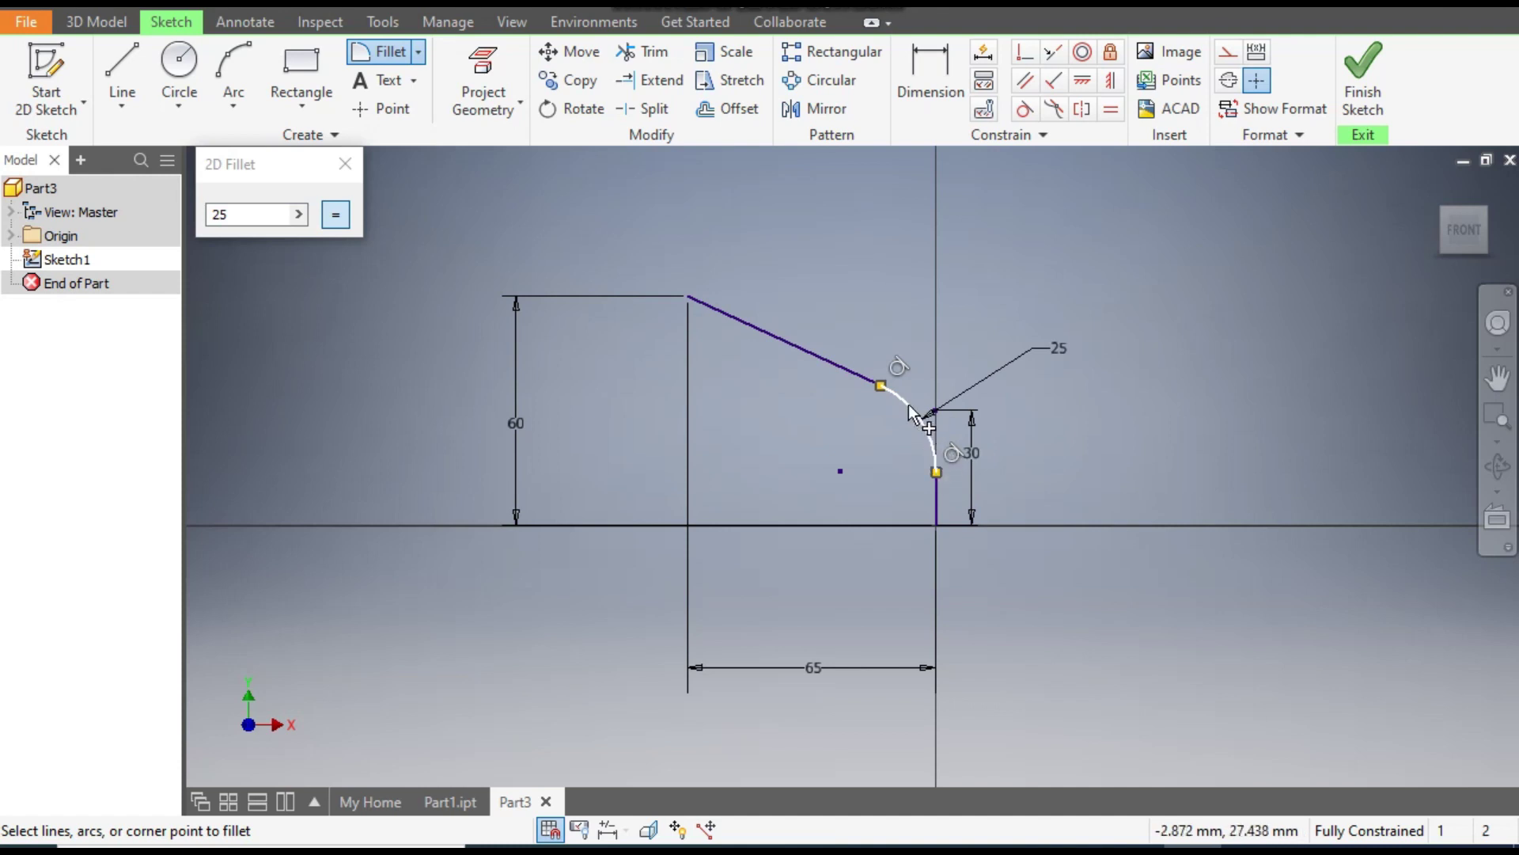
pyautogui.click(344, 164)
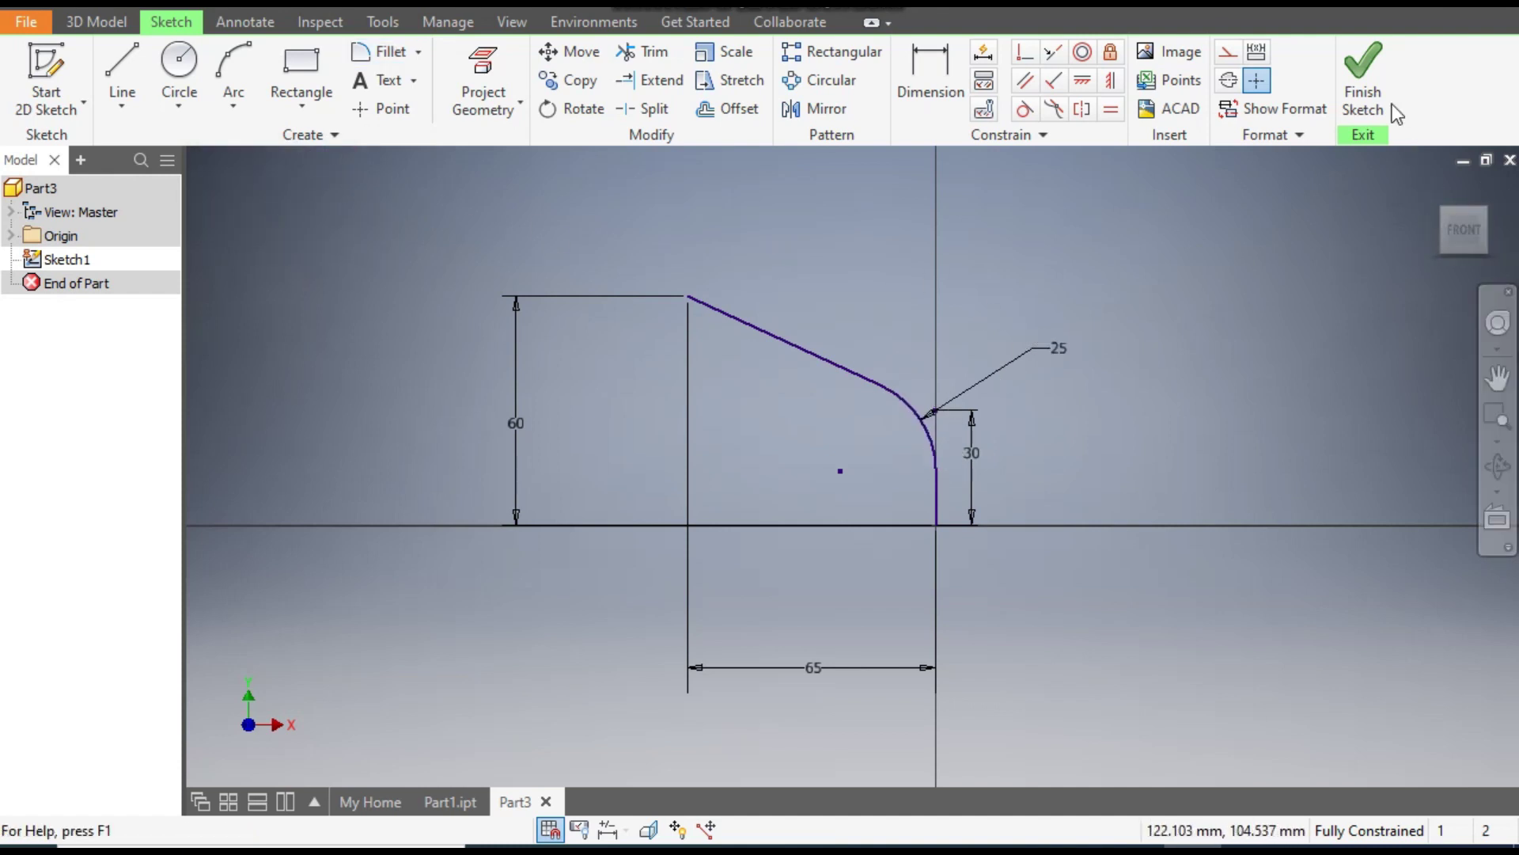
pyautogui.click(1363, 79)
pyautogui.scroll(5, 896, 586)
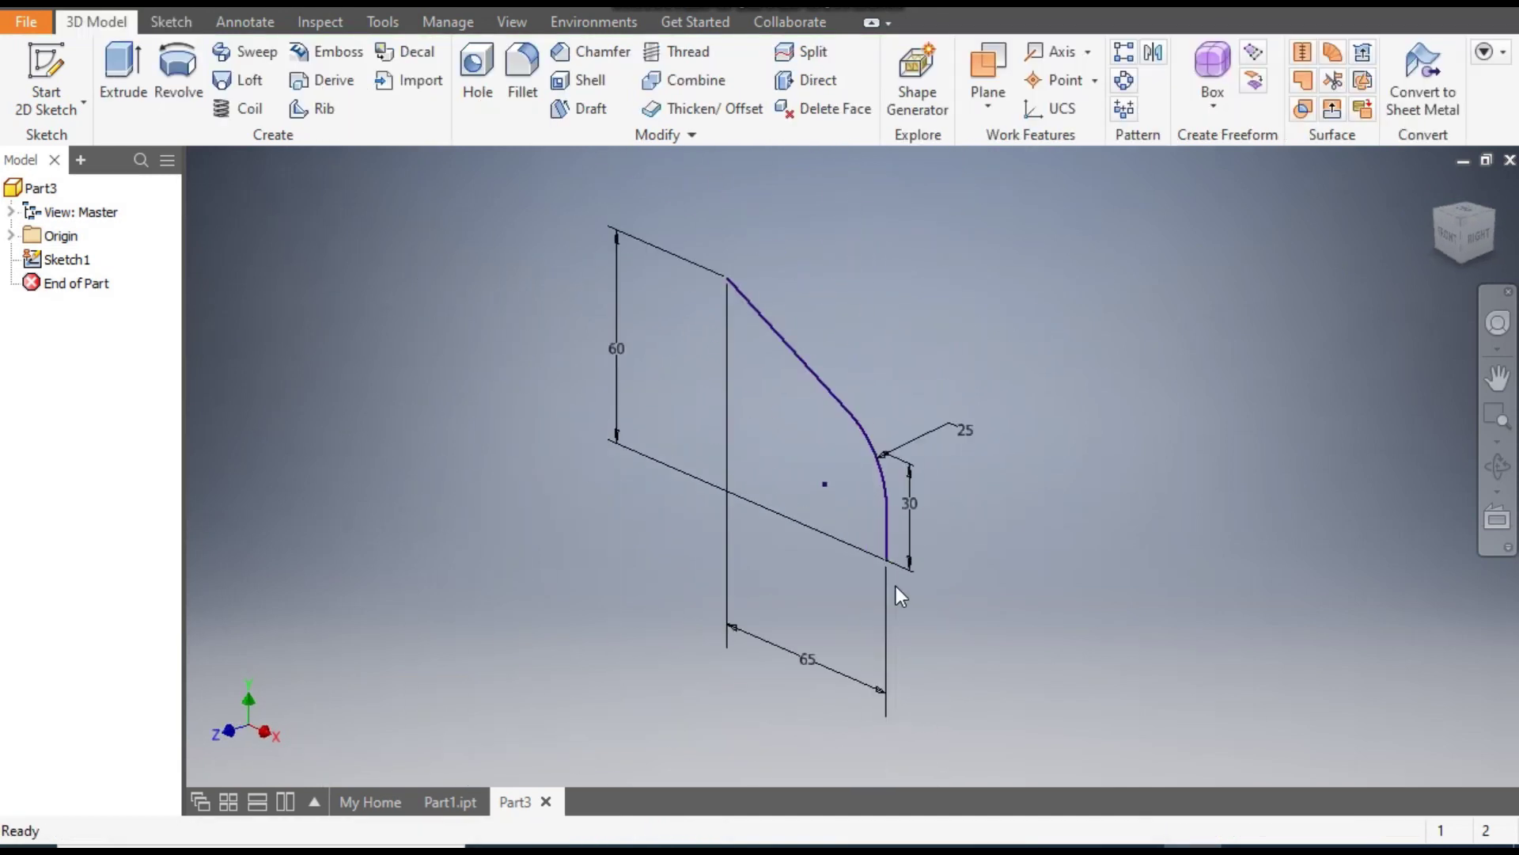
# Step: Start a new 2D sketch on the origin's XZ plane
pyautogui.click(1466, 225)
pyautogui.click(1499, 195)
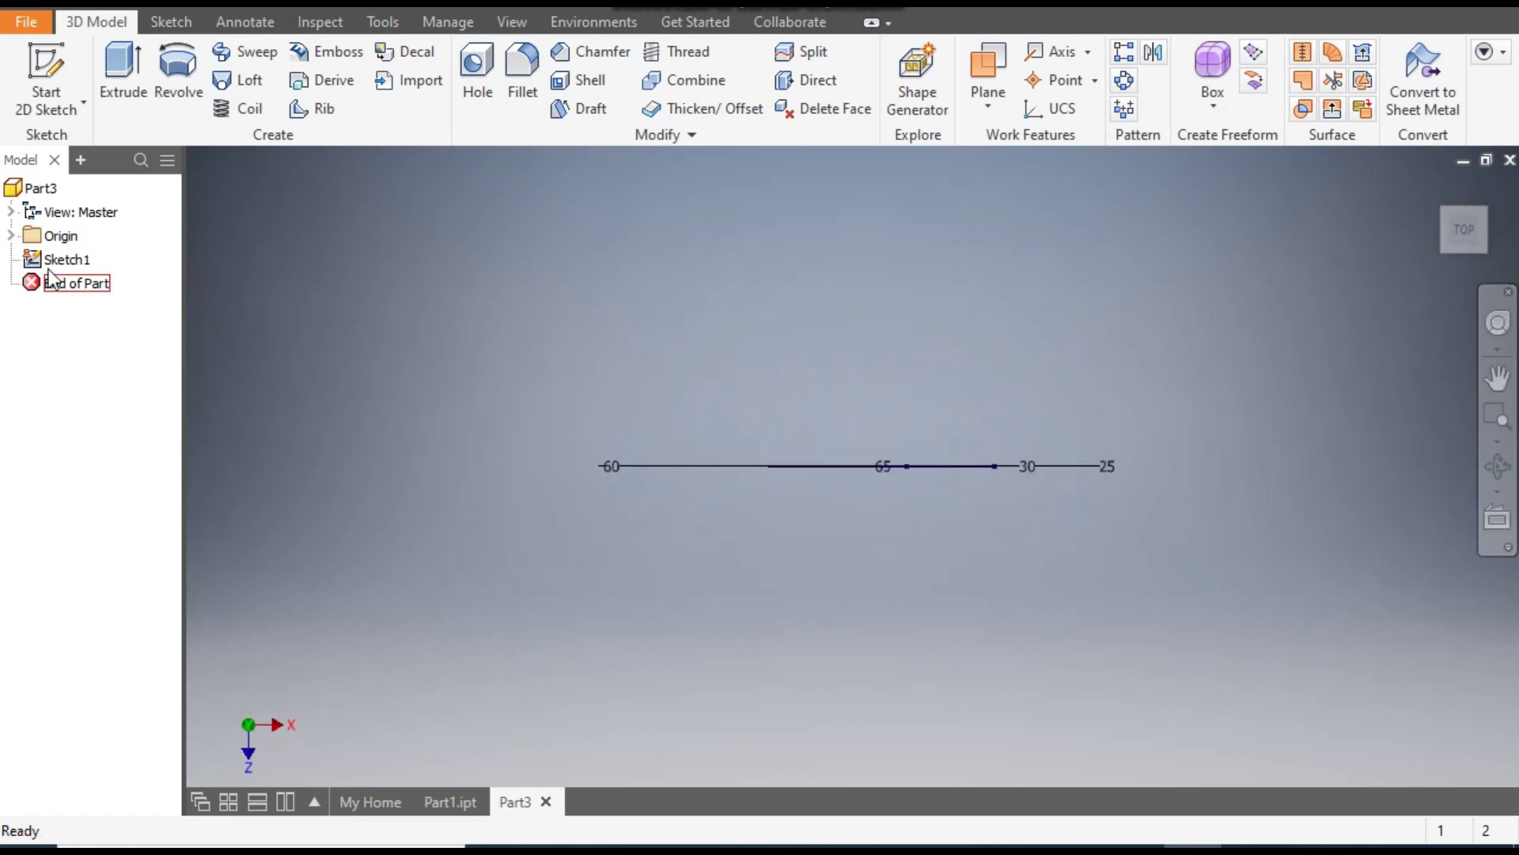
pyautogui.click(11, 236)
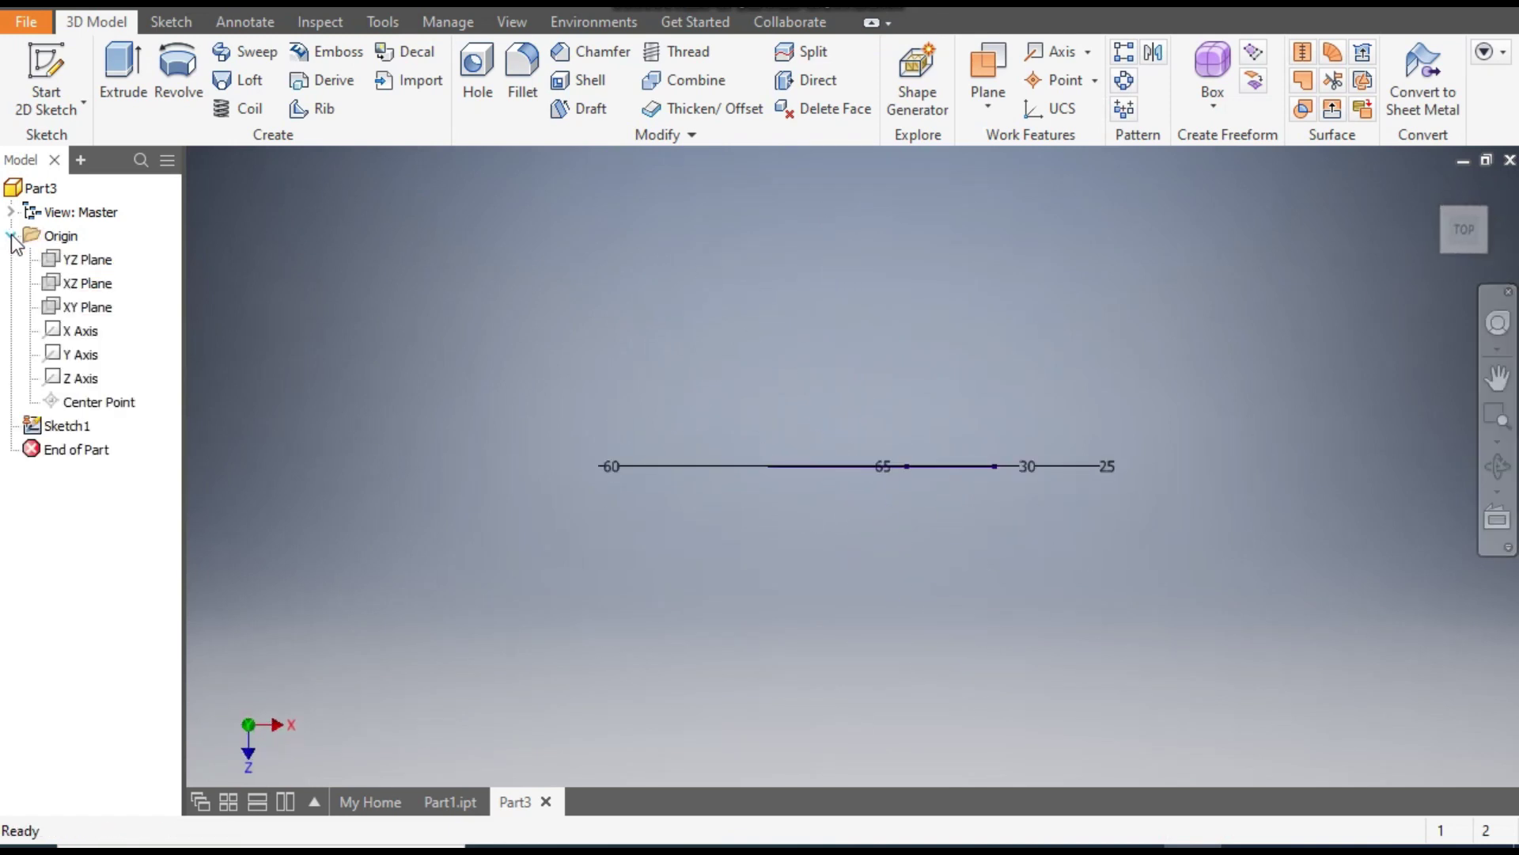
pyautogui.click(86, 285)
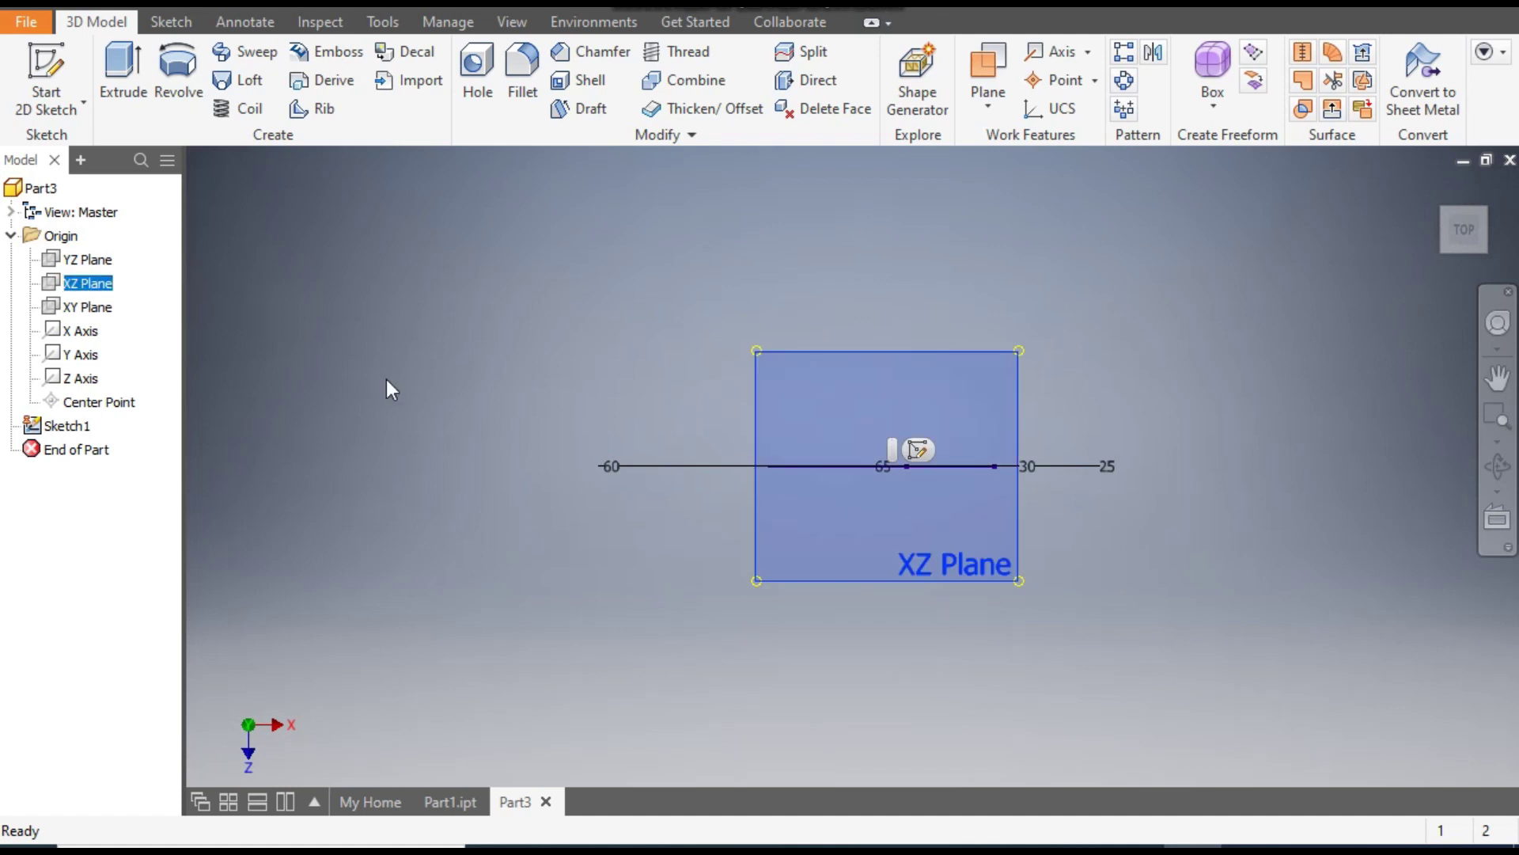
pyautogui.press('s')
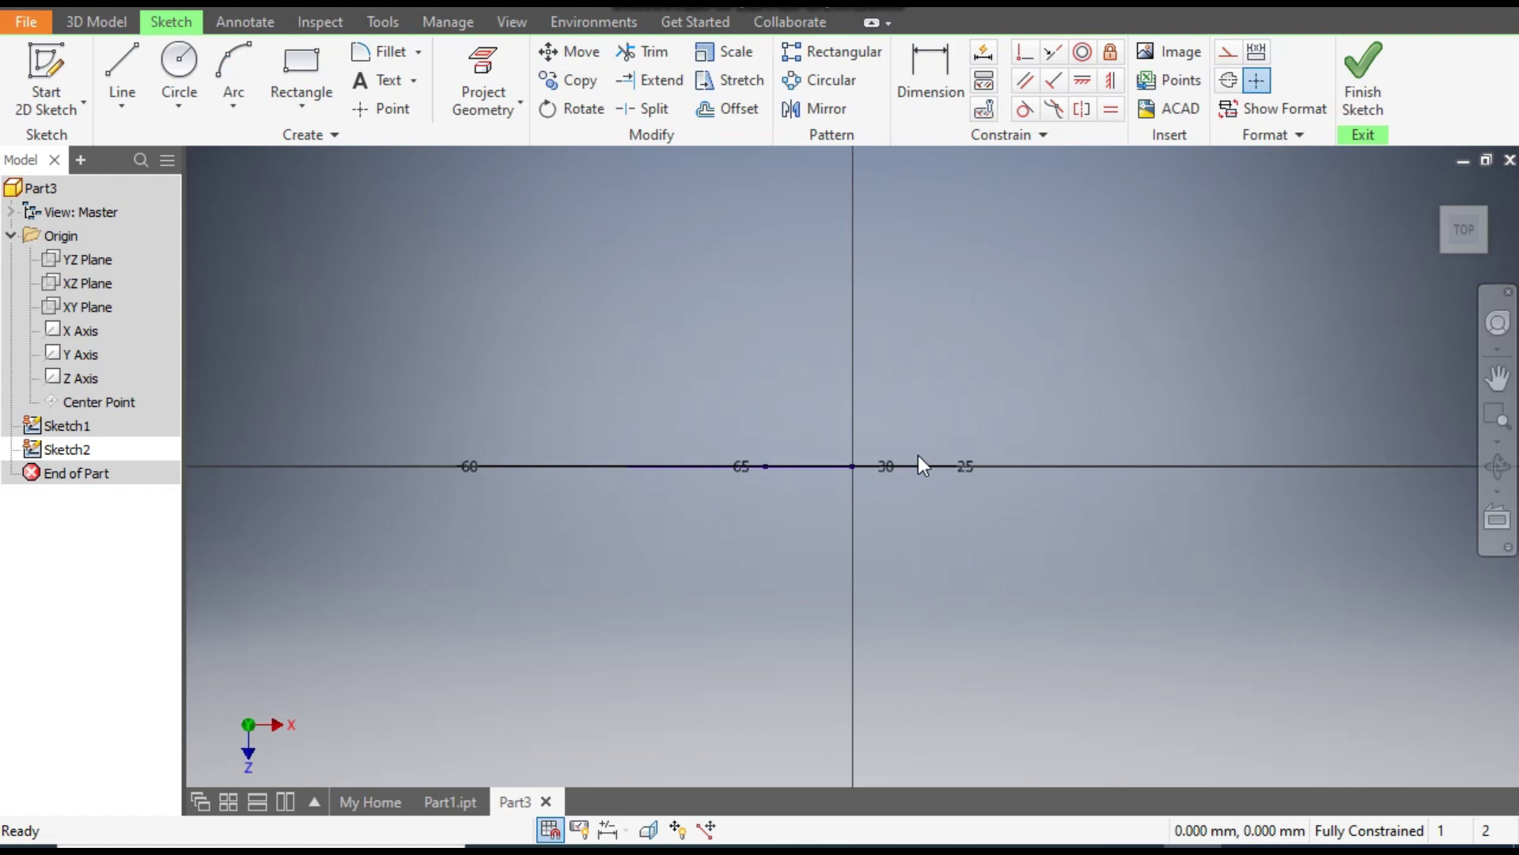
# Step: Project the lower end of the first sketch's vertical line, at the origin, into the XZ plane sketch
pyautogui.keyDown('shift'); pyautogui.moveTo(924, 462); pyautogui.dragTo(929, 417, button='middle'); pyautogui.keyUp('shift')
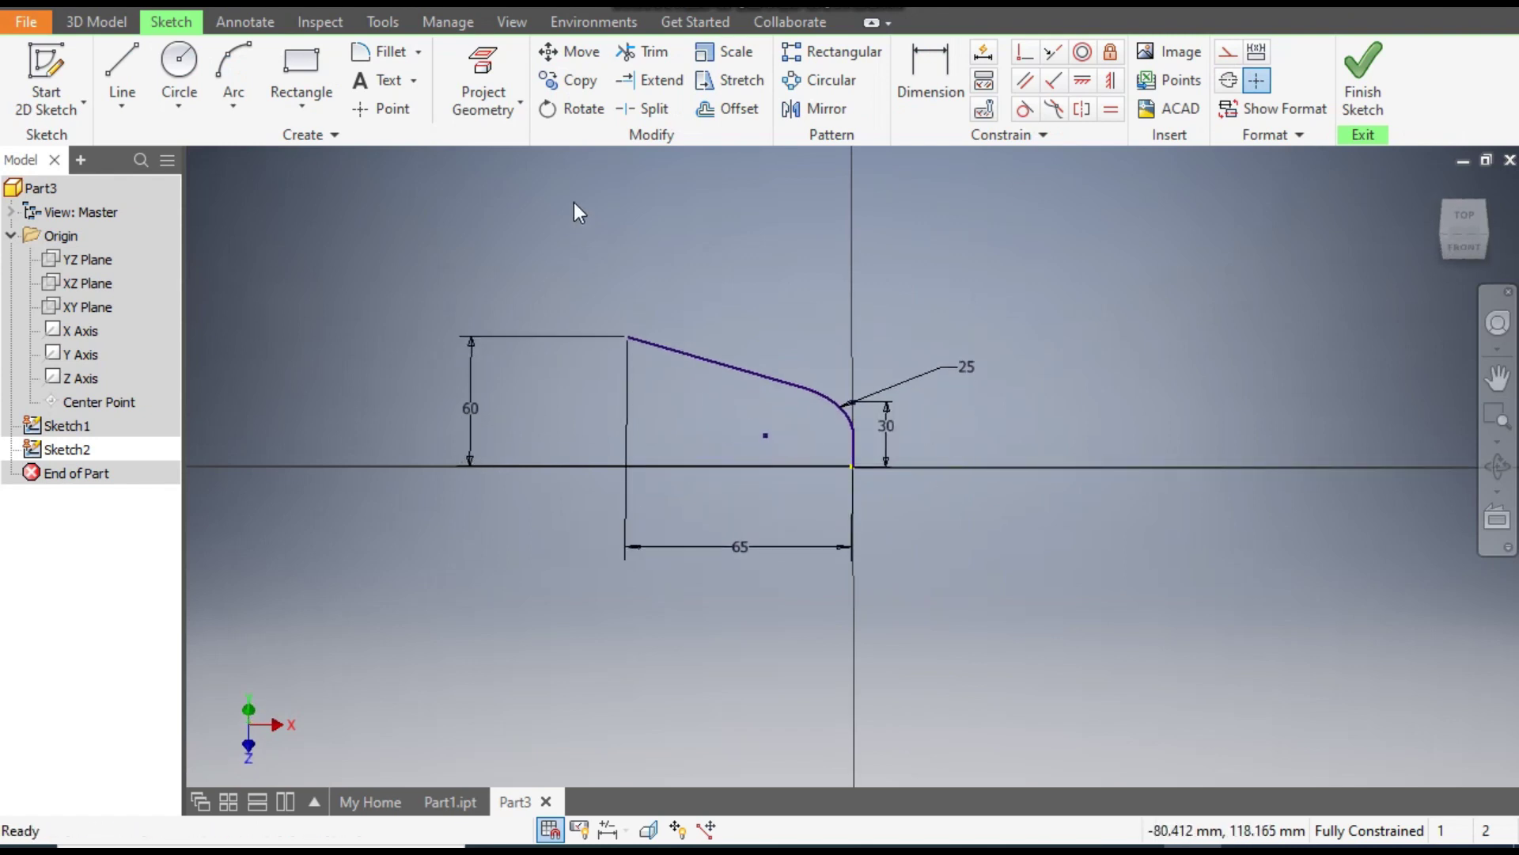
pyautogui.click(500, 65)
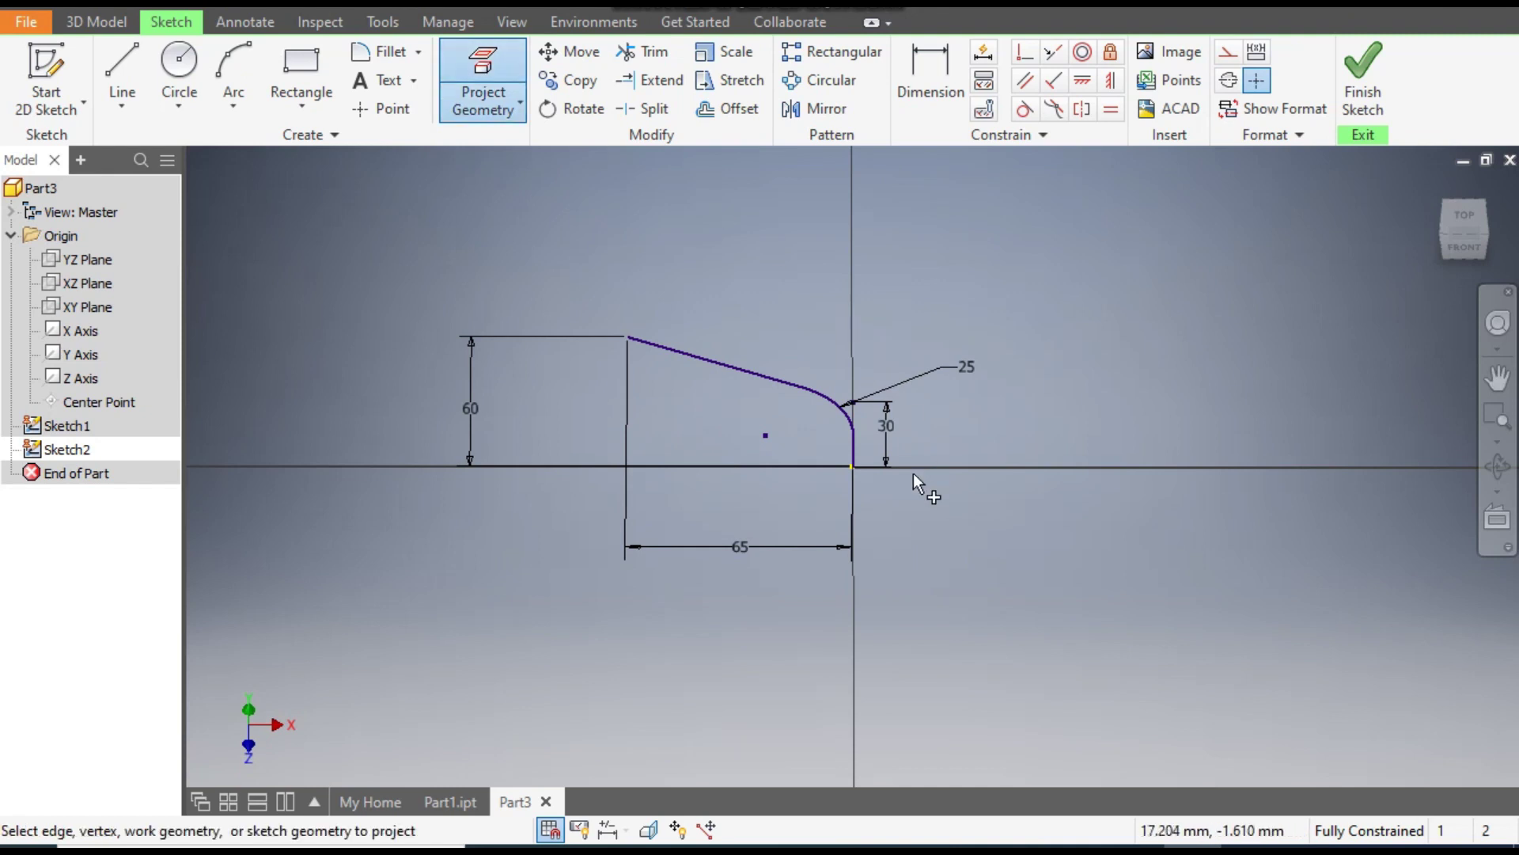
pyautogui.click(853, 465)
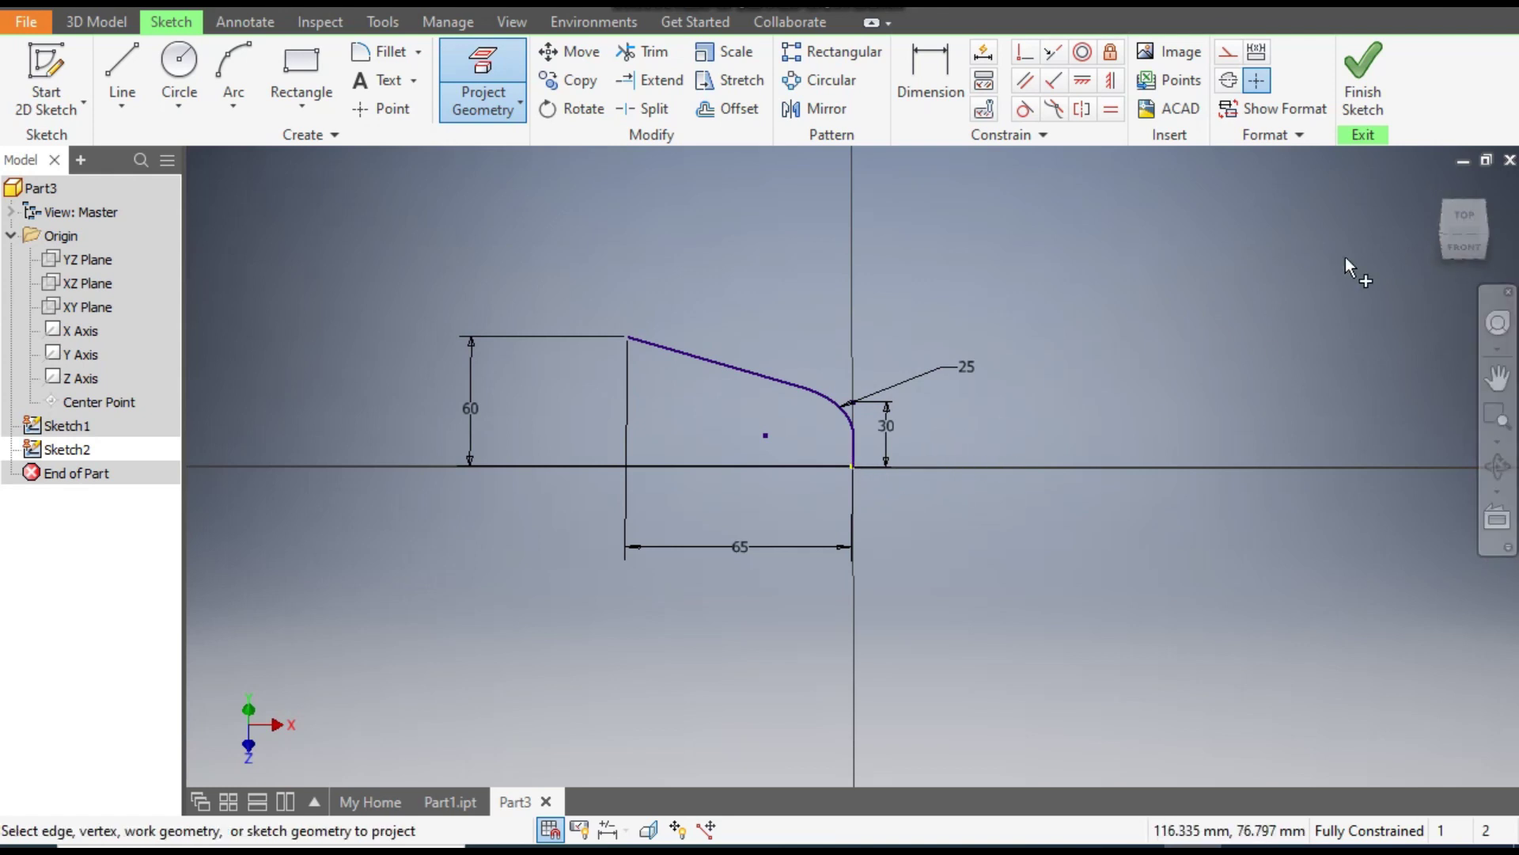
# Step: Draw a line from the origin sloping down-left about 36 mm across and 16 mm down, continued by a vertical line about 32 mm long
pyautogui.click(1464, 225)
pyautogui.scroll(-3, 1006, 520)
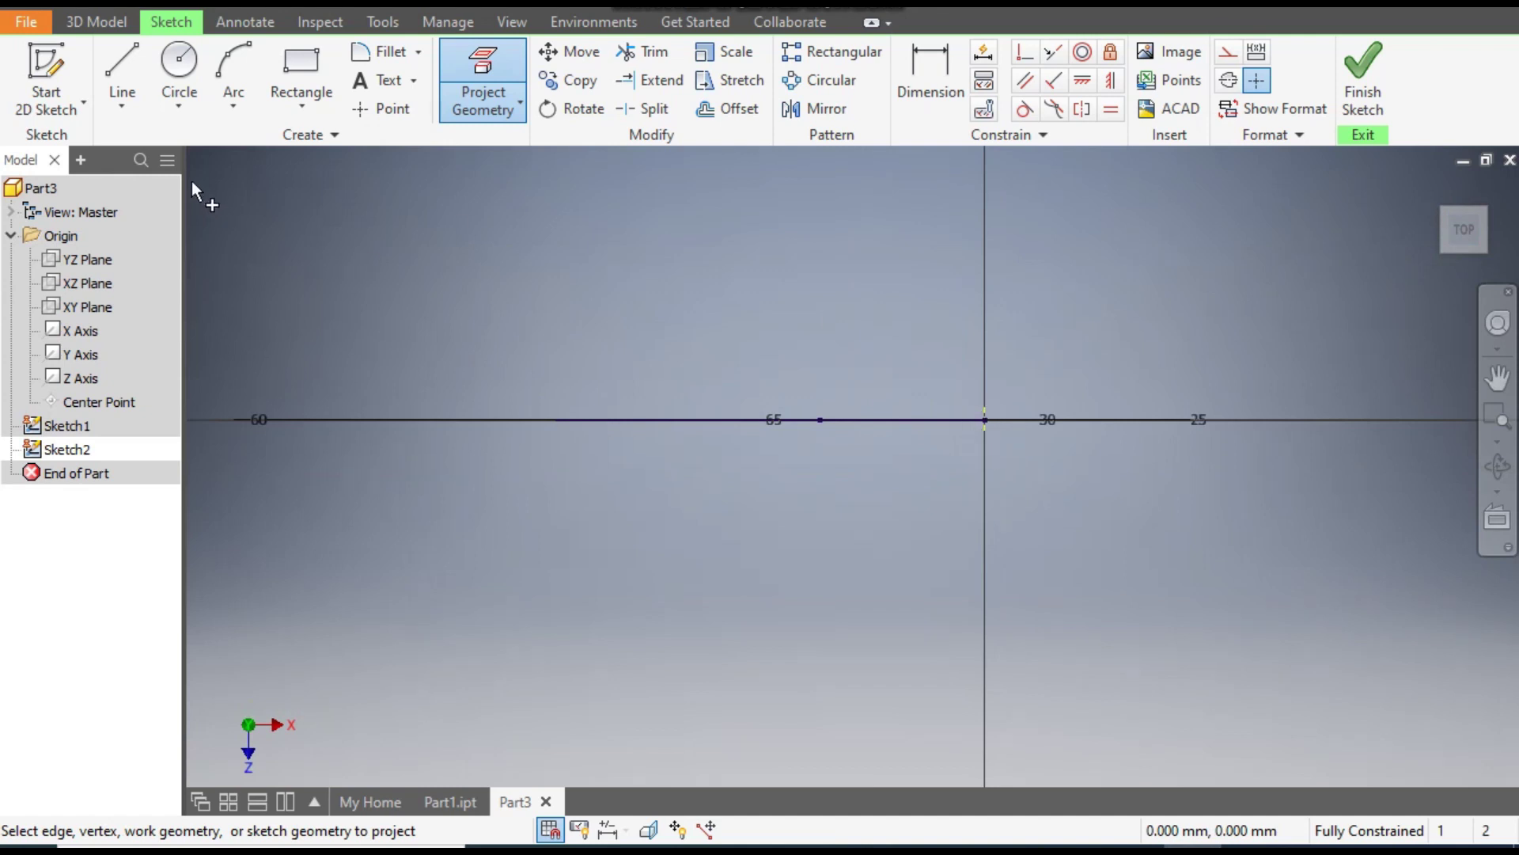
pyautogui.click(122, 67)
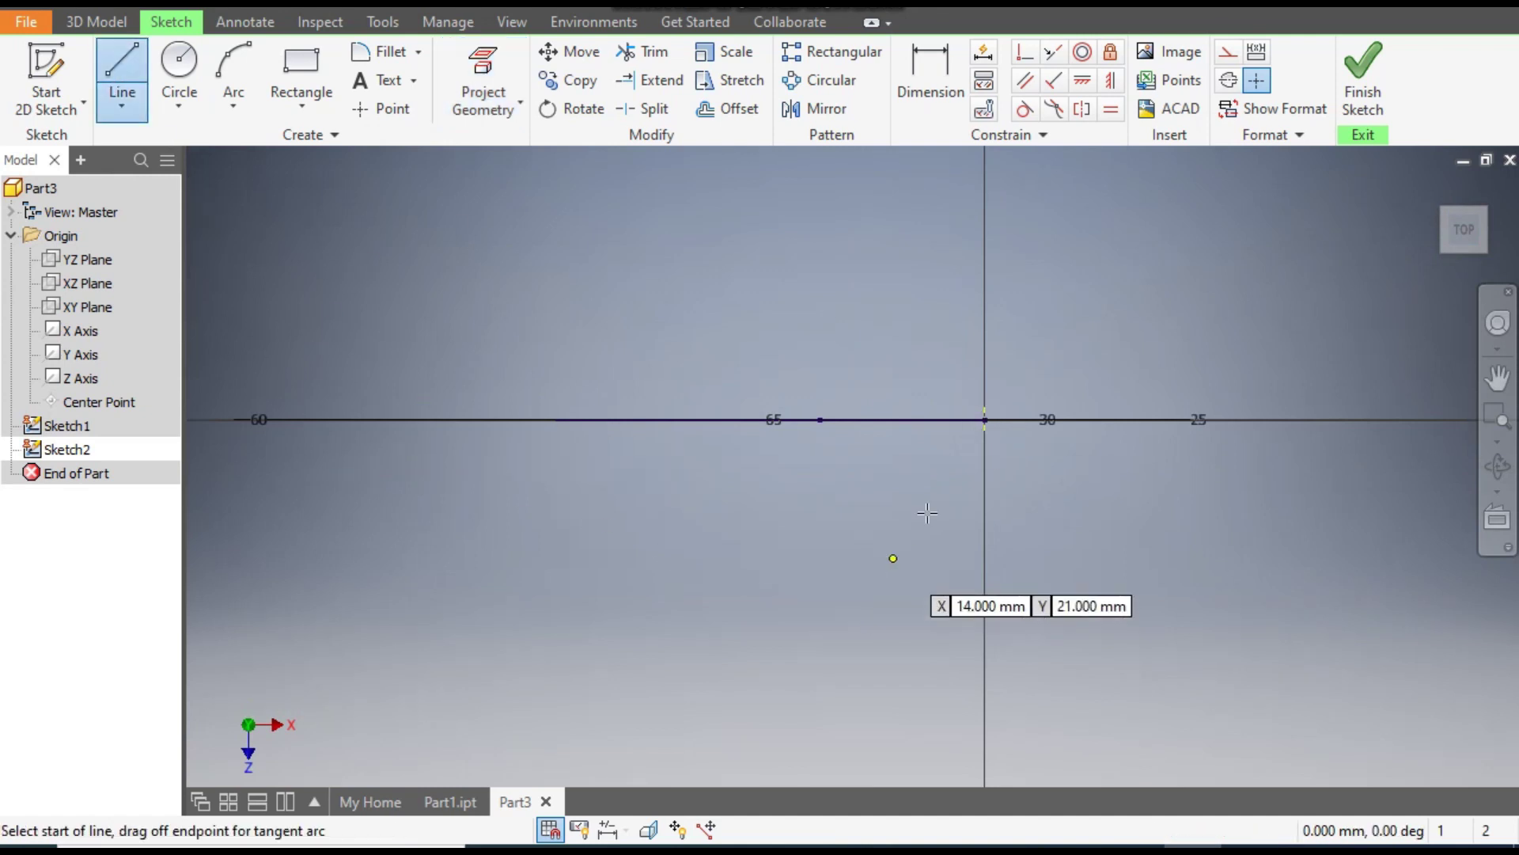
pyautogui.click(985, 420)
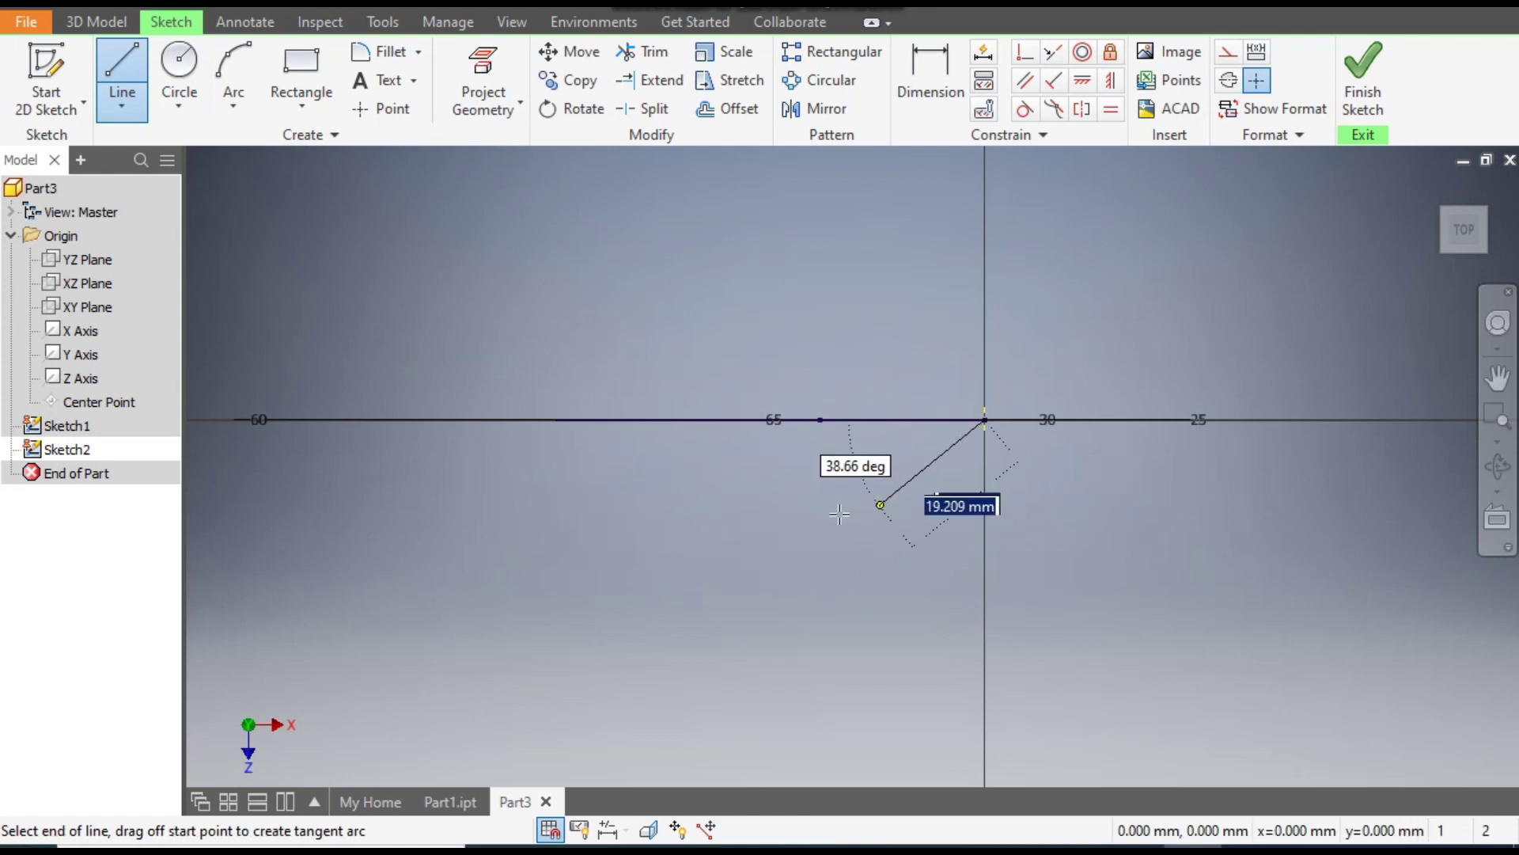
pyautogui.click(749, 526)
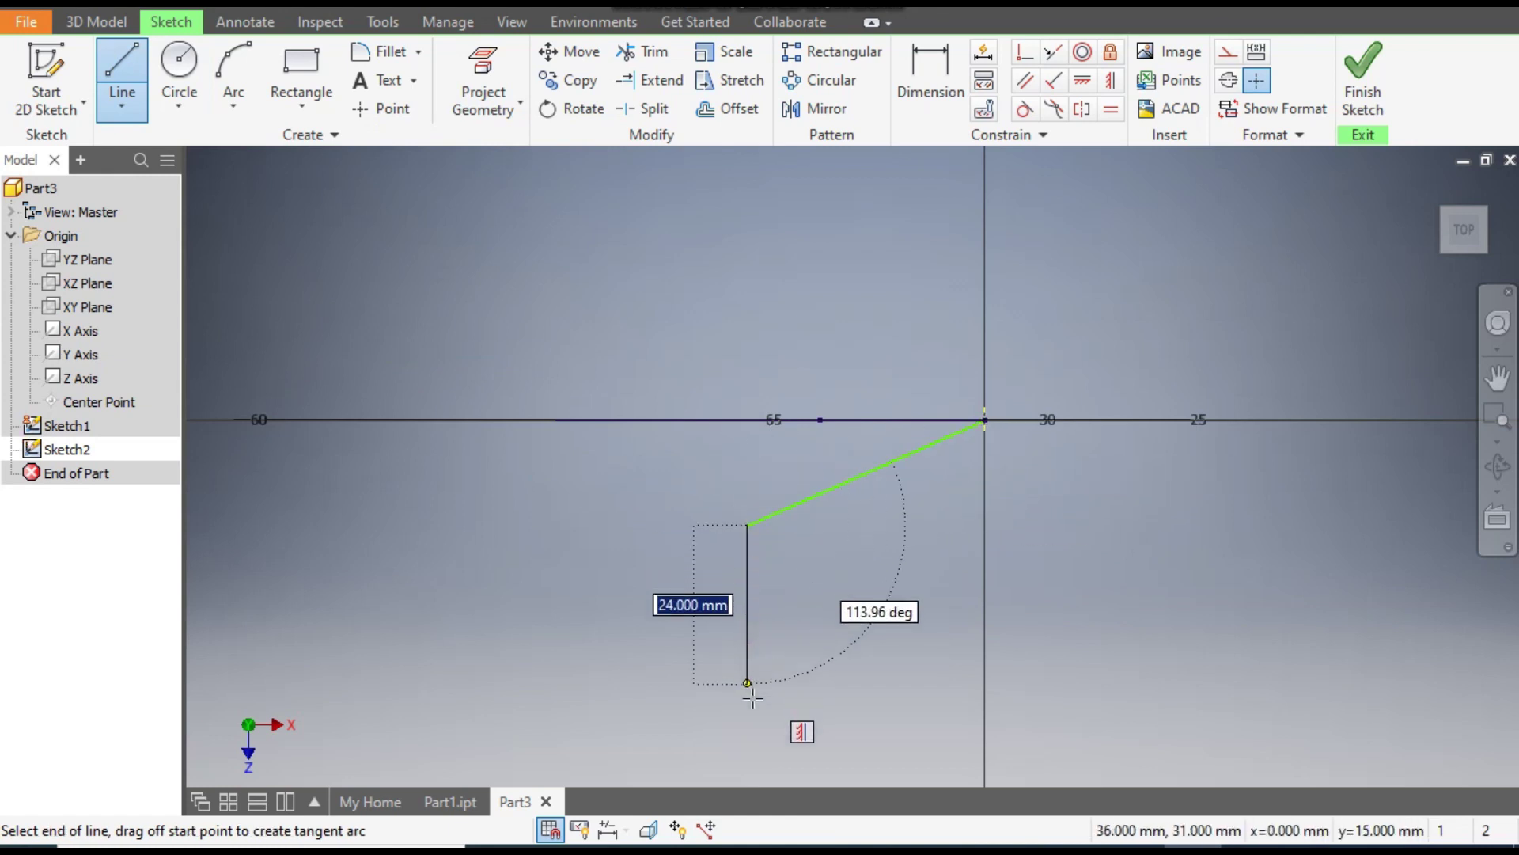
pyautogui.click(750, 736)
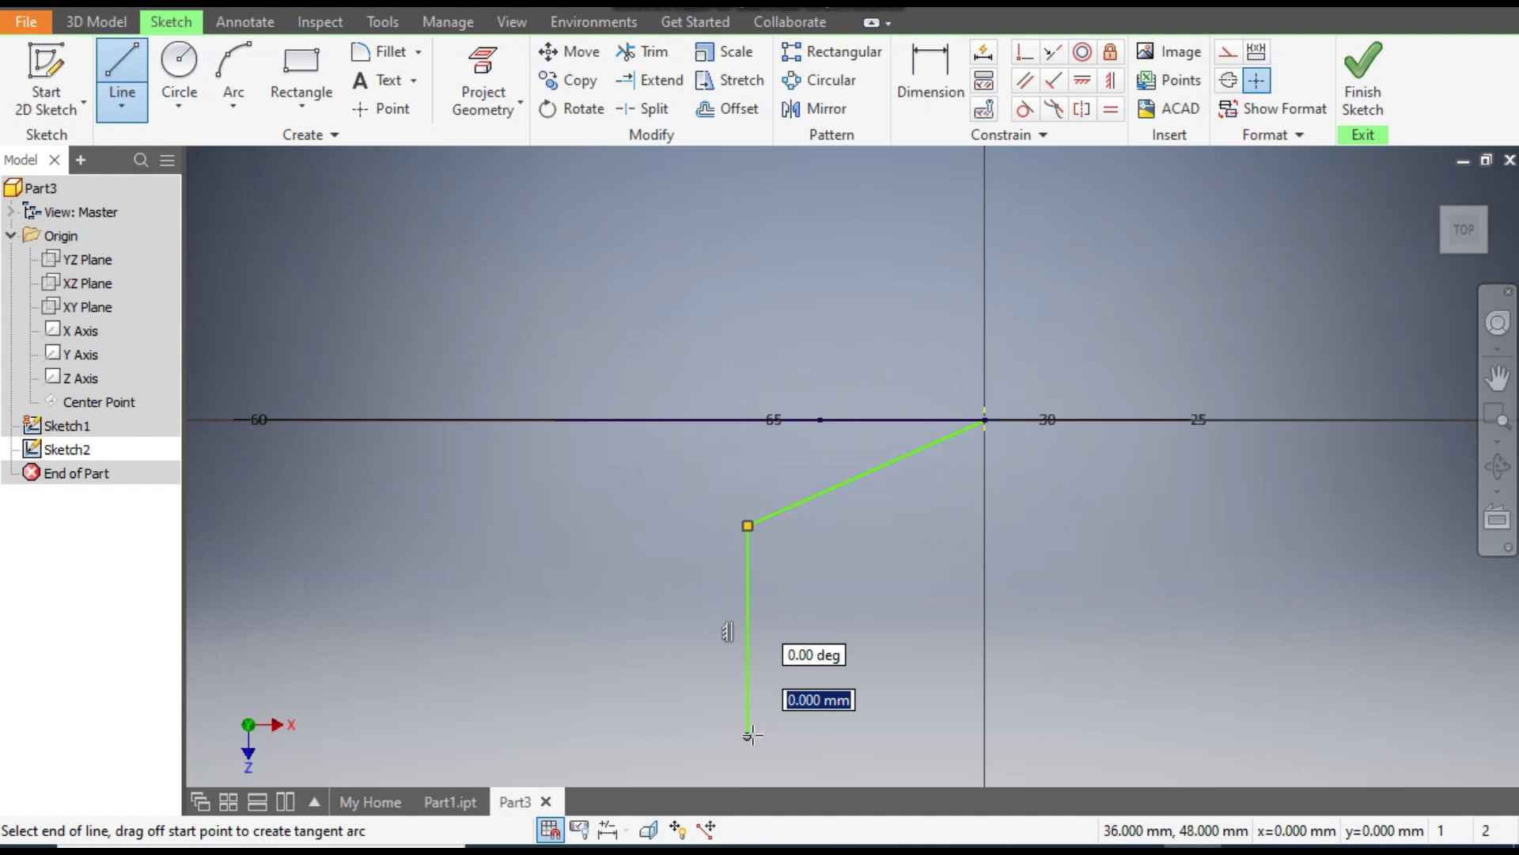
pyautogui.press('Escape')
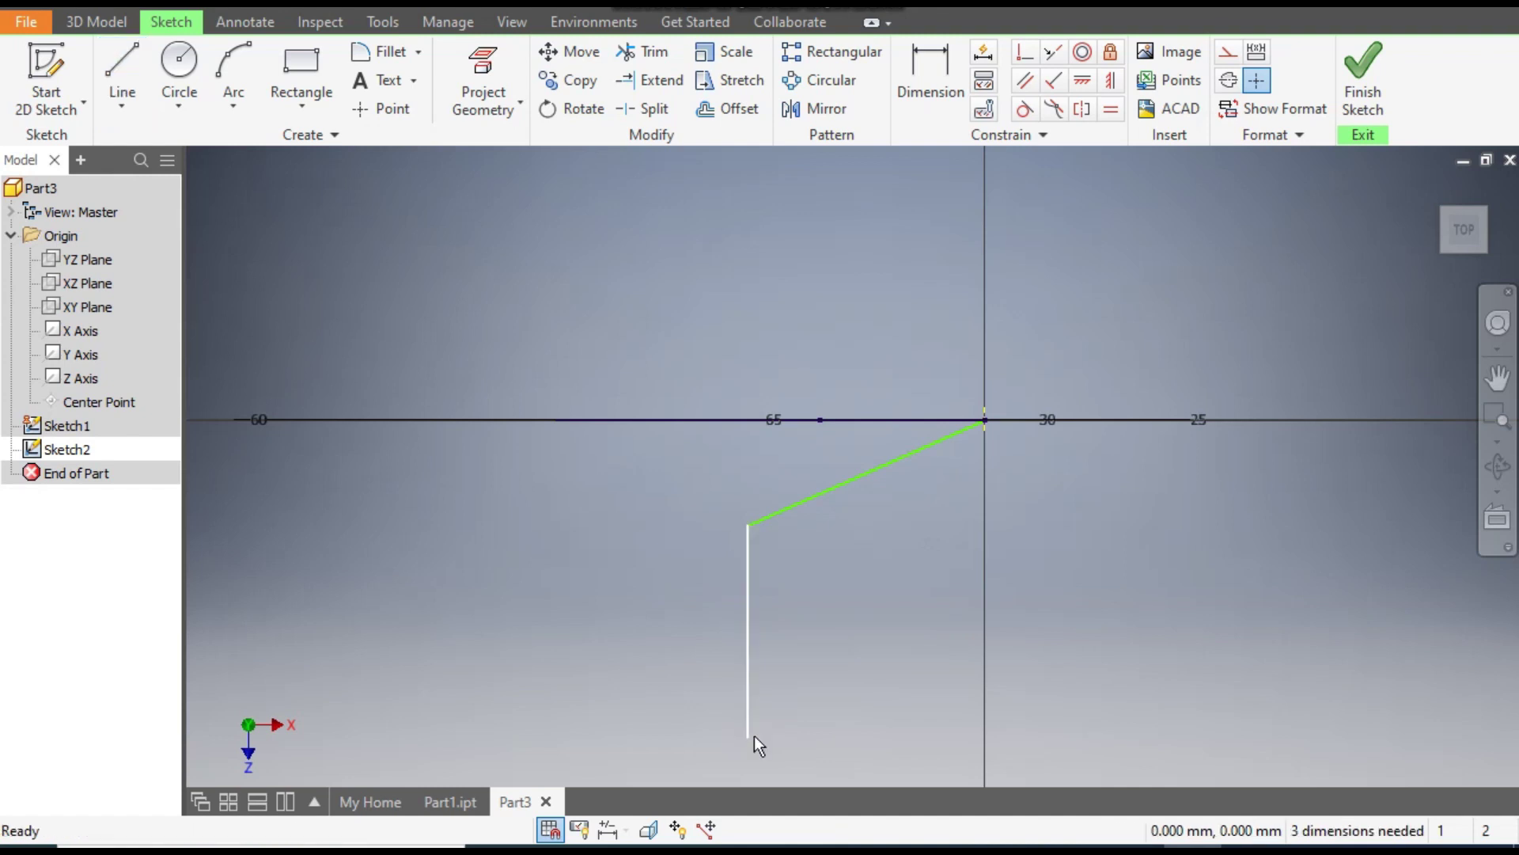
# Step: Dimension the vertical line in the XZ plane sketch as 20 mm long
pyautogui.click(934, 73)
pyautogui.click(748, 595)
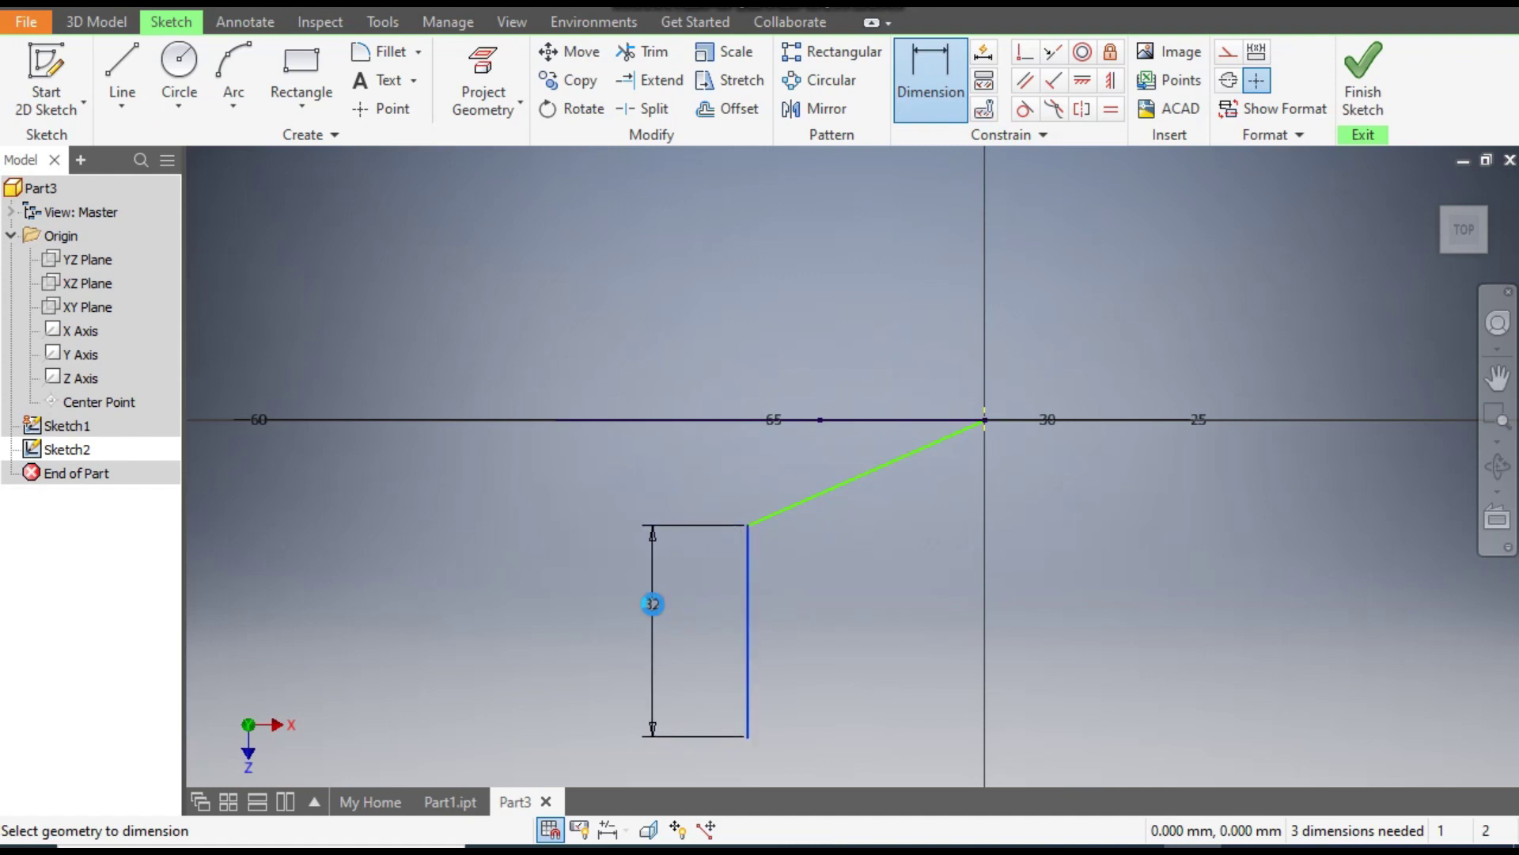
pyautogui.click(654, 605)
pyautogui.write('20')
pyautogui.press('Return')
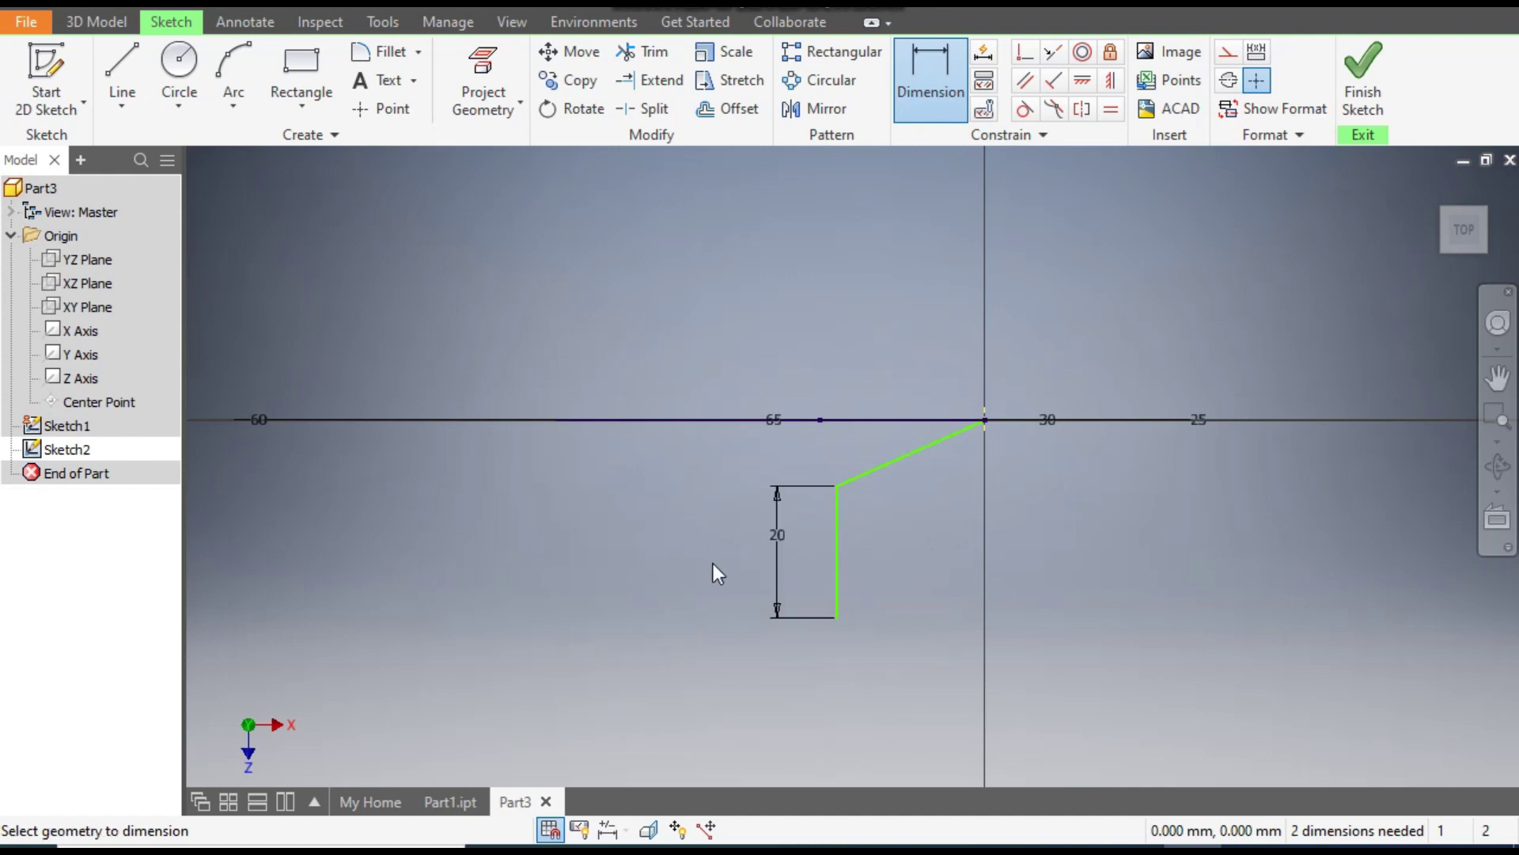
# Step: Dimension the vertical distance from the origin to the lower end of the 20 mm line as 50 mm
pyautogui.click(985, 421)
pyautogui.click(835, 616)
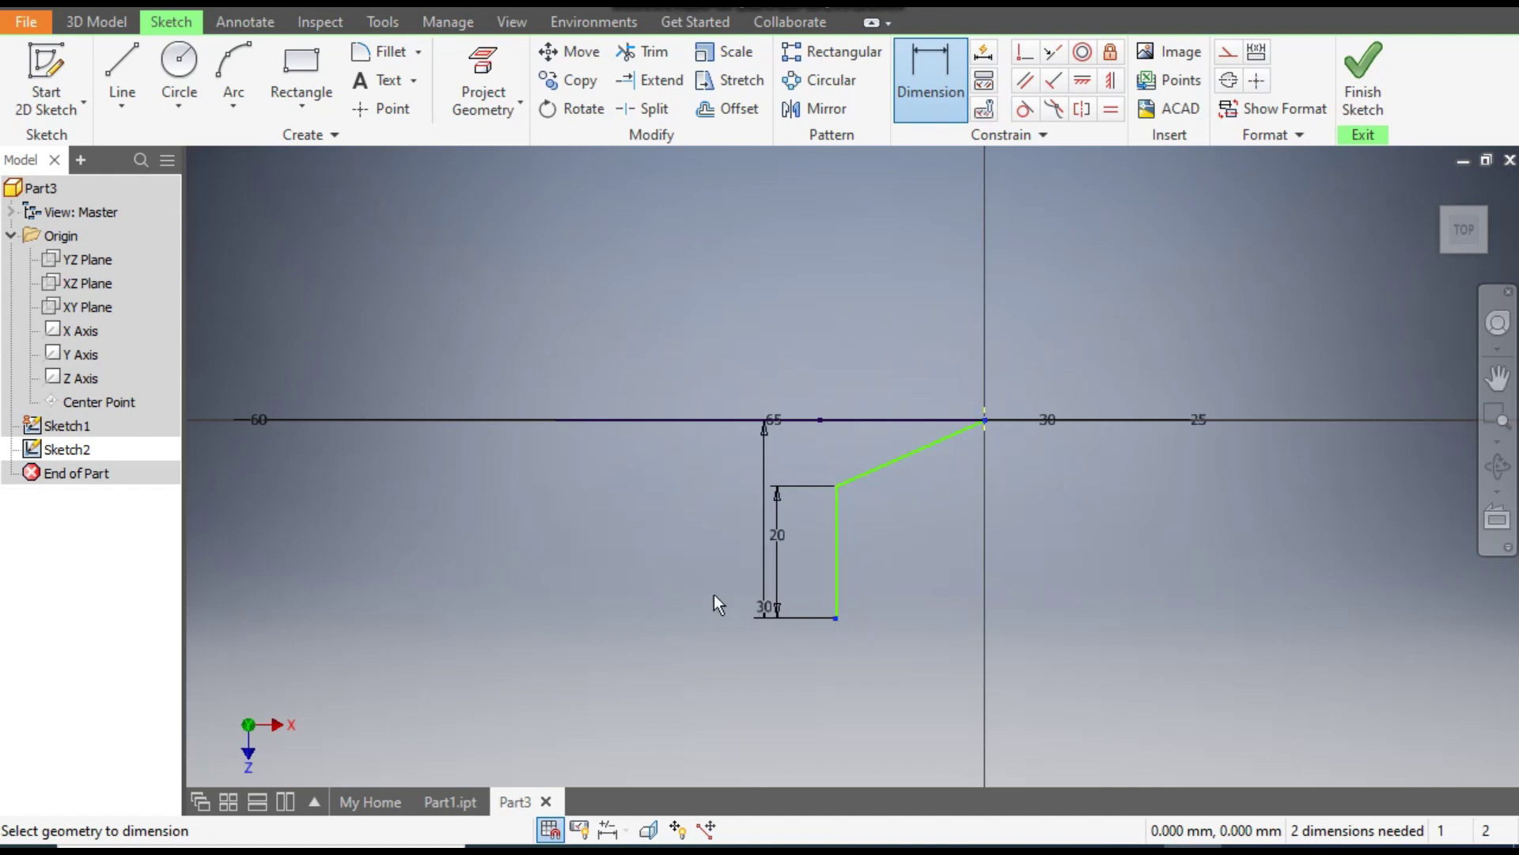
pyautogui.click(639, 573)
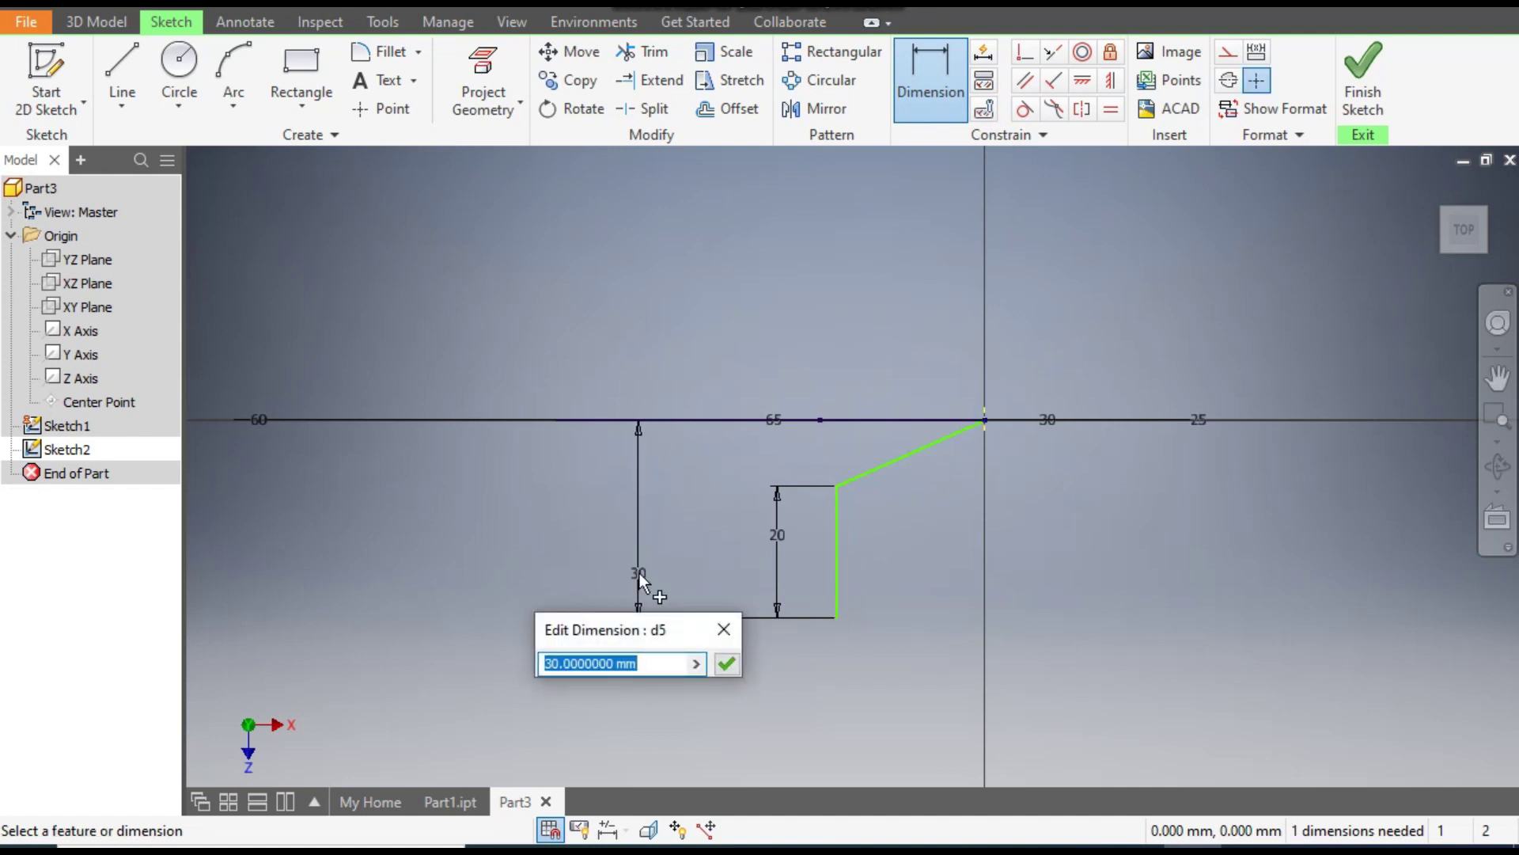
pyautogui.write('50')
pyautogui.press('Return')
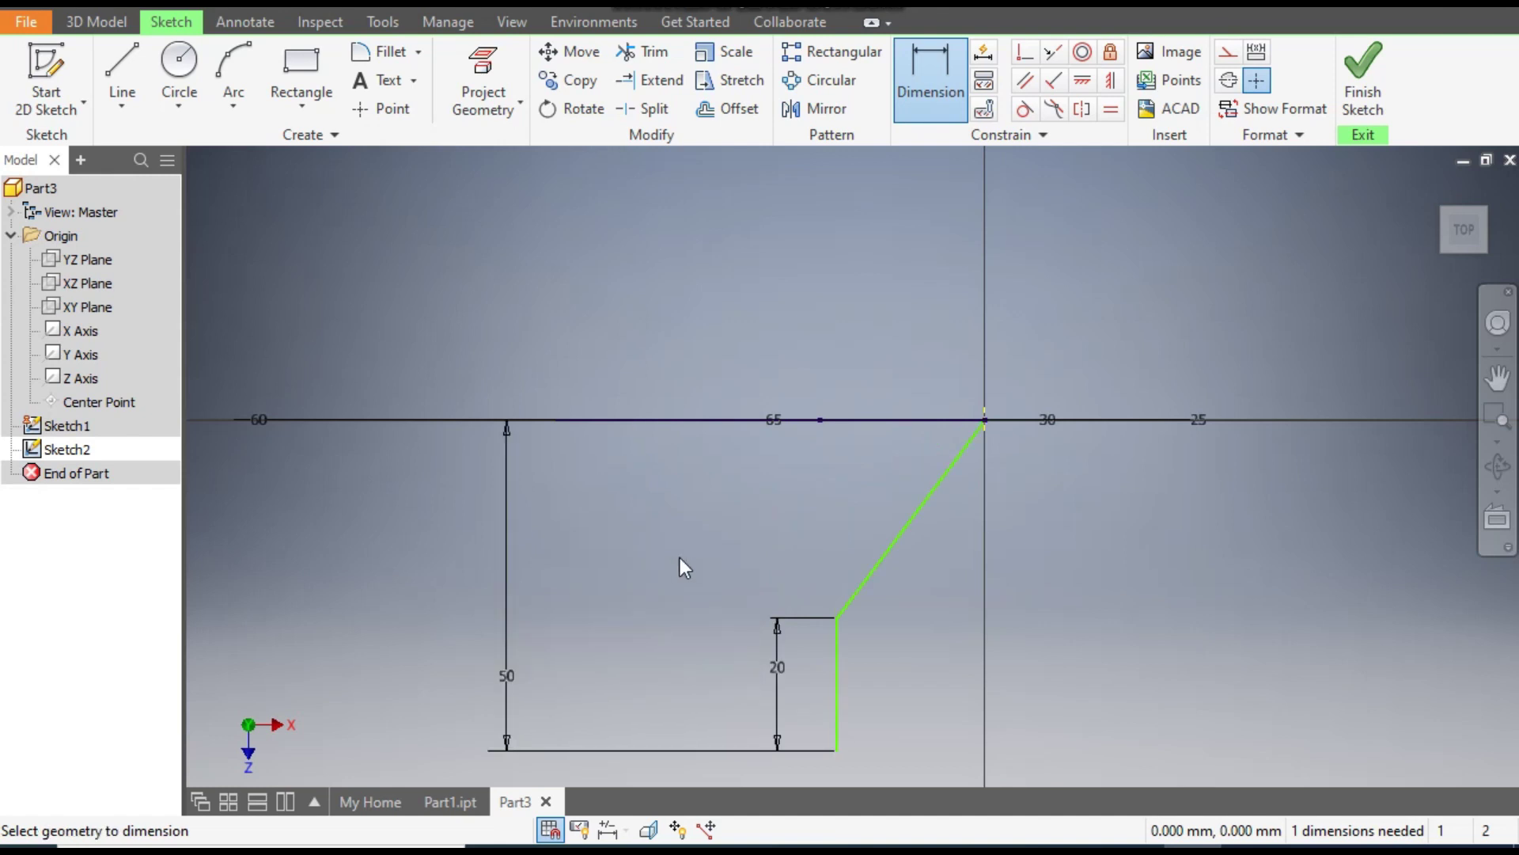
# Step: Dimension the horizontal distance between the 20 mm vertical line and the origin as 65 mm
pyautogui.click(837, 675)
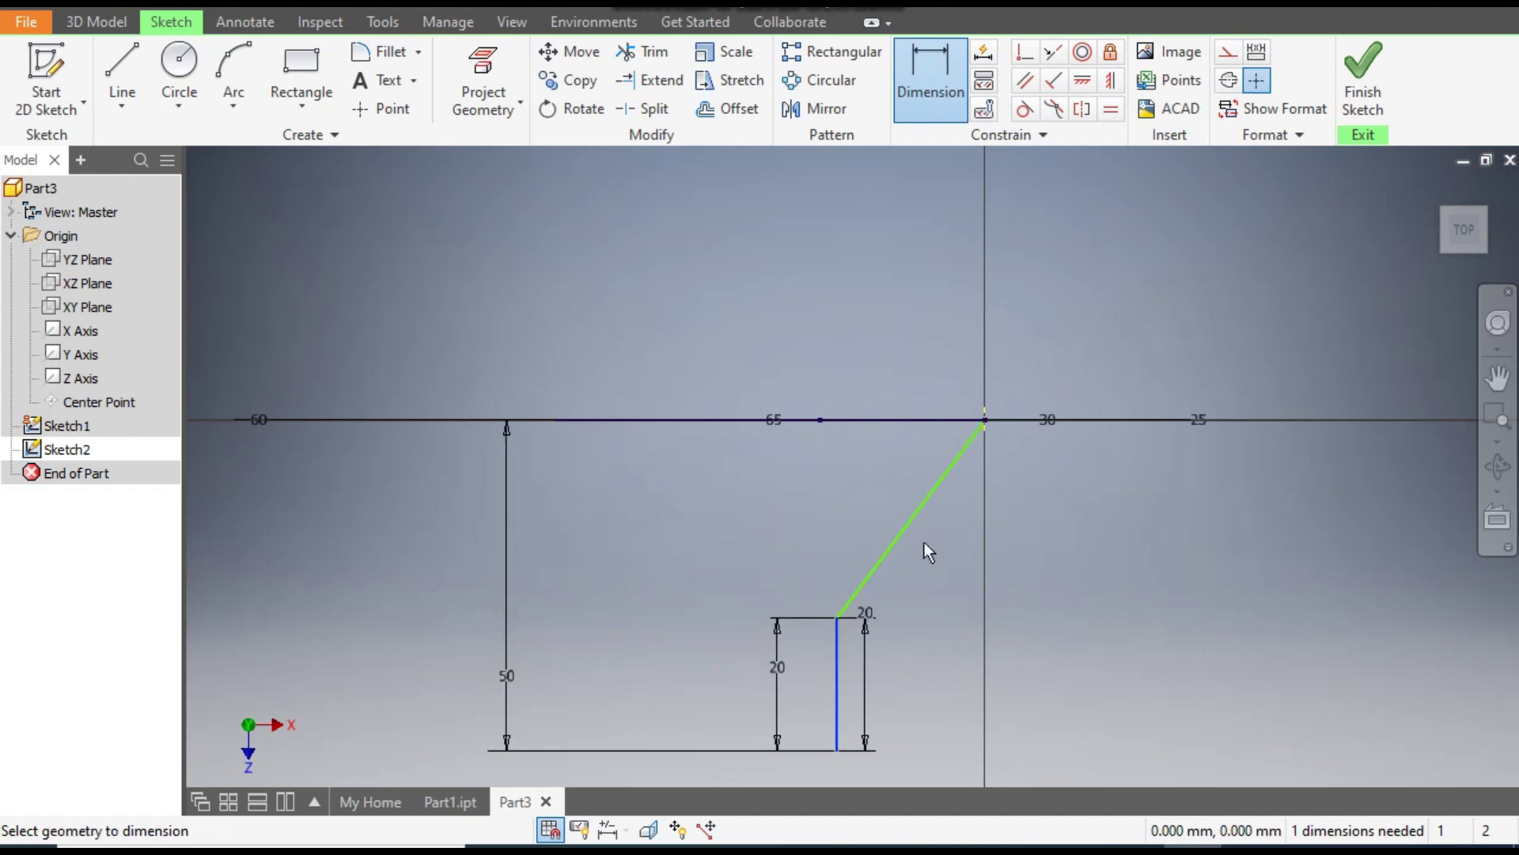
pyautogui.click(985, 421)
pyautogui.click(930, 333)
pyautogui.write('65')
pyautogui.press('Return')
pyautogui.scroll(-2, 929, 364)
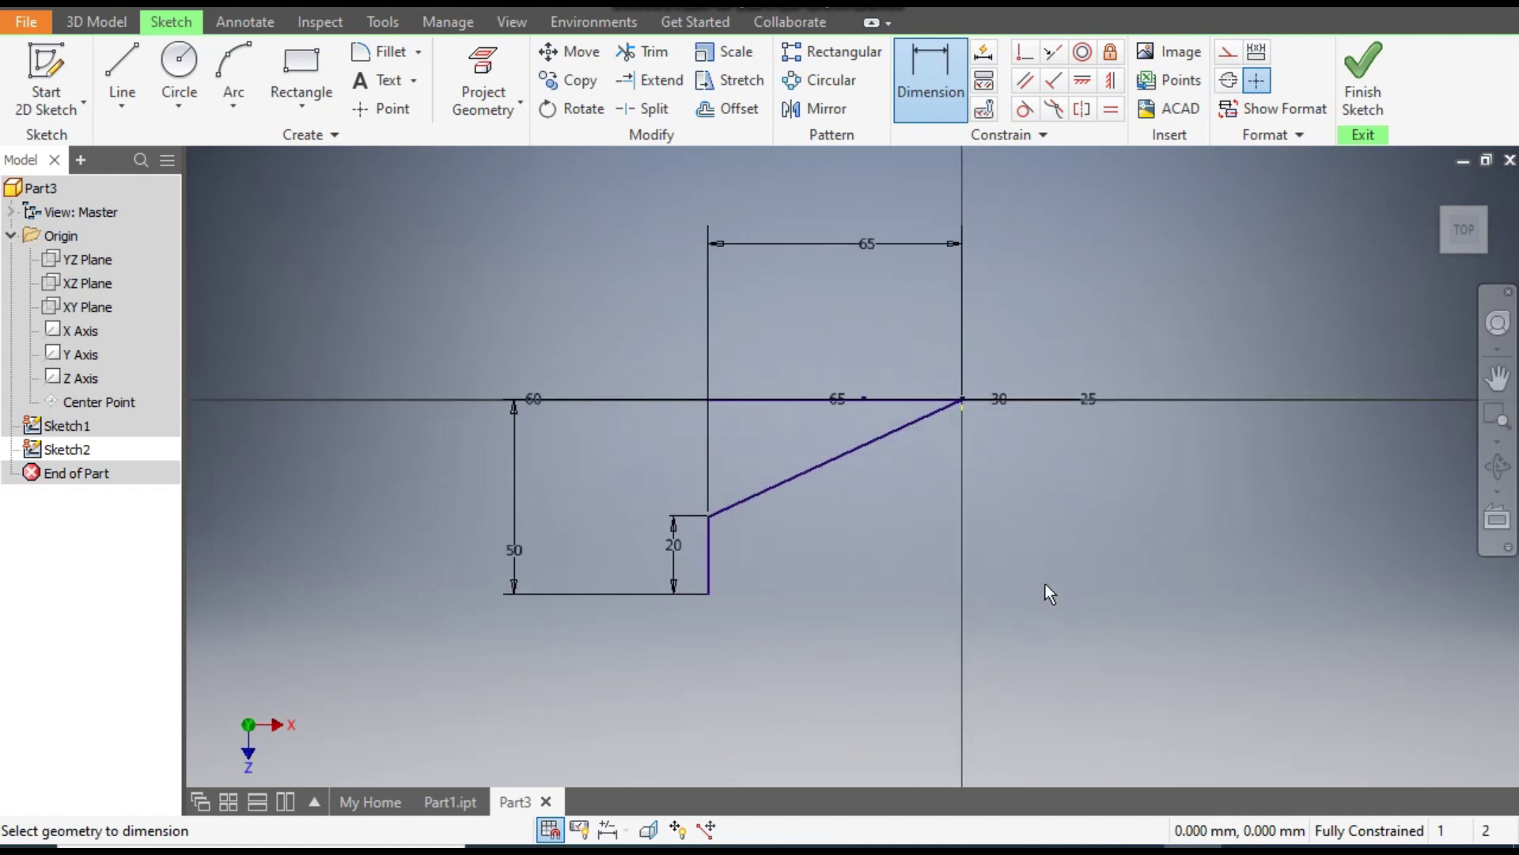
# Step: Fillet the corner between the vertical and sloping lines with a 25 mm radius and finish the sketch
pyautogui.click(388, 55)
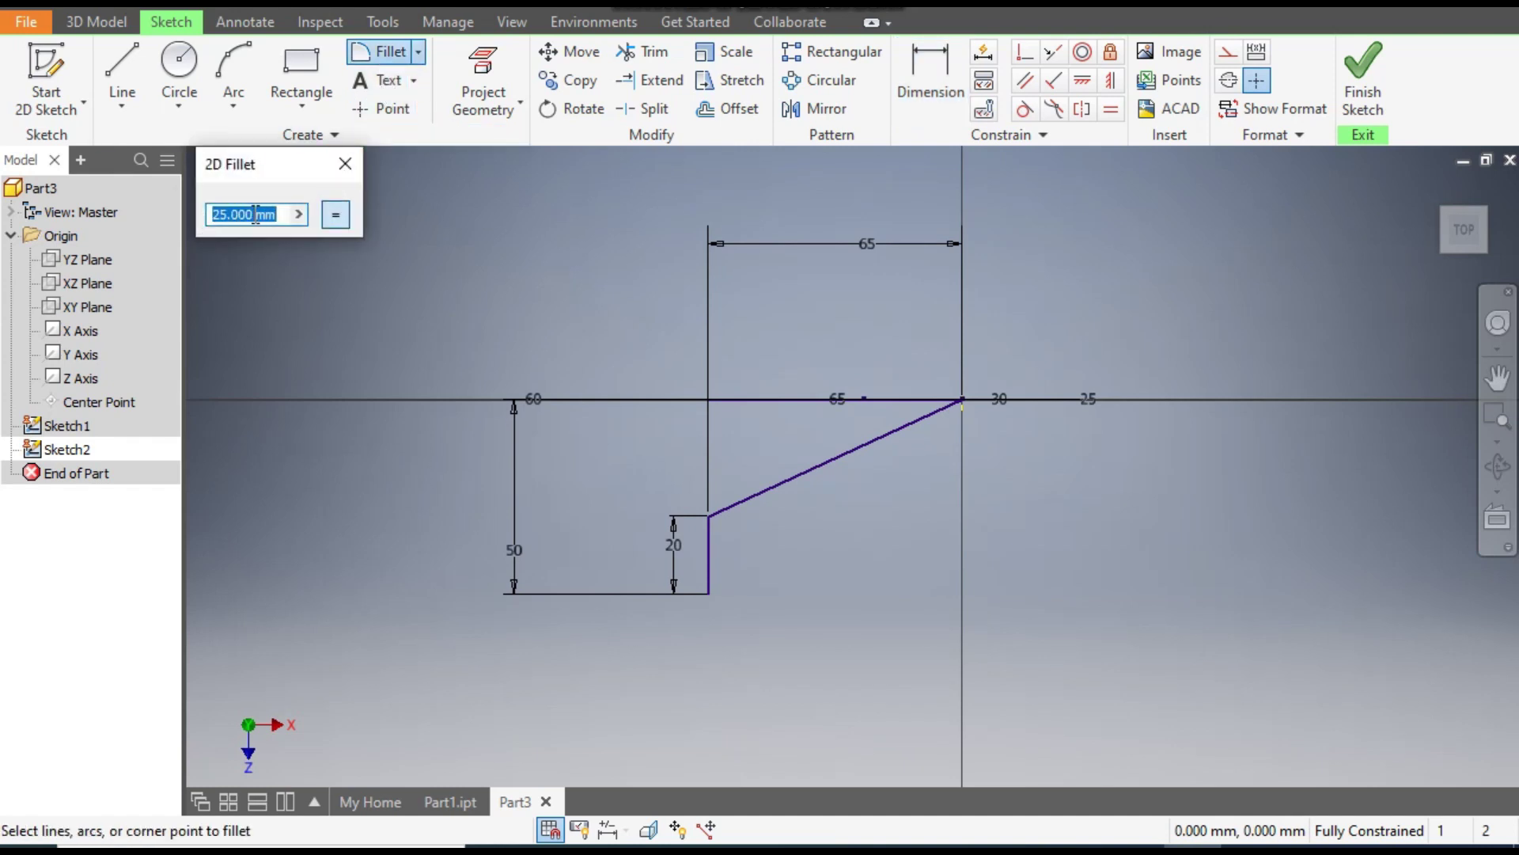
pyautogui.click(710, 545)
pyautogui.click(738, 507)
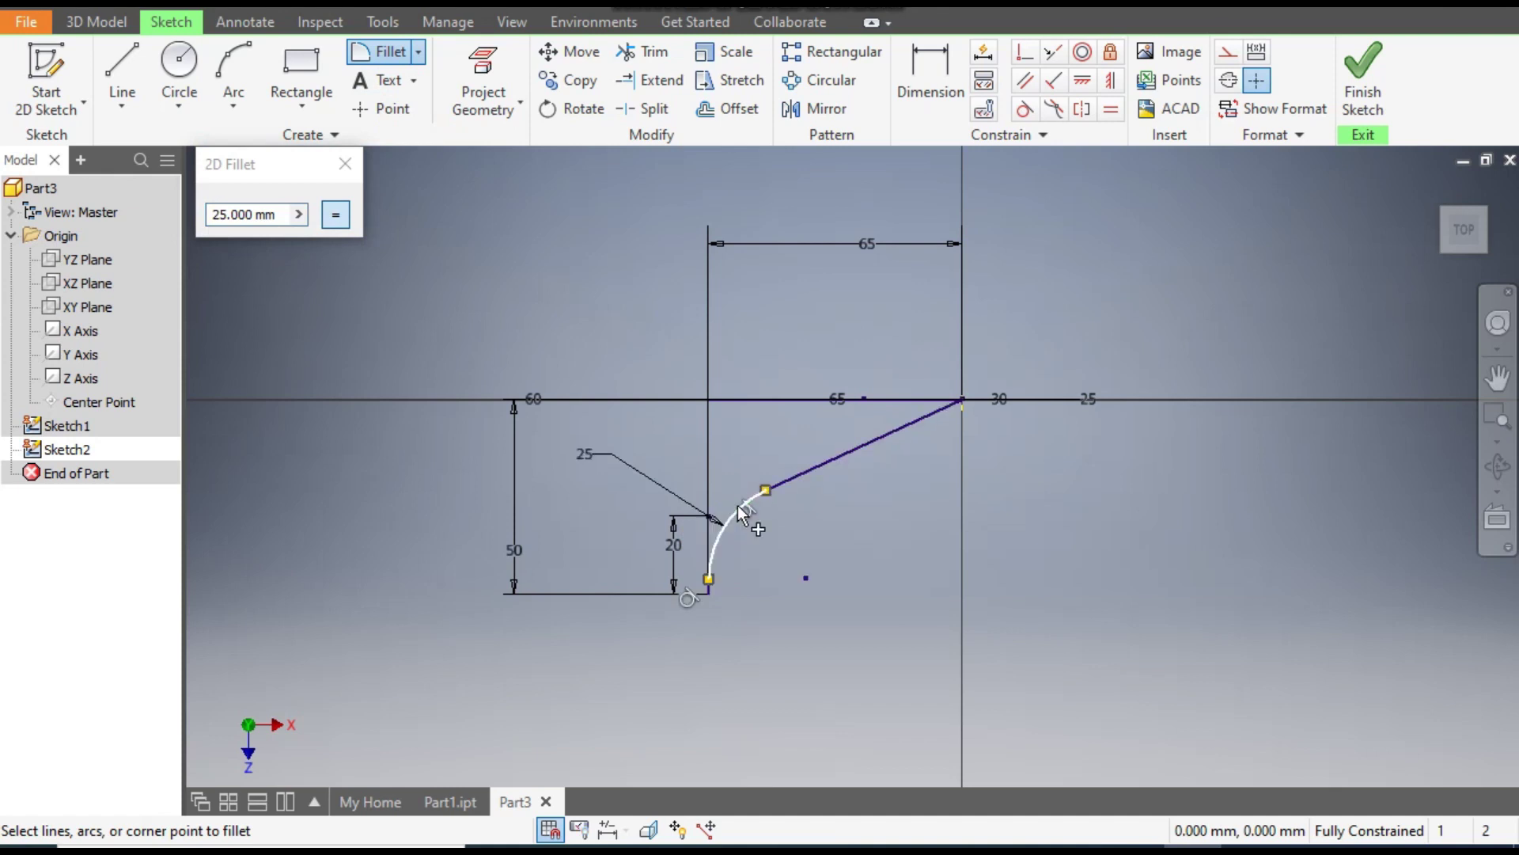
pyautogui.click(1364, 75)
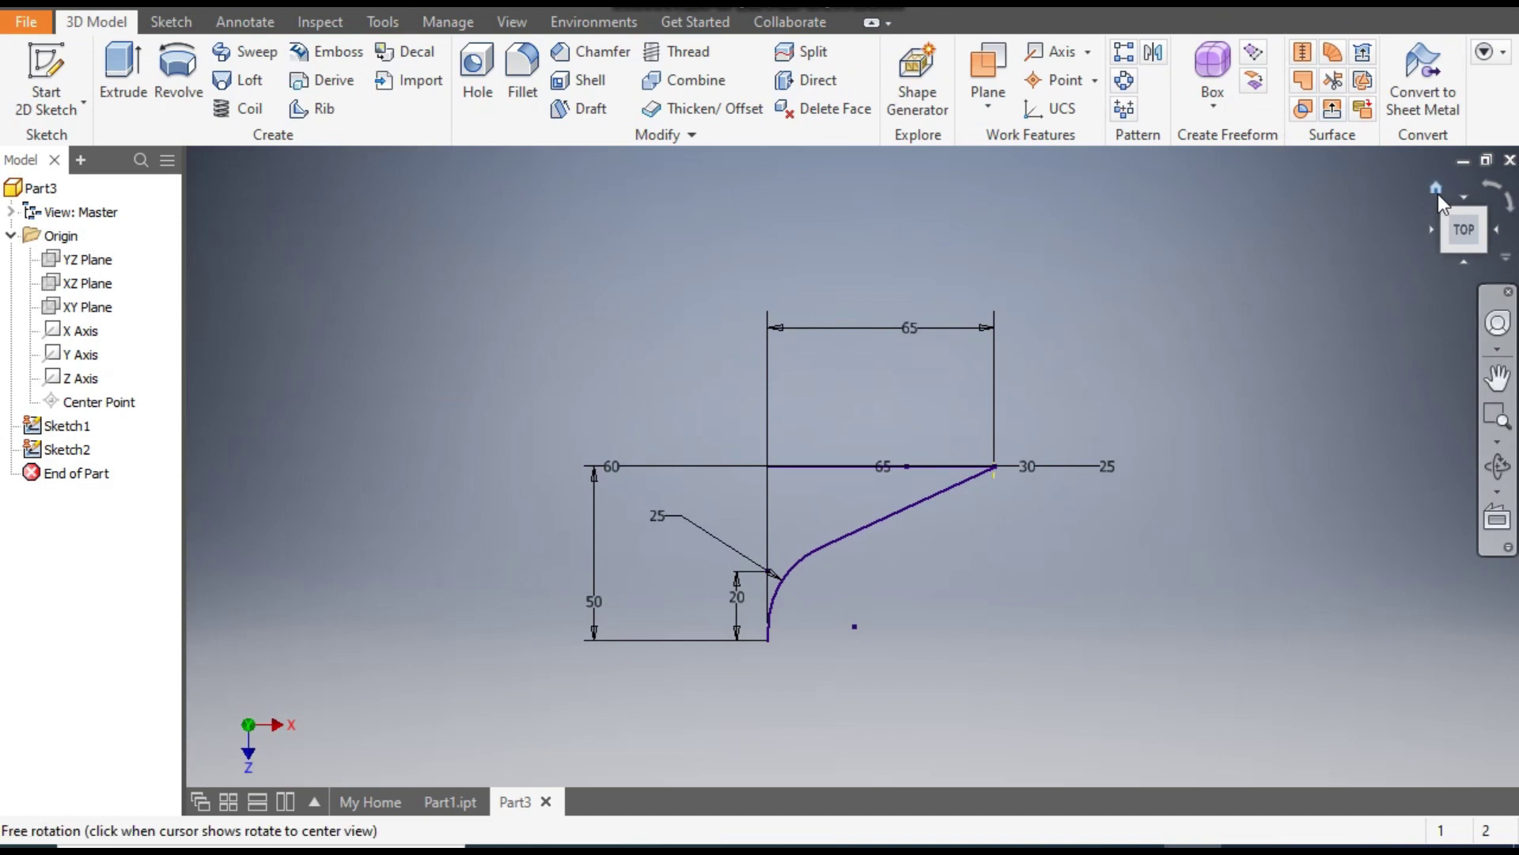
pyautogui.click(1437, 193)
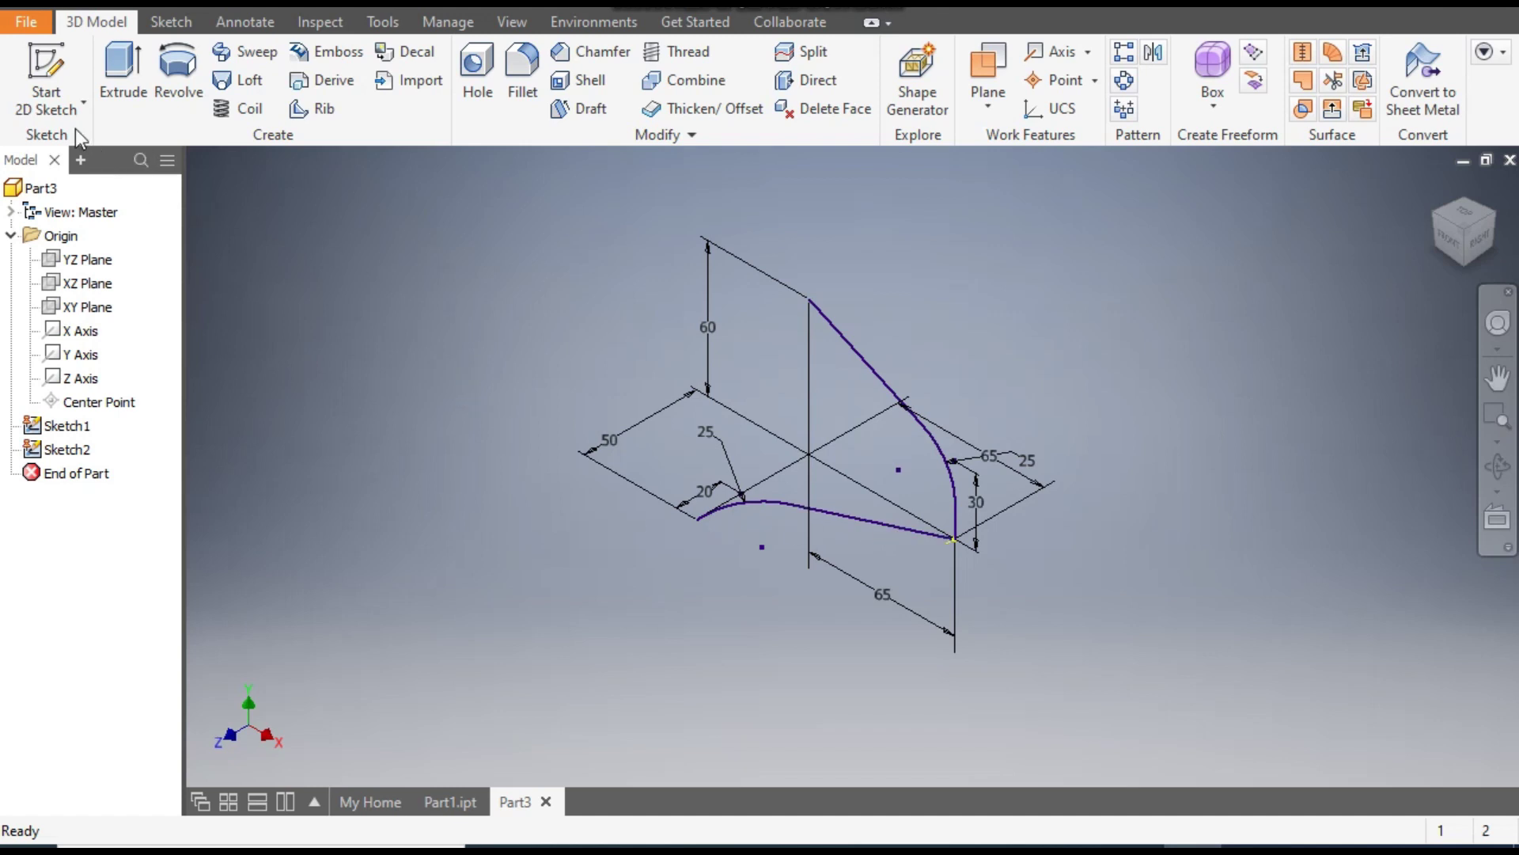
# Step: Create a 3D sketch containing the intersection curve of the XY and XZ plane path sketches, and finish it
pyautogui.click(54, 107)
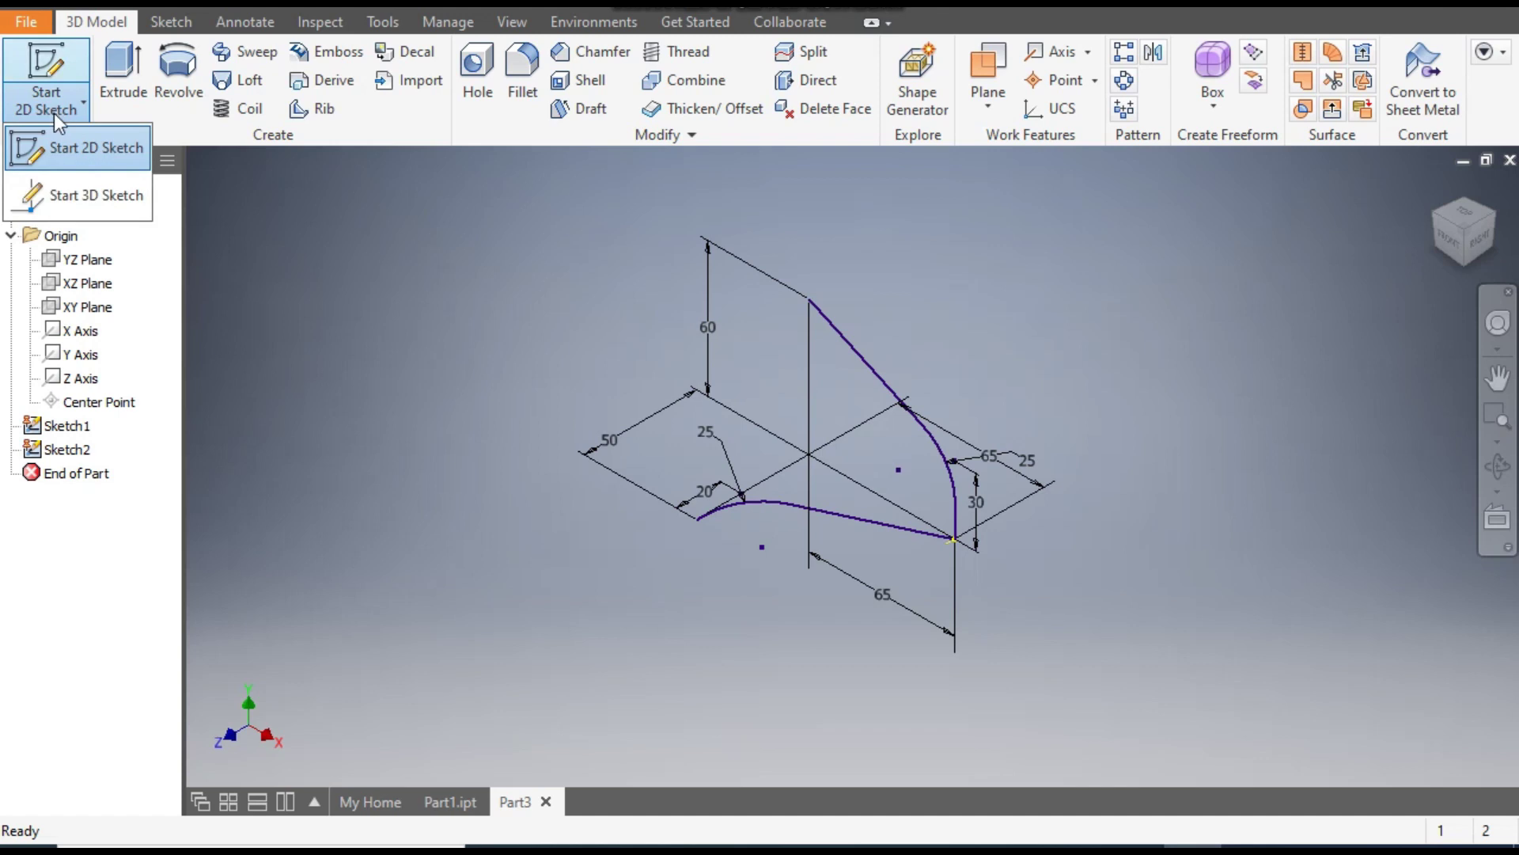
pyautogui.click(70, 190)
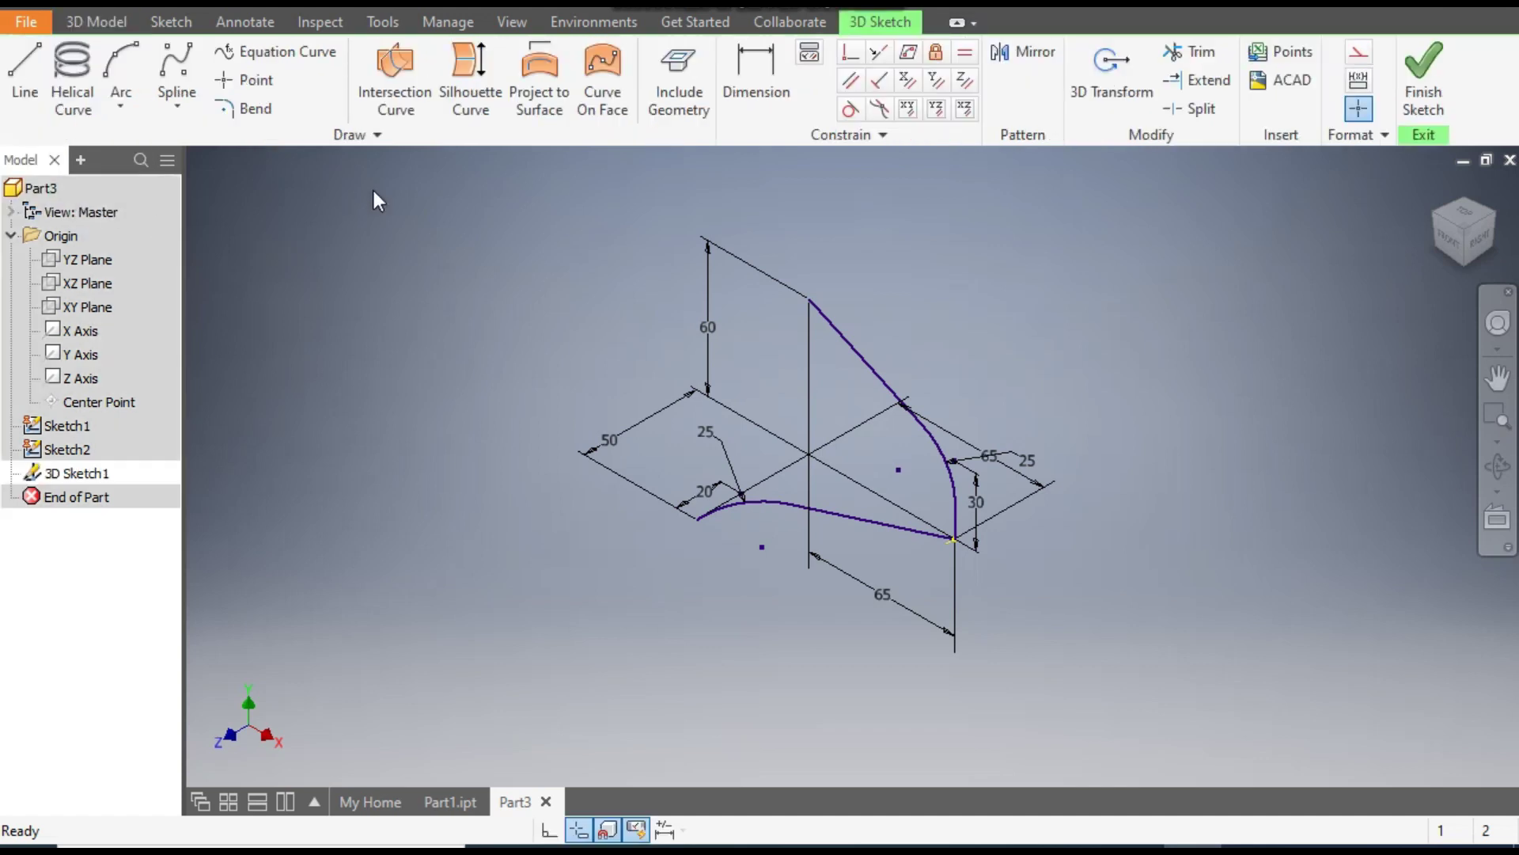
pyautogui.click(410, 76)
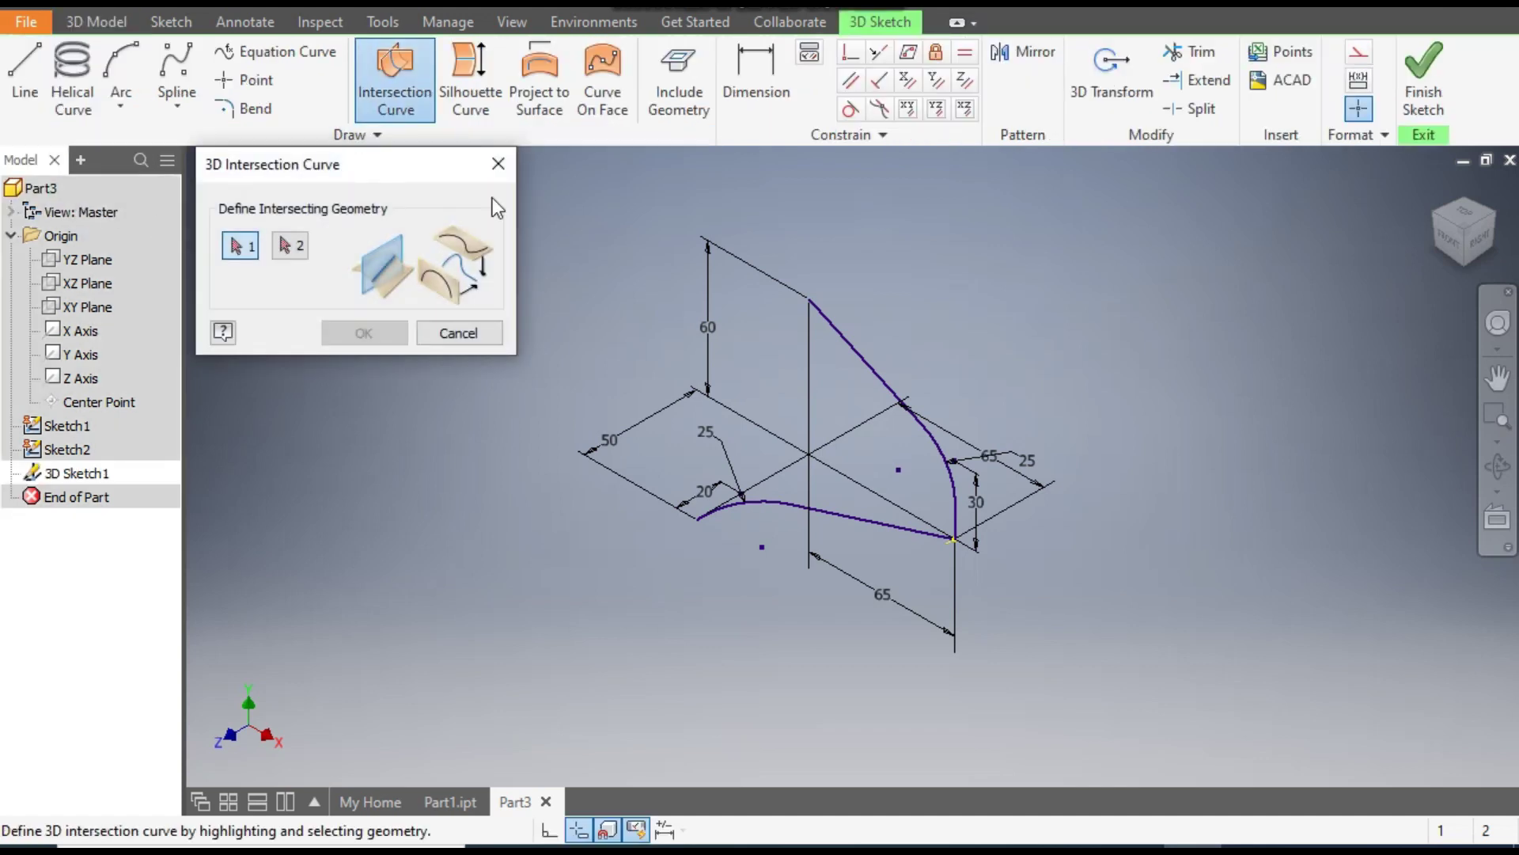
pyautogui.click(865, 360)
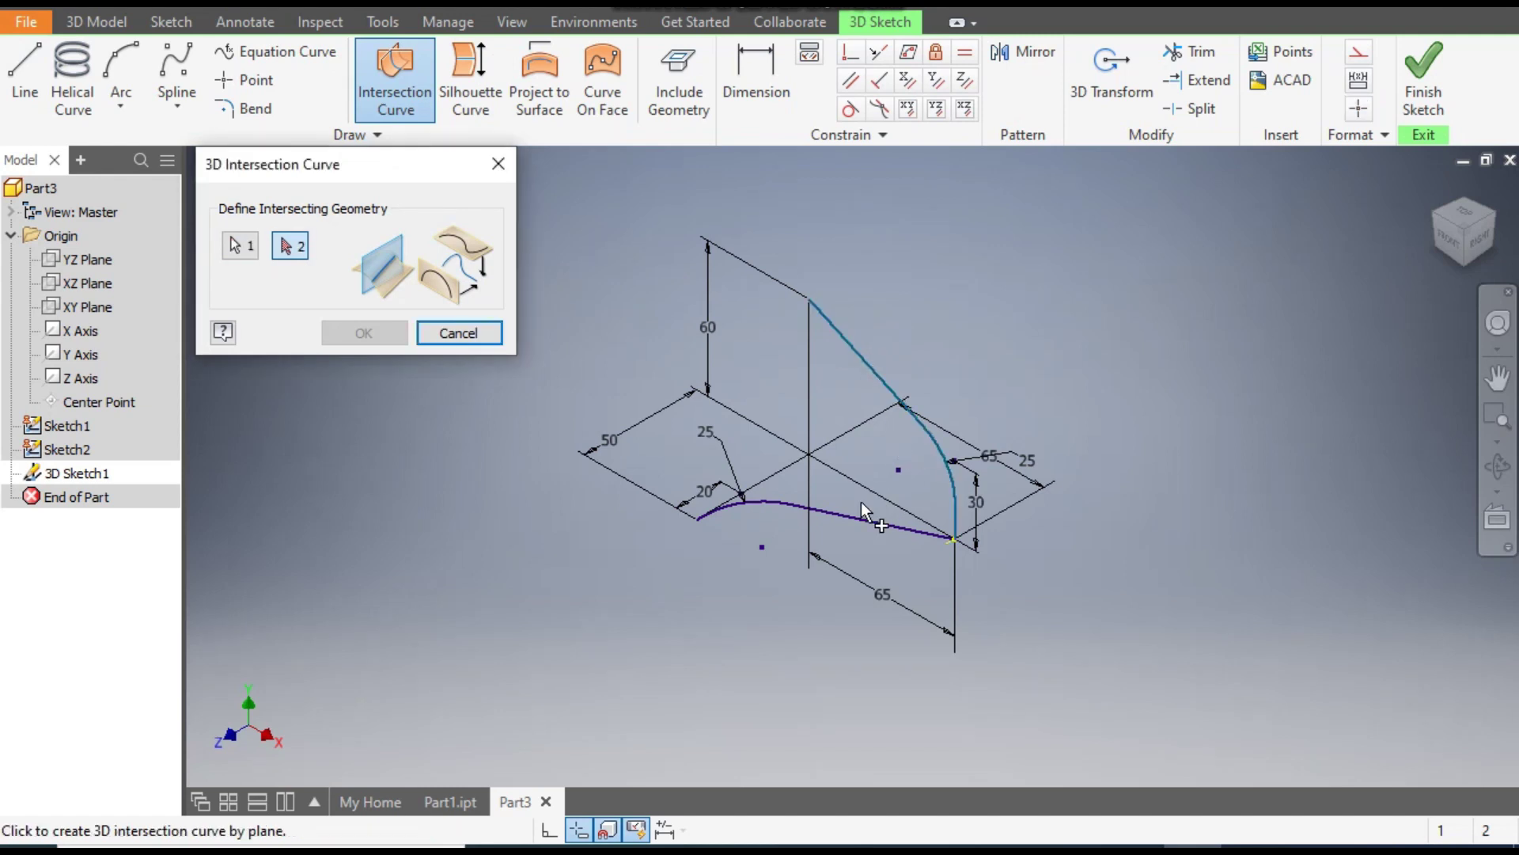
pyautogui.click(839, 513)
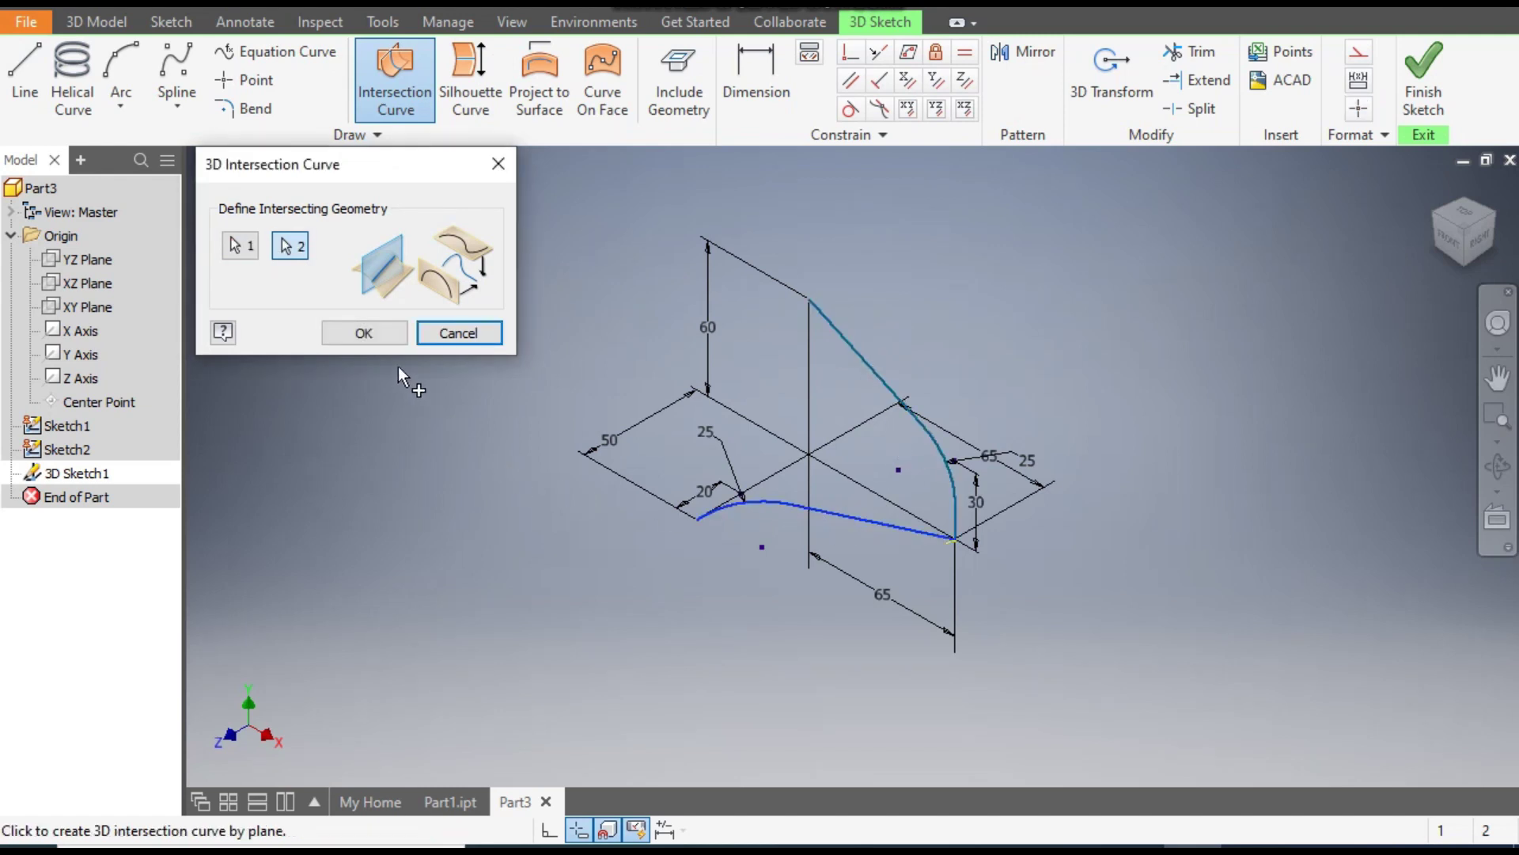
pyautogui.click(379, 334)
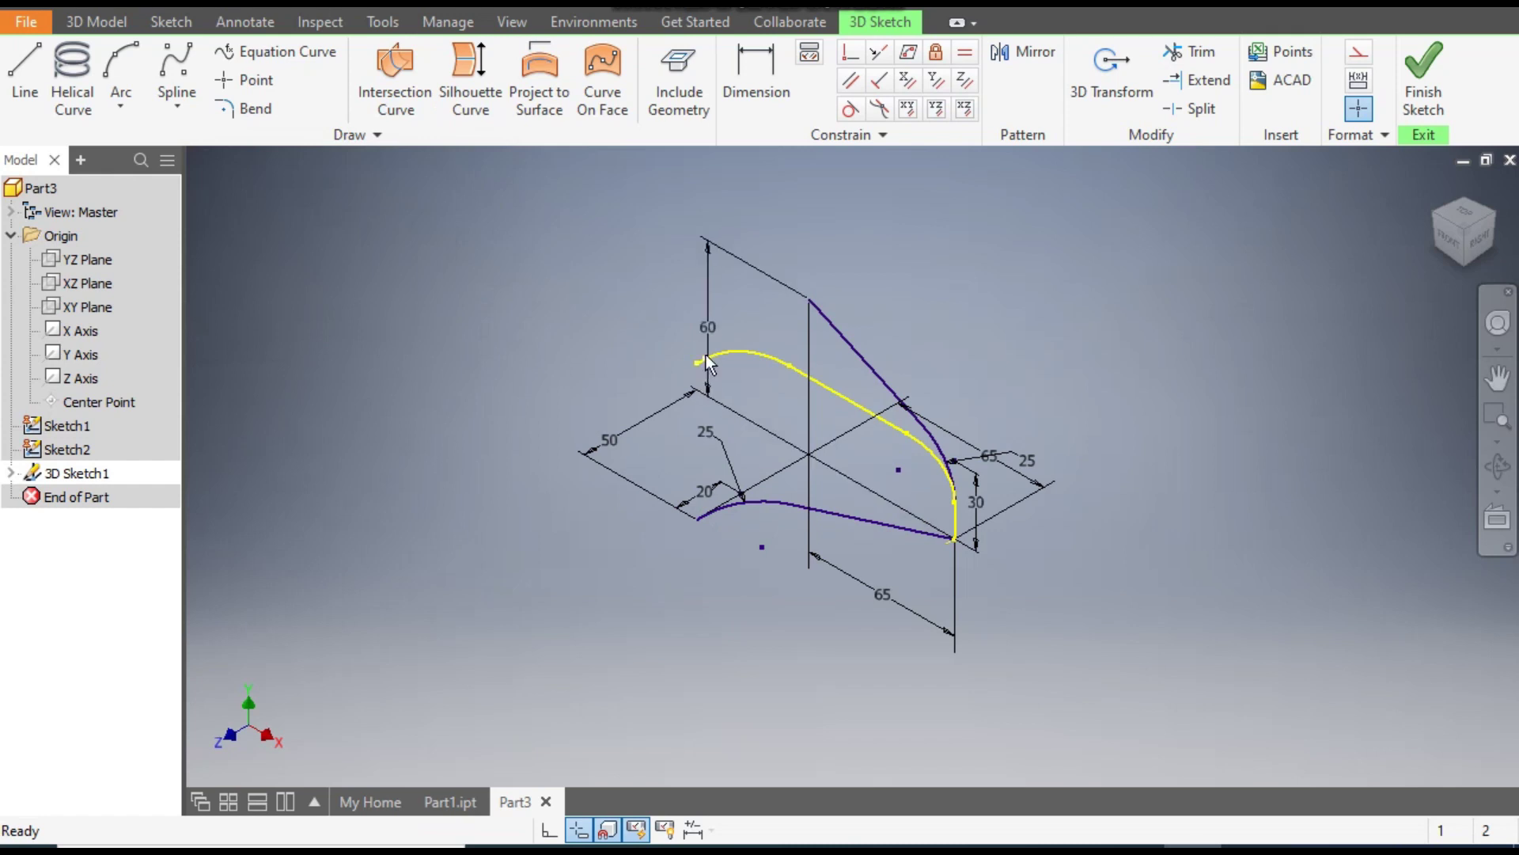
pyautogui.click(1494, 210)
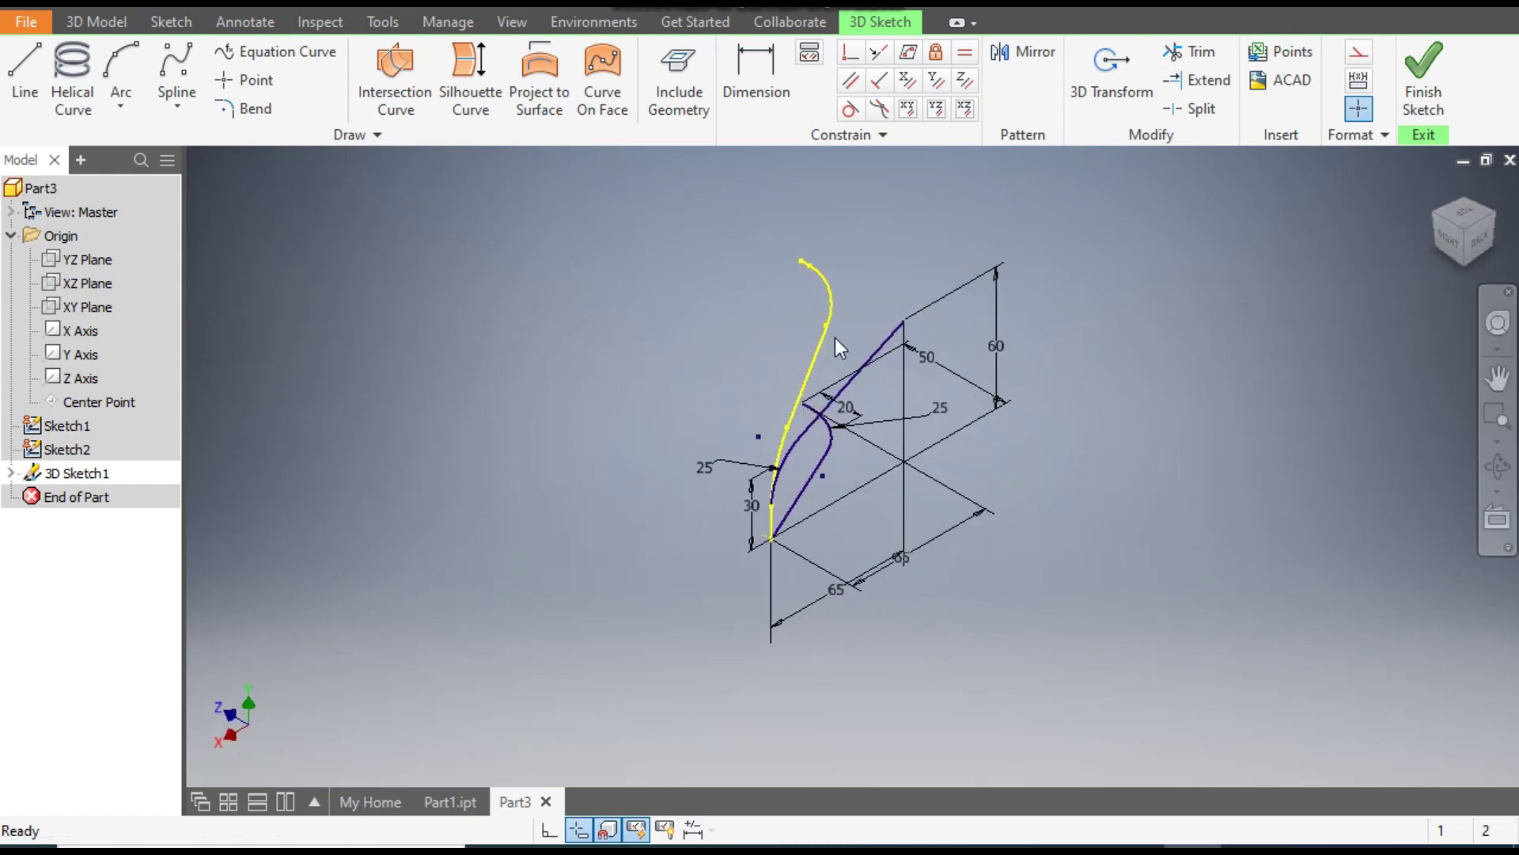
pyautogui.click(1414, 62)
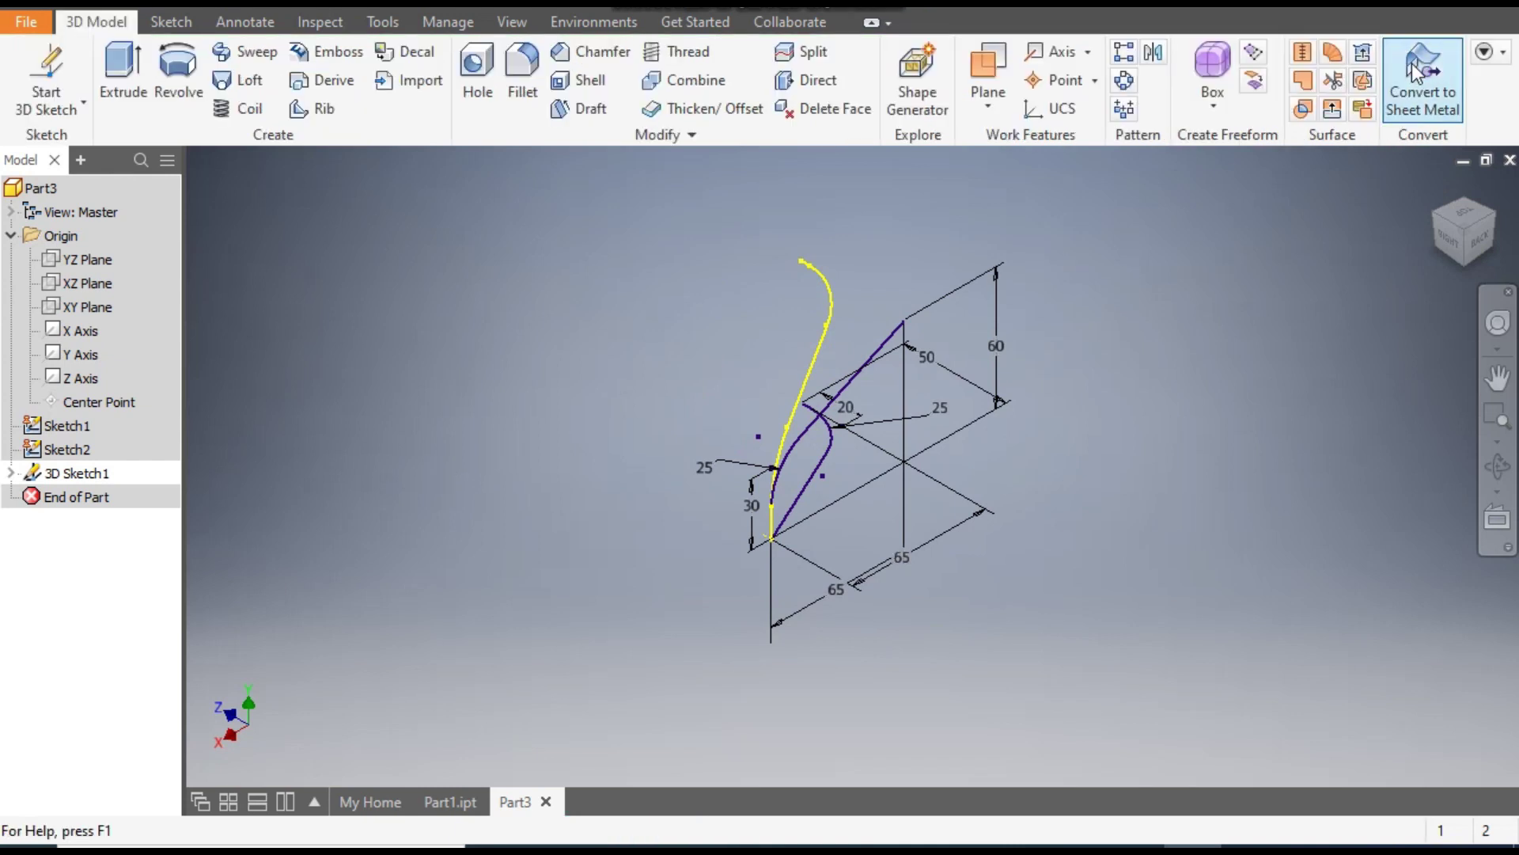
# Step: Hide Sketch1 and Sketch2 so only the 3D path curve is shown
pyautogui.click(71, 425)
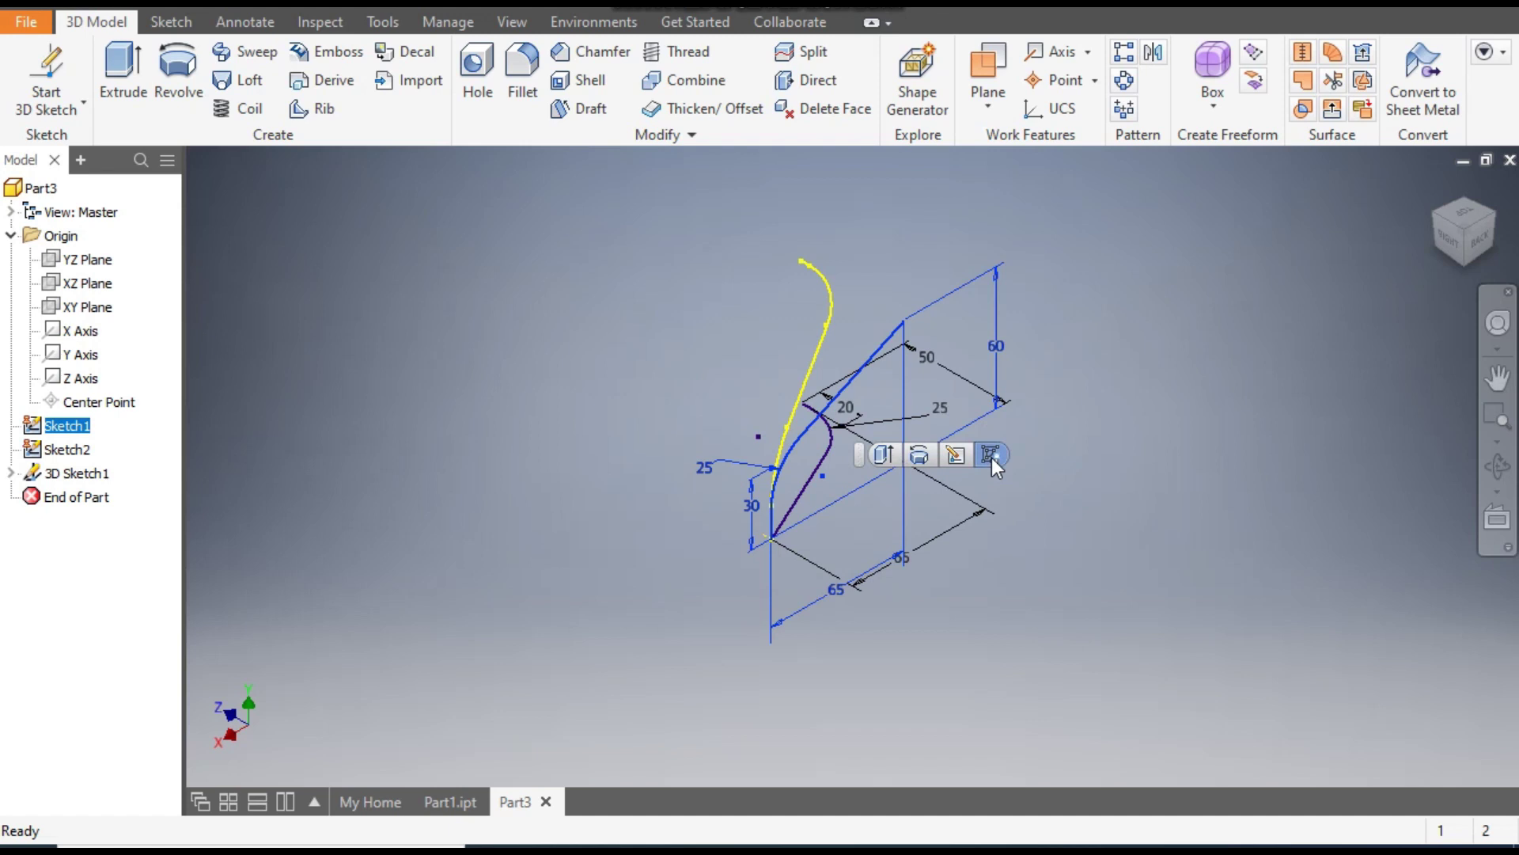
pyautogui.click(92, 457)
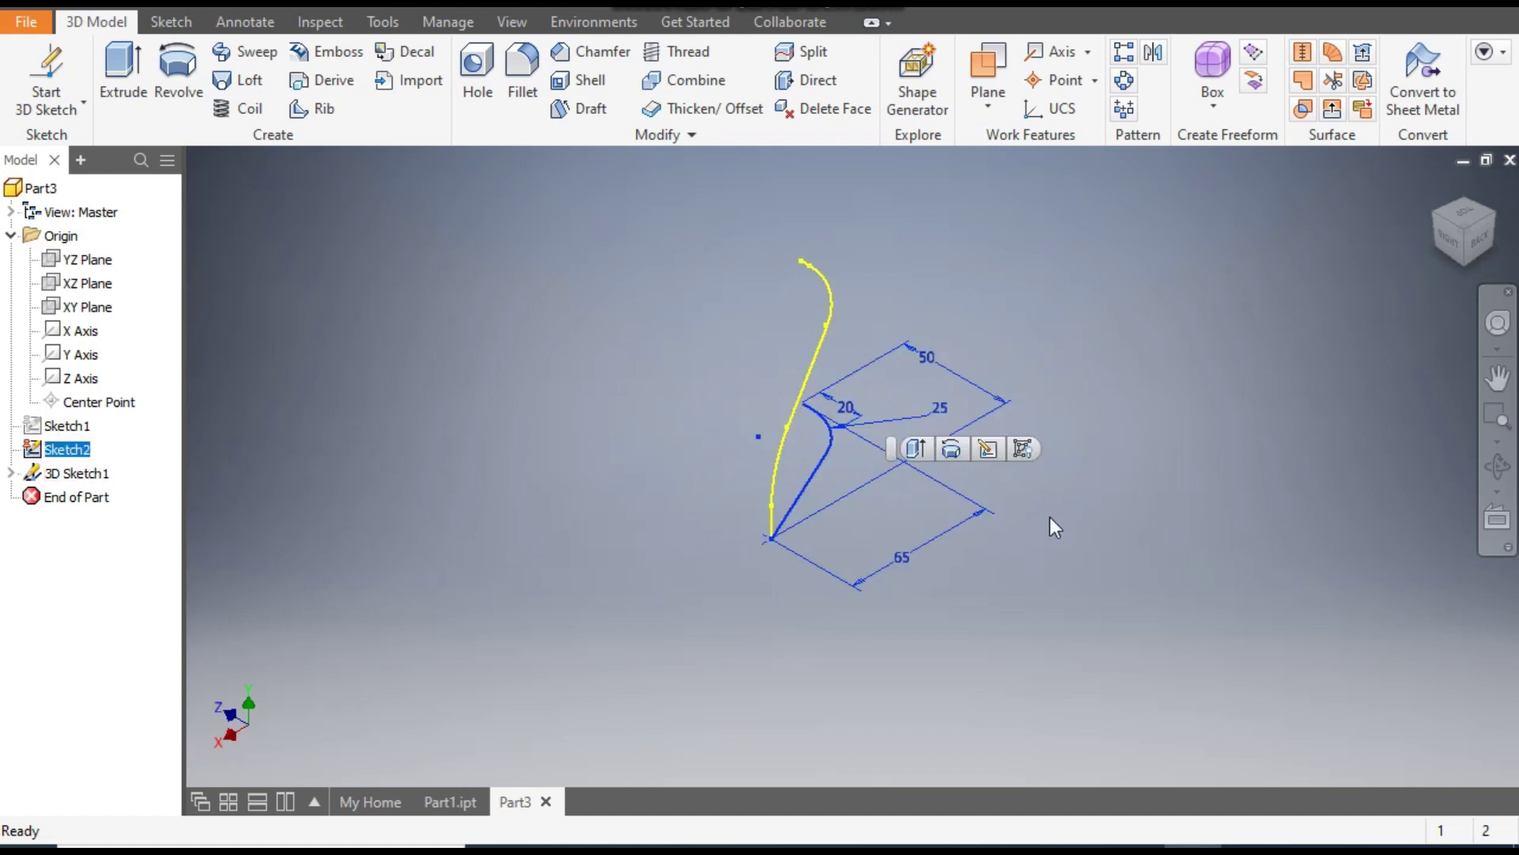
pyautogui.click(1032, 456)
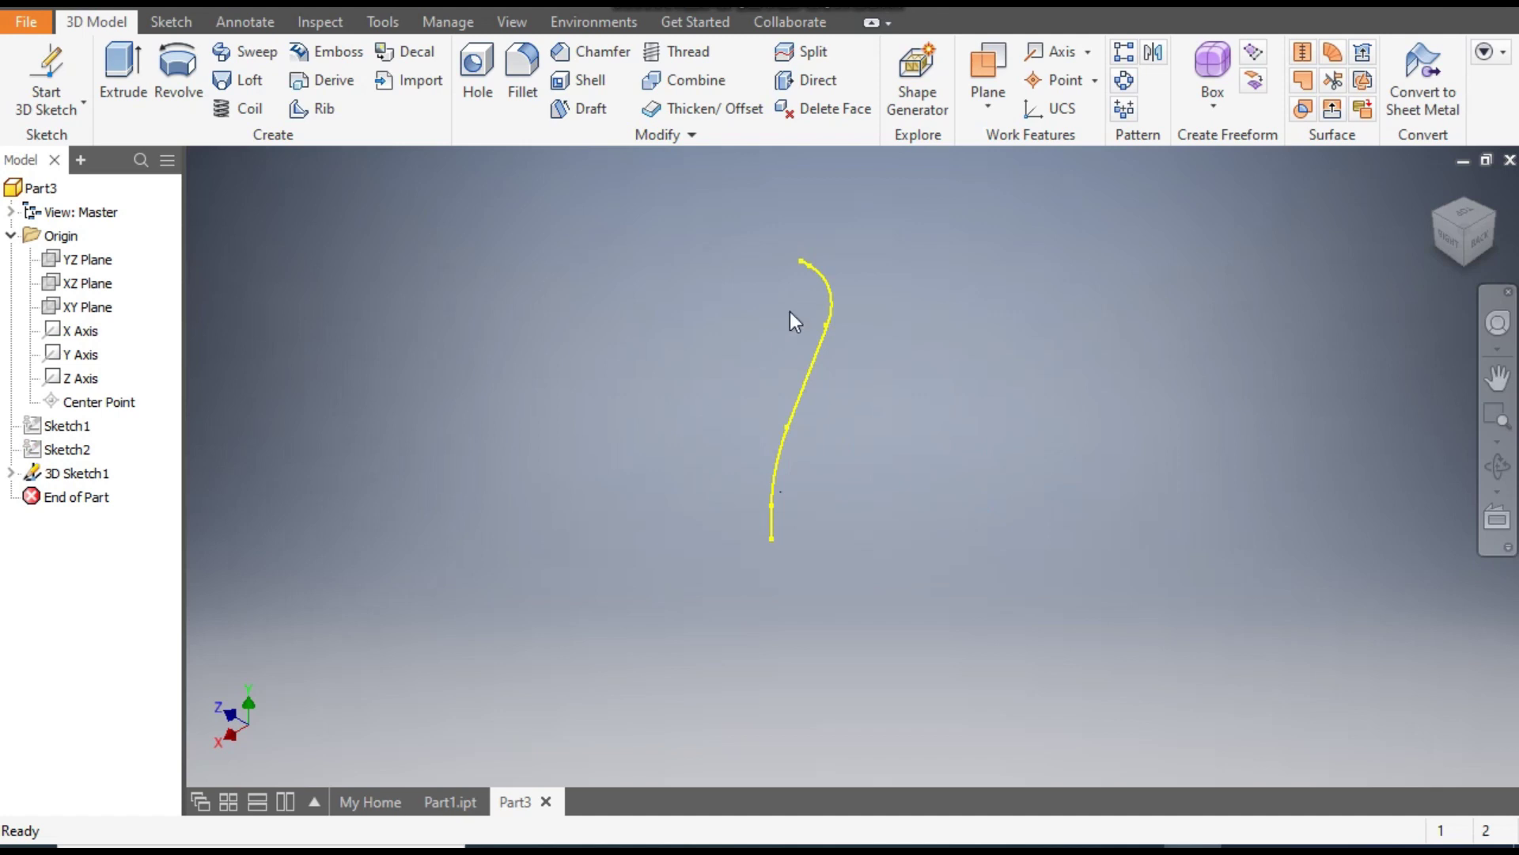
# Step: Create a work plane through the lower endpoint of the 3D curve, perpendicular to its straight vertical segment
pyautogui.click(985, 118)
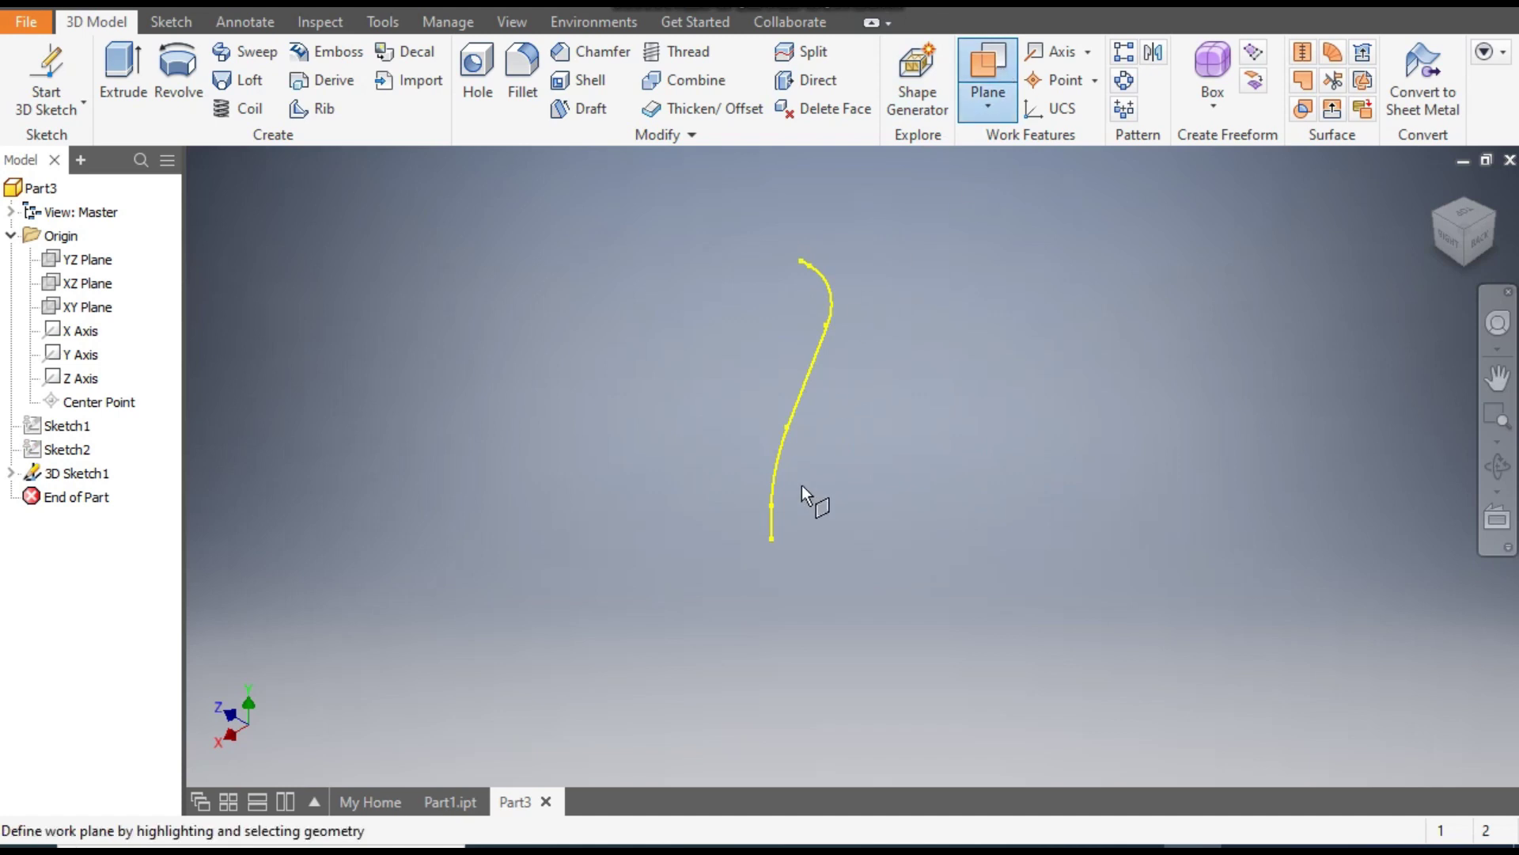
pyautogui.scroll(-3, 771, 554)
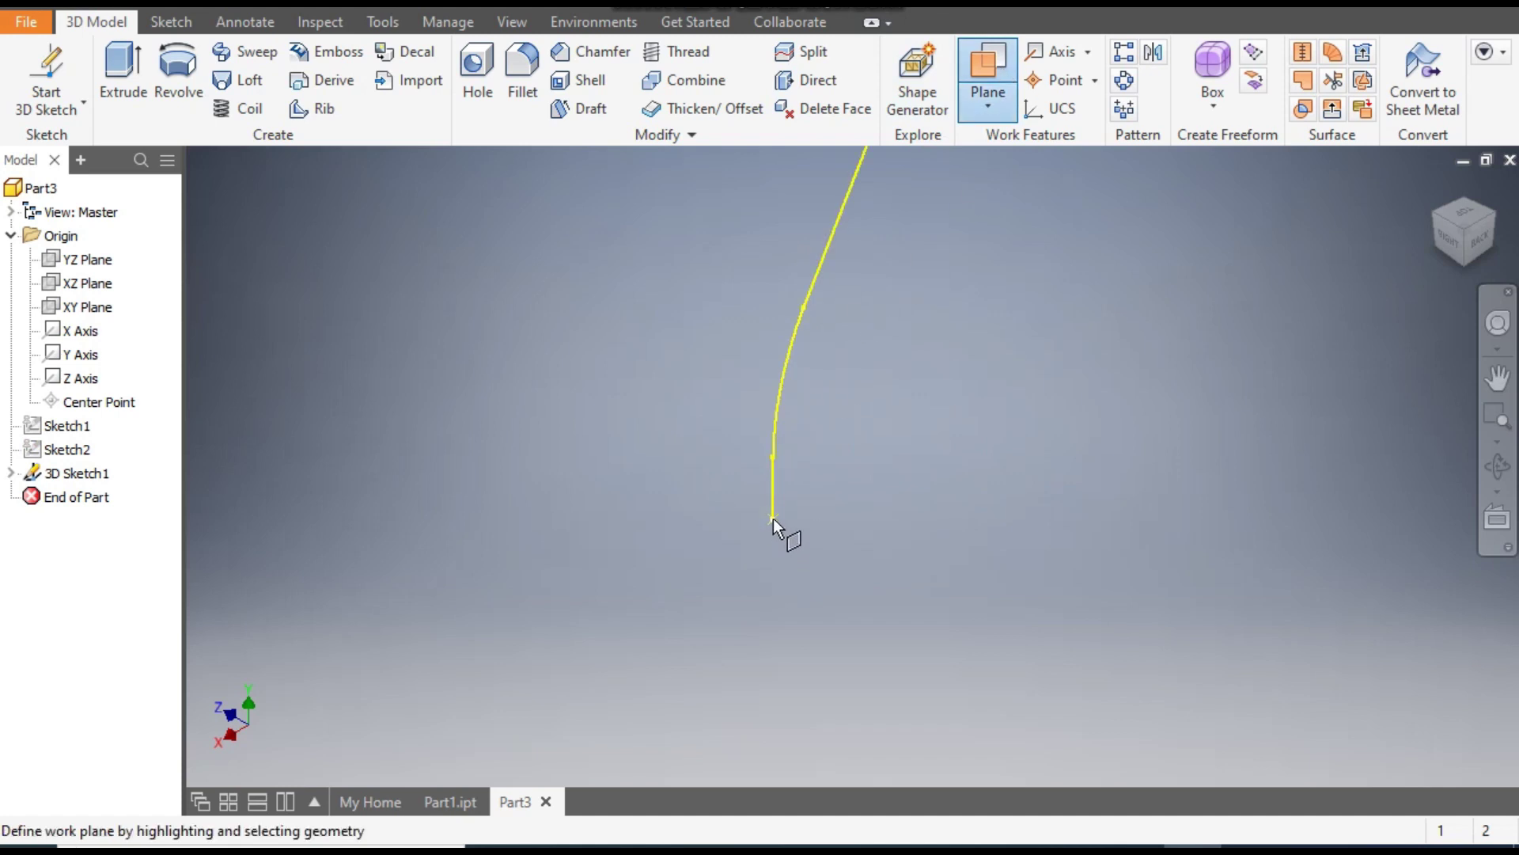
pyautogui.click(772, 519)
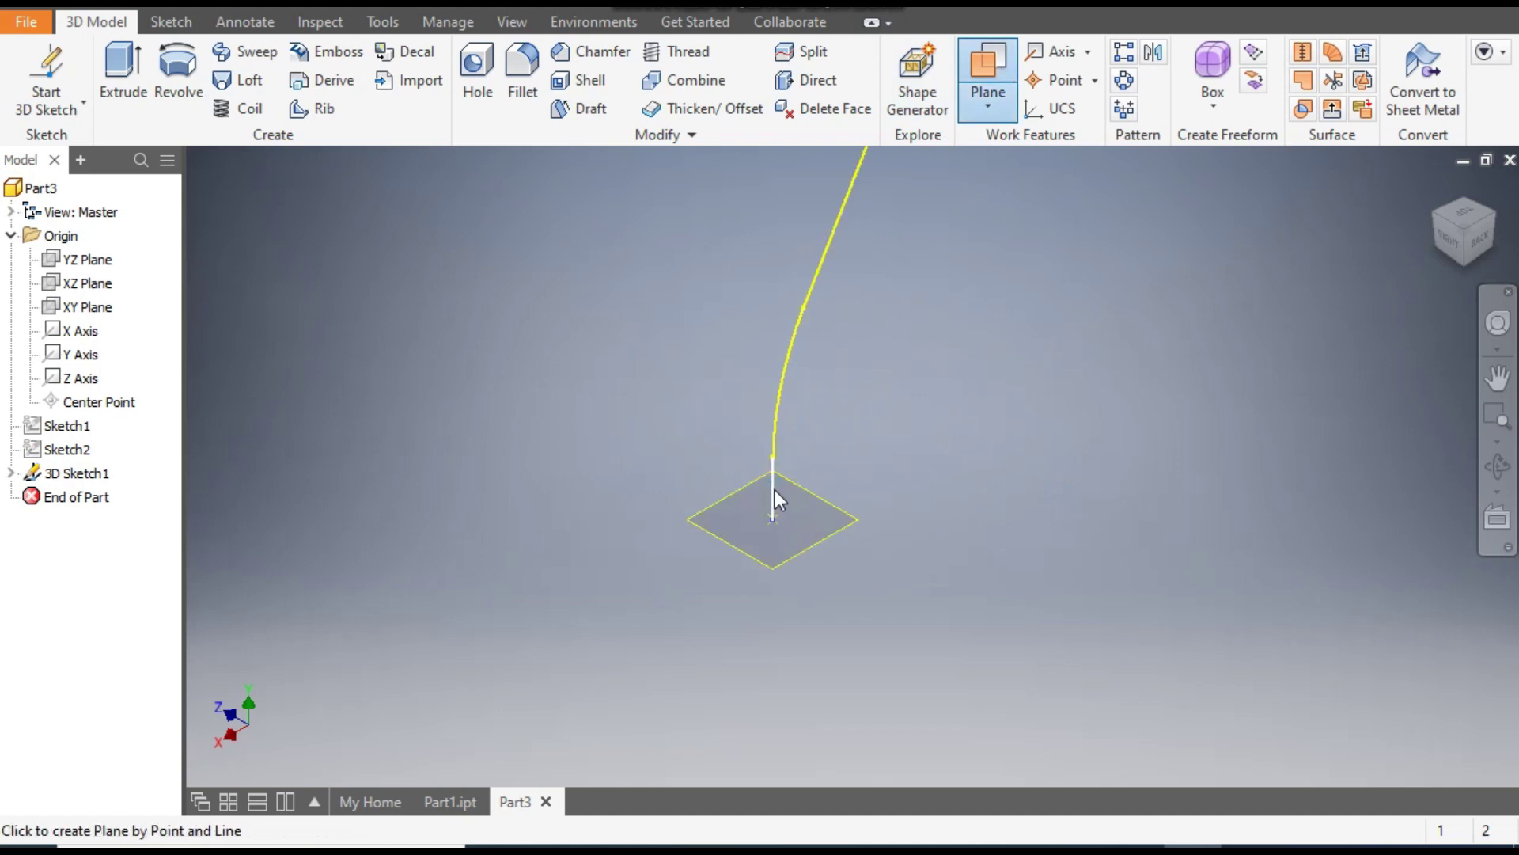
pyautogui.click(775, 511)
# Step: Start a new 2D sketch on the work plane at the lower end of the 3D curve
pyautogui.scroll(2, 875, 478)
pyautogui.click(833, 543)
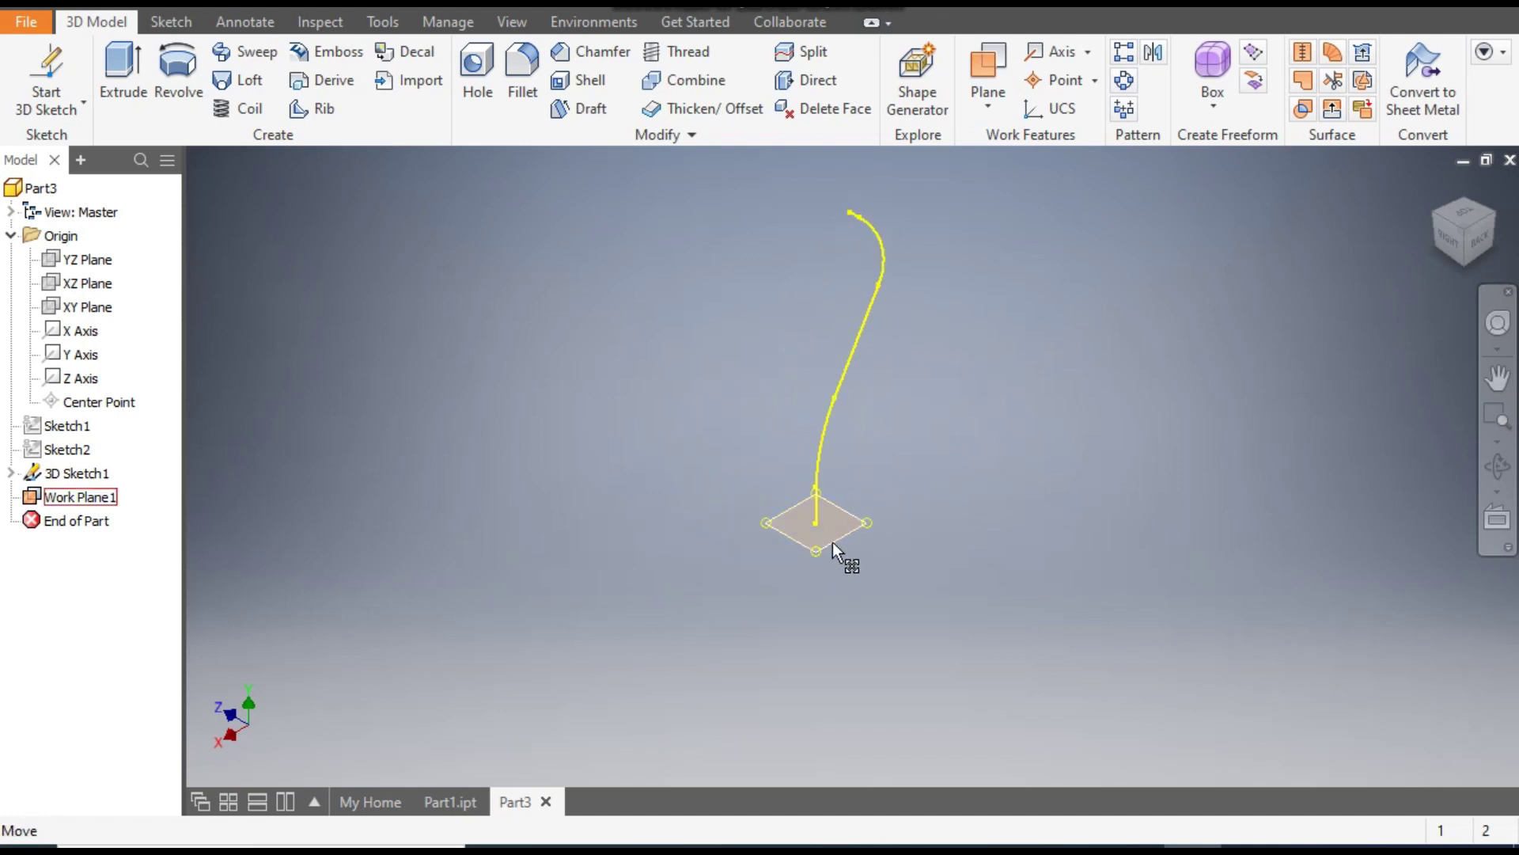
pyautogui.click(850, 523)
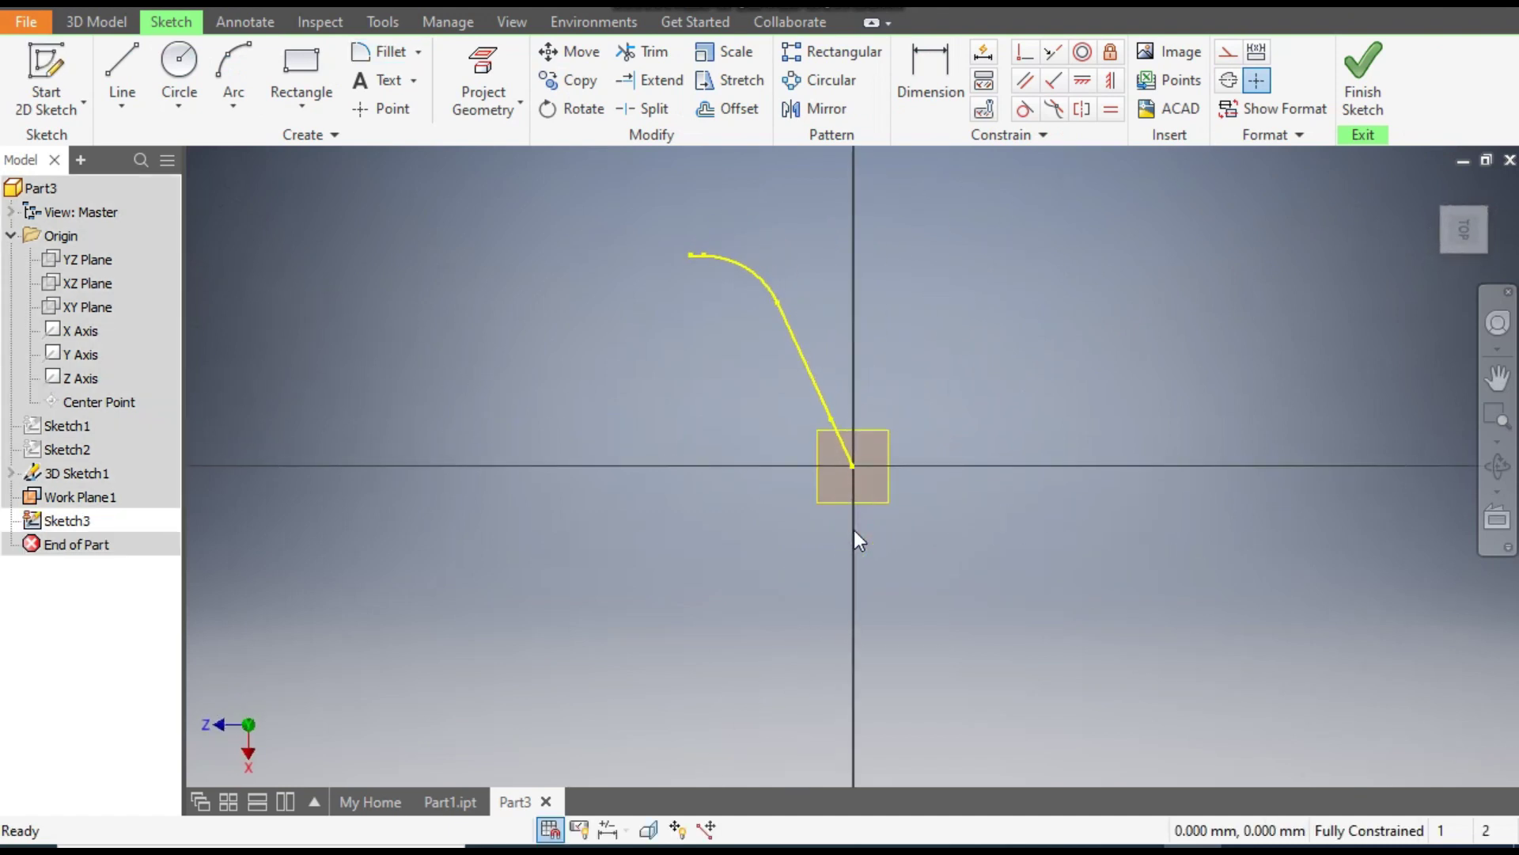
pyautogui.click(496, 74)
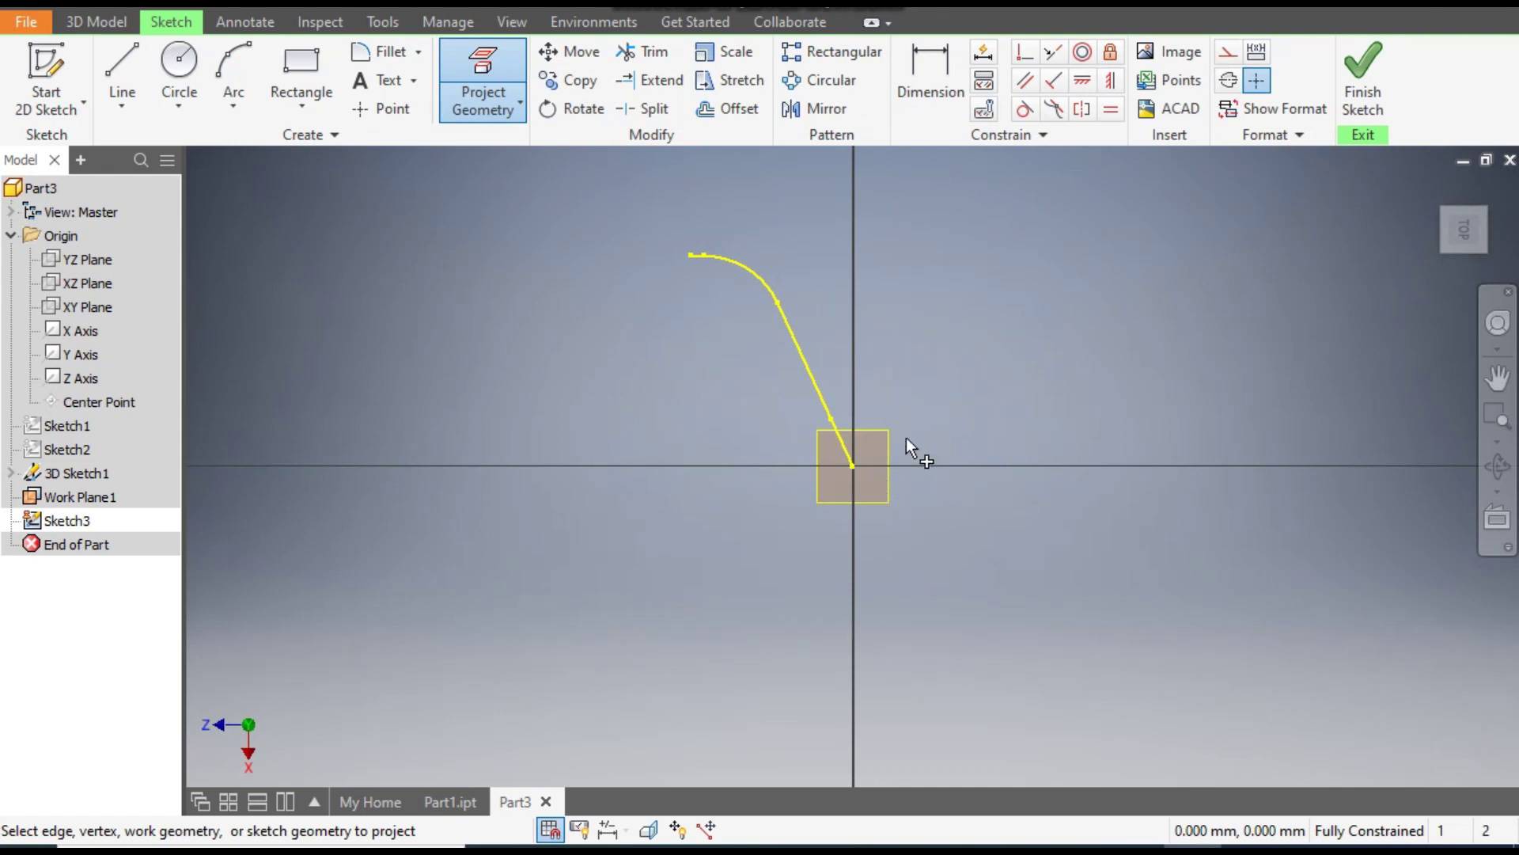
# Step: Draw two concentric circles centered on the origin, with diameters of 18 mm and 22 mm
pyautogui.click(179, 71)
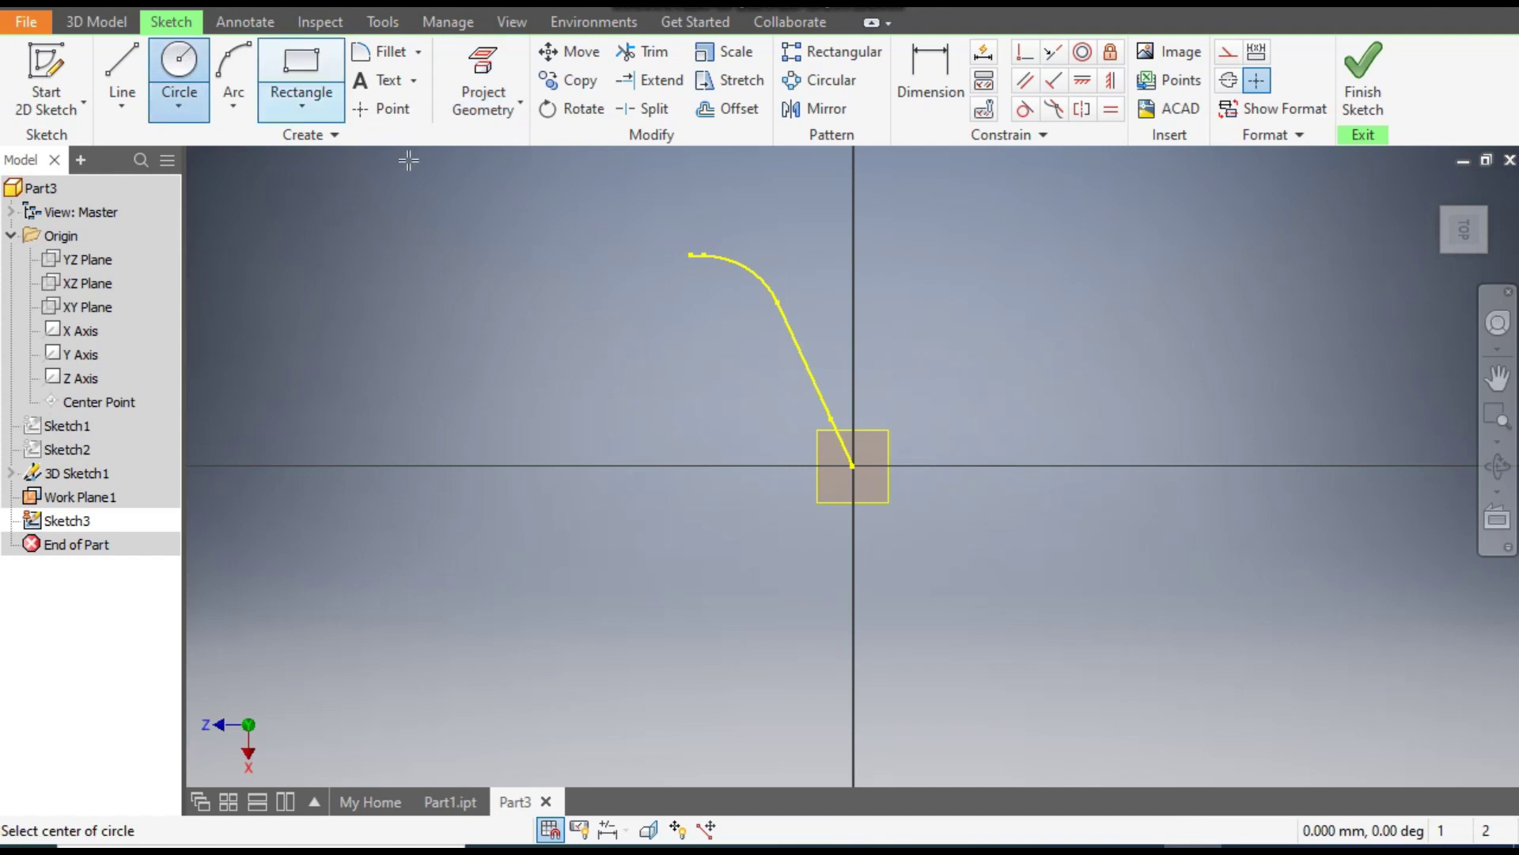
pyautogui.click(853, 466)
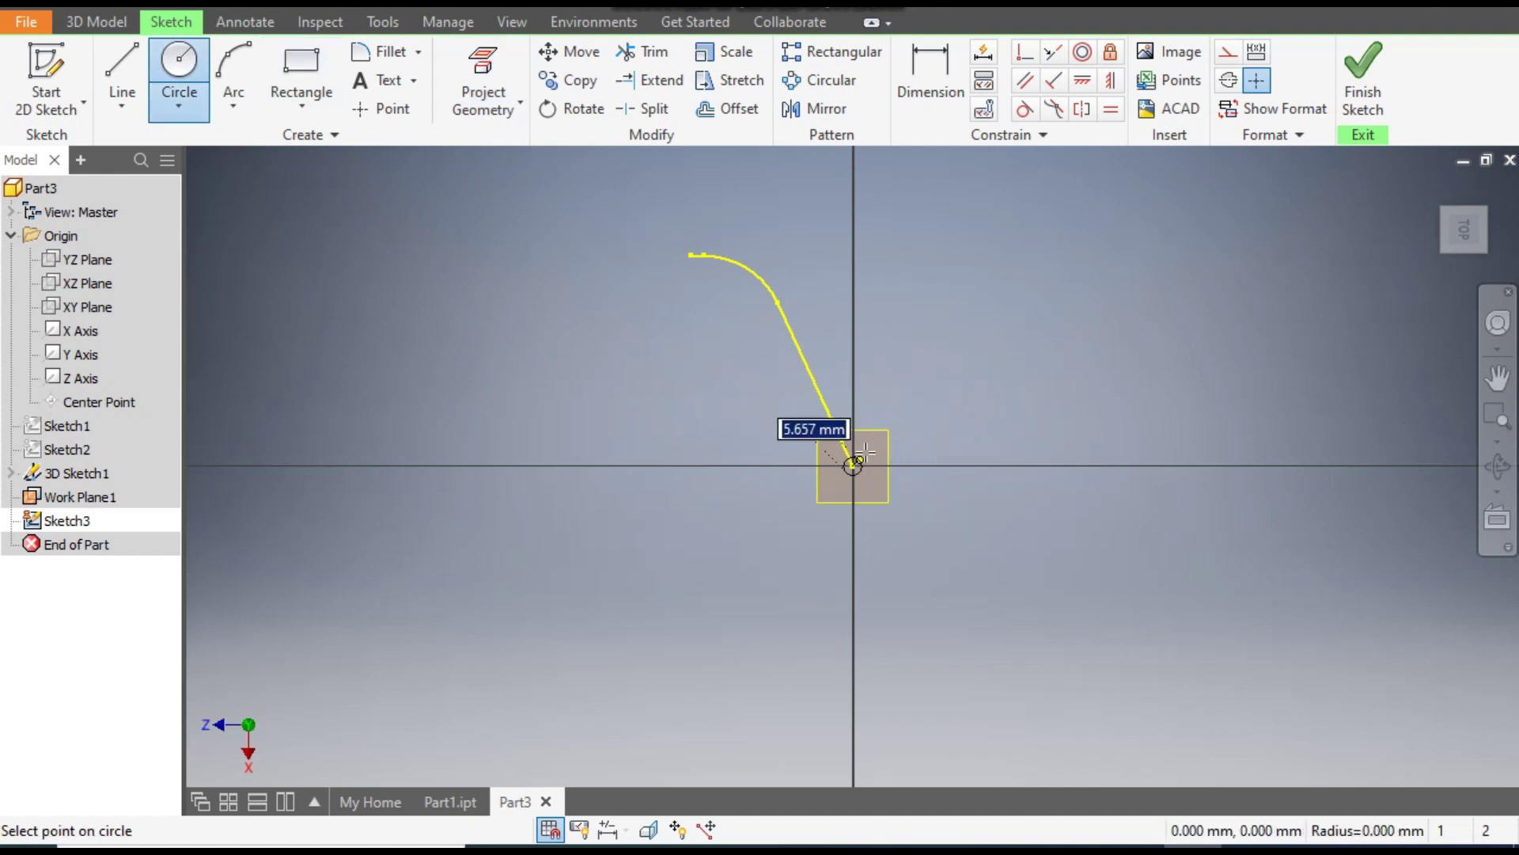
pyautogui.write('18')
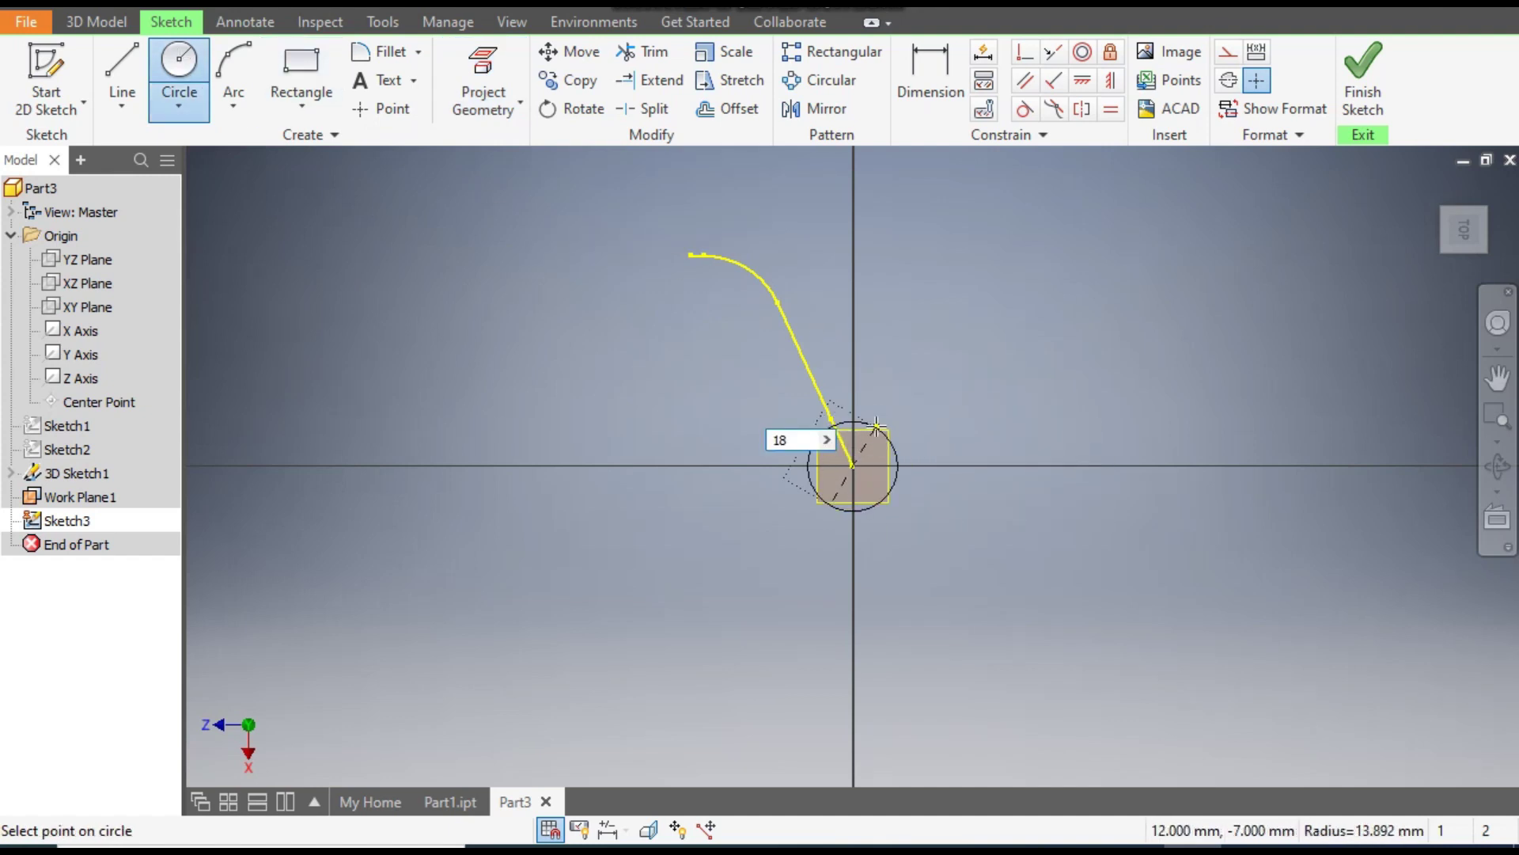
pyautogui.press('Return')
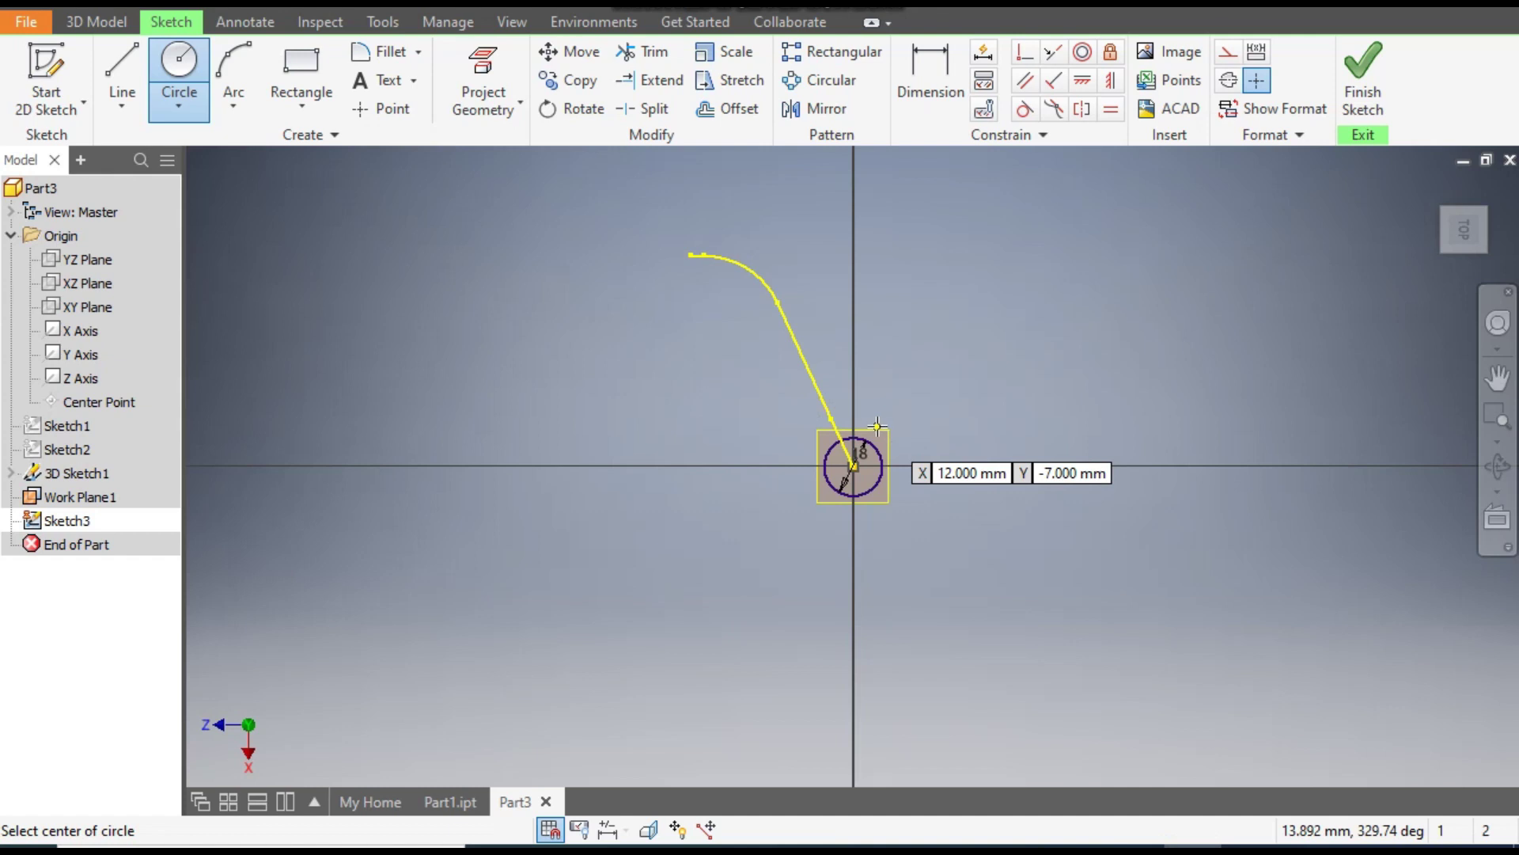
pyautogui.click(853, 466)
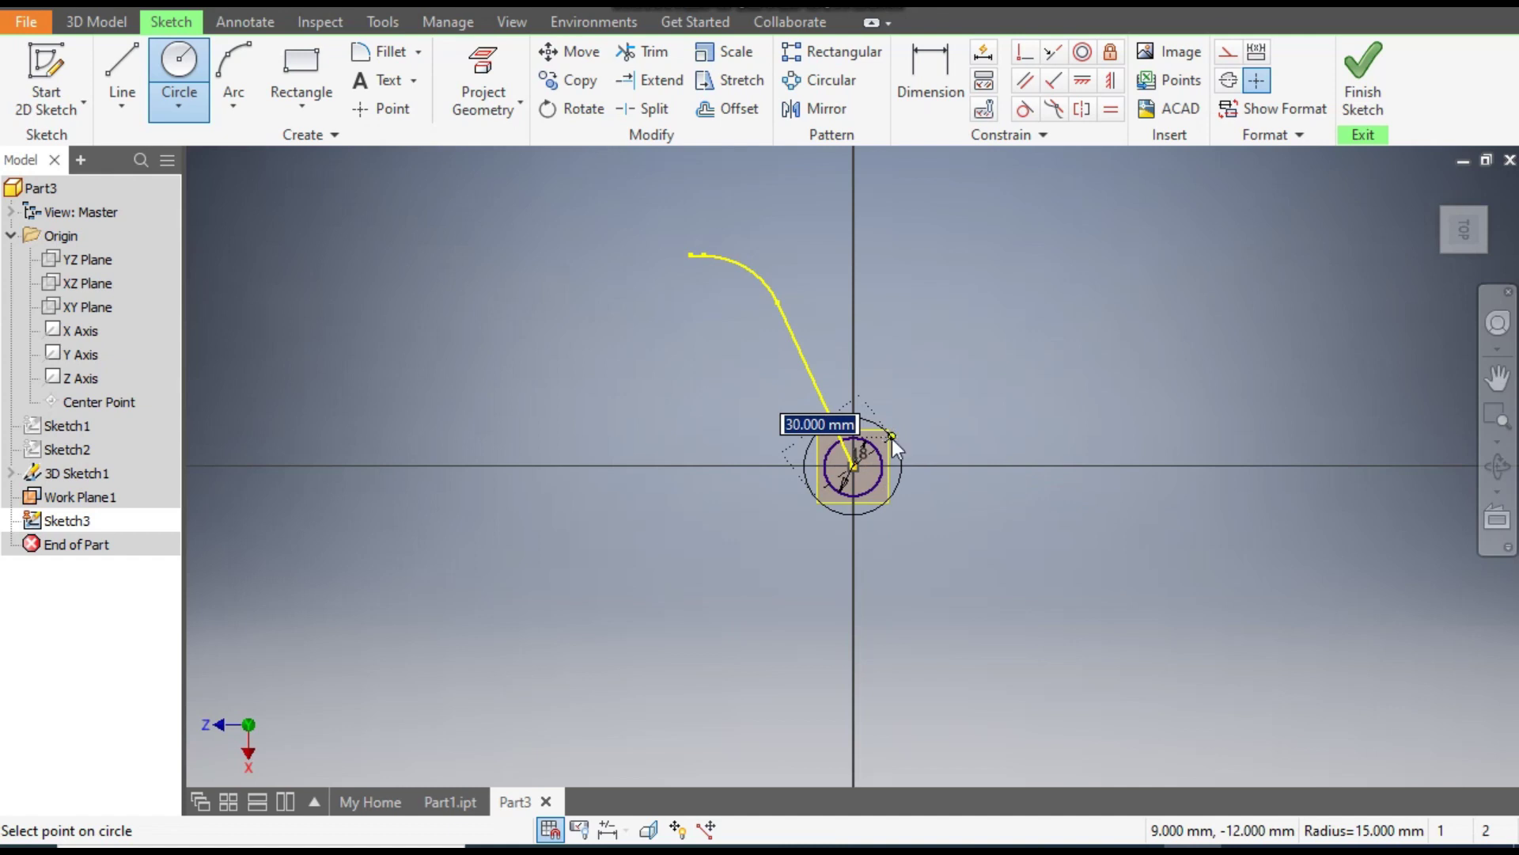
pyautogui.write('22')
pyautogui.press('Return')
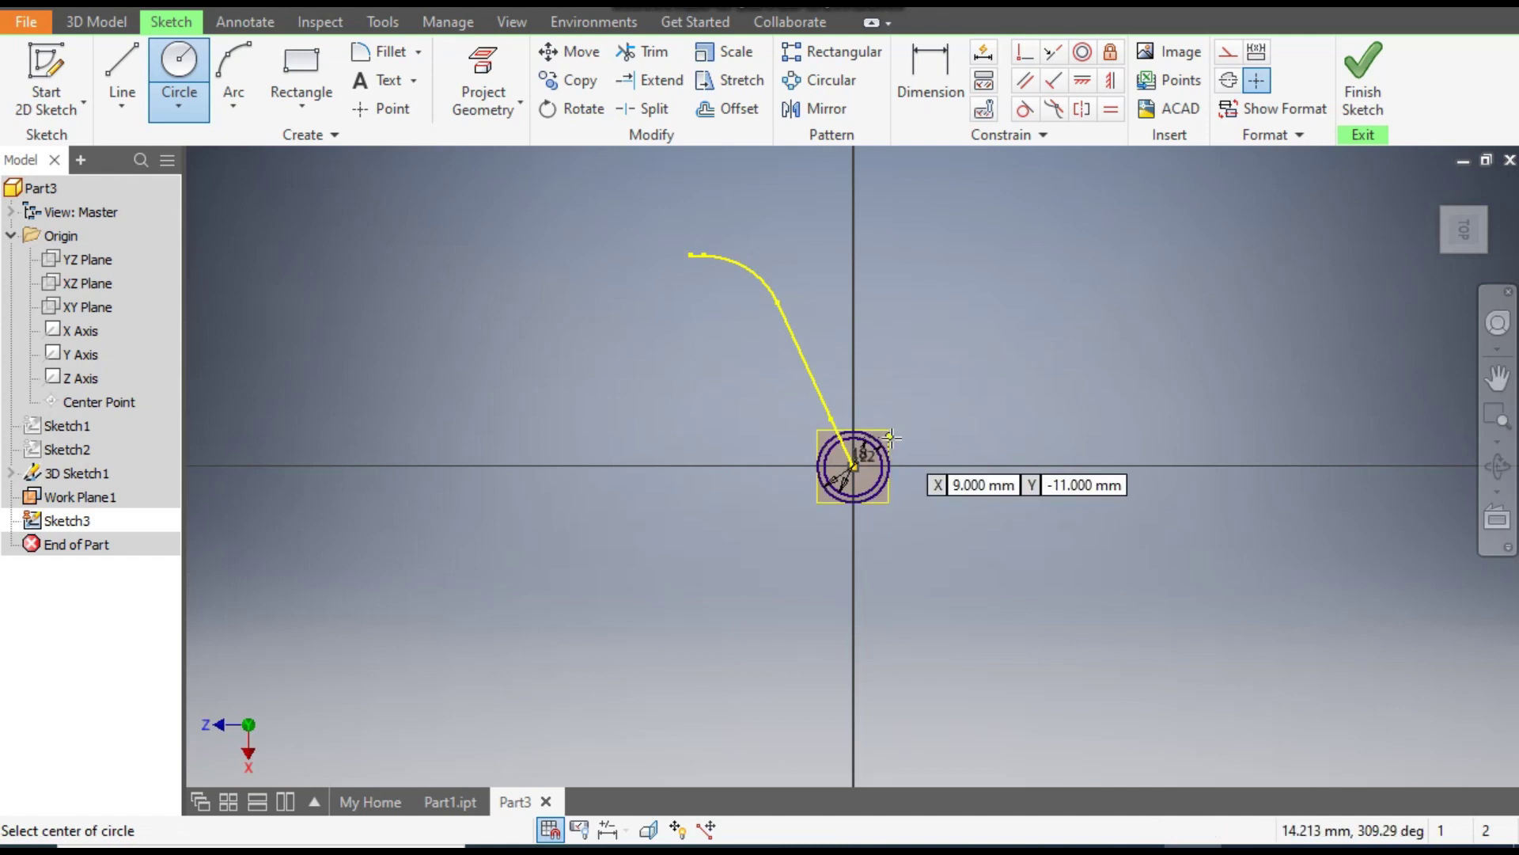
# Step: Sweep the ring profile between the 18 mm and 22 mm circles along the 3D curve to form the hollow bent pipe
pyautogui.click(98, 32)
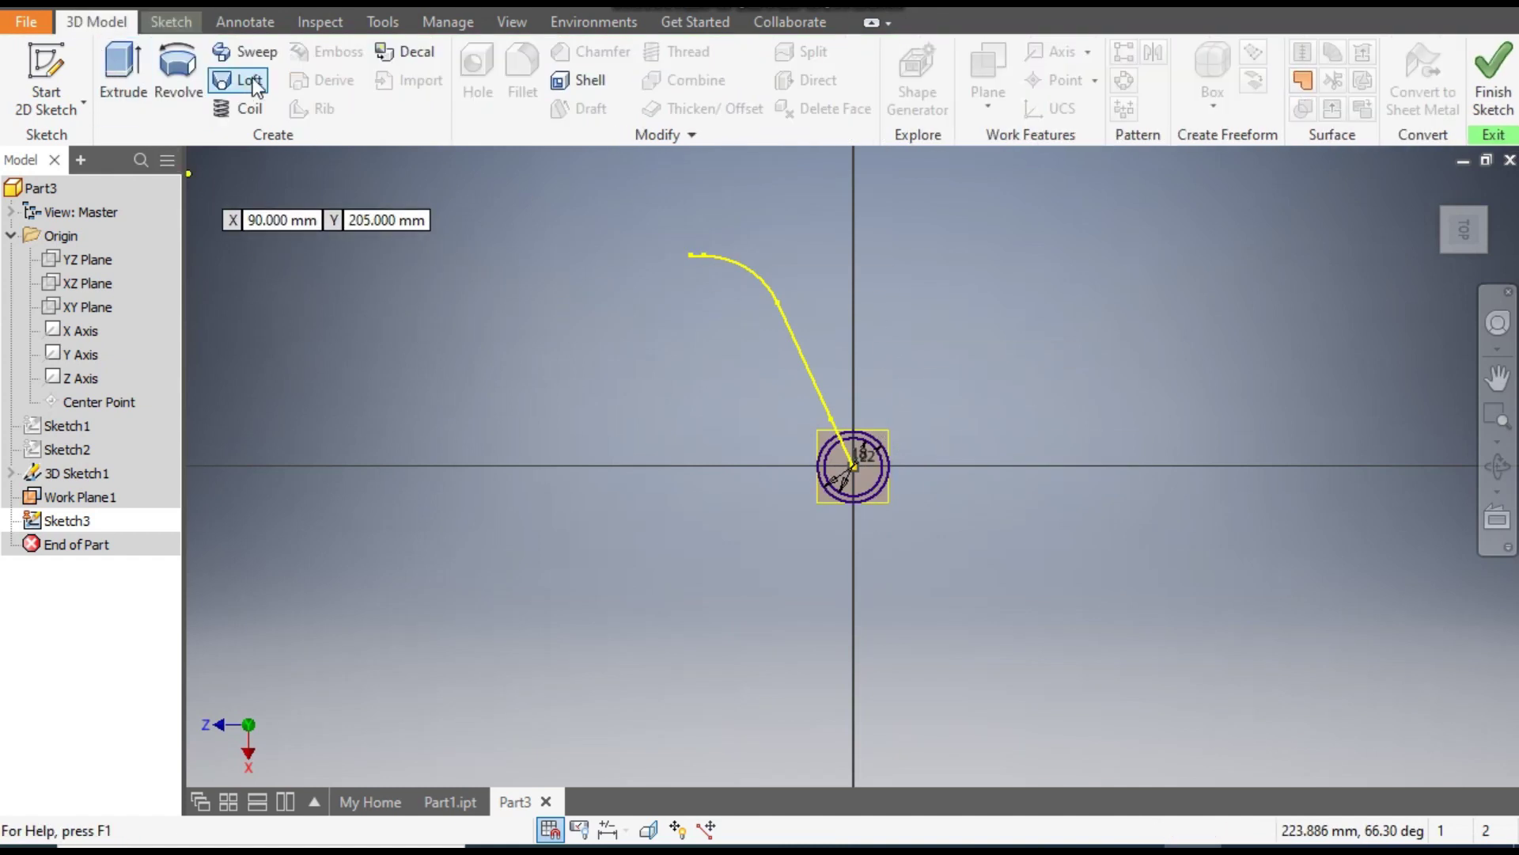
pyautogui.click(273, 50)
pyautogui.scroll(3, 866, 453)
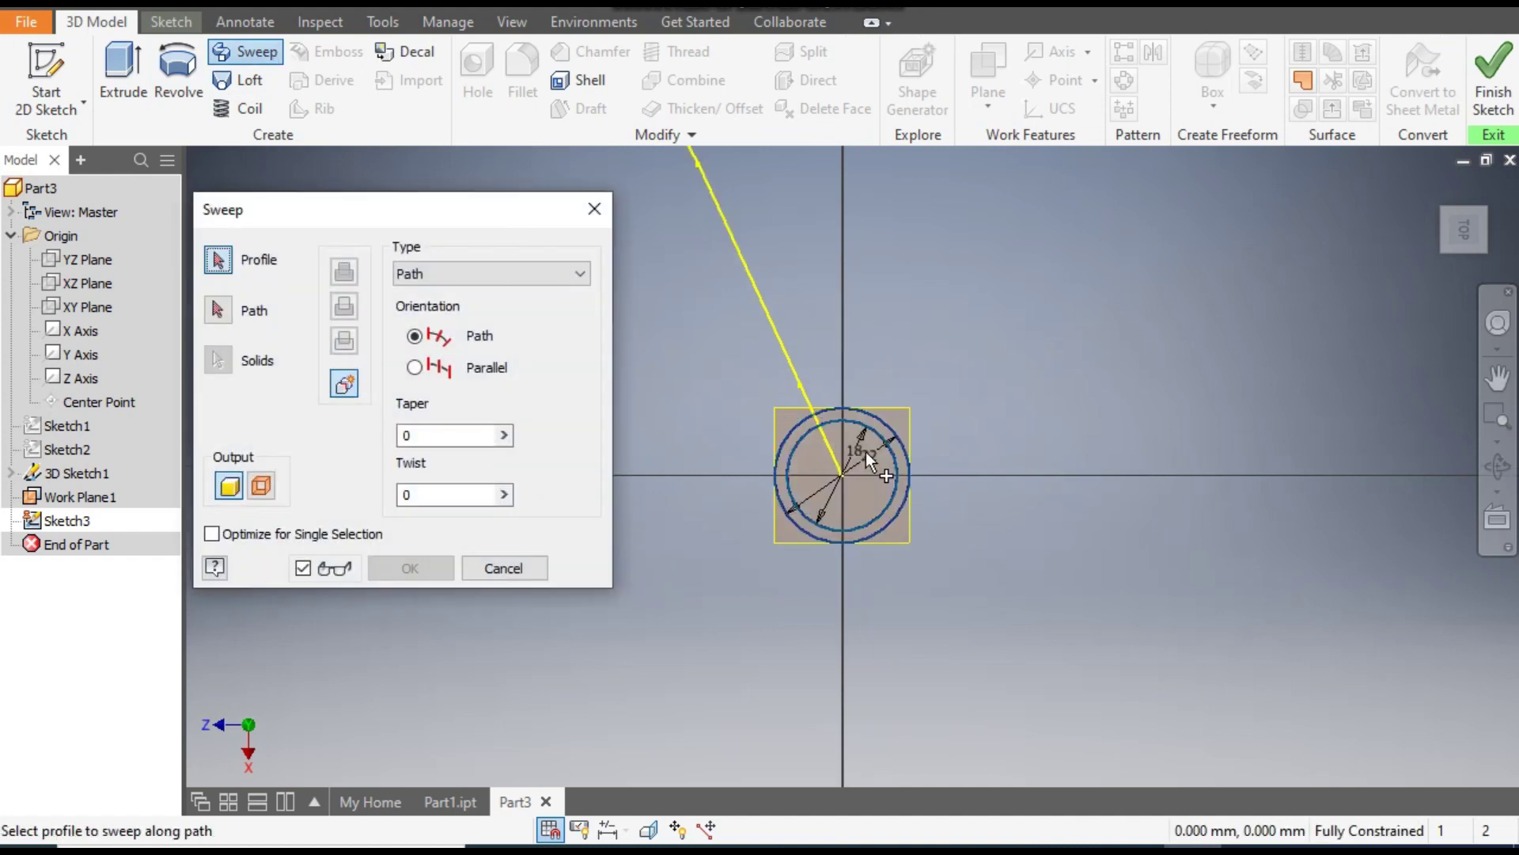
pyautogui.scroll(2, 866, 453)
pyautogui.click(881, 396)
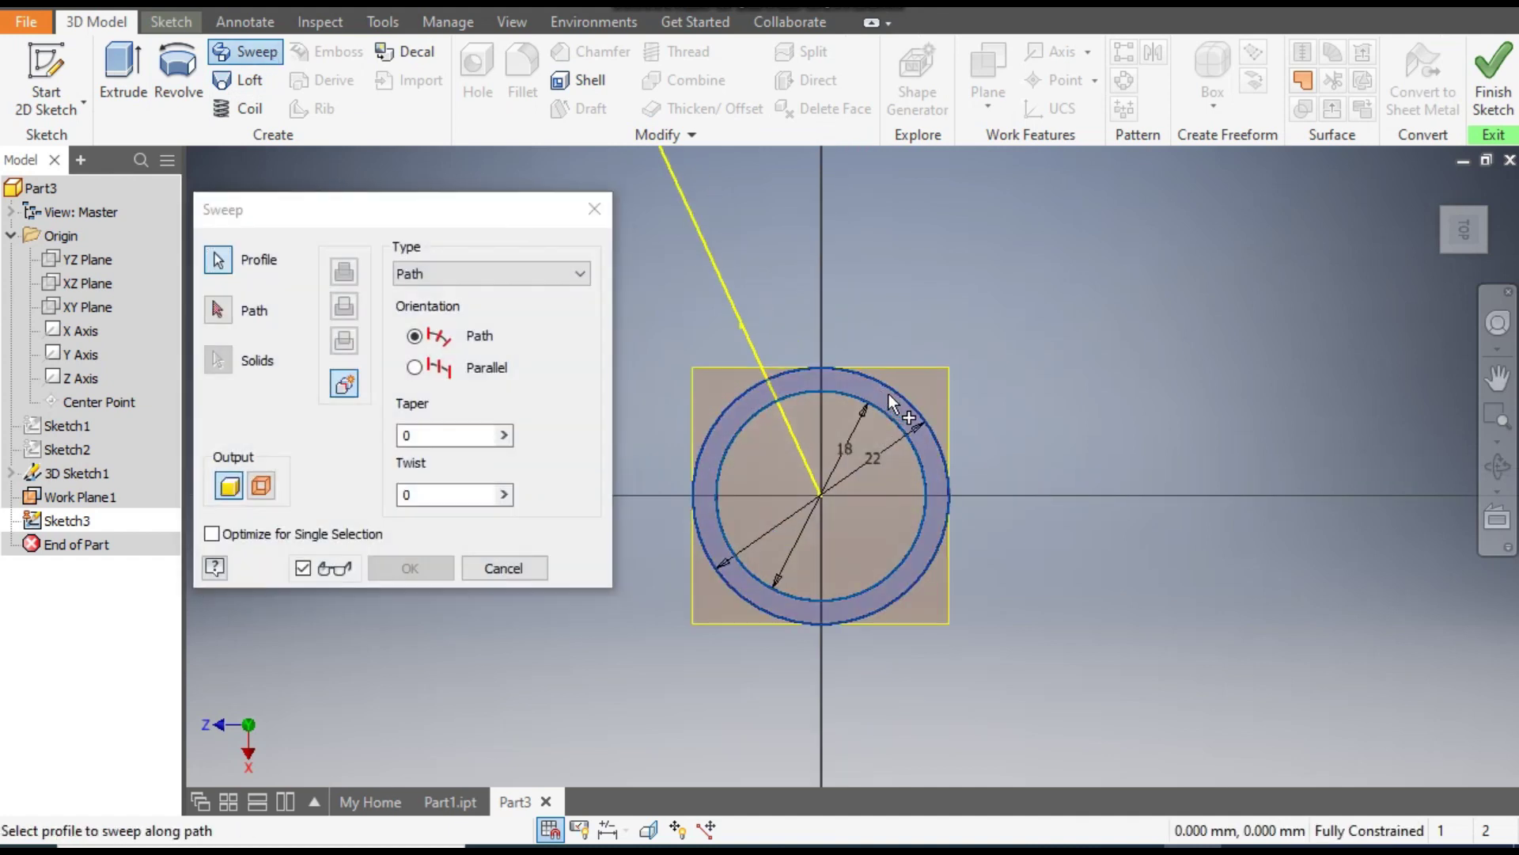
pyautogui.scroll(-2, 1077, 549)
pyautogui.scroll(-2, 1114, 476)
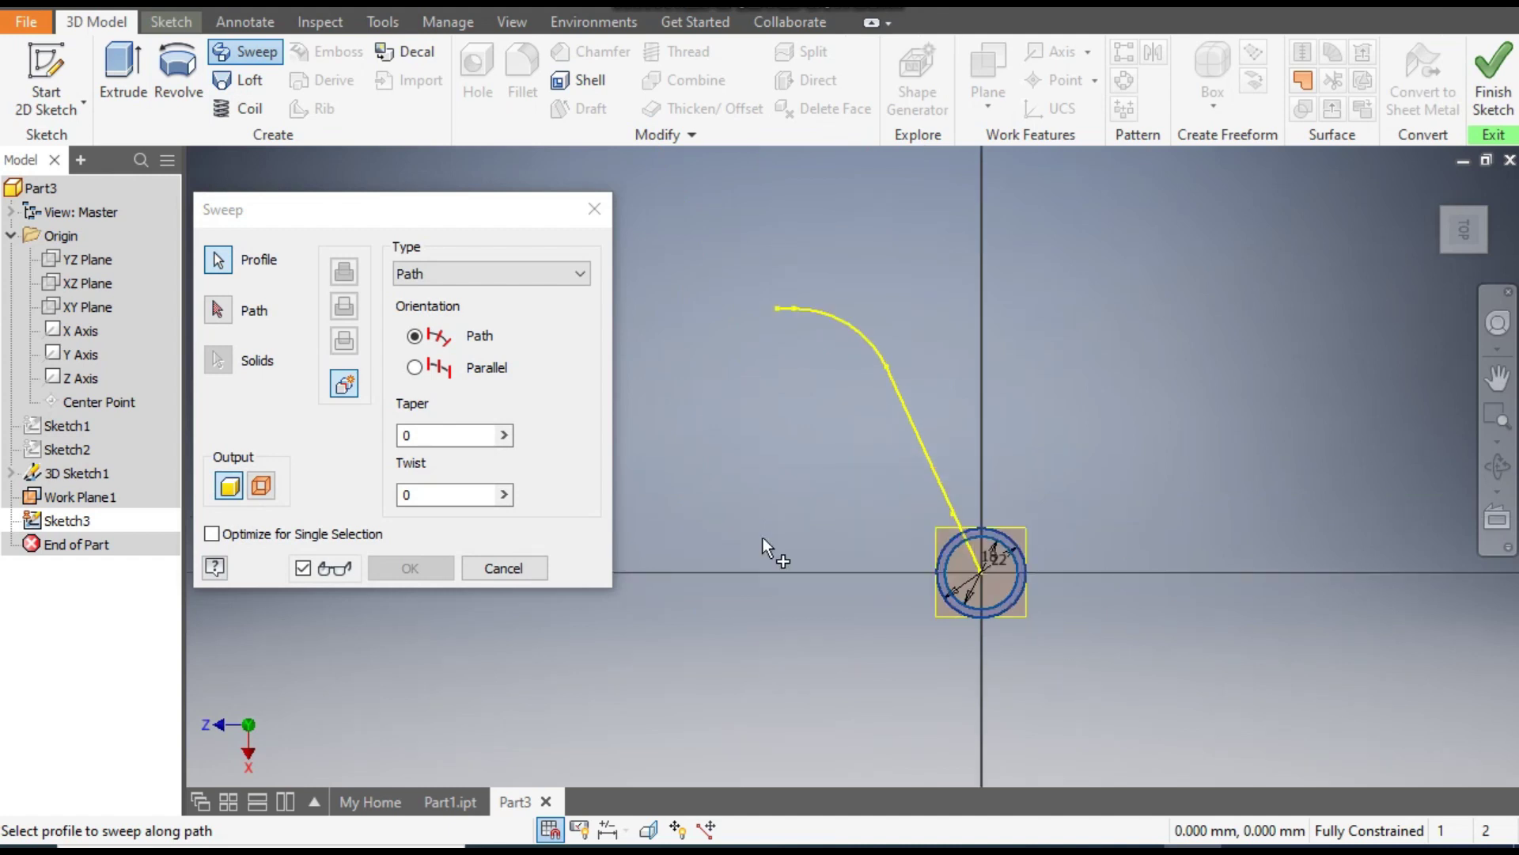
pyautogui.click(218, 310)
pyautogui.click(936, 459)
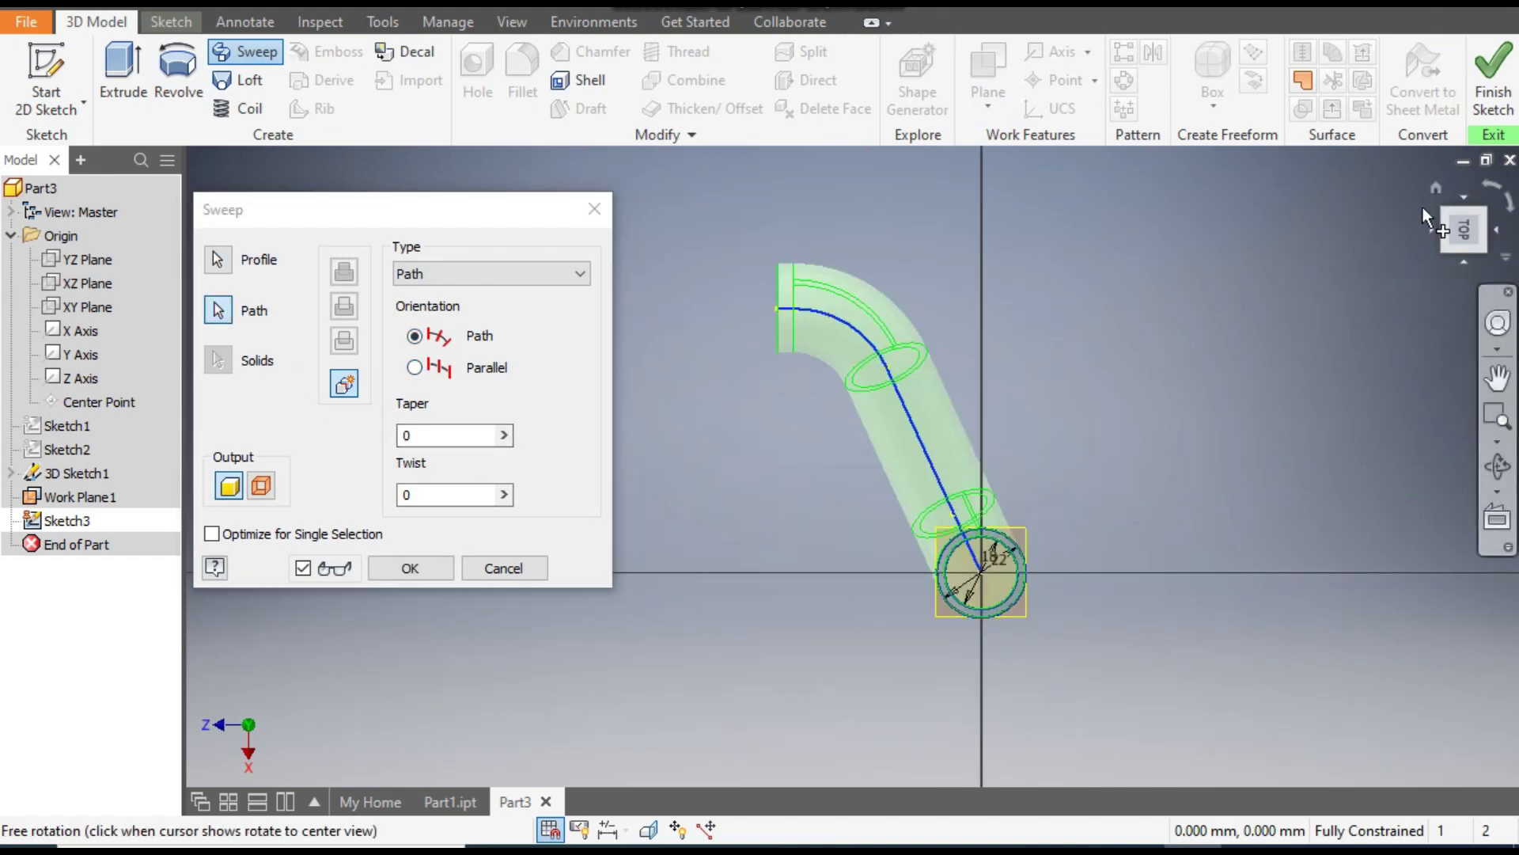
pyautogui.click(1436, 190)
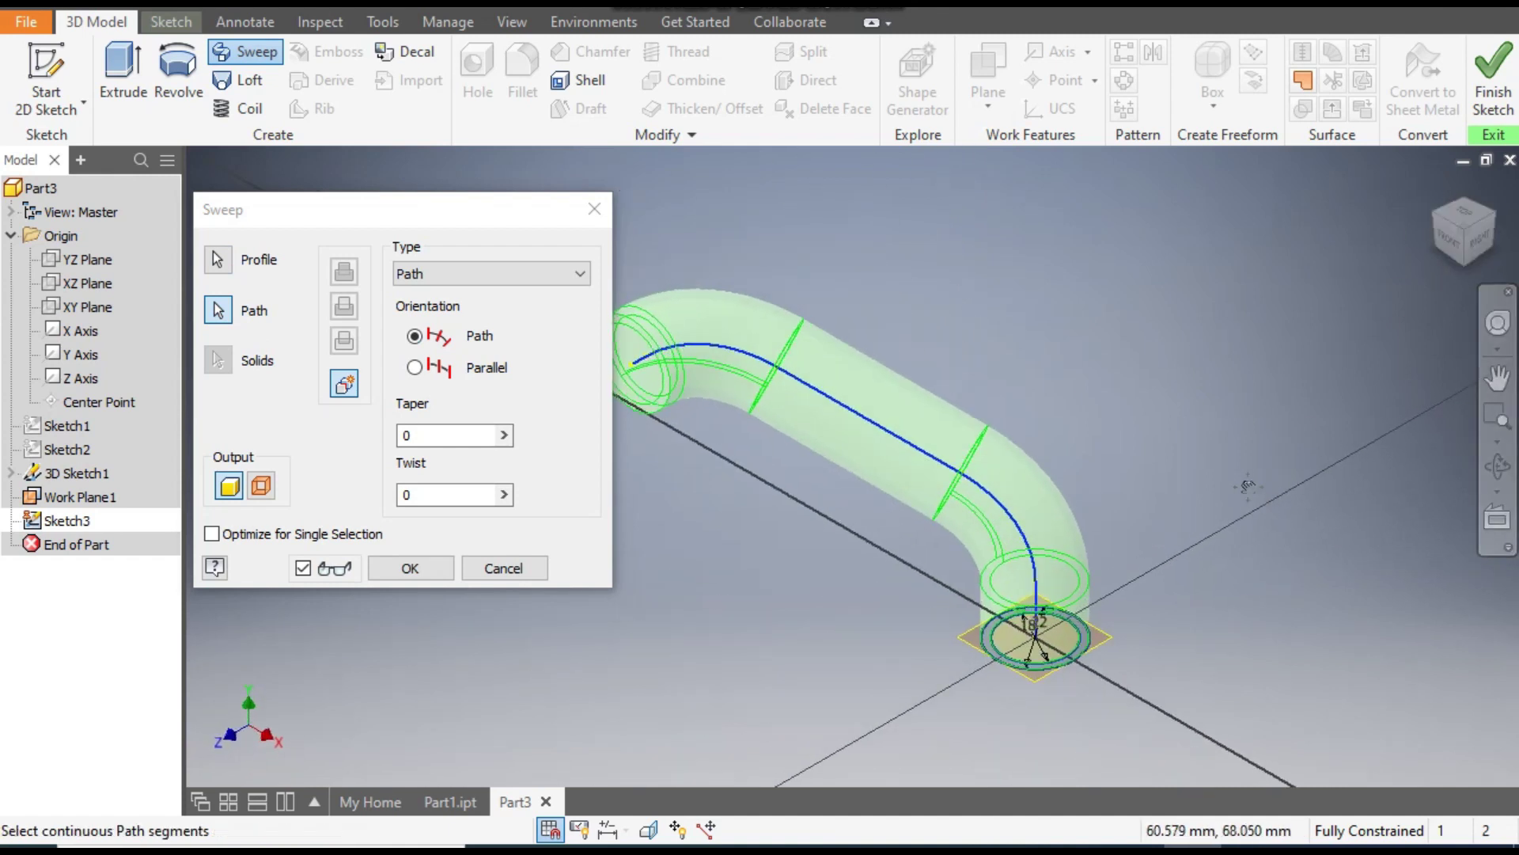
pyautogui.moveTo(1274, 372); pyautogui.dragTo(1352, 407, button='middle')
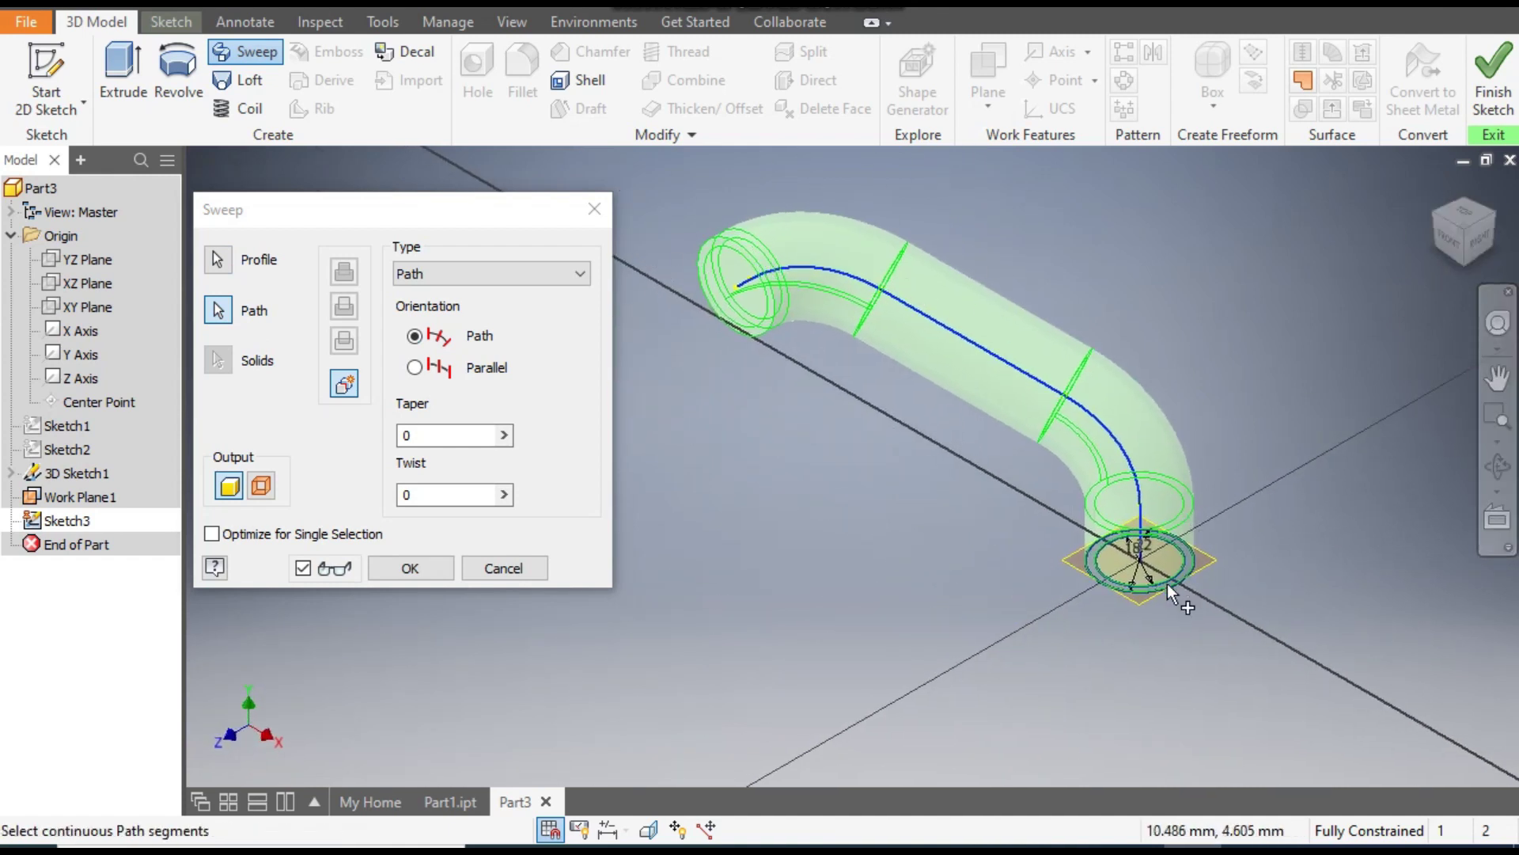
pyautogui.click(435, 570)
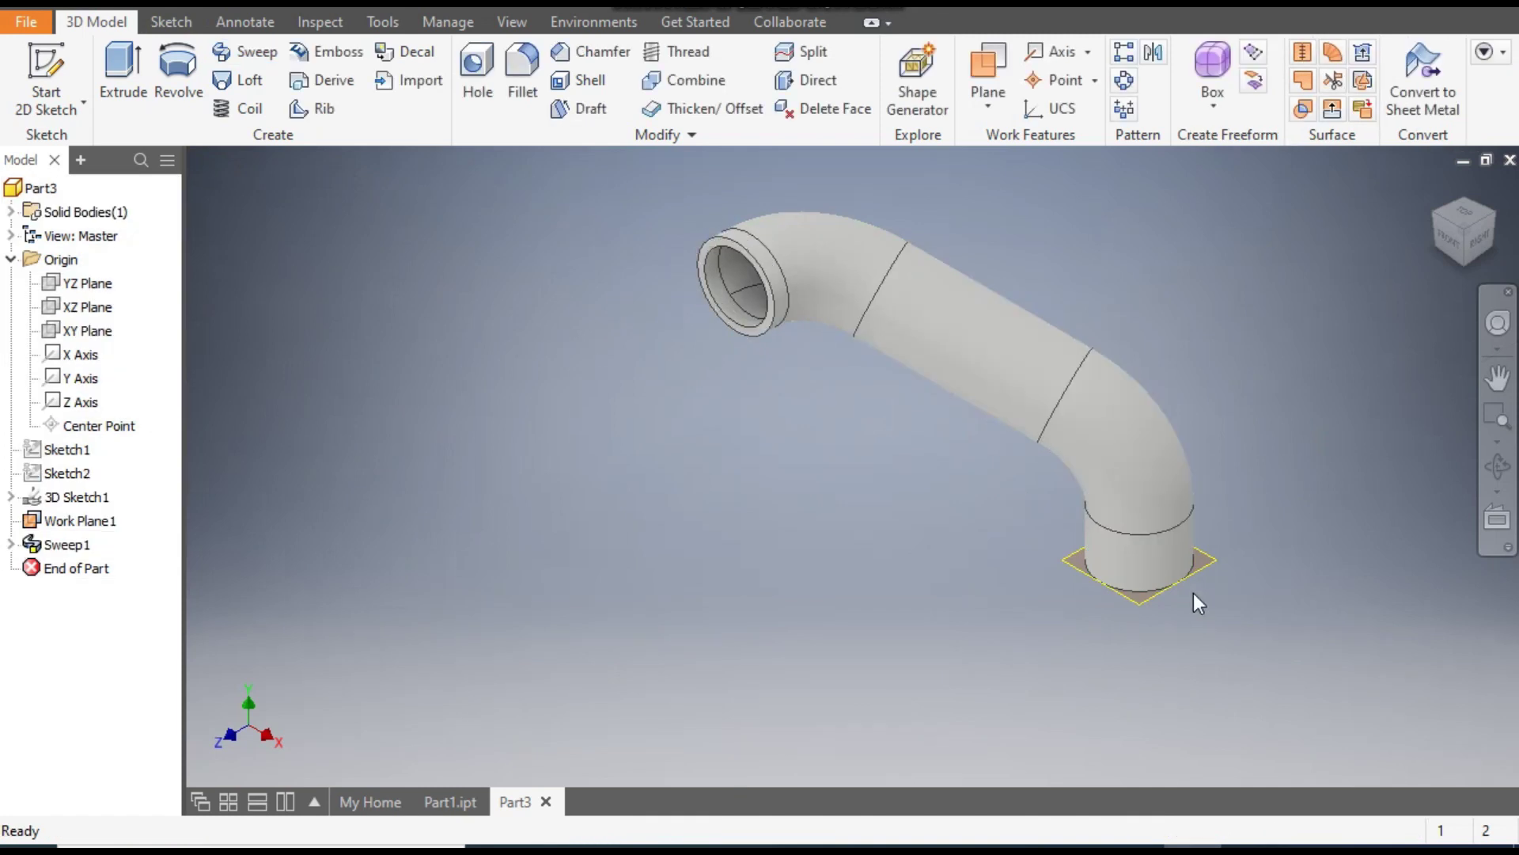
# Step: Start a new 2D sketch on the annular face at the pipe's upper end
pyautogui.click(1493, 224)
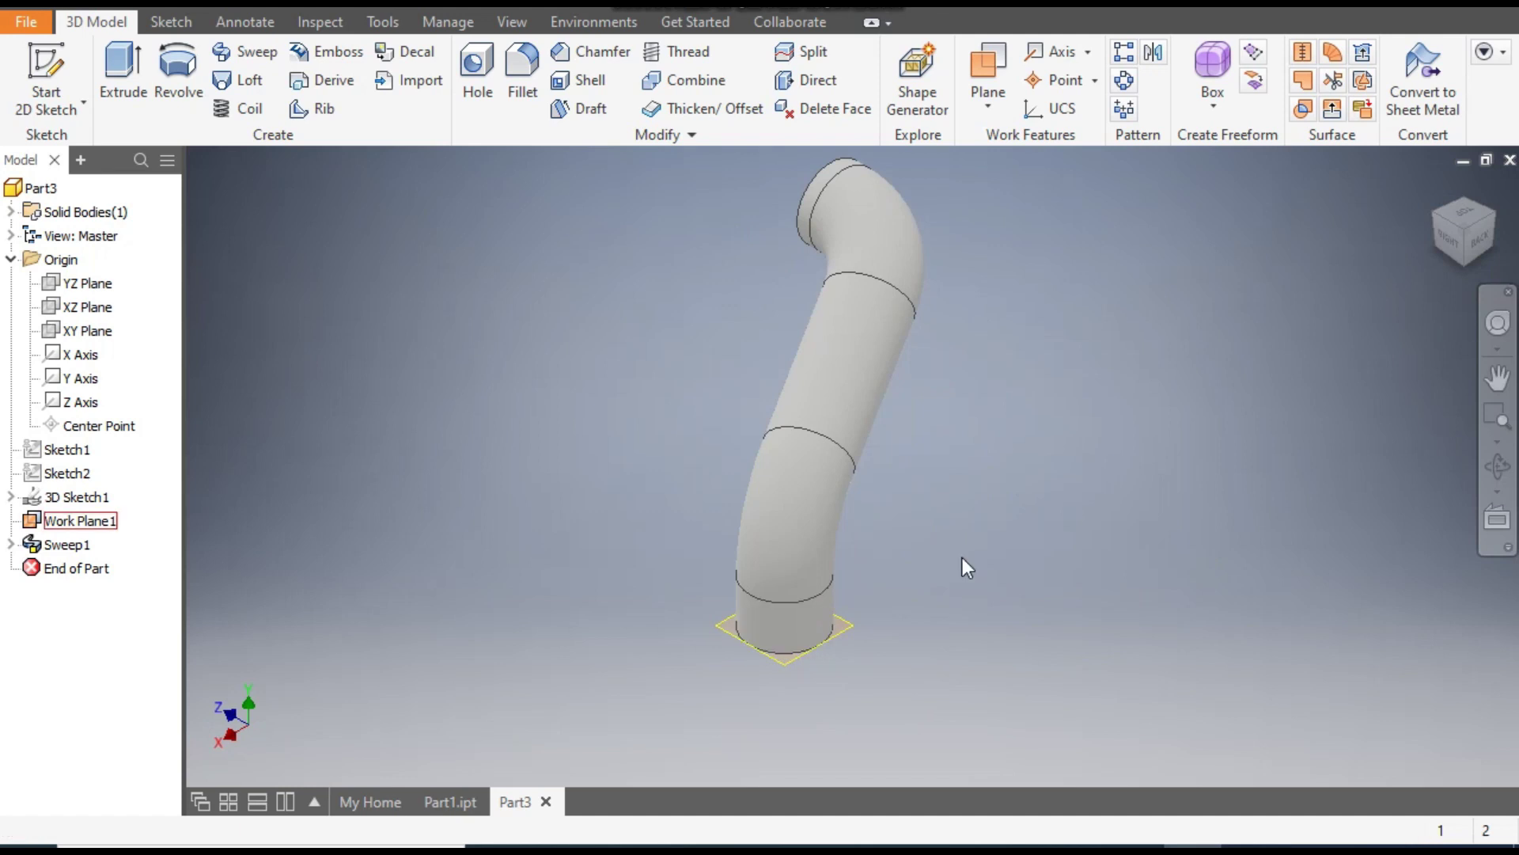
pyautogui.click(1432, 217)
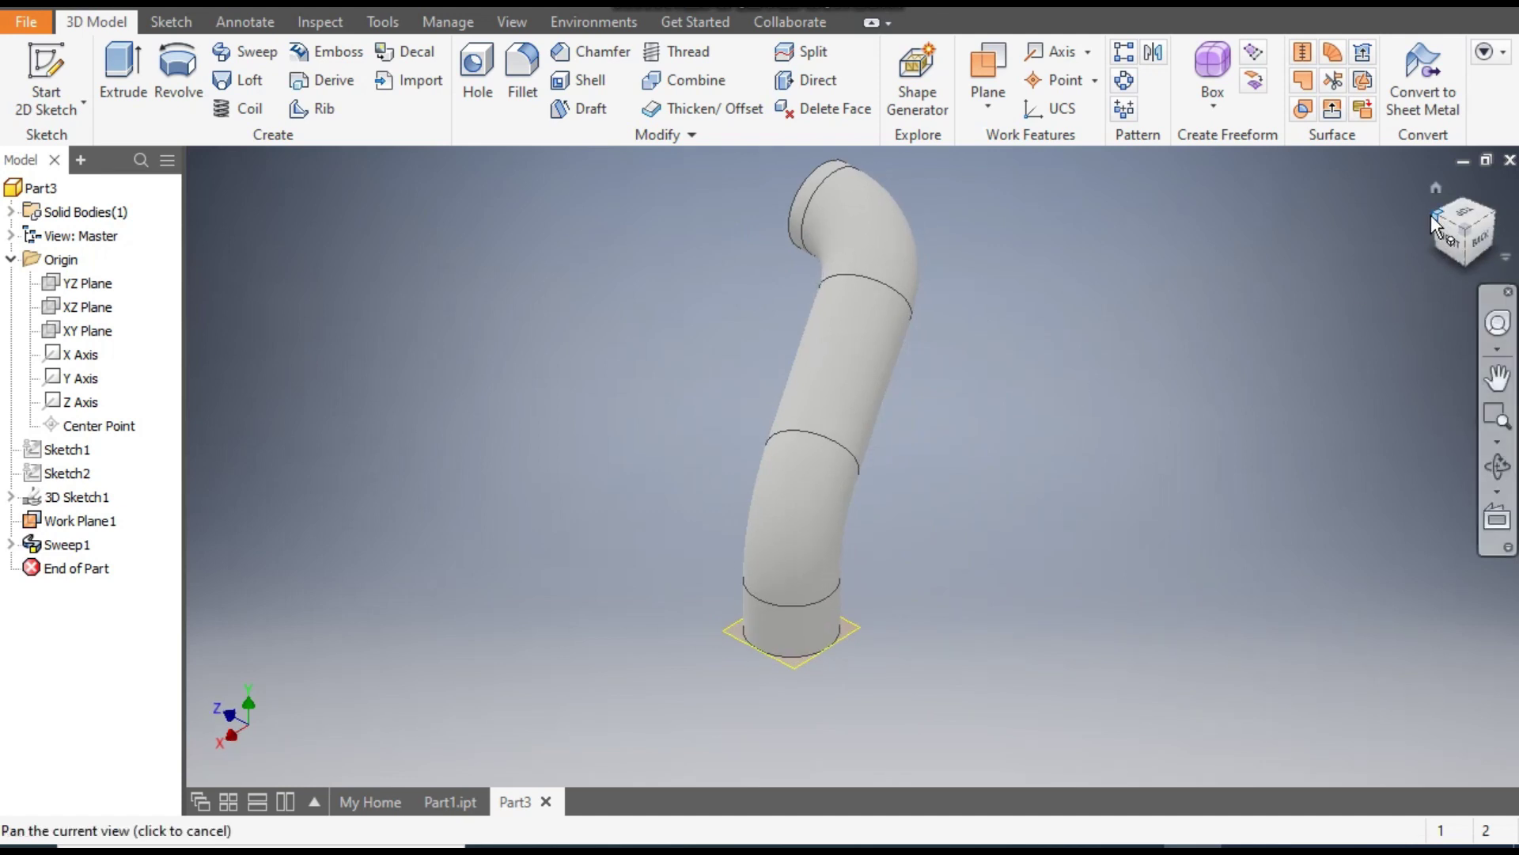
pyautogui.scroll(5, 744, 316)
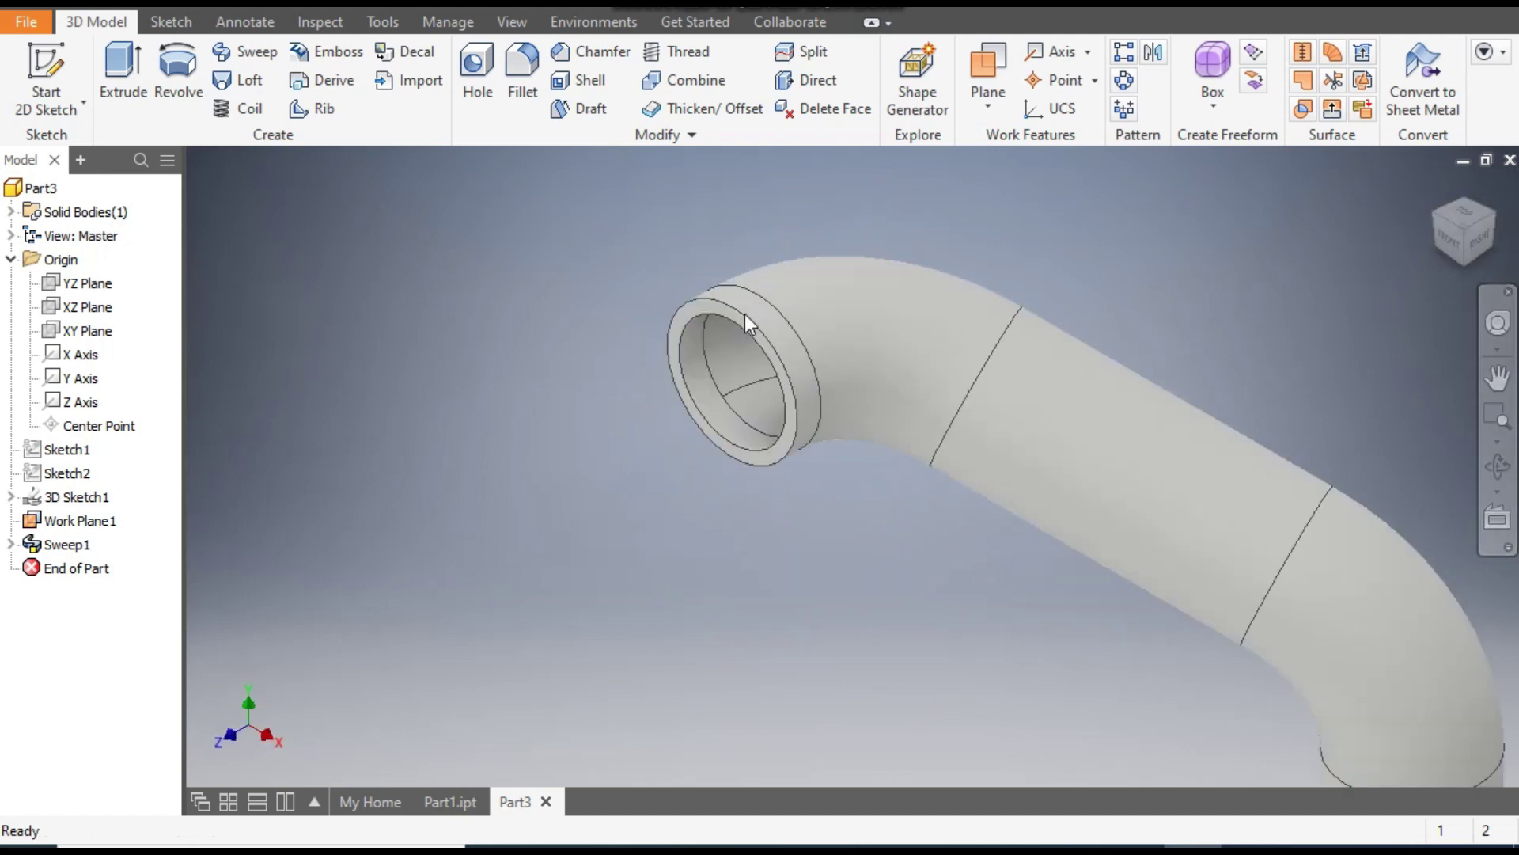
pyautogui.click(673, 304)
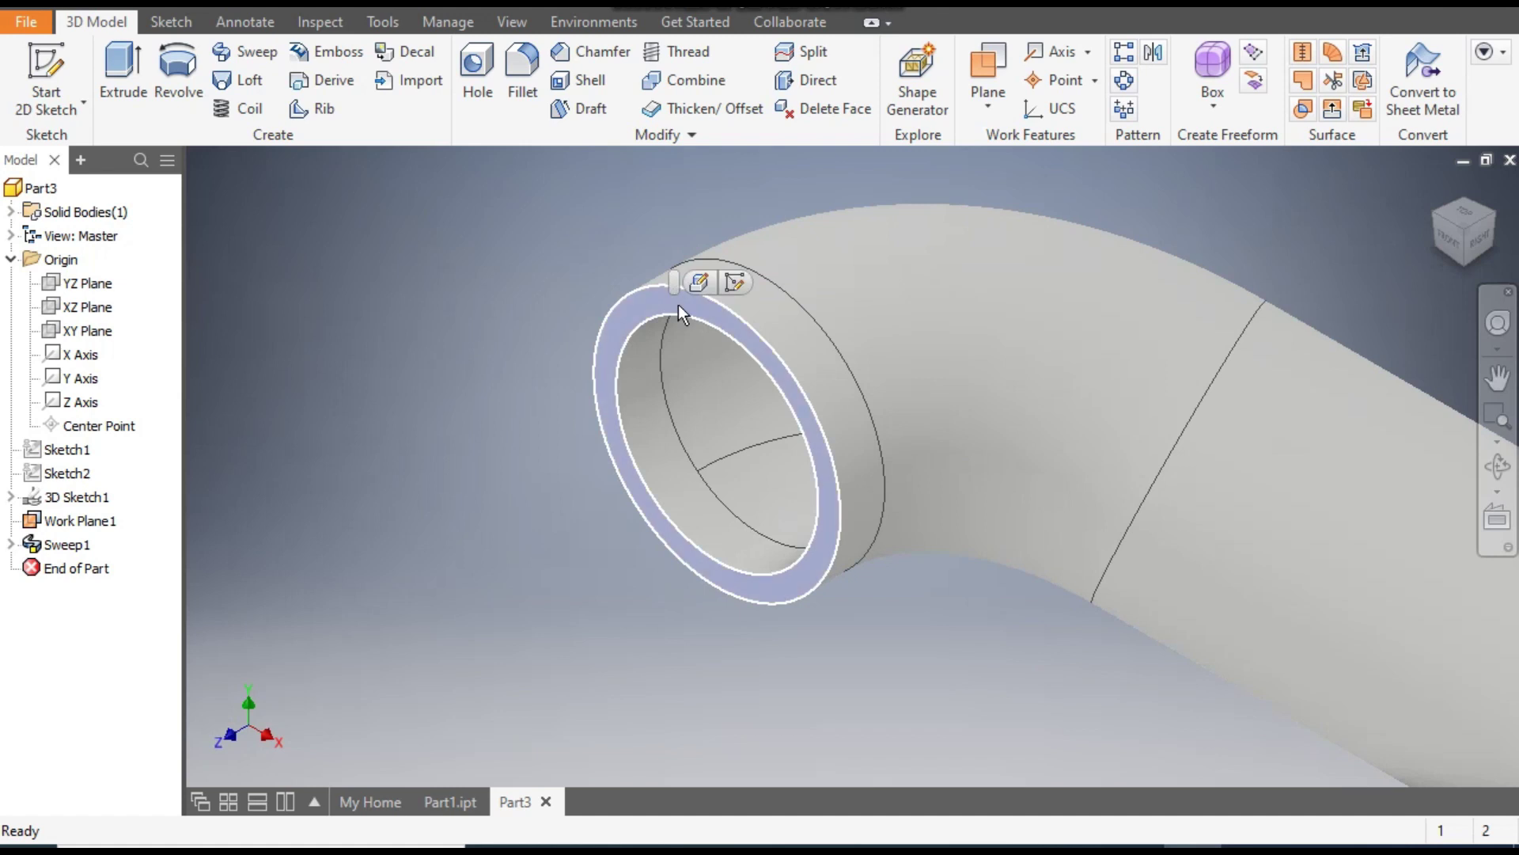
pyautogui.click(729, 282)
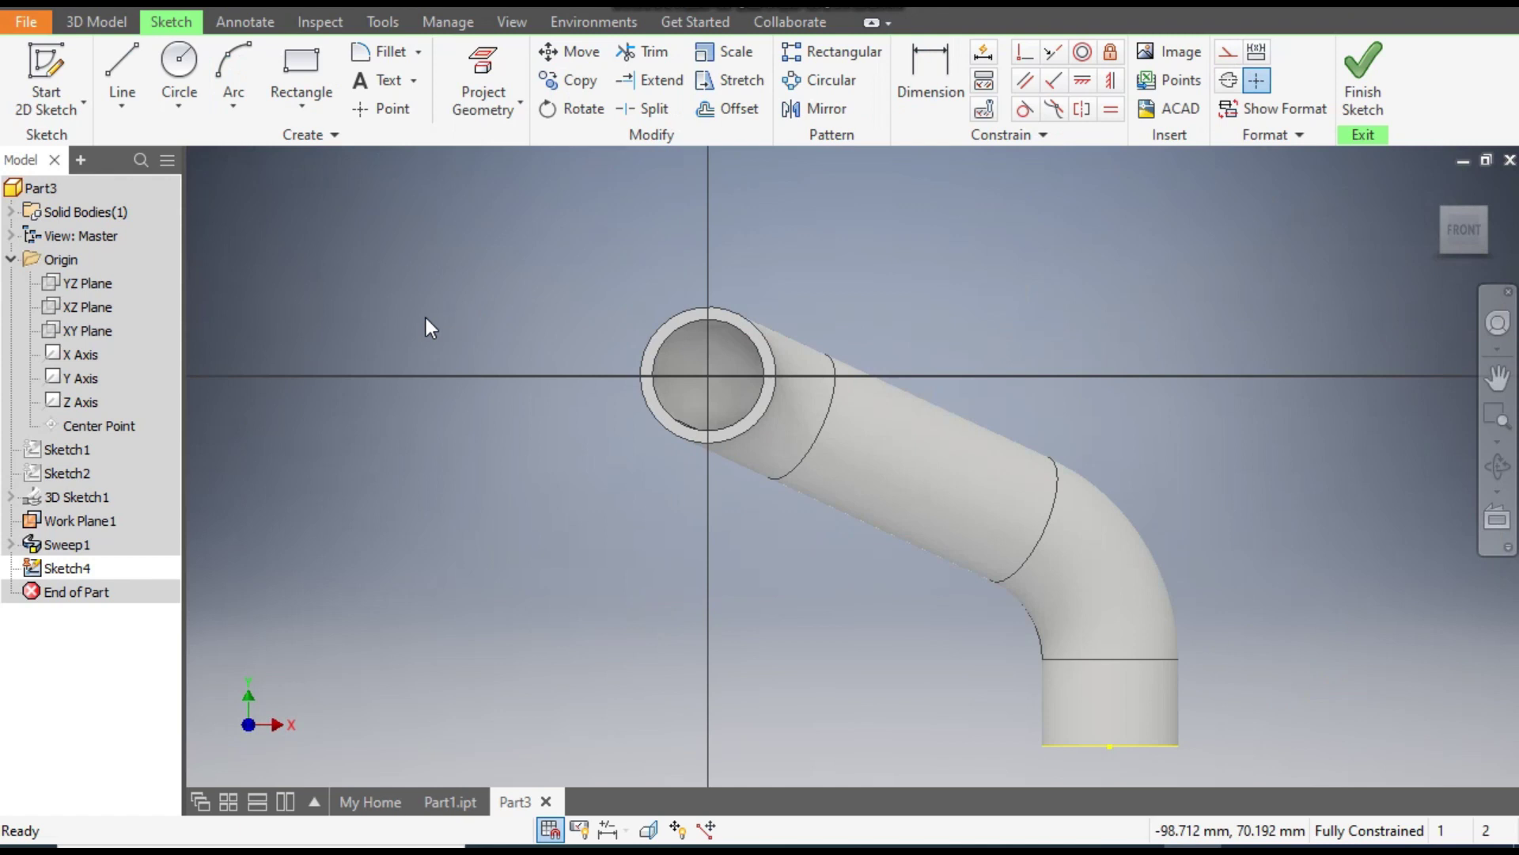
# Step: Draw a 35 mm diameter circle centered on the pipe's upper opening
pyautogui.click(177, 73)
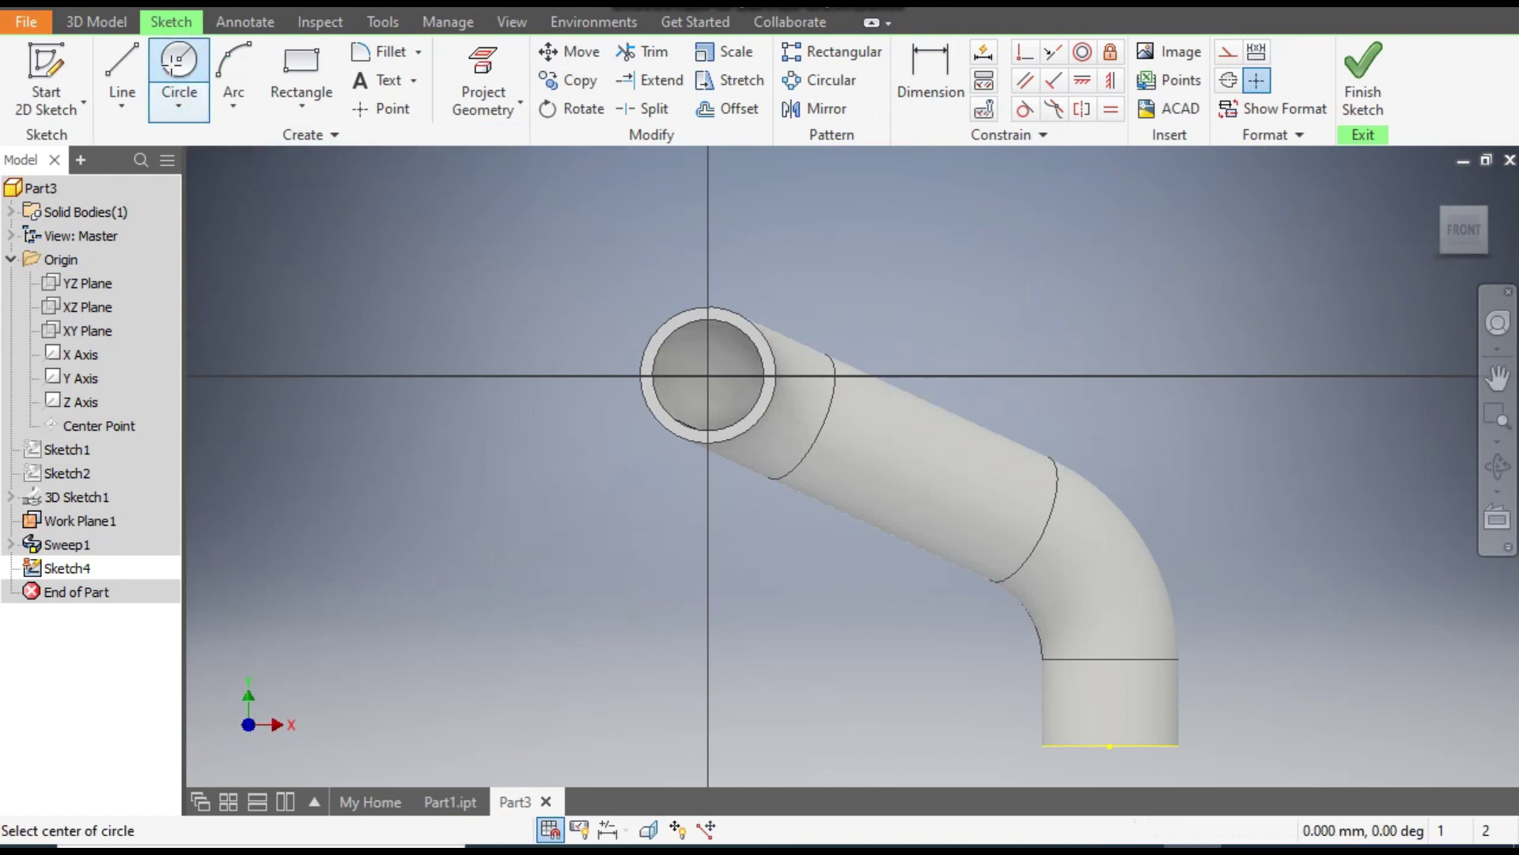
pyautogui.click(708, 375)
pyautogui.write('35')
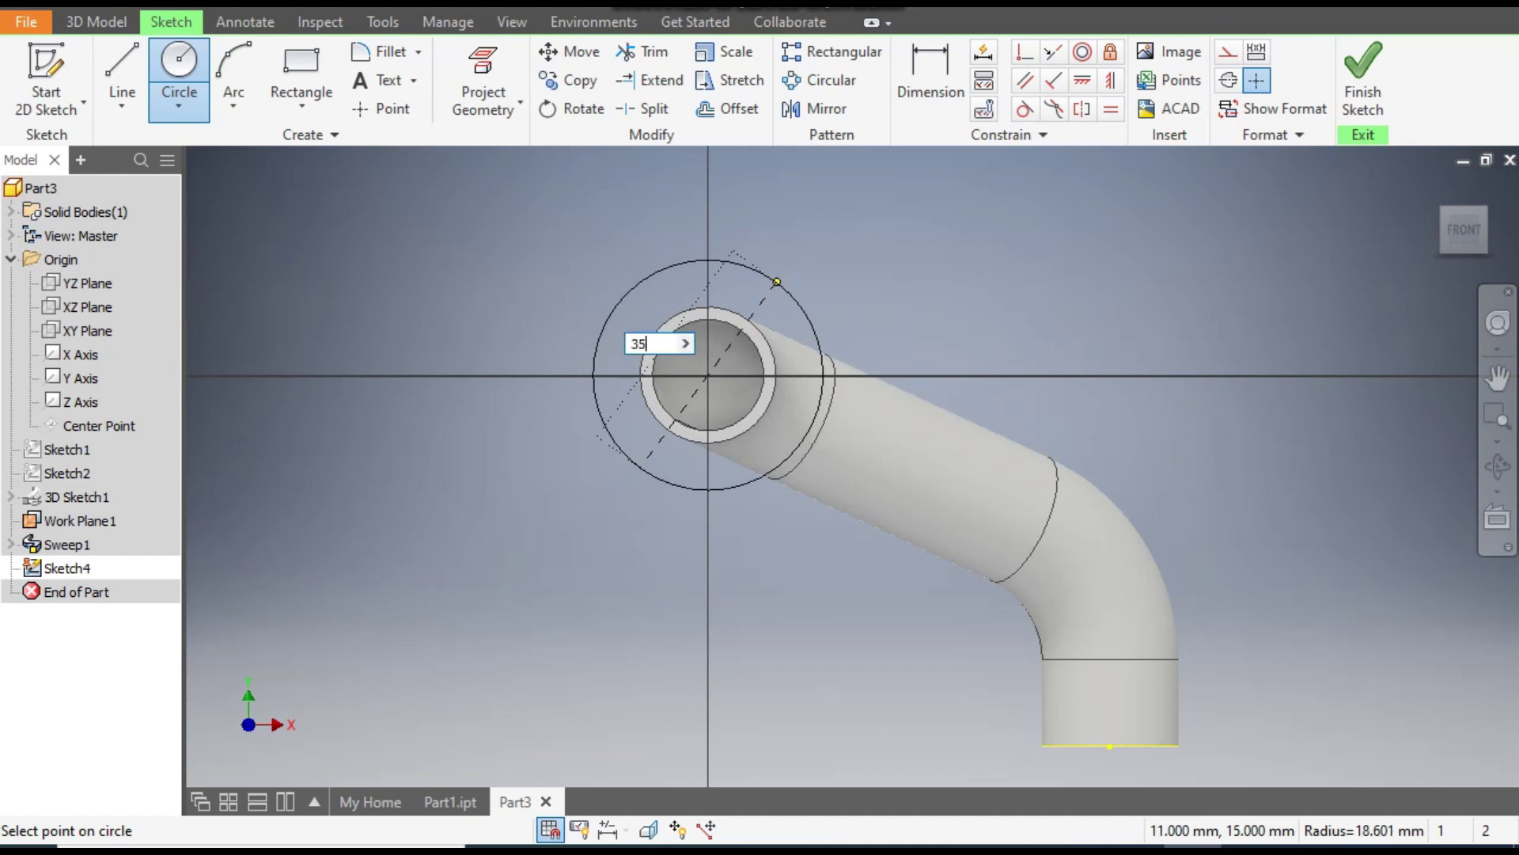
pyautogui.press('Return')
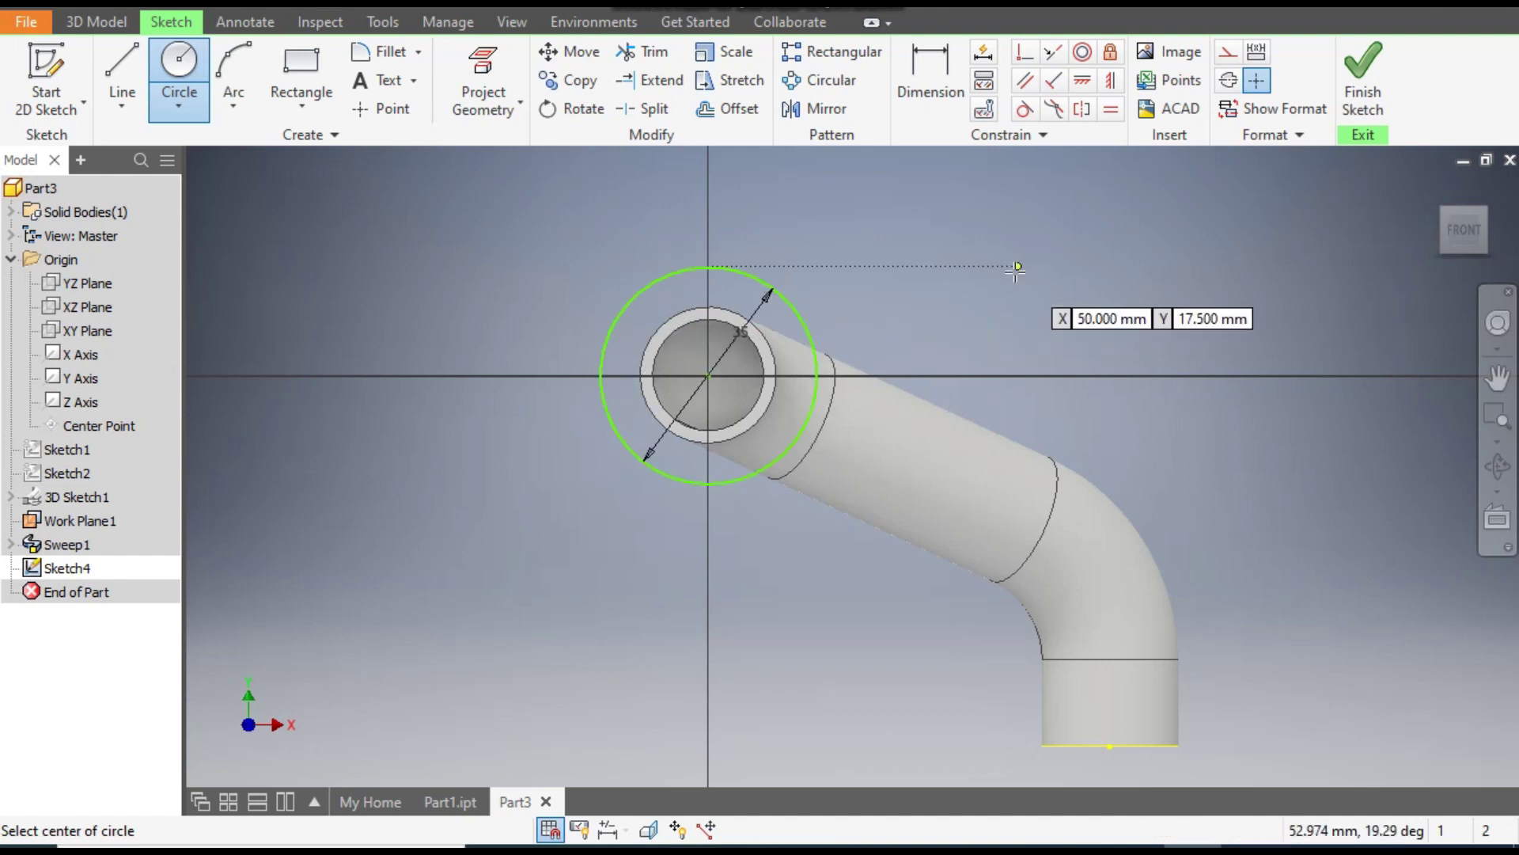
pyautogui.press('Escape')
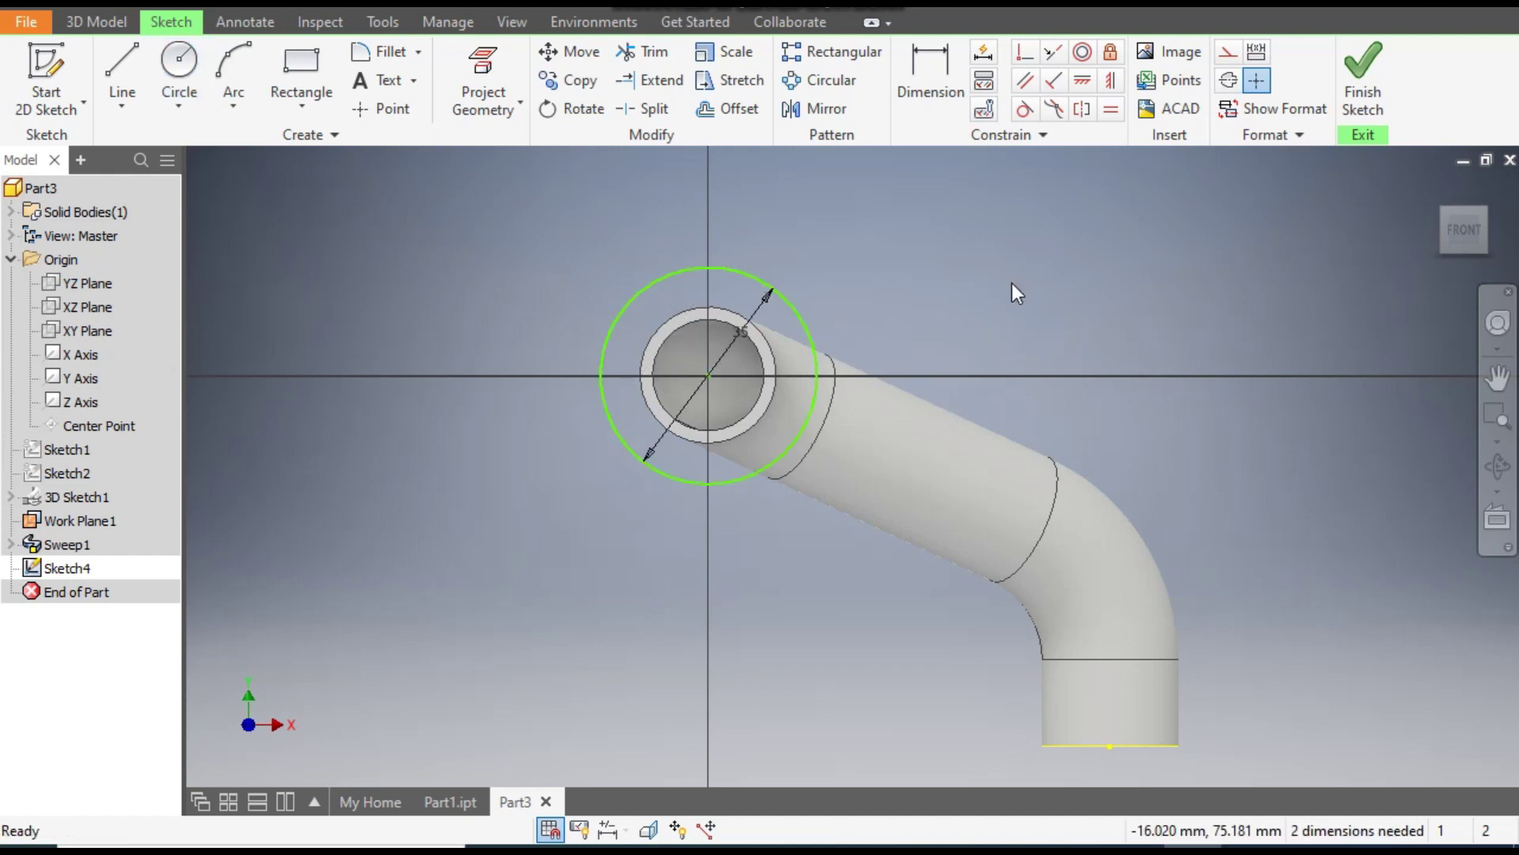
# Step: Make the 35 mm circle concentric with the pipe's outer circular edge
pyautogui.click(1083, 53)
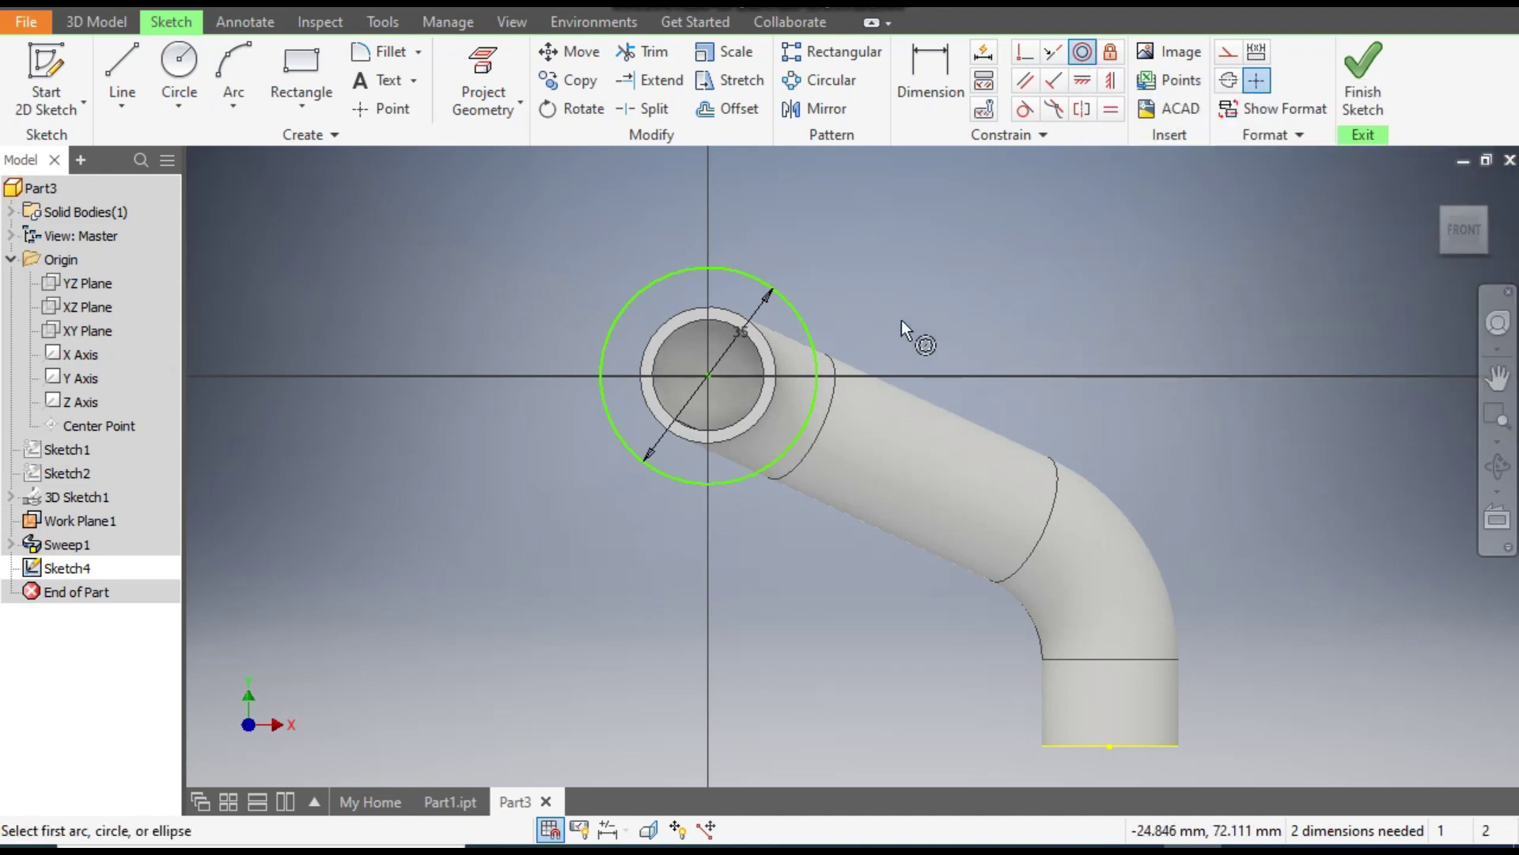
pyautogui.click(781, 289)
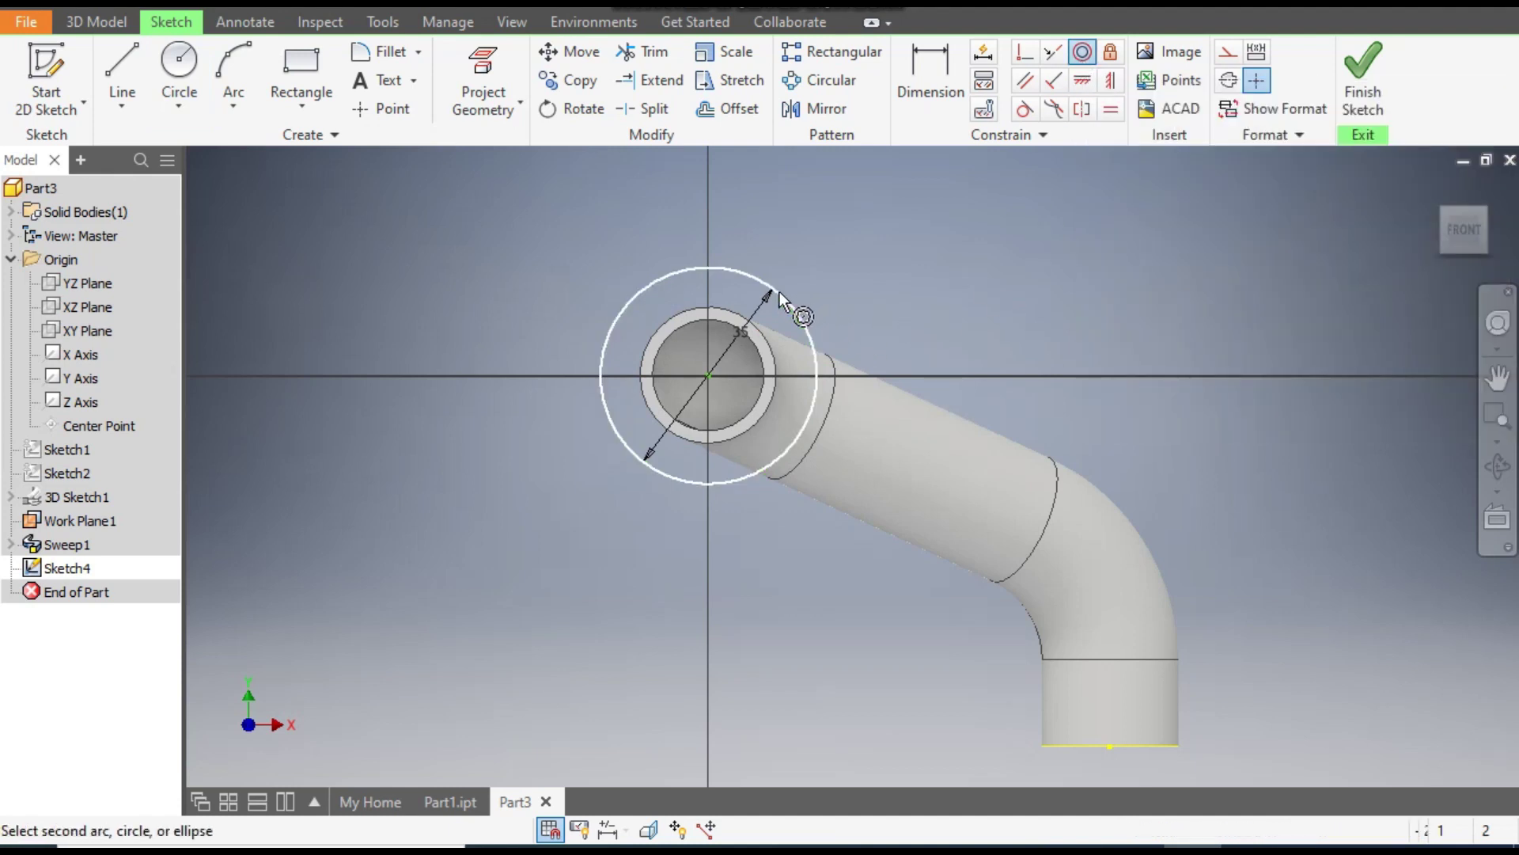
pyautogui.click(746, 319)
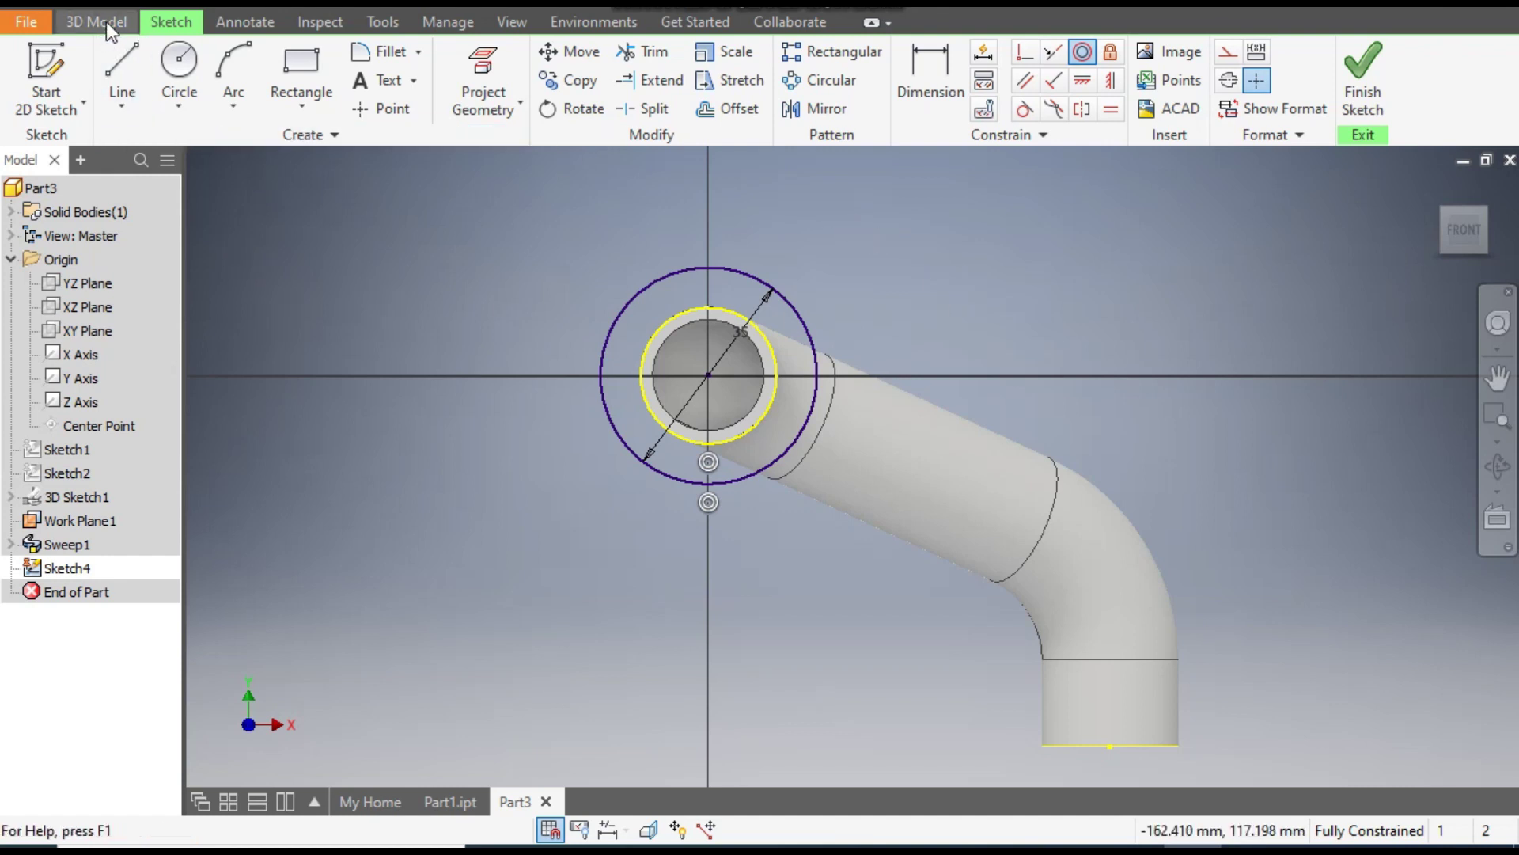
# Step: Draw a 22 mm diameter circle from the center of the 35 mm circle and finish the sketch
pyautogui.click(177, 64)
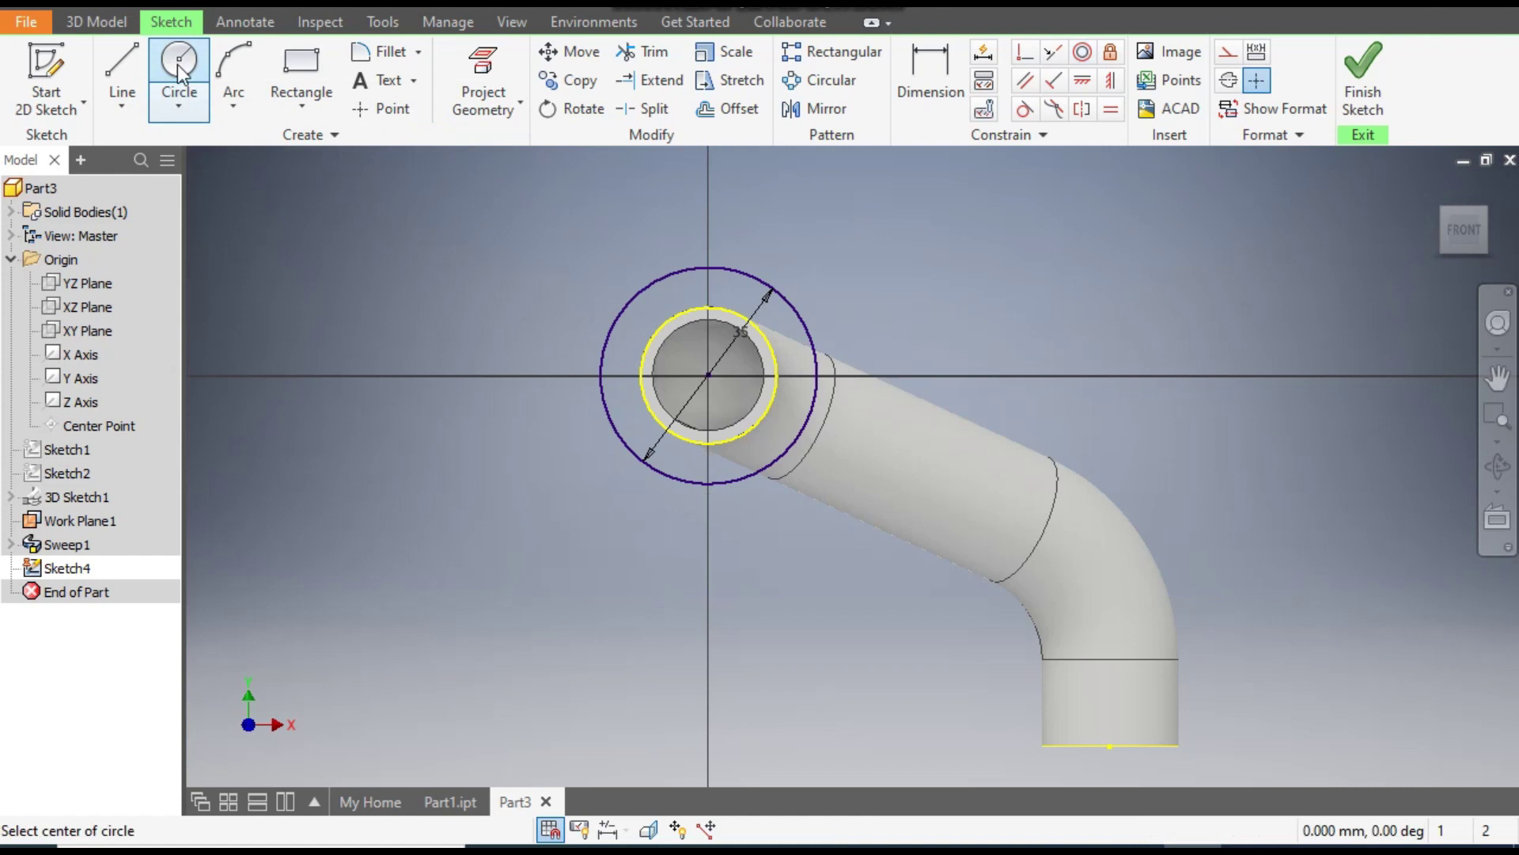
pyautogui.click(709, 375)
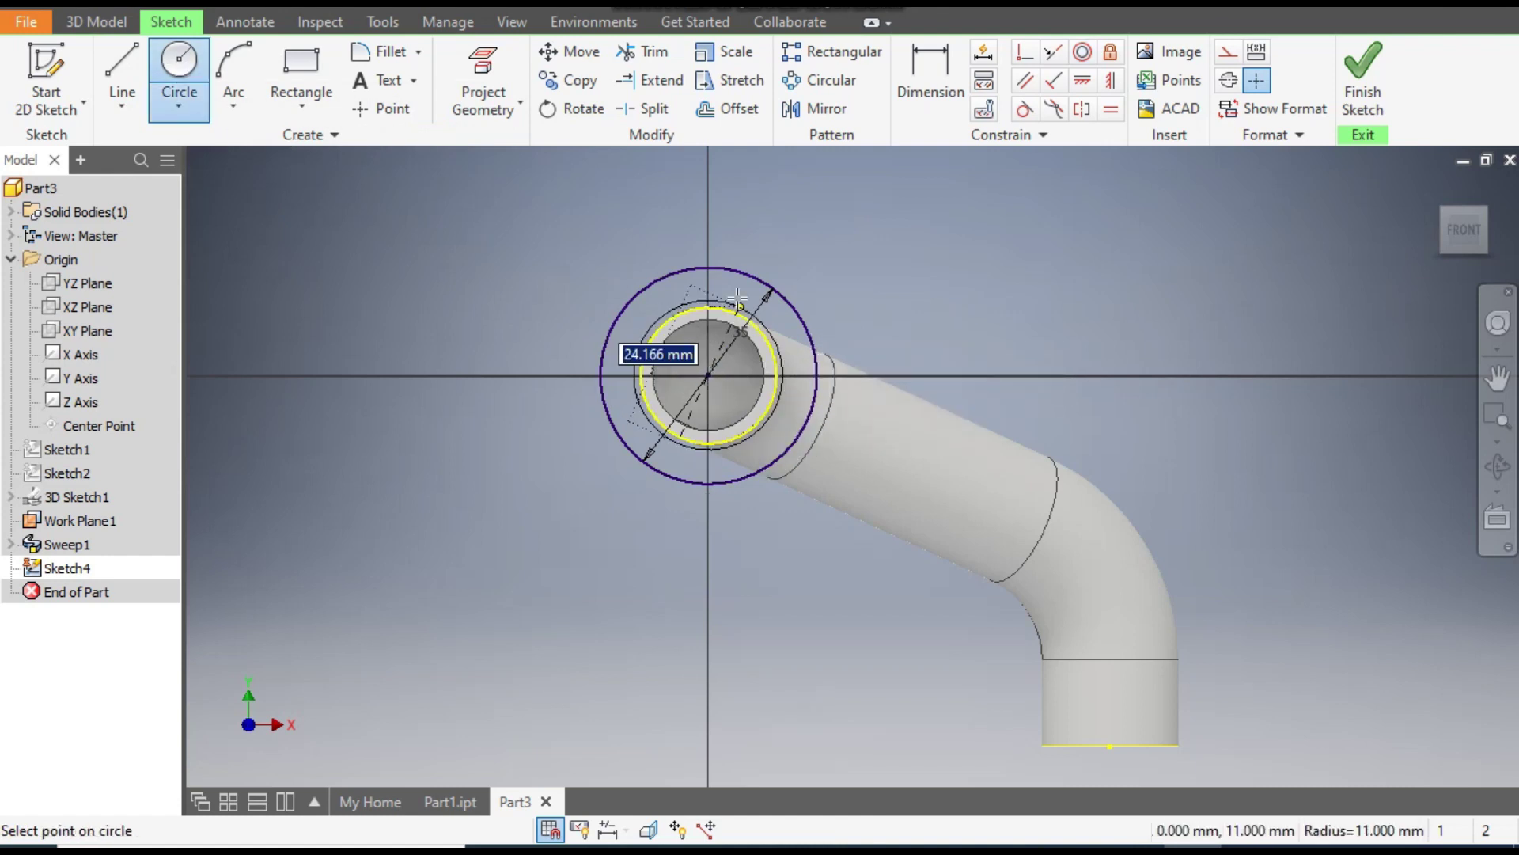
pyautogui.write('22')
pyautogui.press('Return')
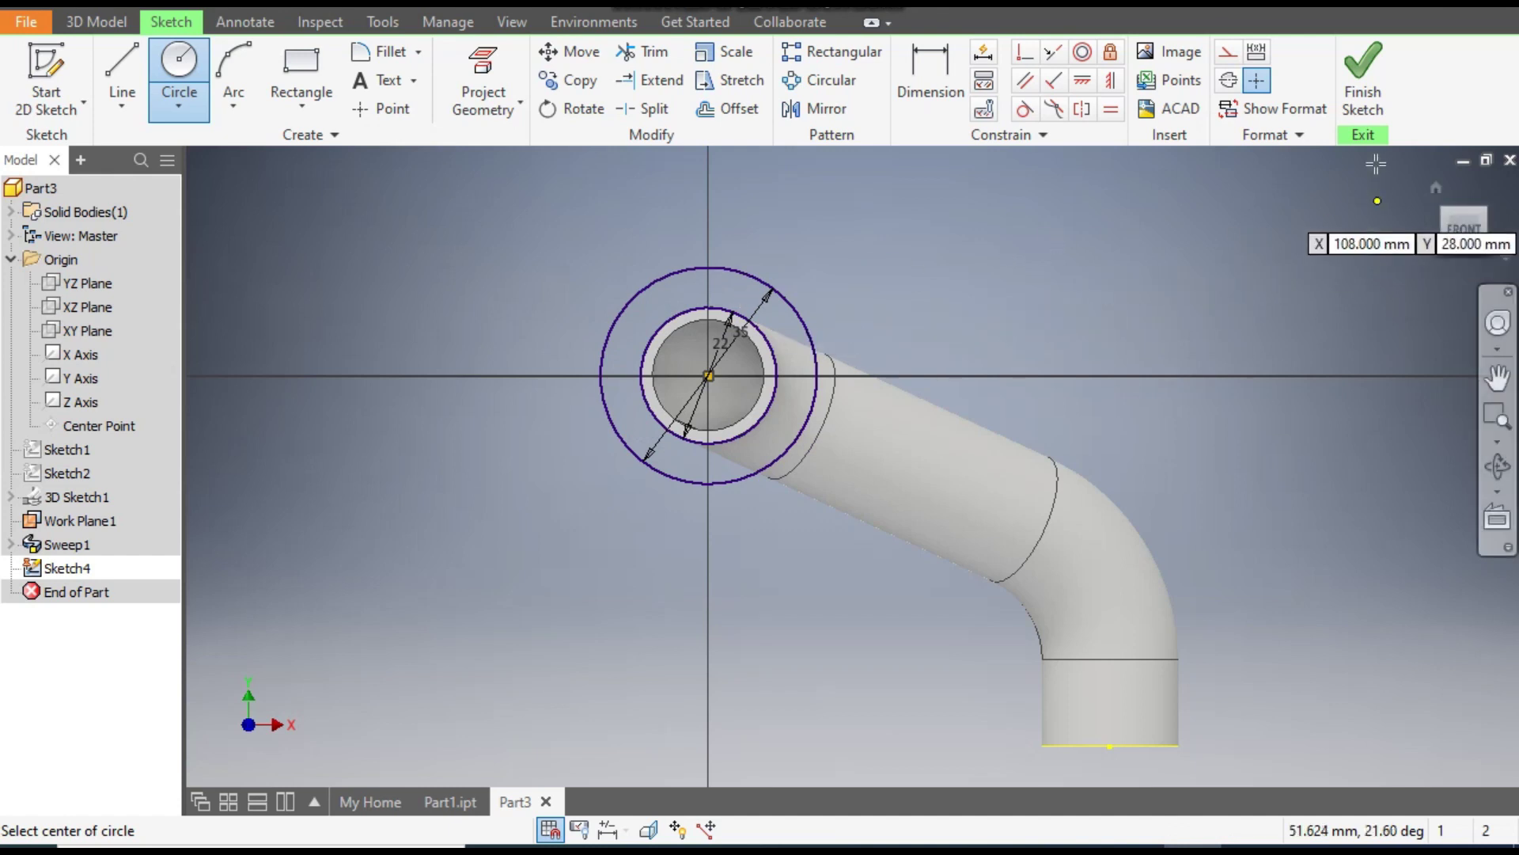
pyautogui.click(1364, 84)
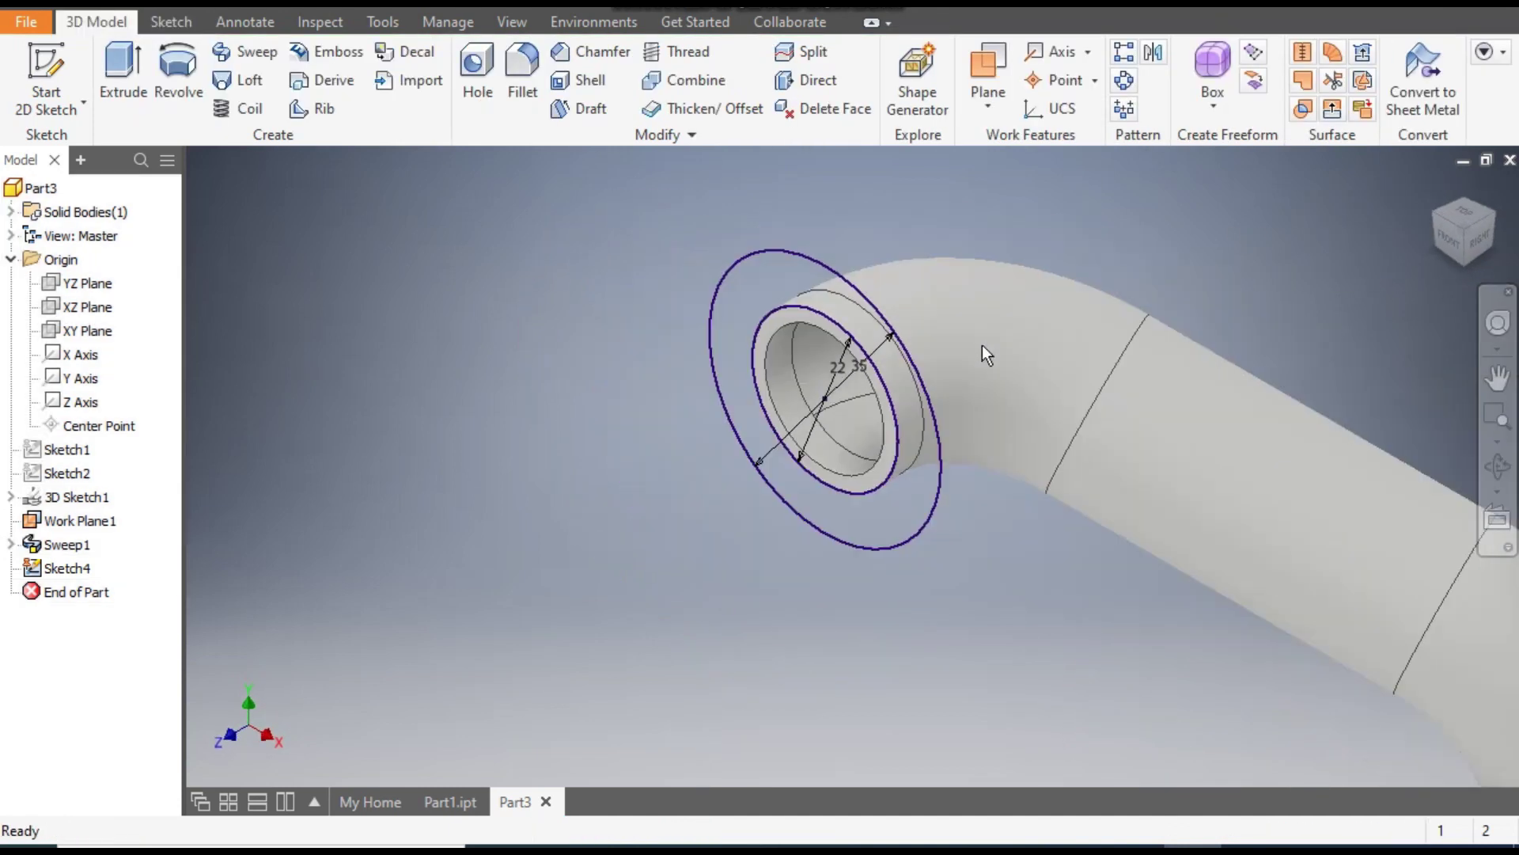
# Step: Extrude the ring between the 22 mm and 35 mm circles 3 mm back toward the pipe to form the upper flange
pyautogui.click(119, 70)
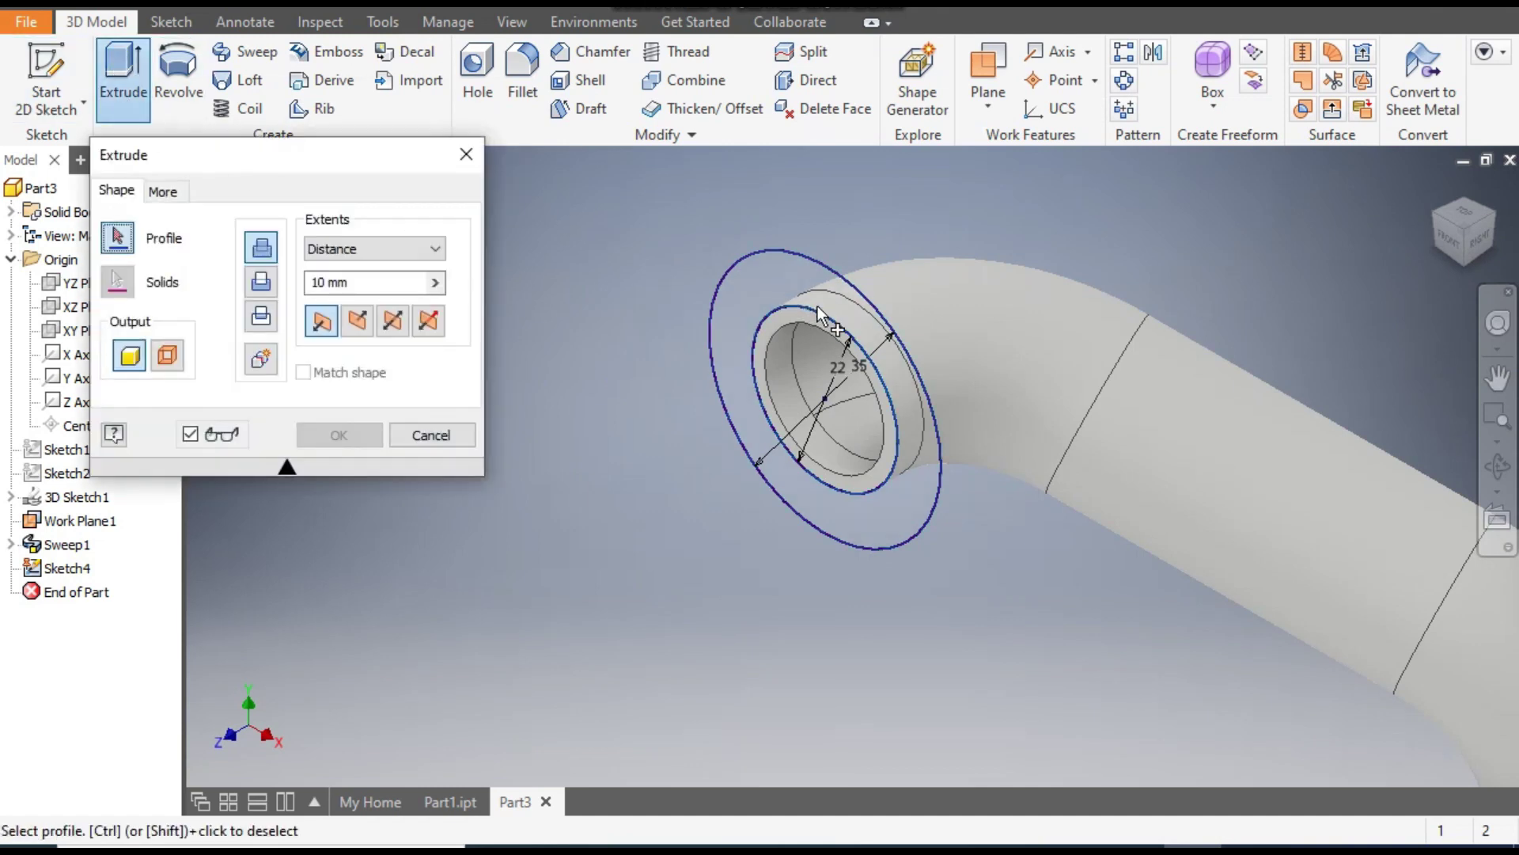
pyautogui.click(732, 284)
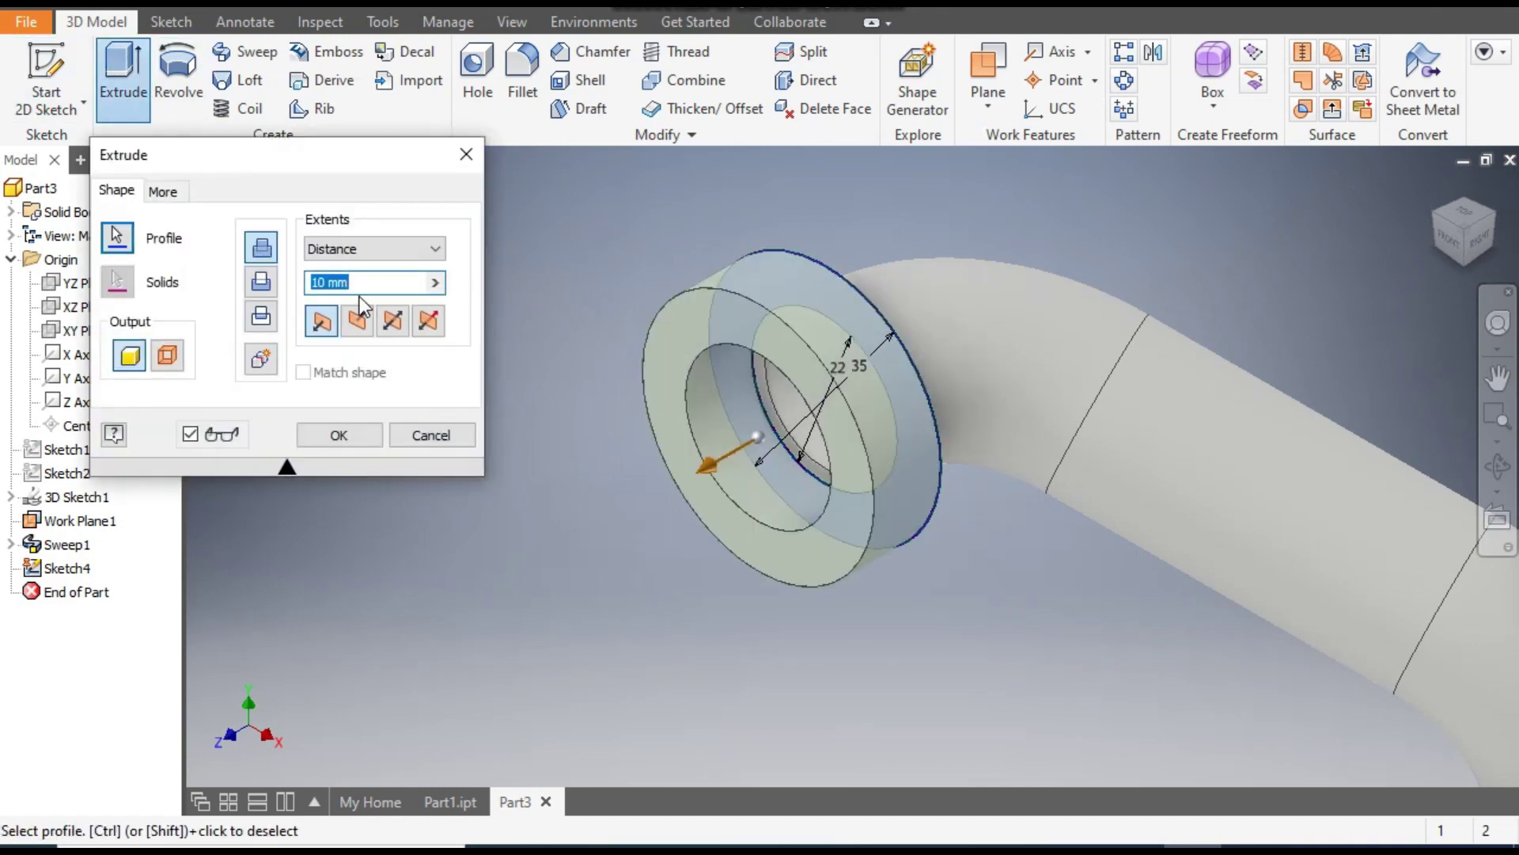
pyautogui.write('3')
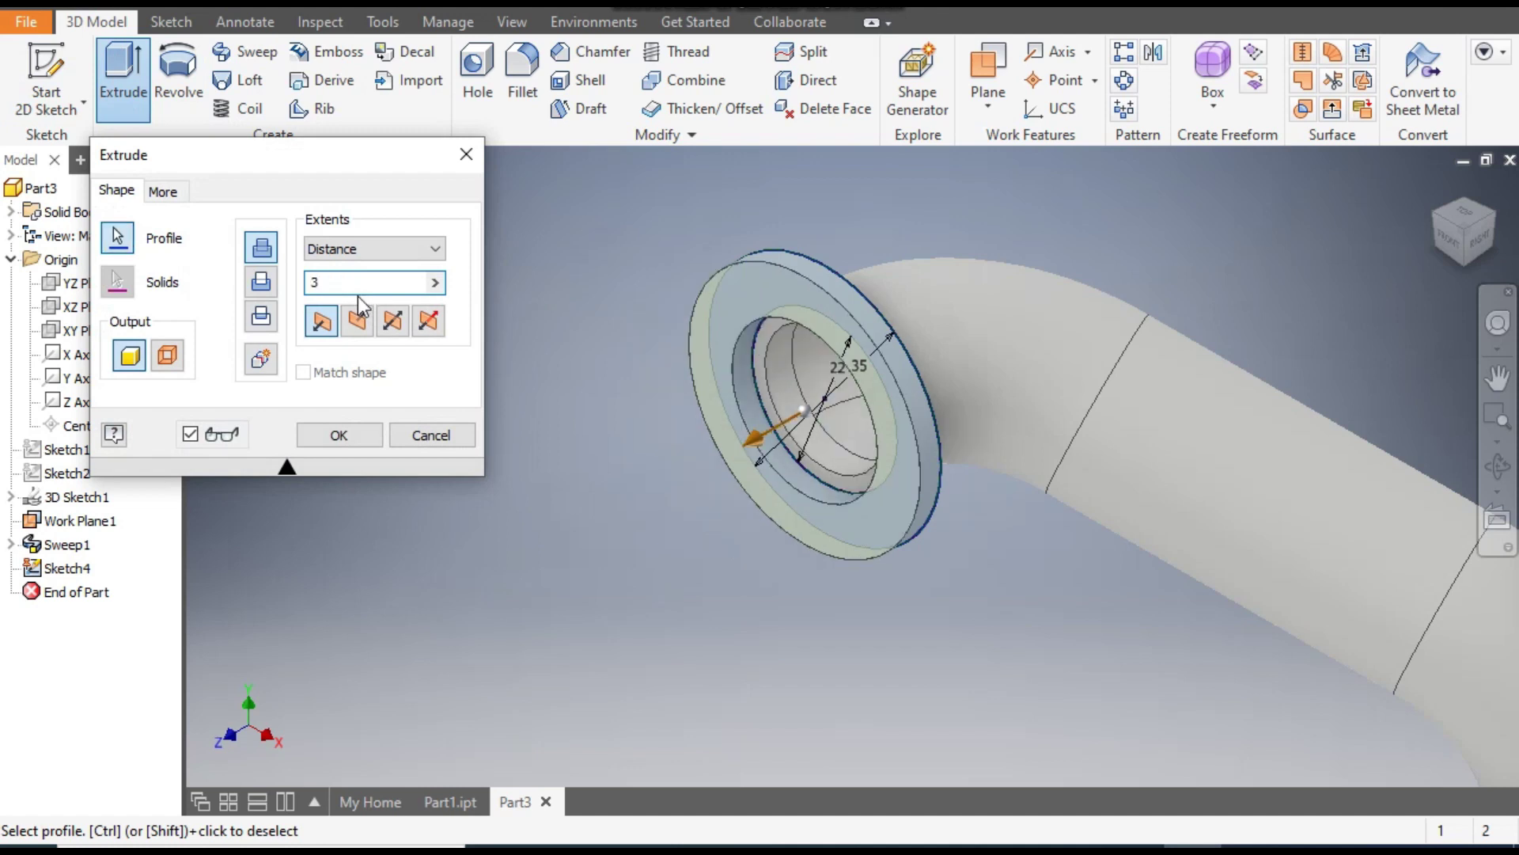
pyautogui.click(358, 321)
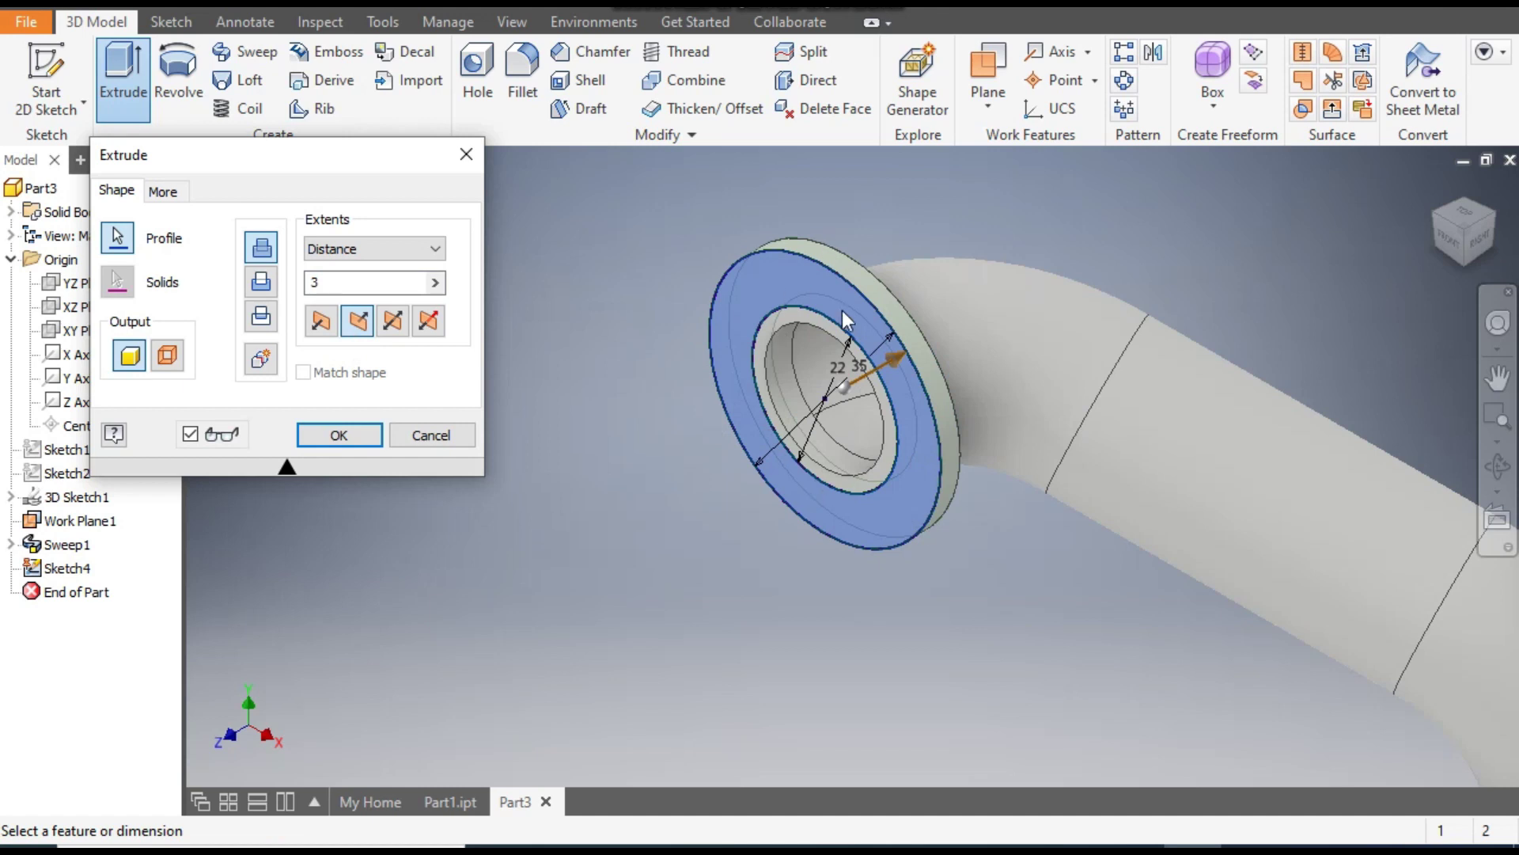
pyautogui.click(358, 433)
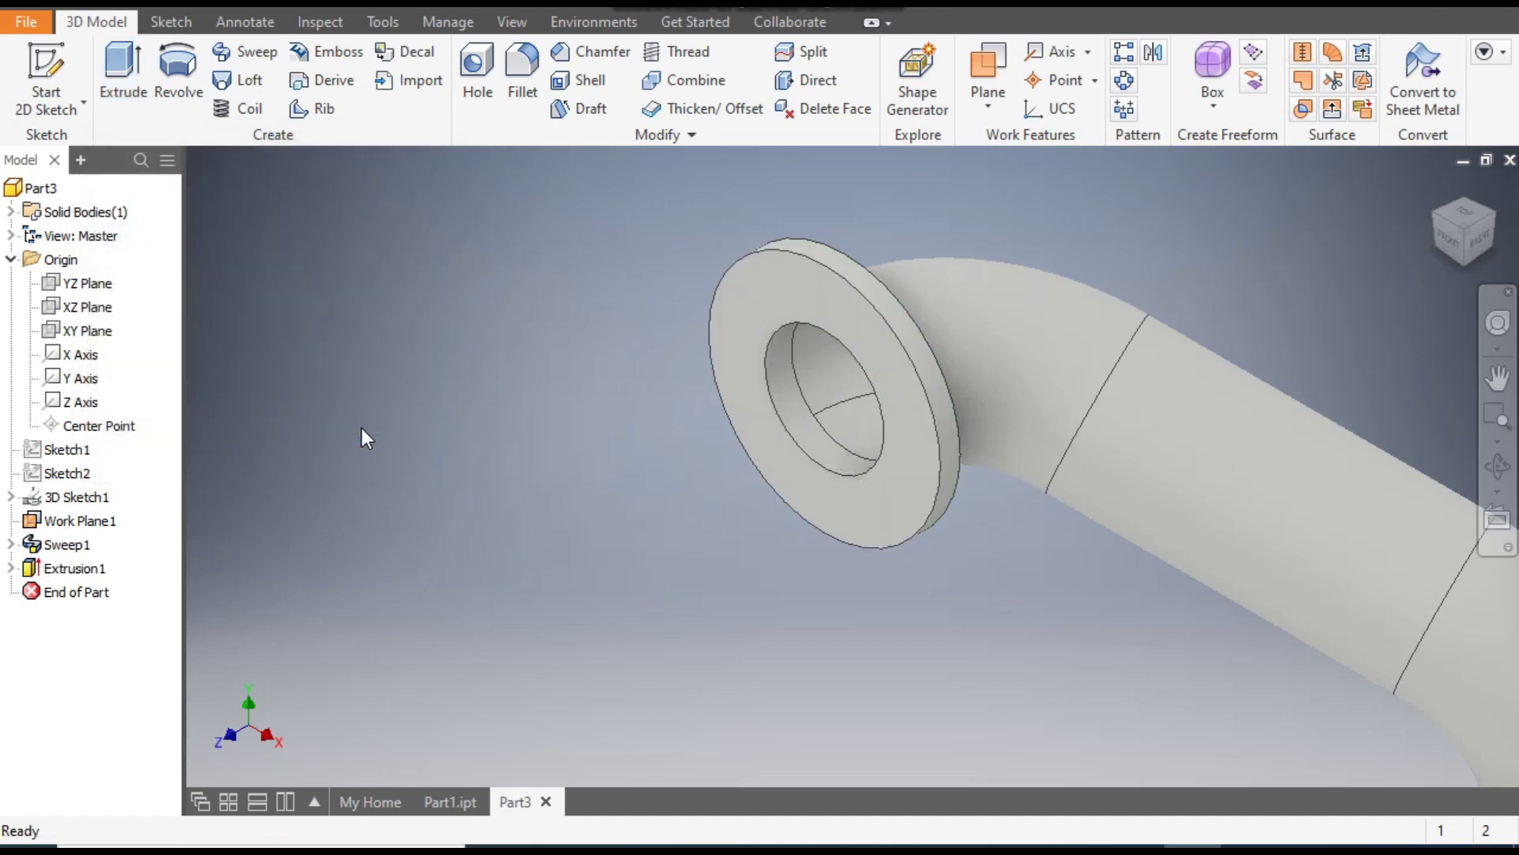
# Step: Start a new 2D sketch on the pipe's lower end face and project its outer circular edge
pyautogui.scroll(-4, 395, 412)
pyautogui.moveTo(660, 565); pyautogui.dragTo(656, 433, button='middle')
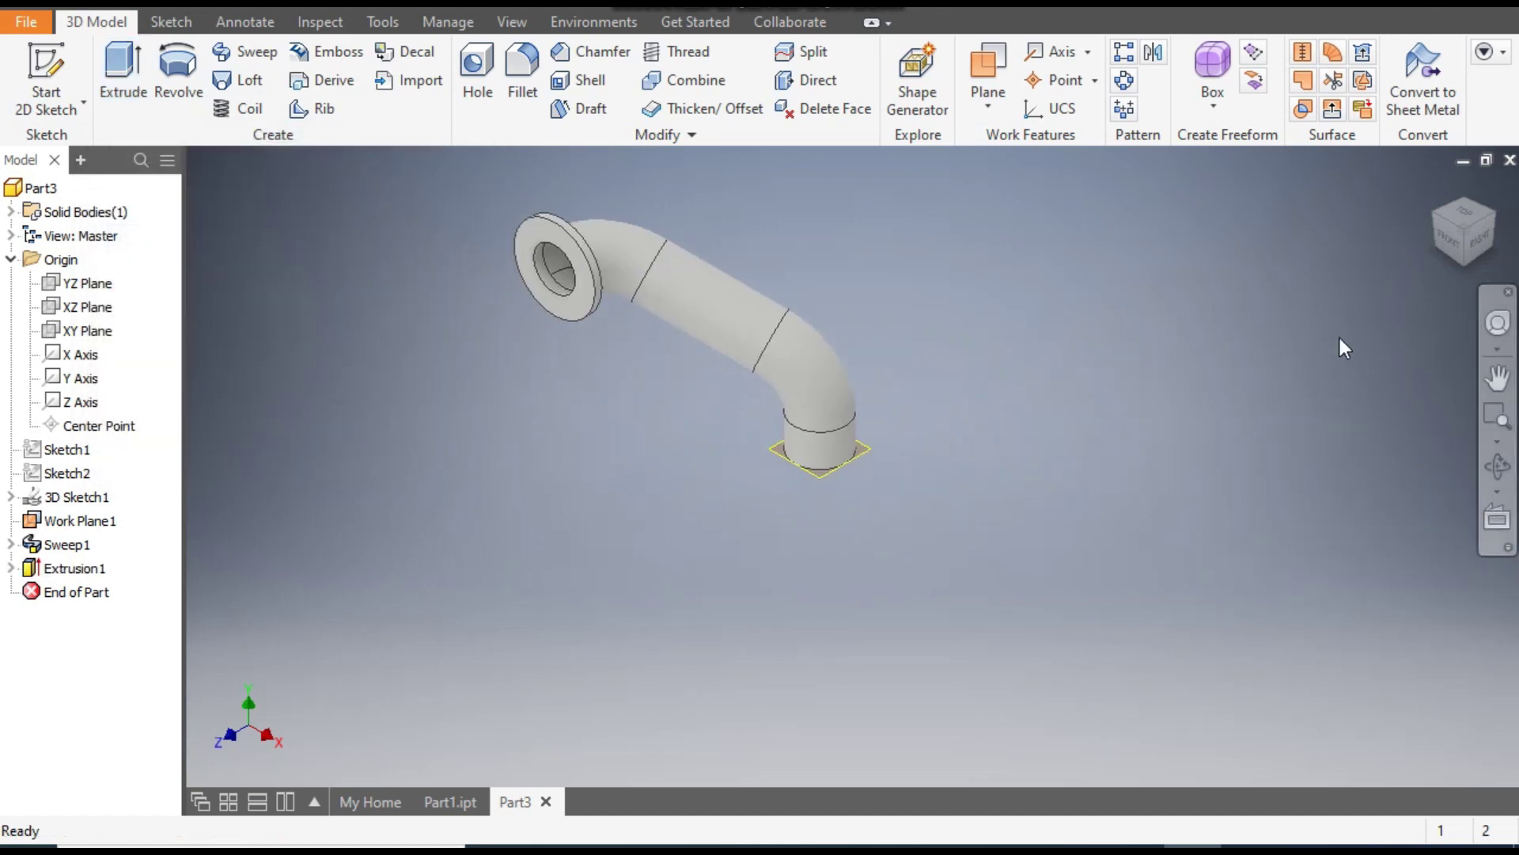
pyautogui.click(1465, 266)
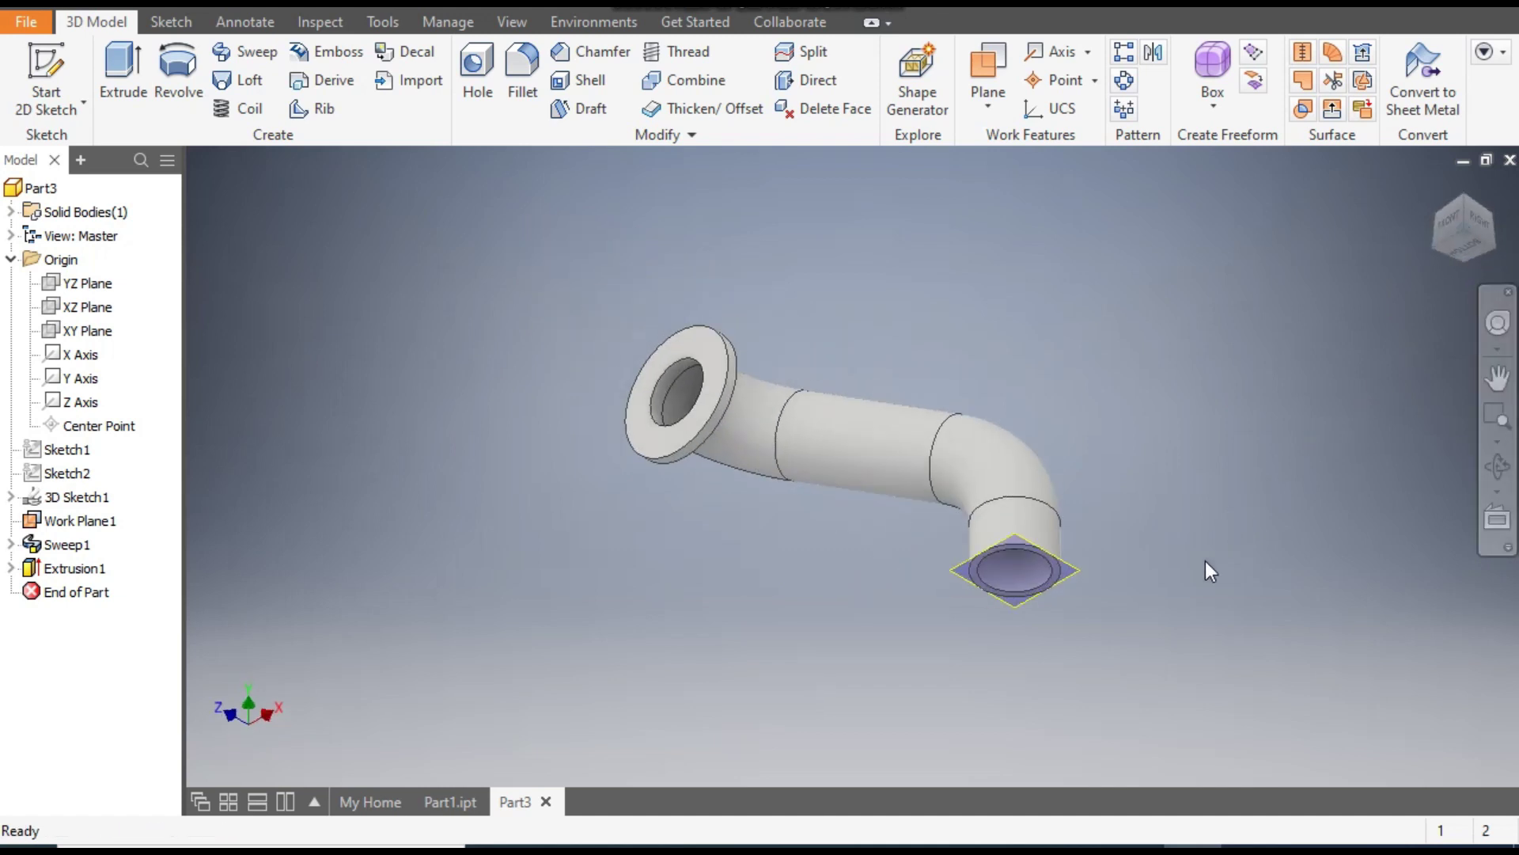
pyautogui.scroll(3, 875, 372)
pyautogui.scroll(5, 889, 345)
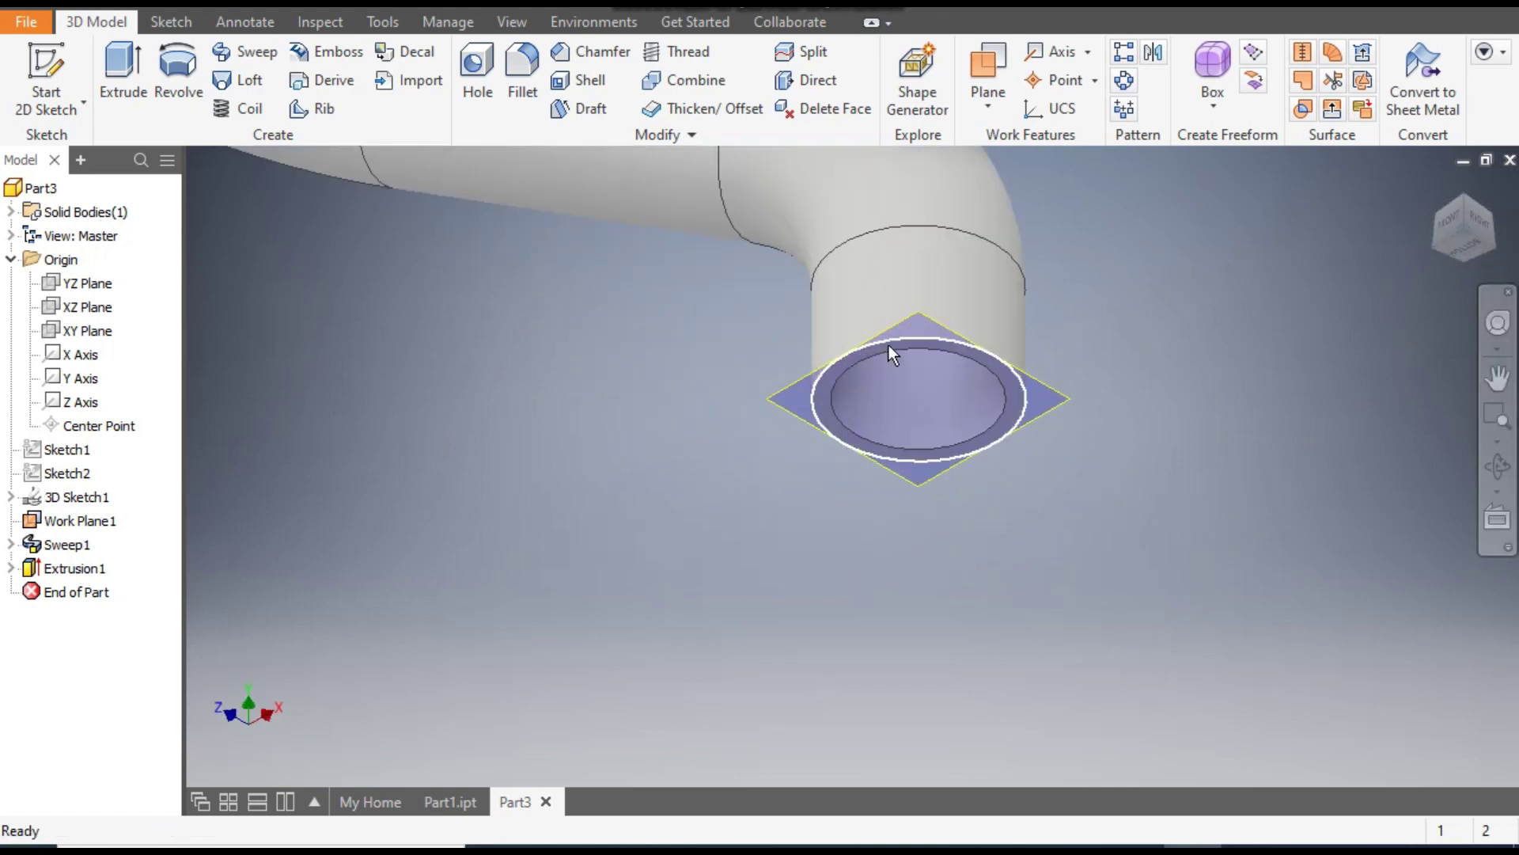
pyautogui.click(889, 347)
pyautogui.click(951, 325)
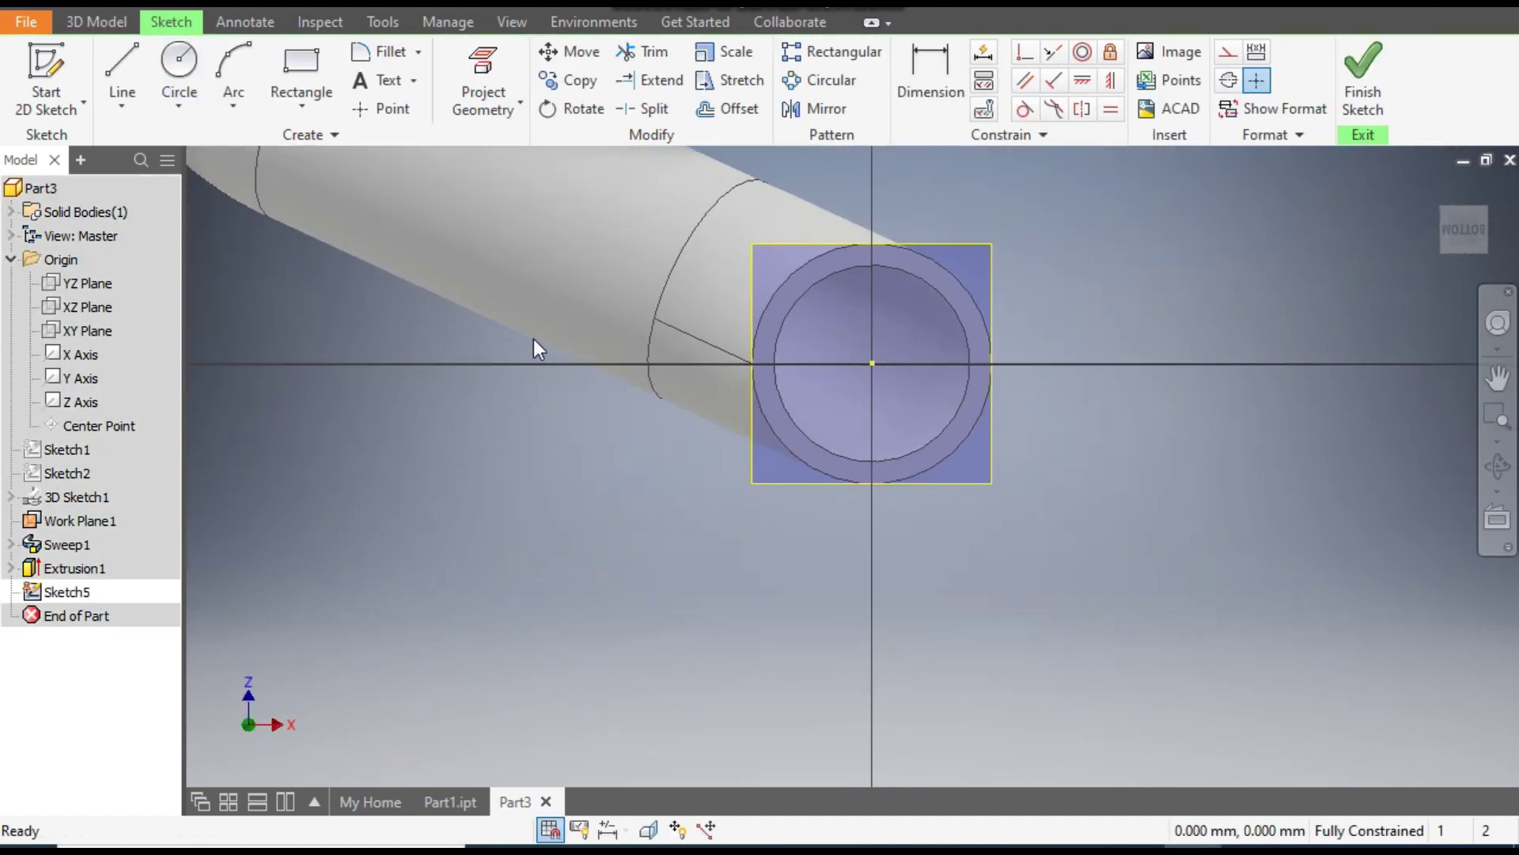
pyautogui.click(484, 86)
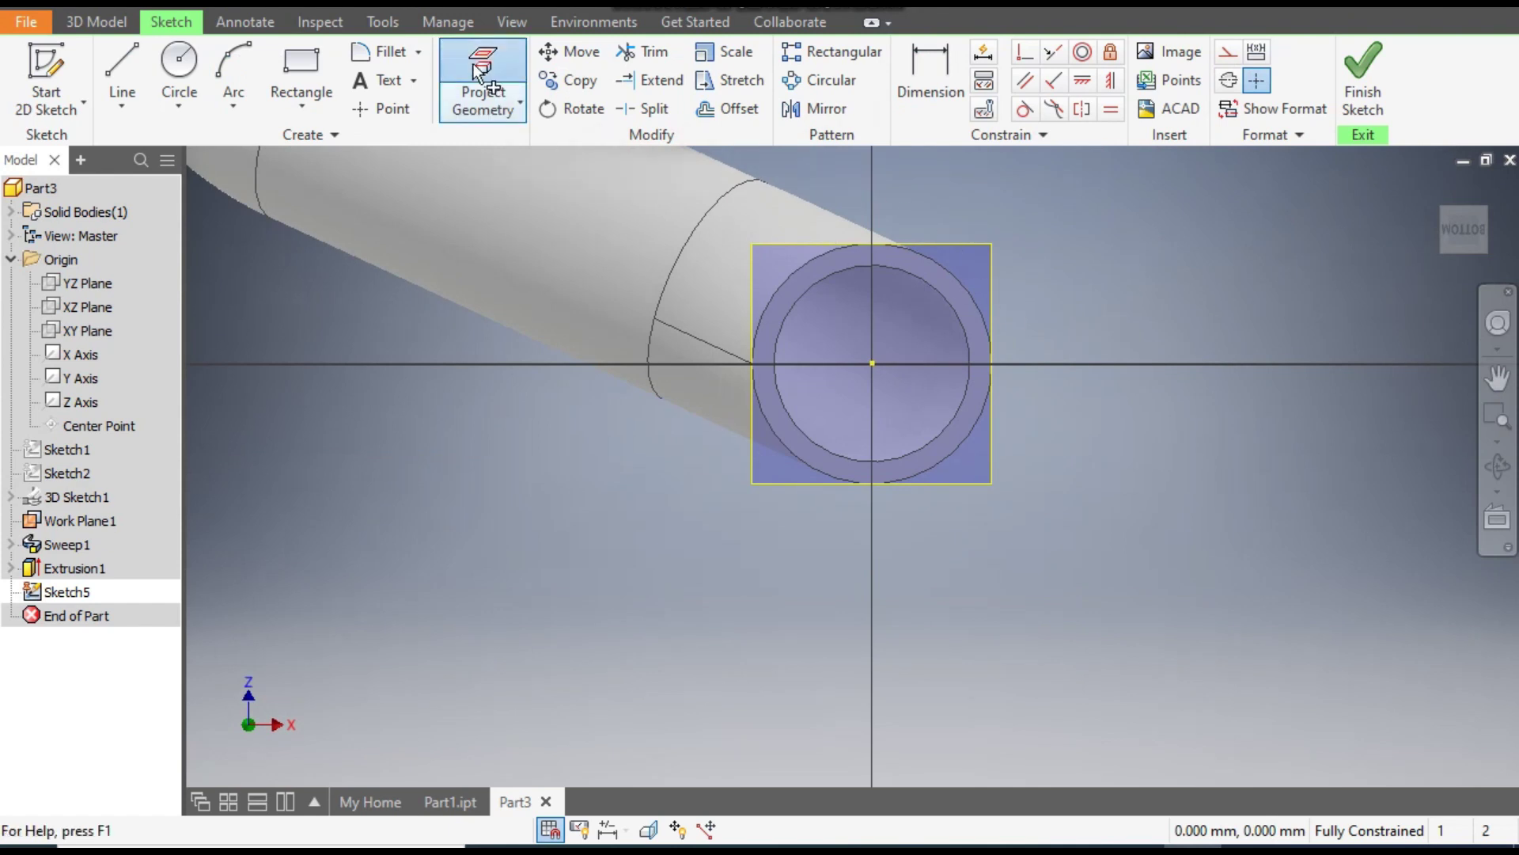
pyautogui.click(953, 274)
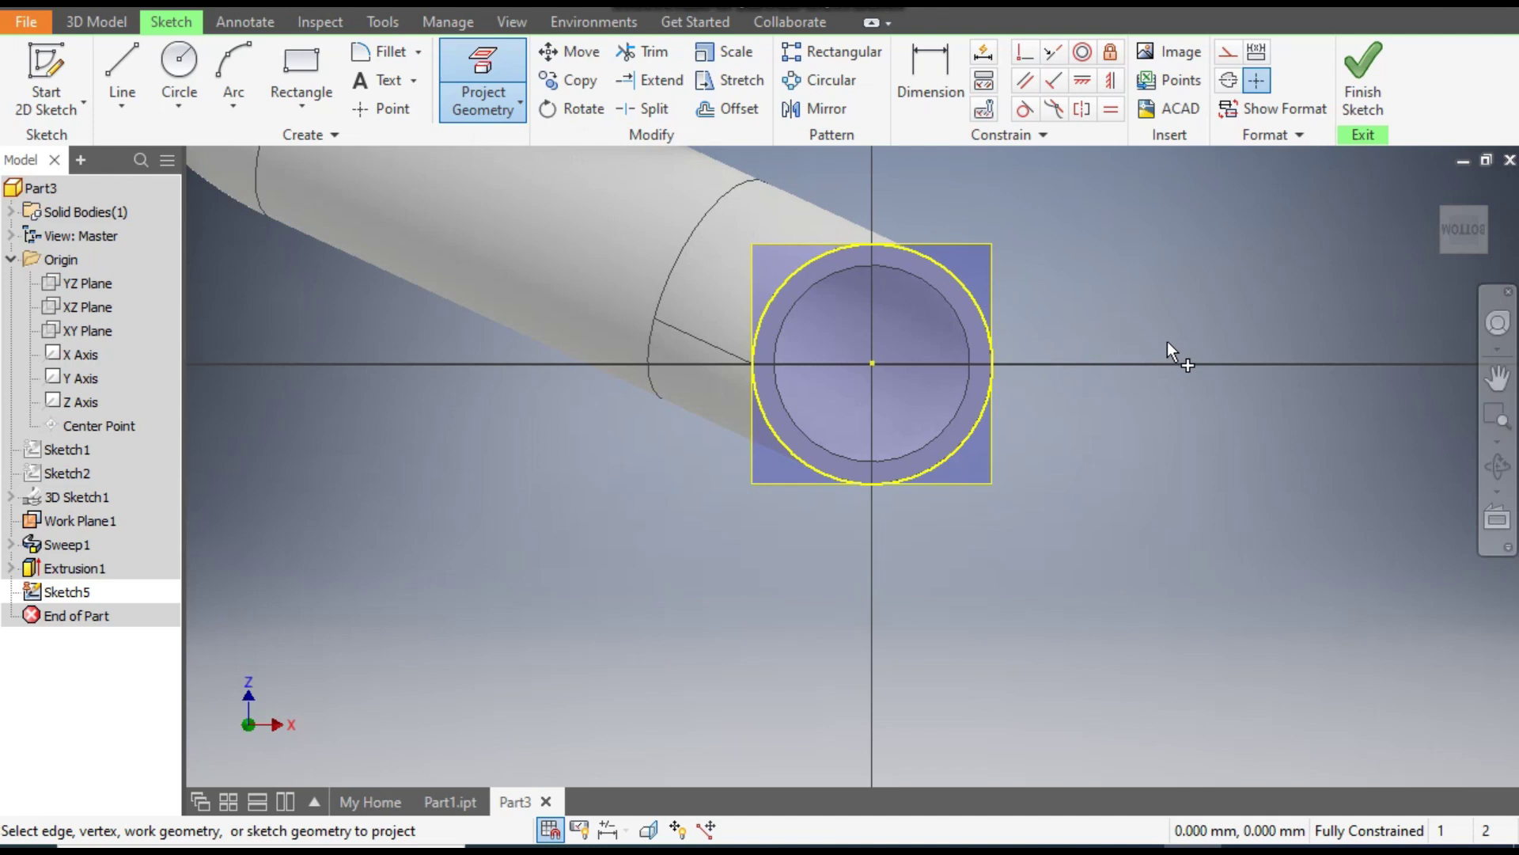
# Step: Draw a 35 mm diameter circle from the center of the projected edge on the pipe's lower end face
pyautogui.click(185, 70)
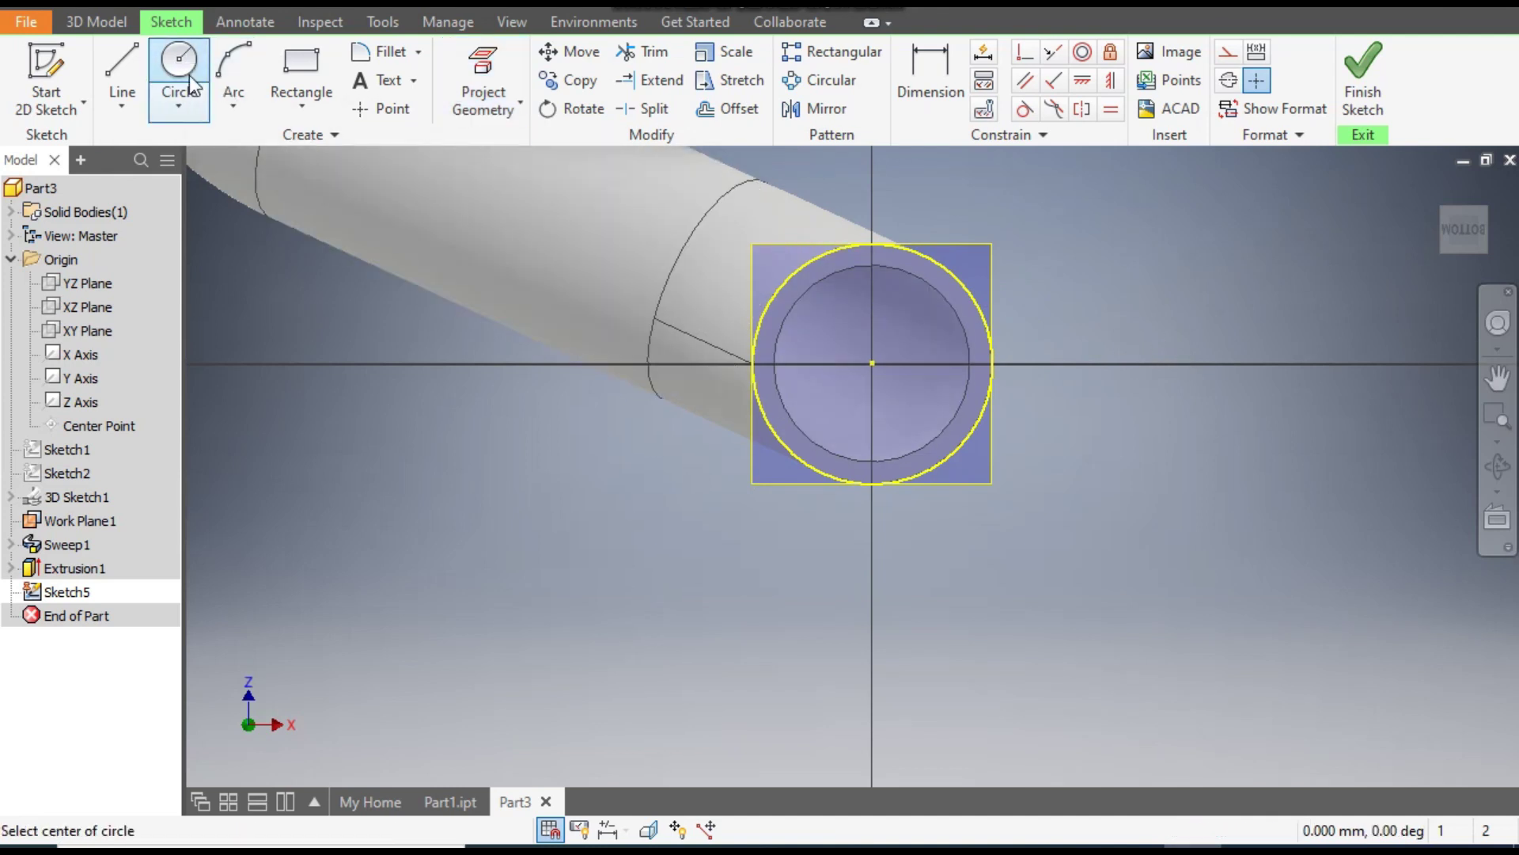
pyautogui.click(872, 362)
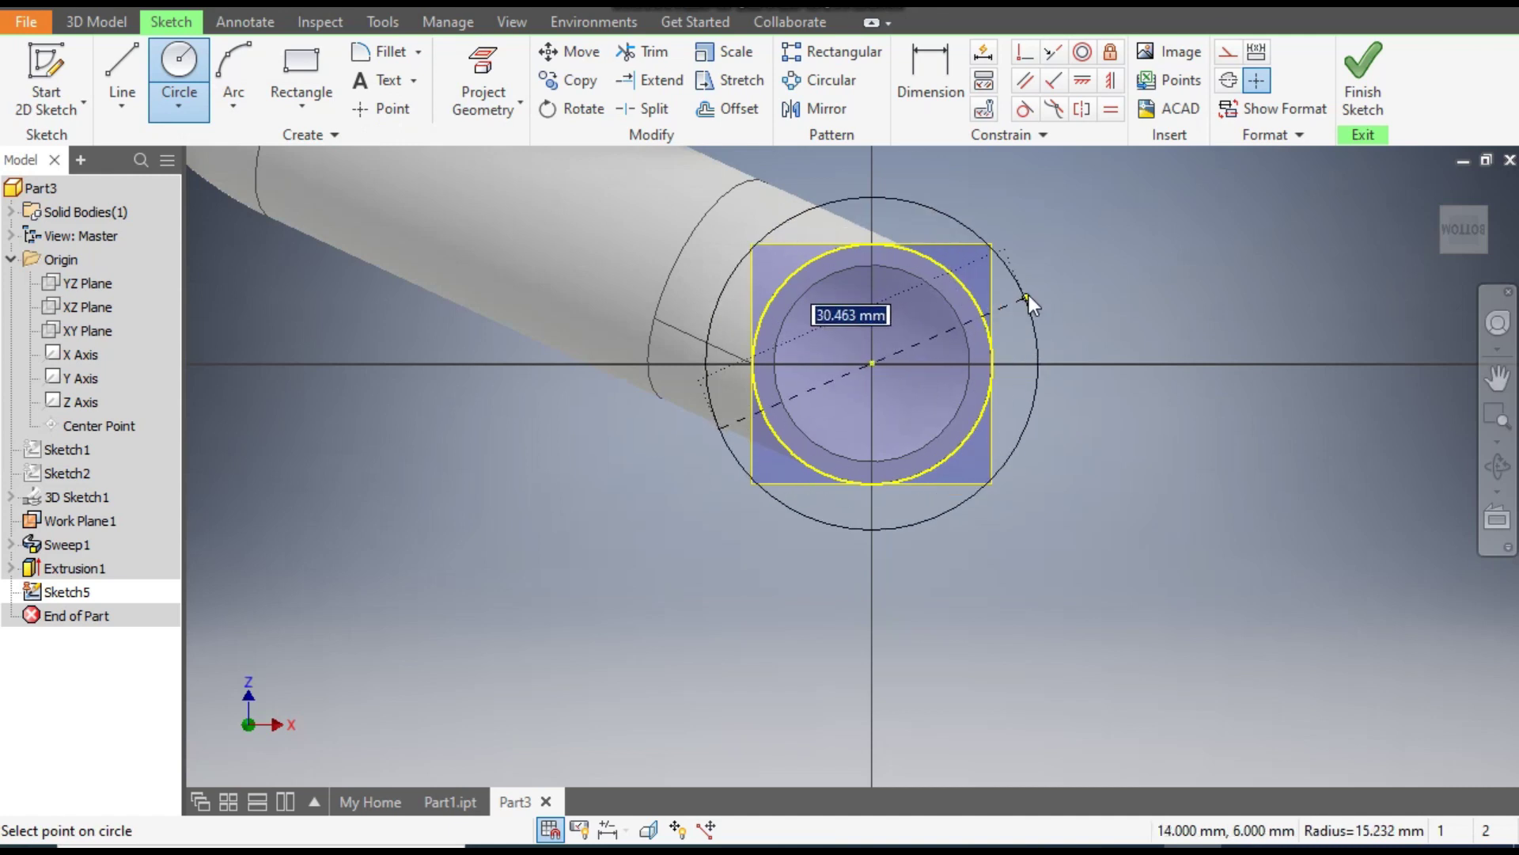
pyautogui.write('35')
pyautogui.press('Return')
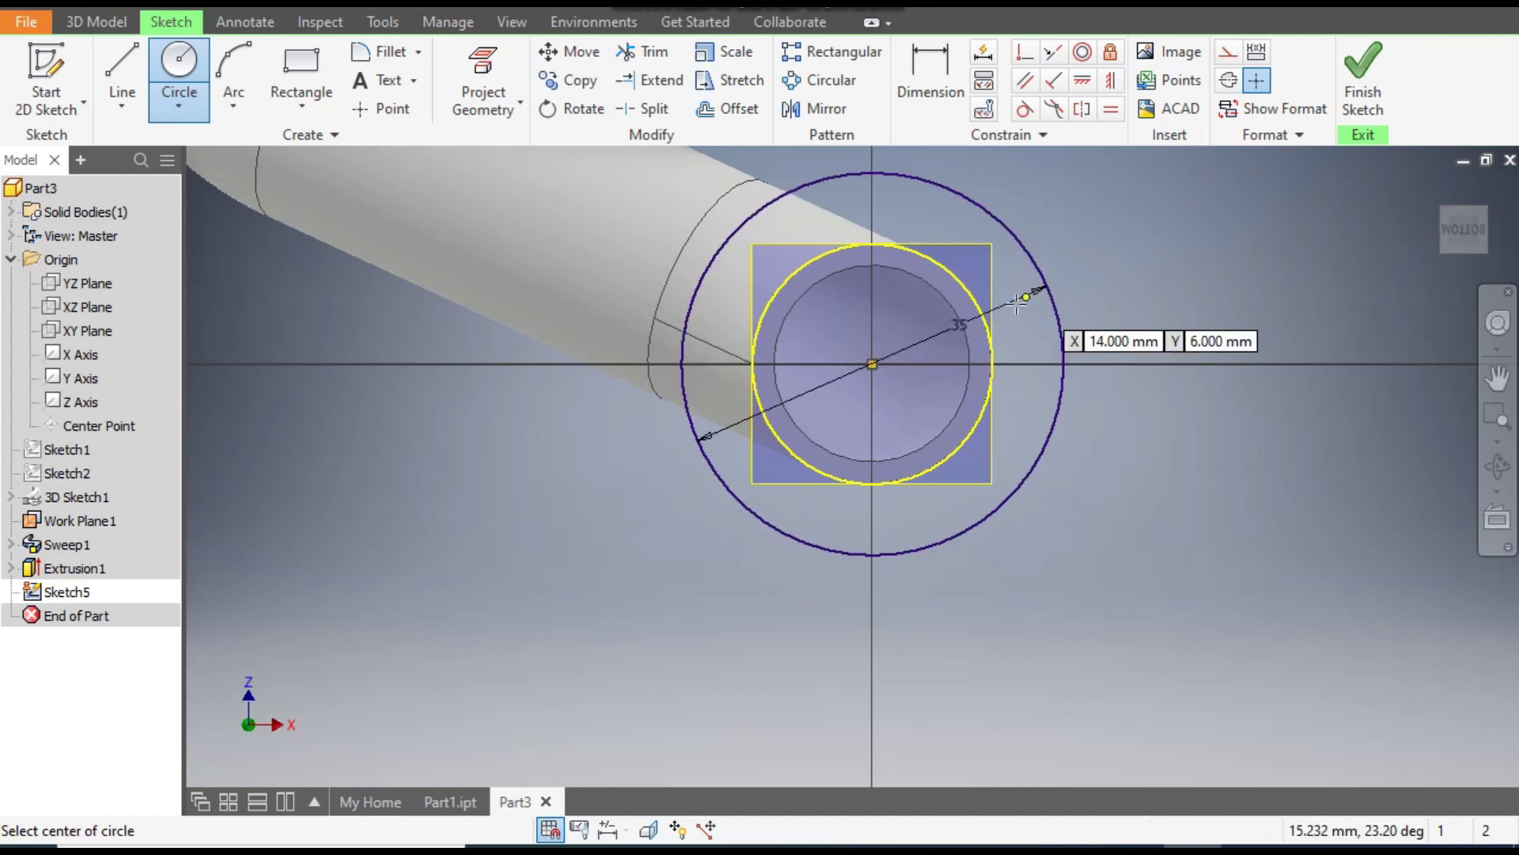
# Step: Add a 22 mm diameter circle from the same center as the 35 mm circle and finish the sketch
pyautogui.click(115, 22)
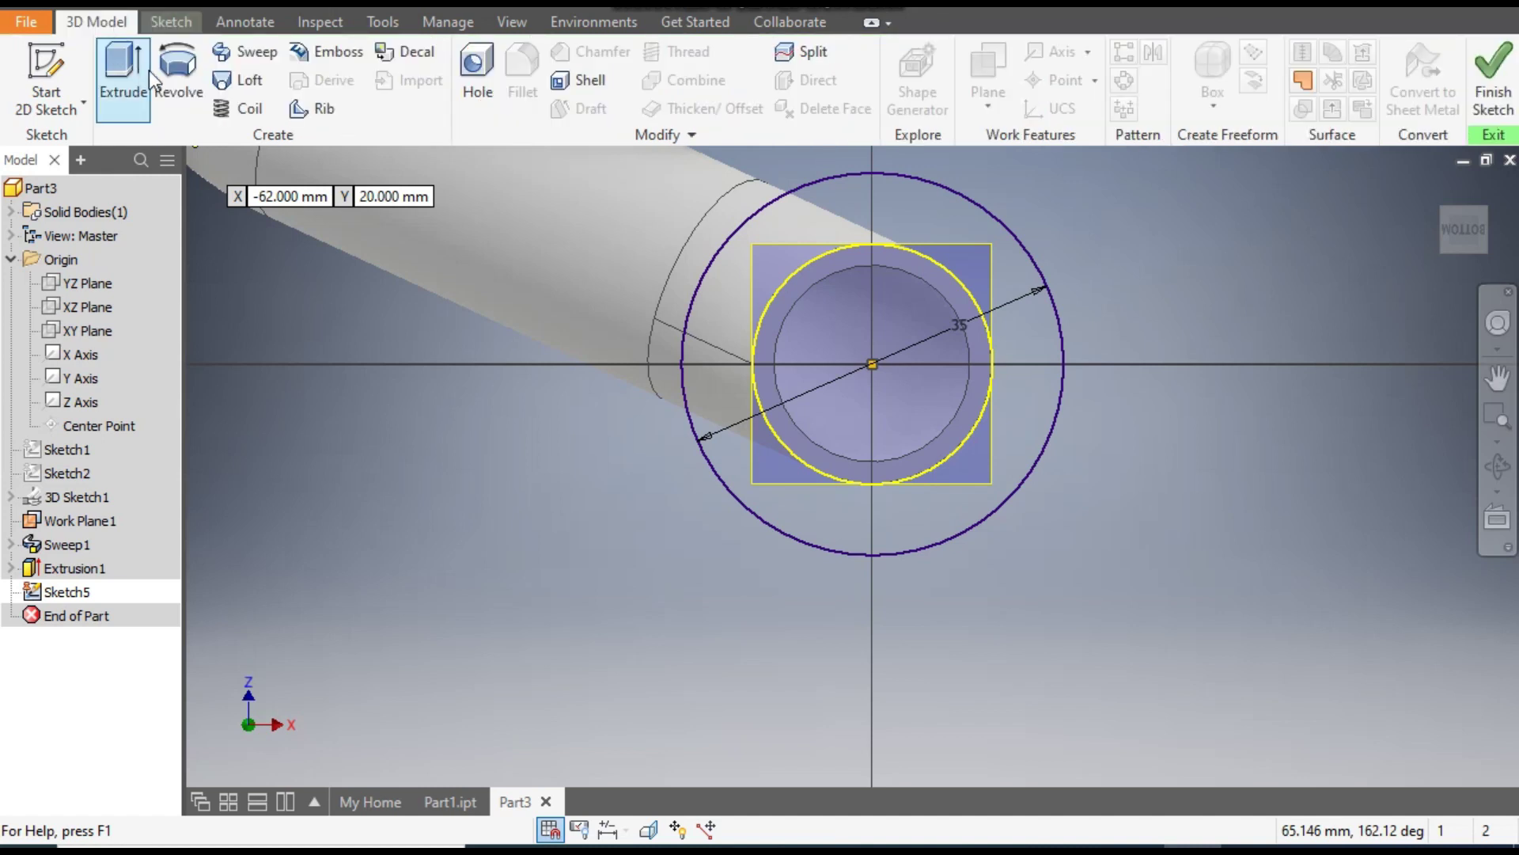
pyautogui.click(178, 29)
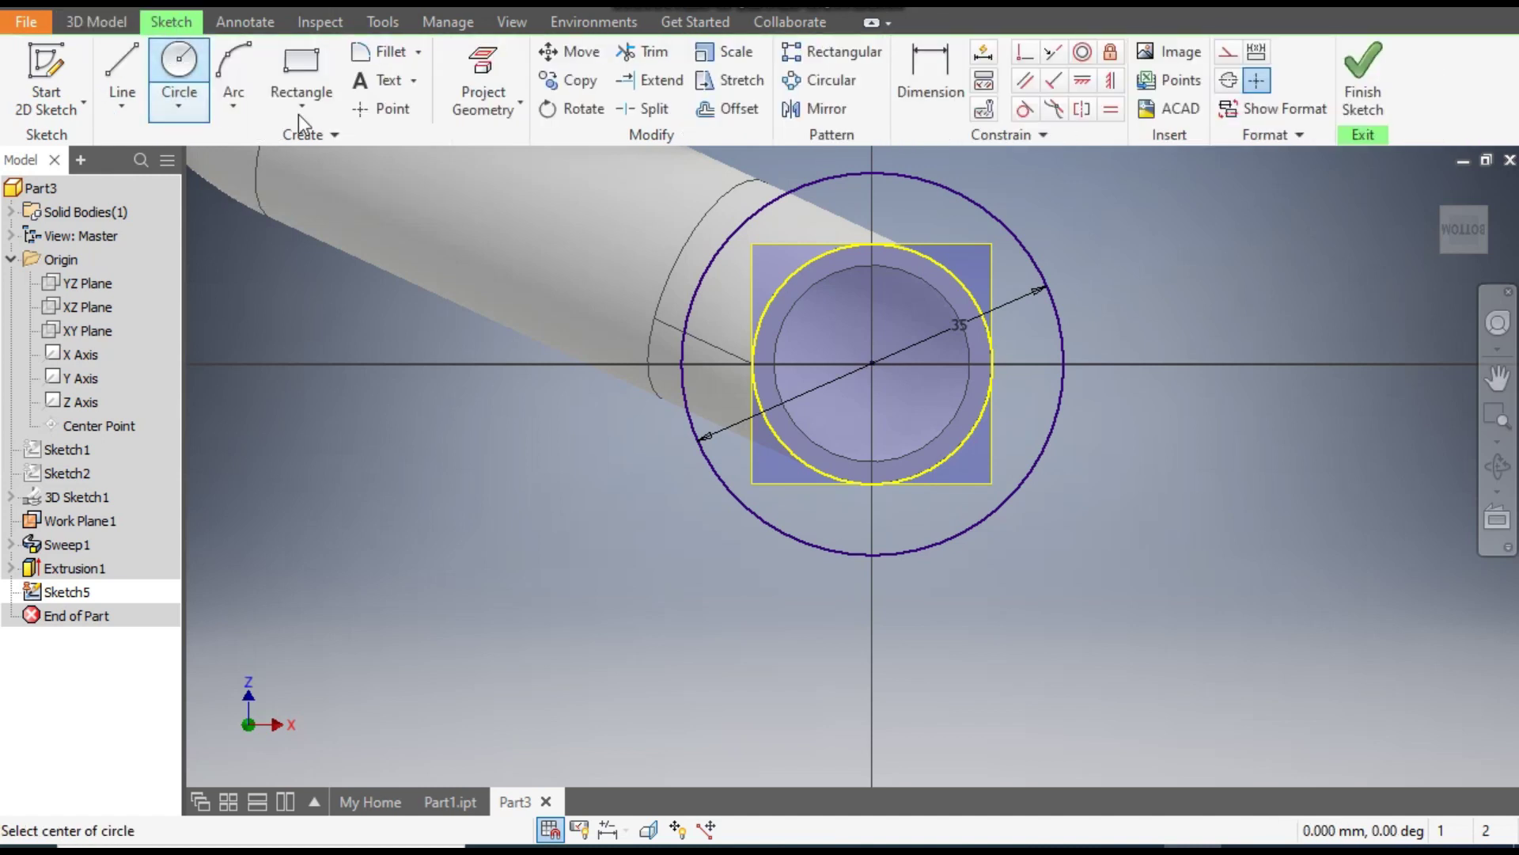
pyautogui.click(874, 363)
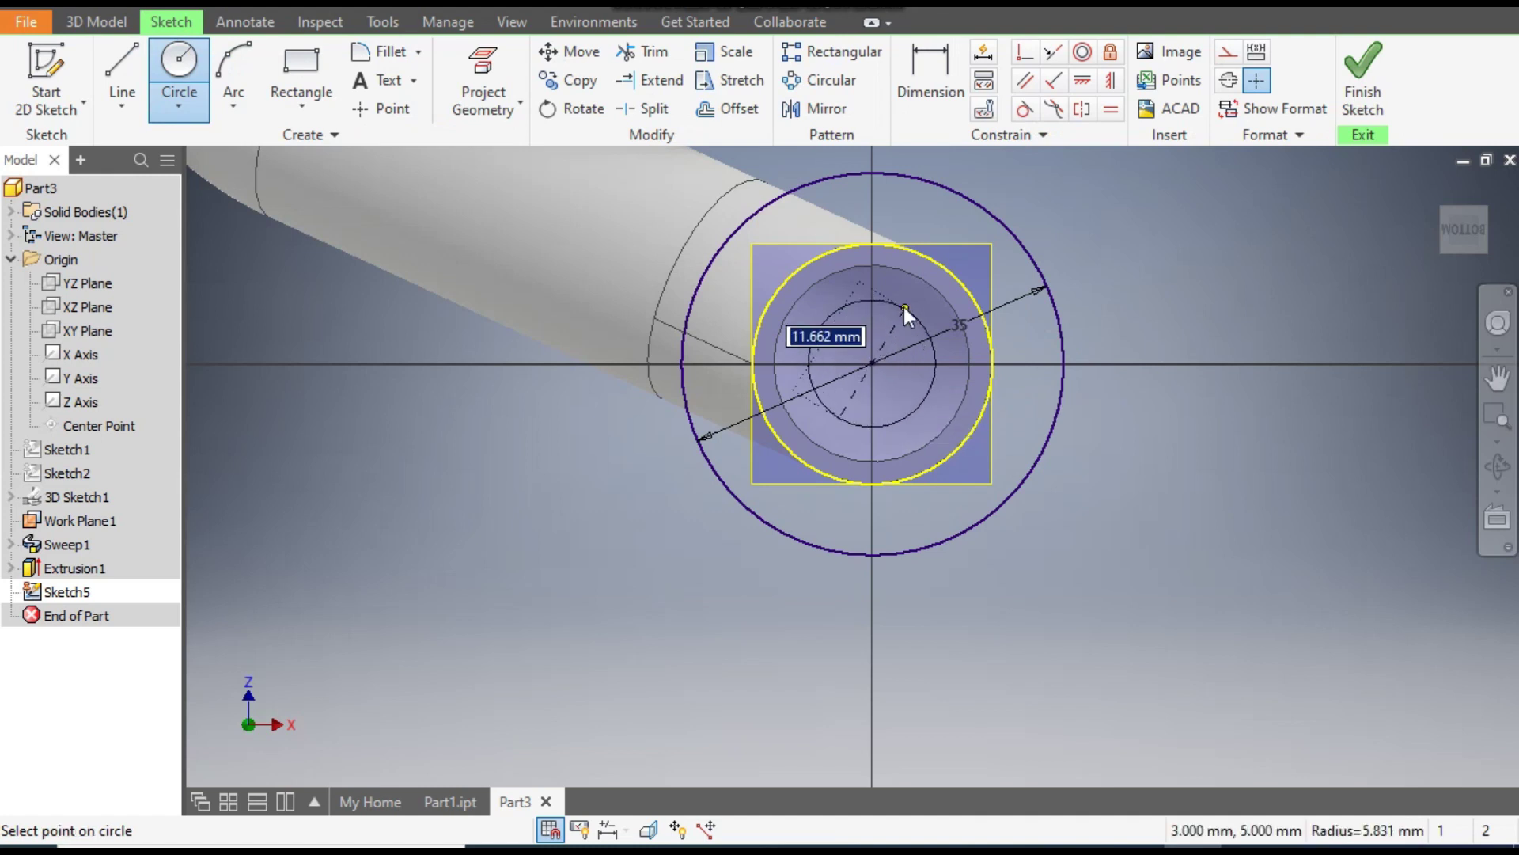
pyautogui.write('1')
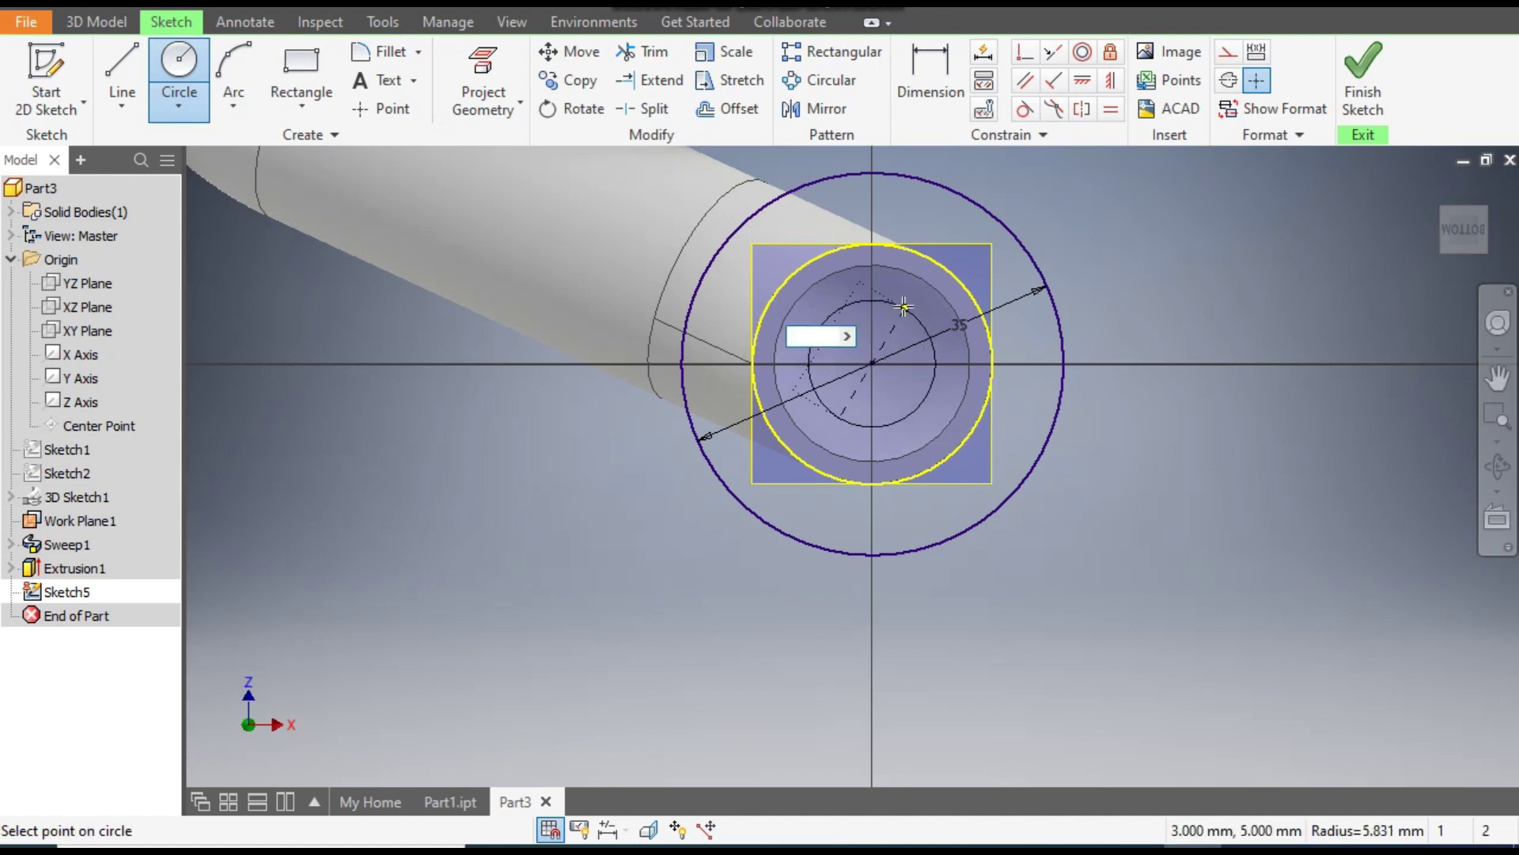
pyautogui.write('22')
pyautogui.press('Return')
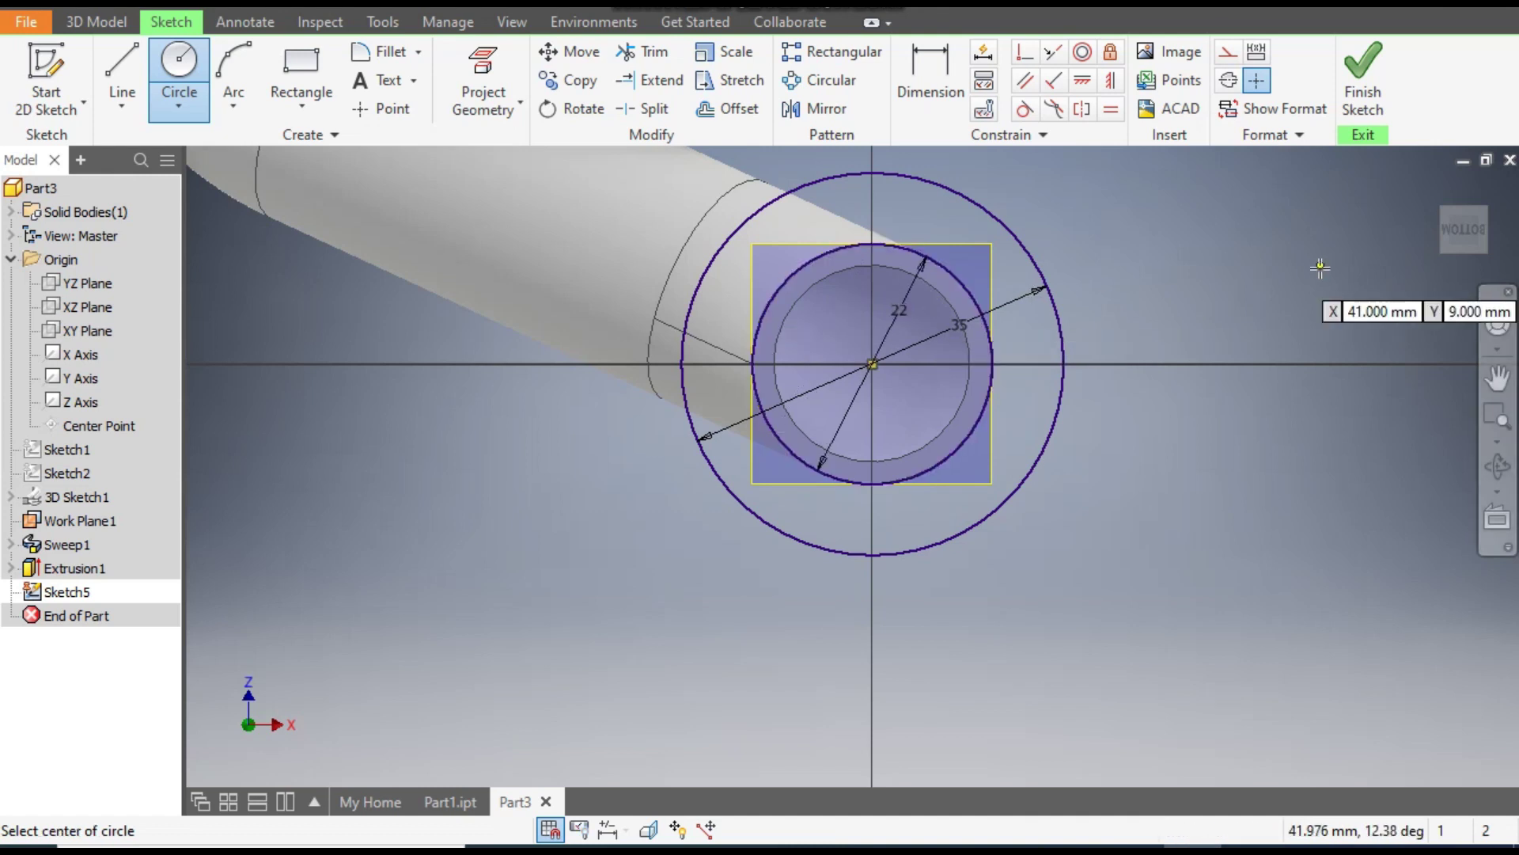
pyautogui.click(1357, 81)
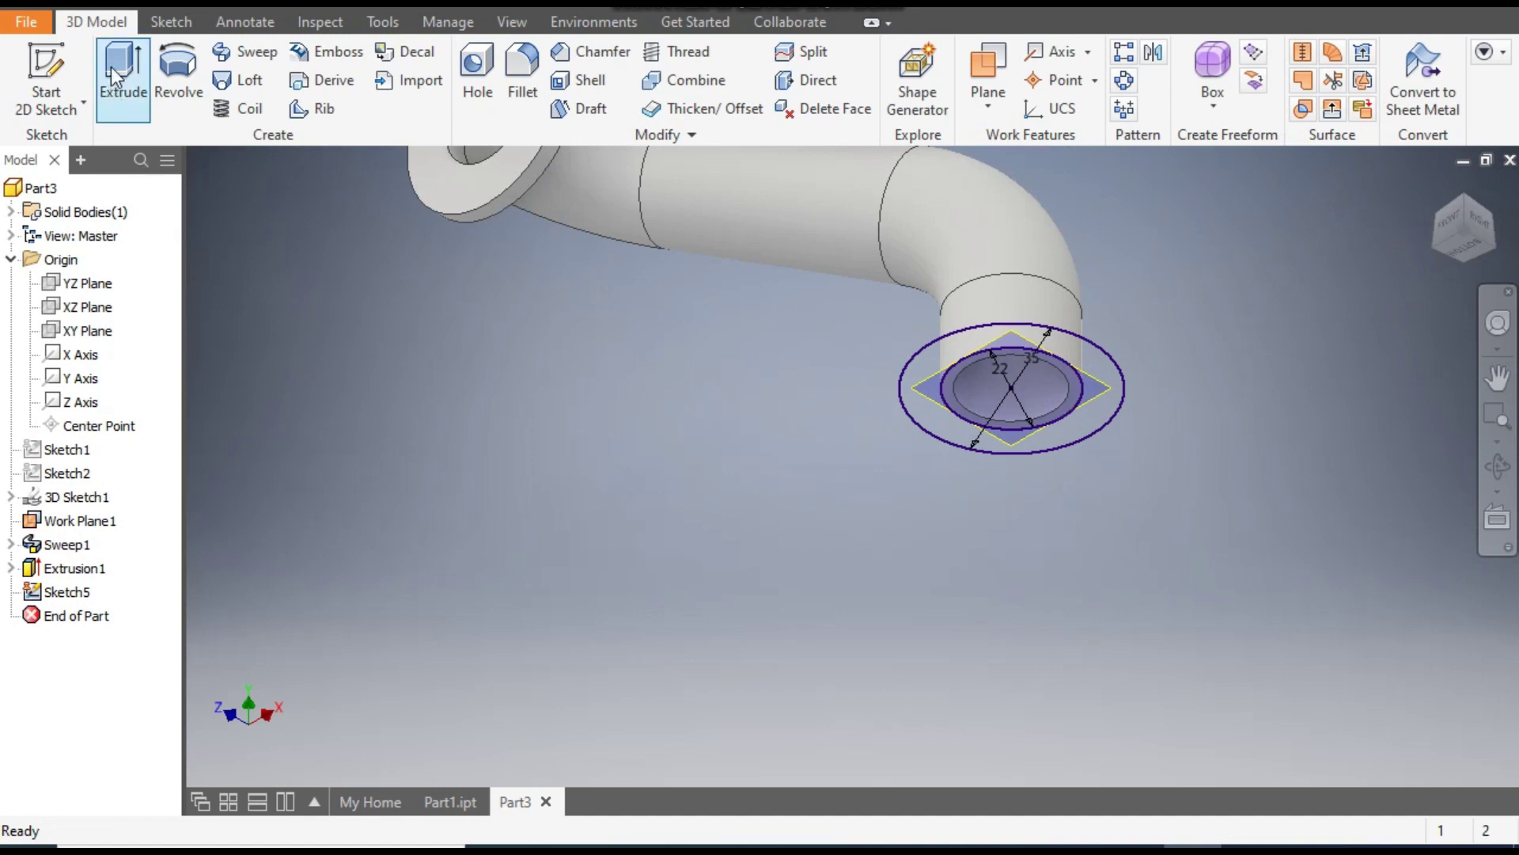
# Step: Extrude the ring between the 22 mm and 35 mm circles 3 mm back toward the pipe, joined as the lower flange
pyautogui.click(119, 77)
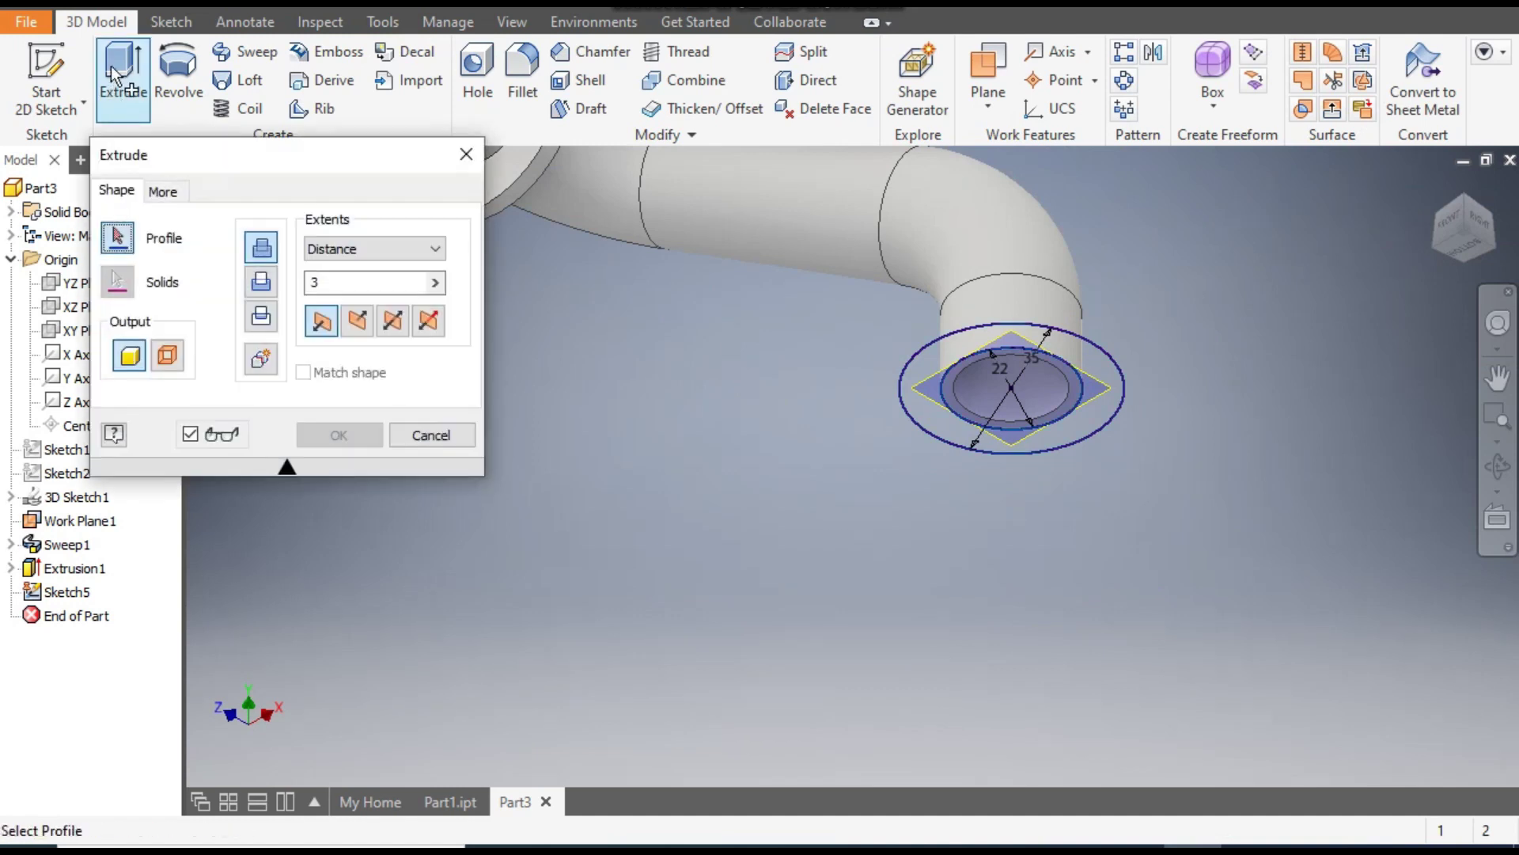
pyautogui.click(939, 355)
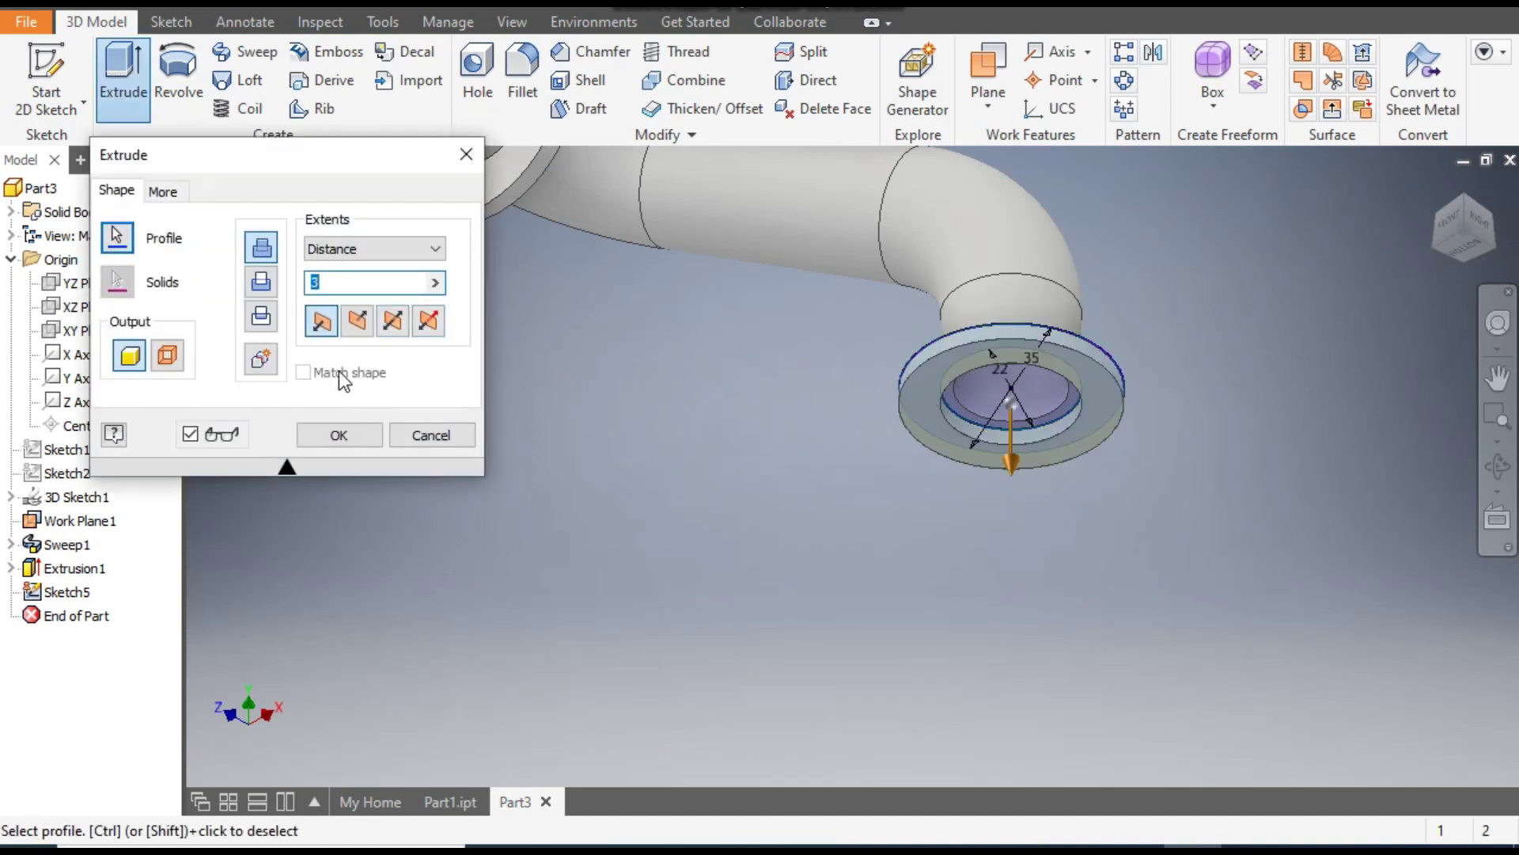
pyautogui.click(357, 322)
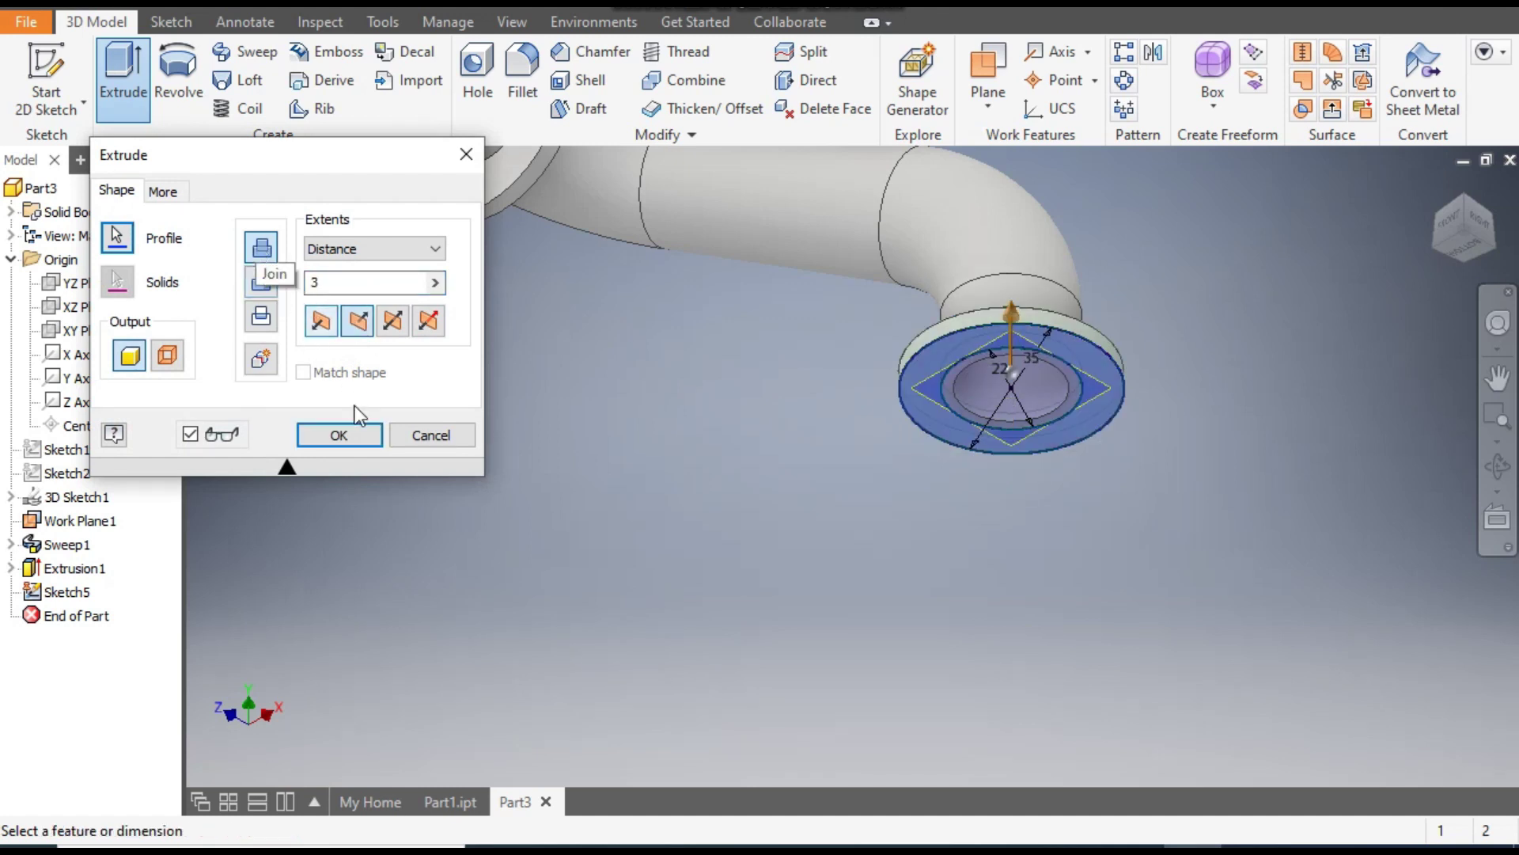
pyautogui.click(353, 438)
# Step: Start a new 2D sketch on the outer face of the upper flange
pyautogui.scroll(3, 747, 510)
pyautogui.moveTo(747, 510); pyautogui.dragTo(828, 570, button='middle')
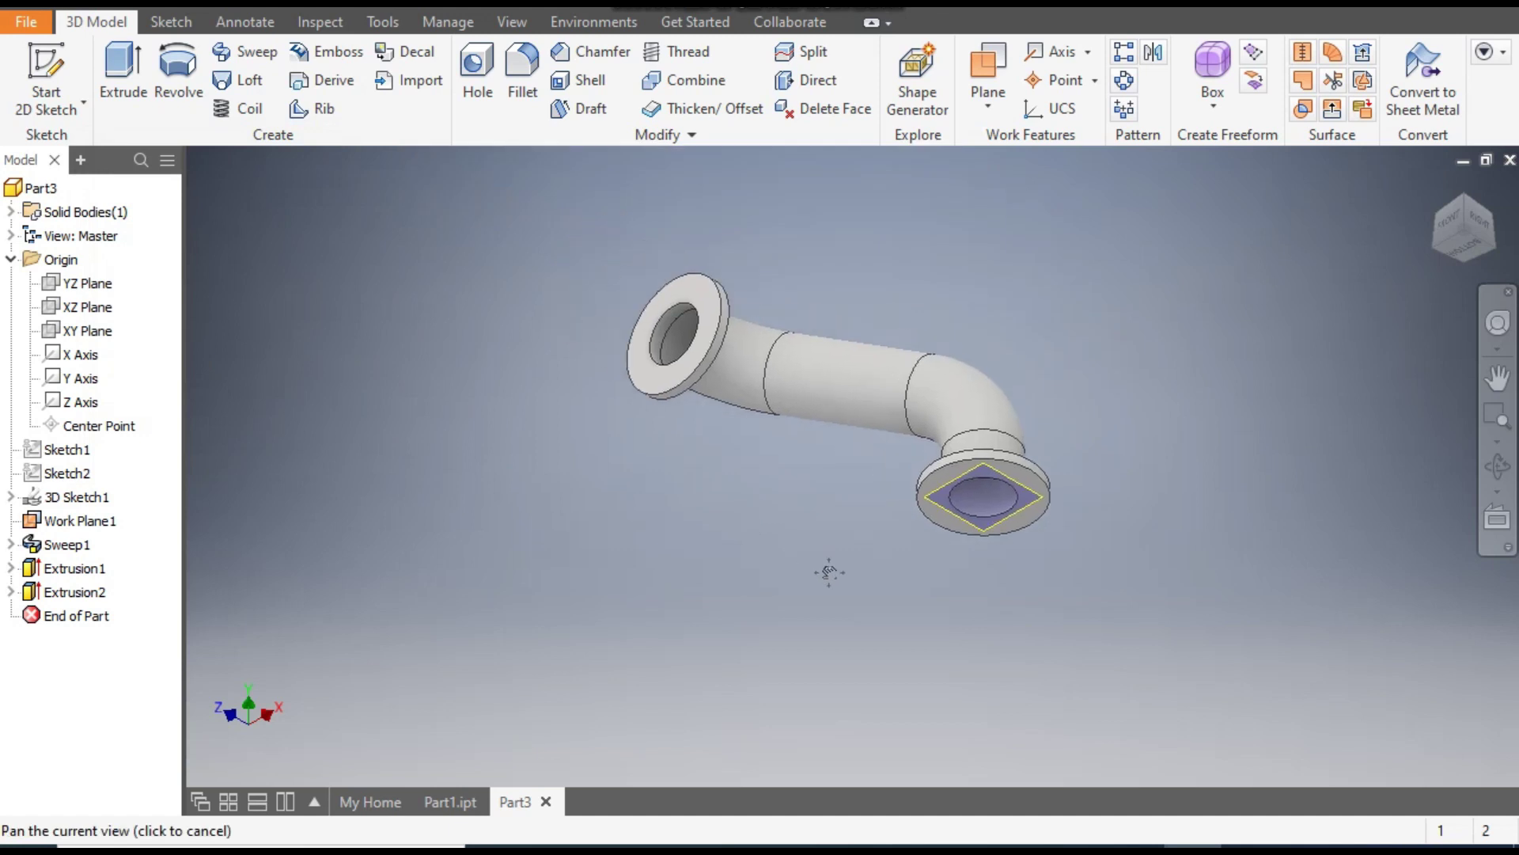
pyautogui.moveTo(947, 254); pyautogui.dragTo(961, 267, button='middle')
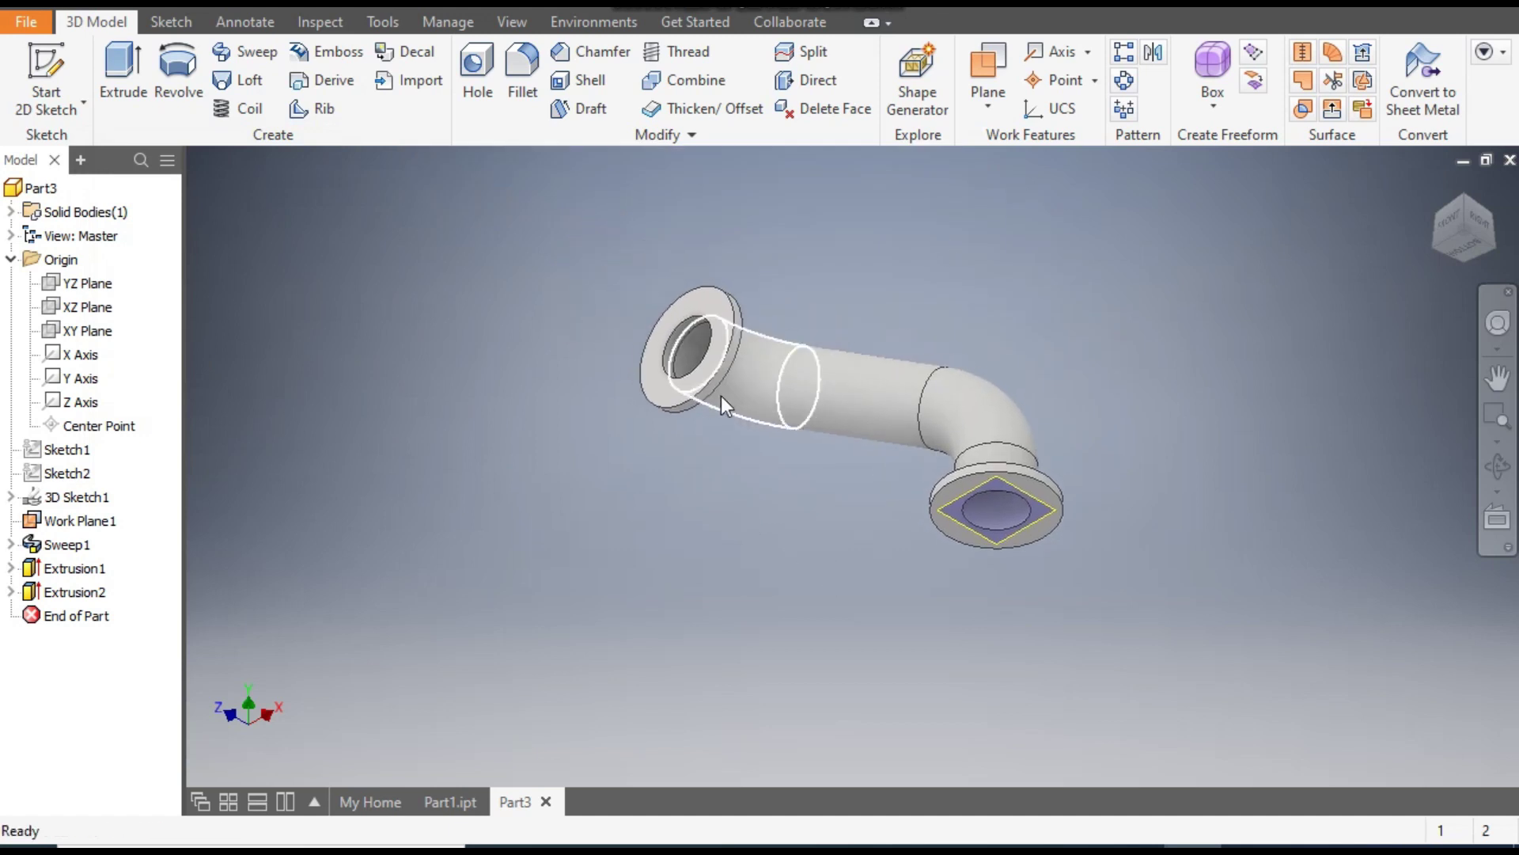
pyautogui.scroll(-3, 712, 380)
pyautogui.click(658, 212)
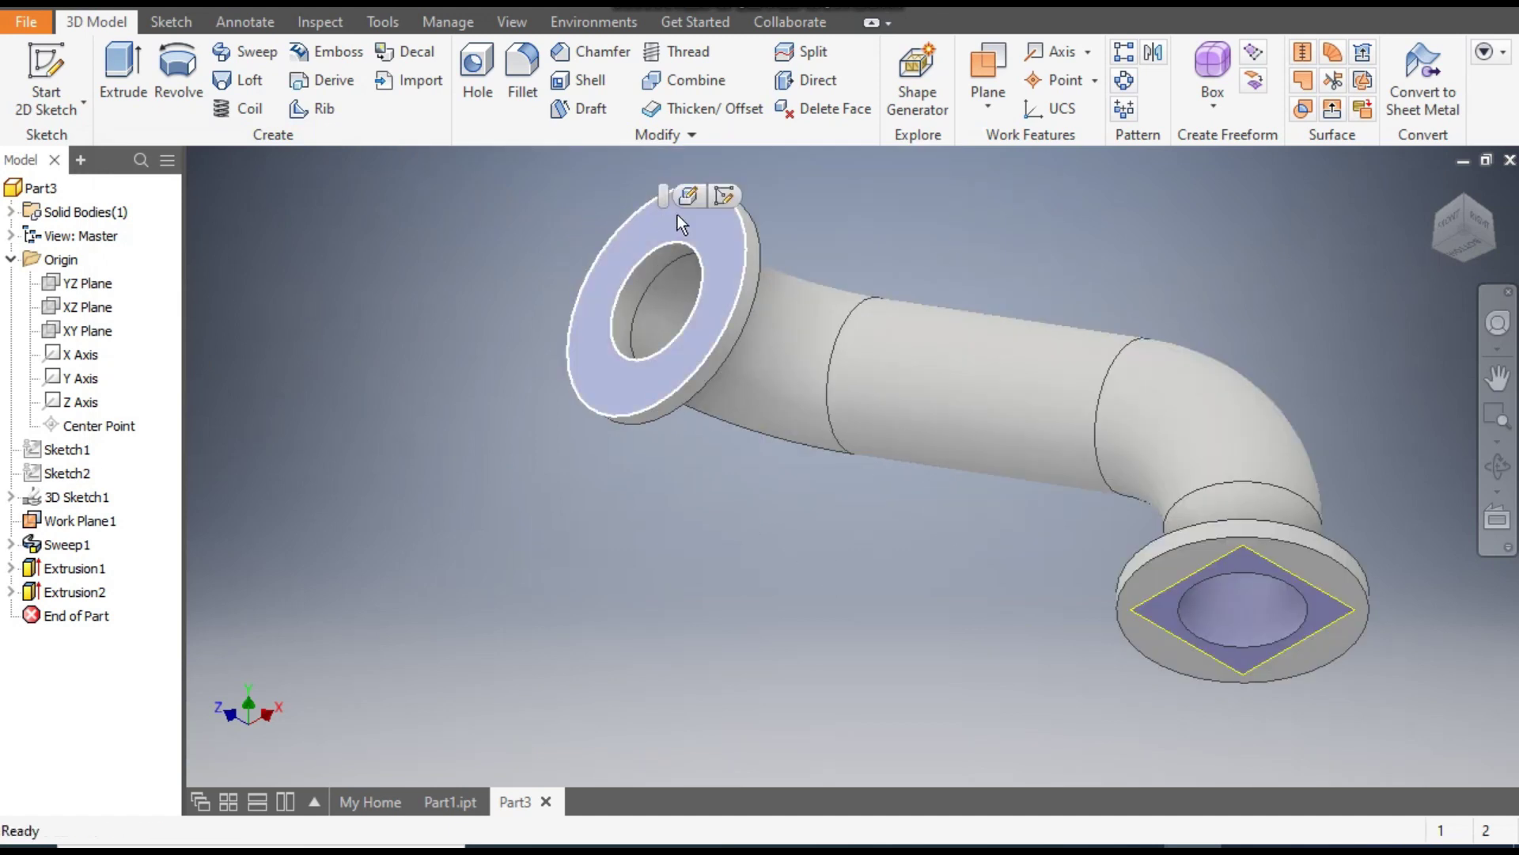
pyautogui.click(724, 197)
pyautogui.moveTo(725, 198); pyautogui.dragTo(1079, 699, button='middle')
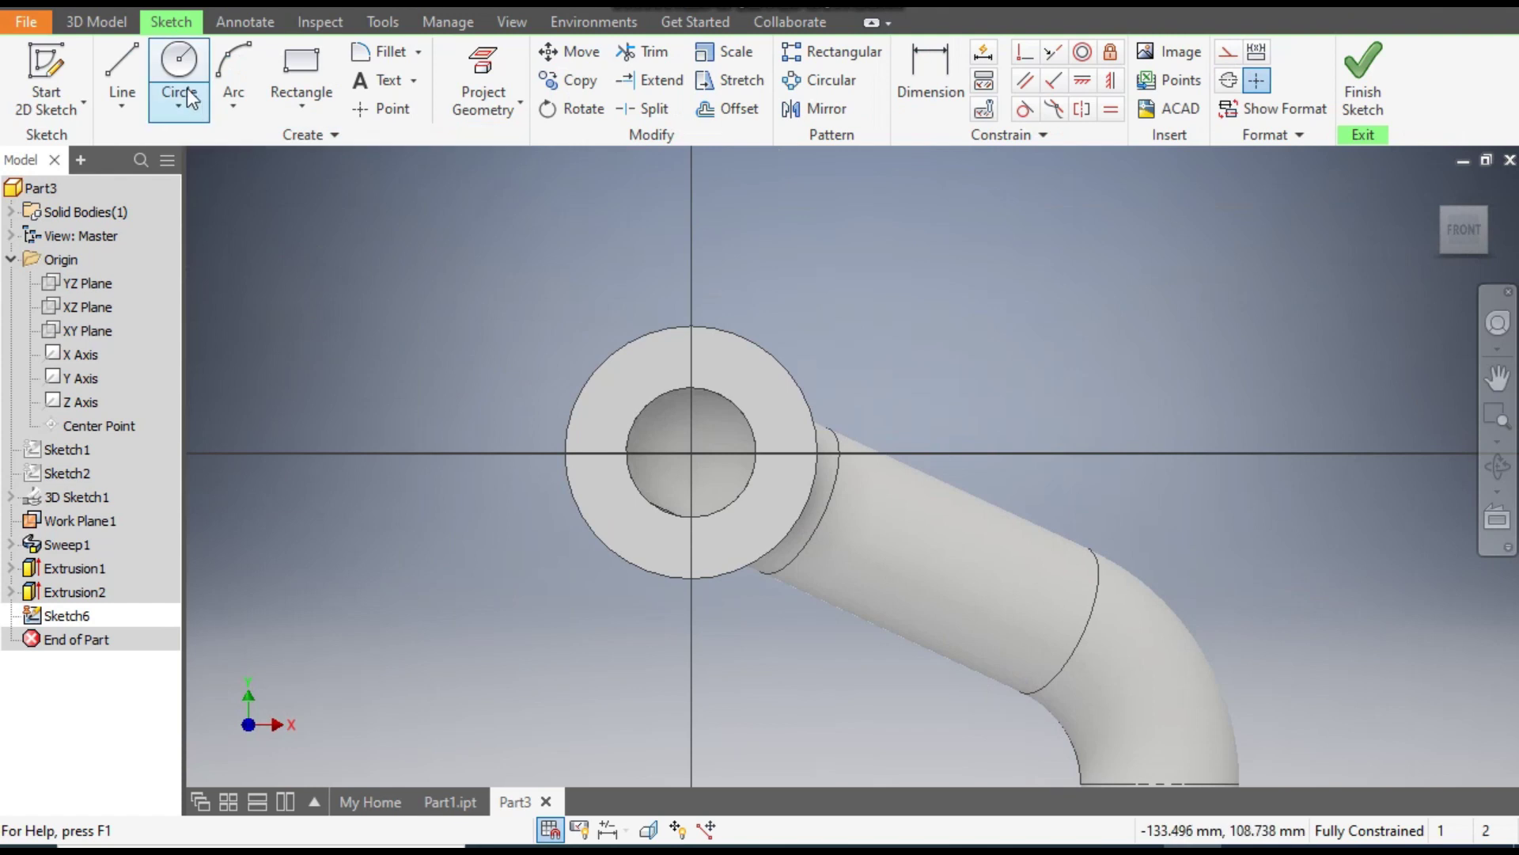
# Step: Draw a 30 mm diameter circle from the flange center and a 3 mm circle centered on its top point
pyautogui.click(177, 69)
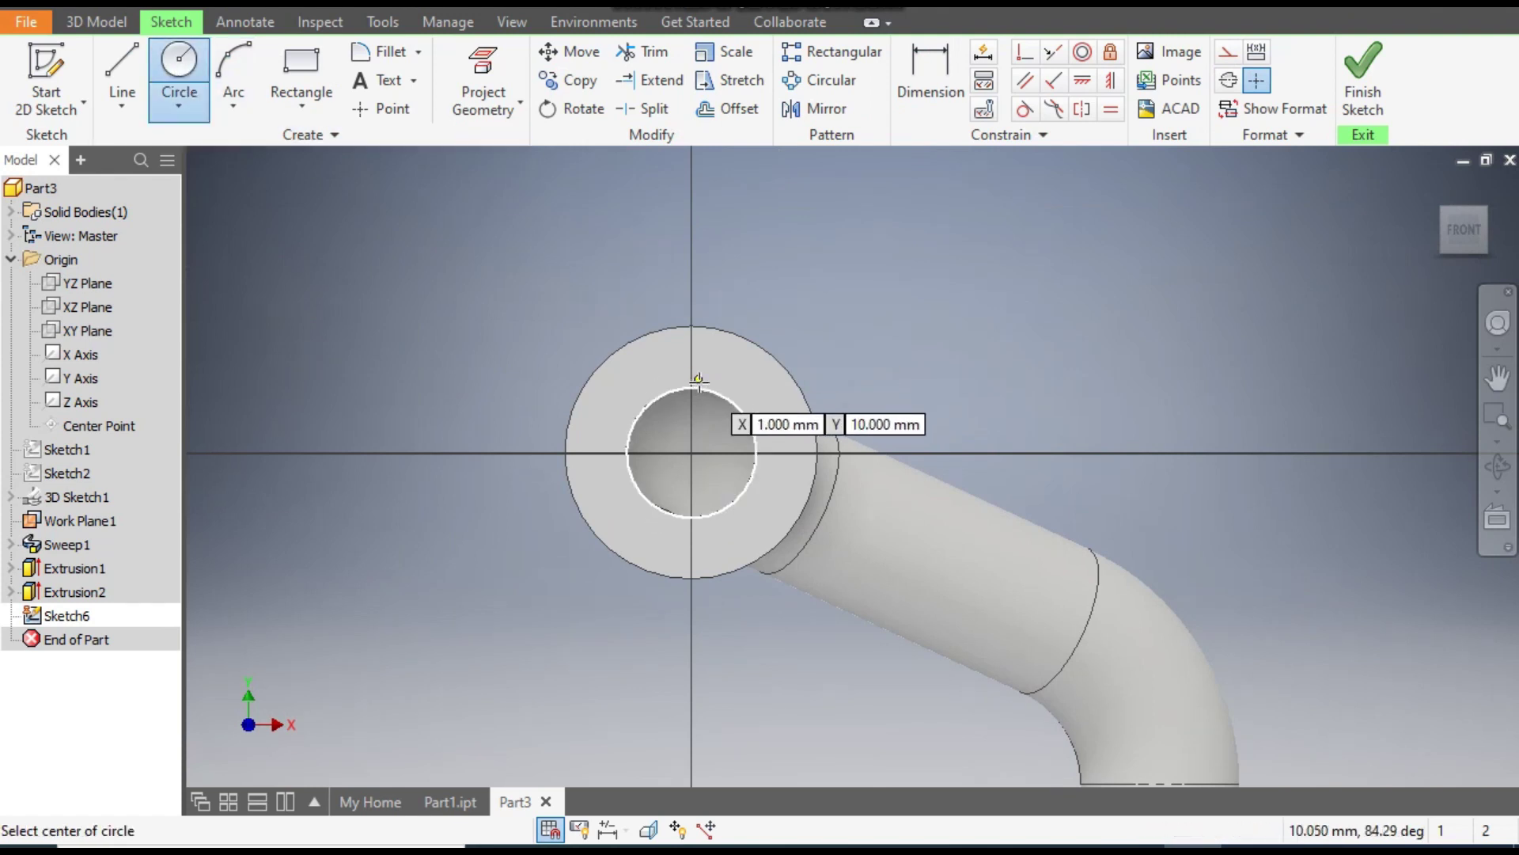
pyautogui.click(691, 452)
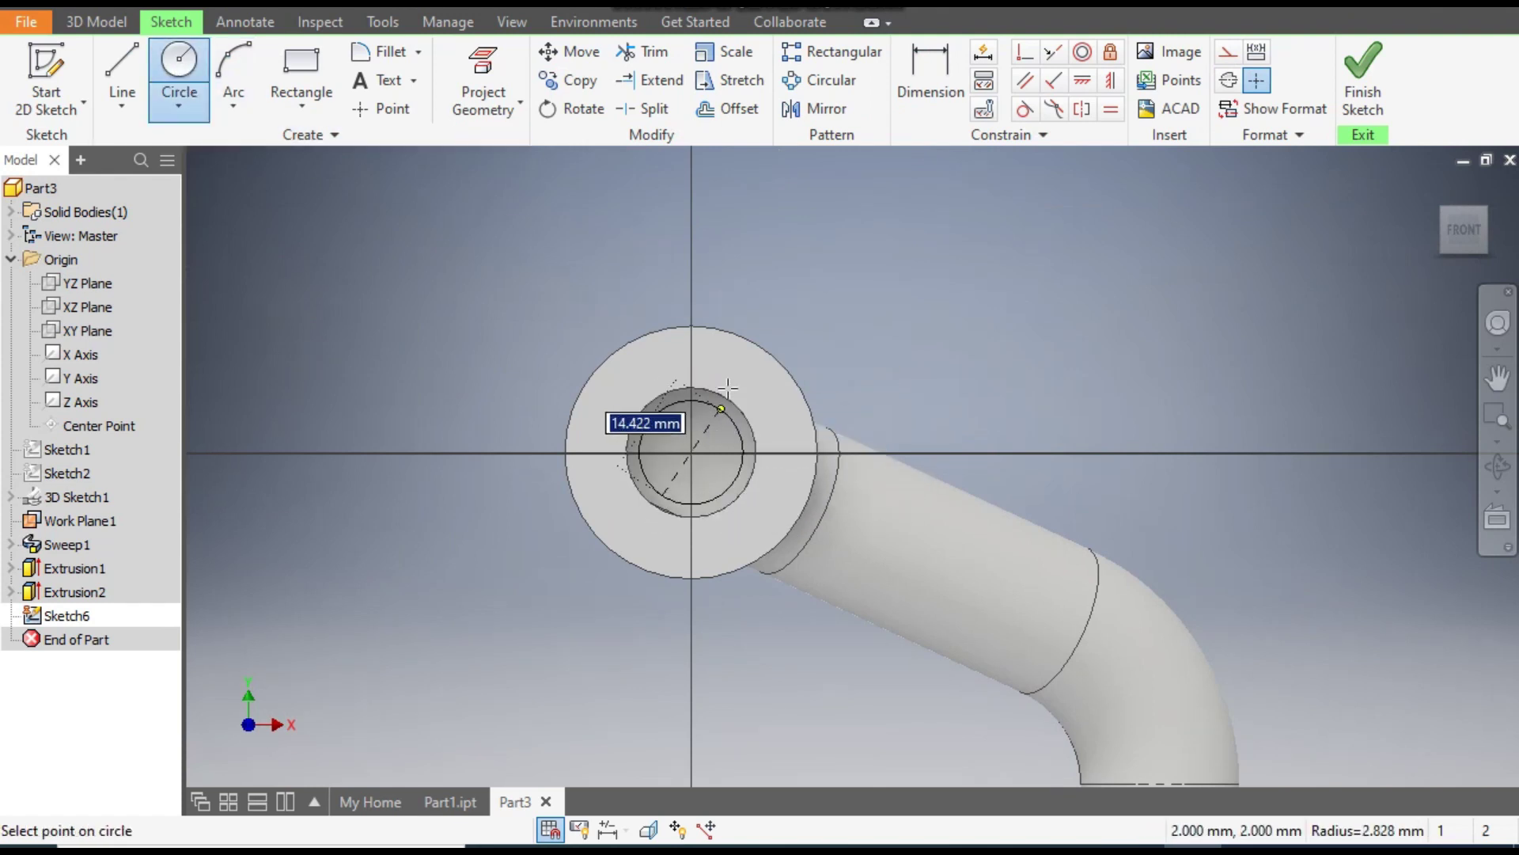
pyautogui.write('0')
pyautogui.press('Return')
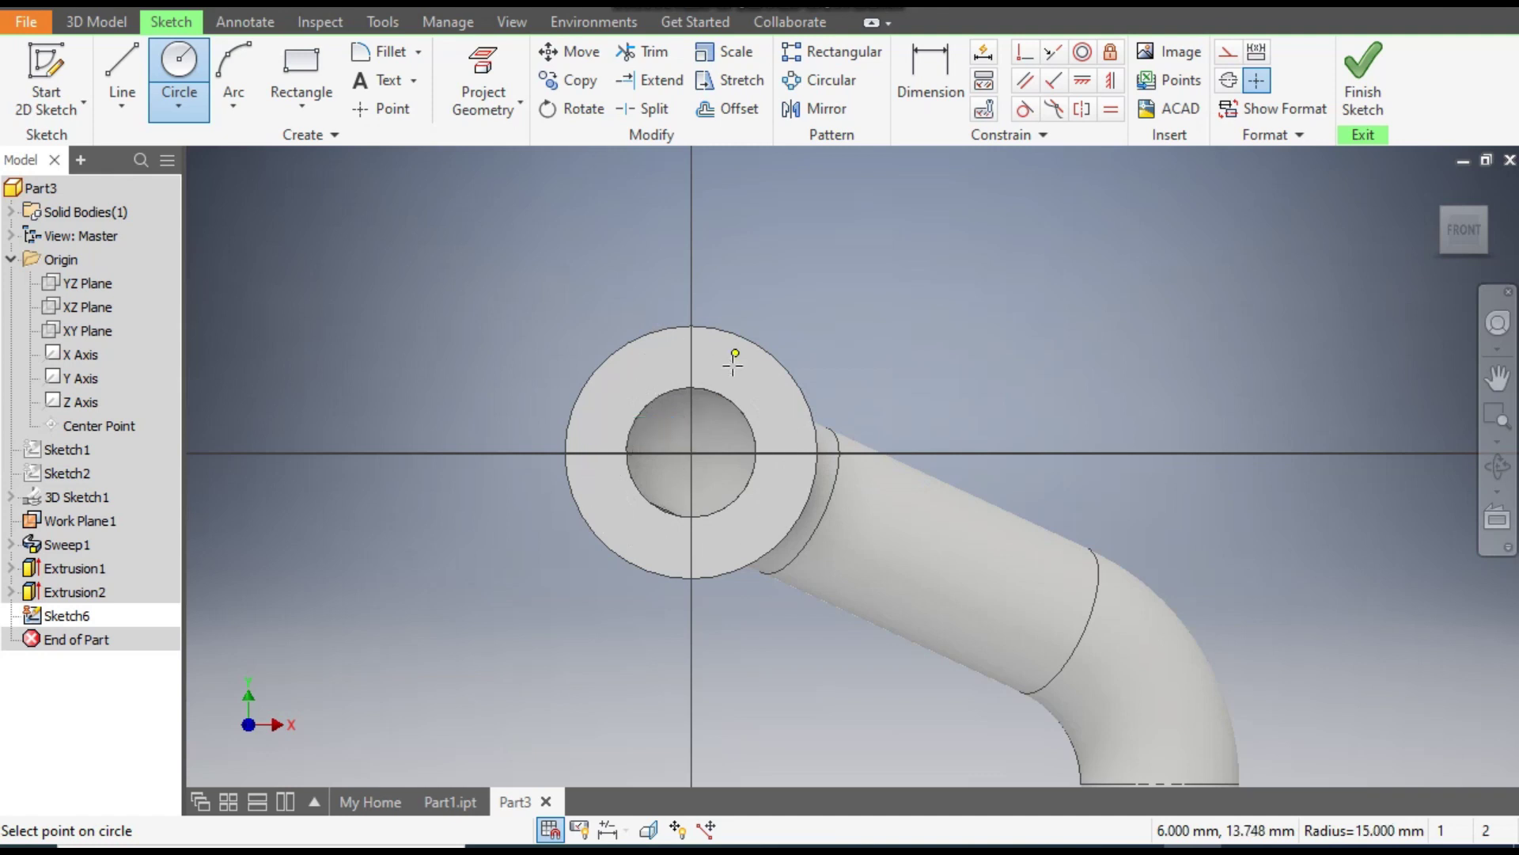
pyautogui.click(691, 343)
pyautogui.write('3')
pyautogui.press('Return')
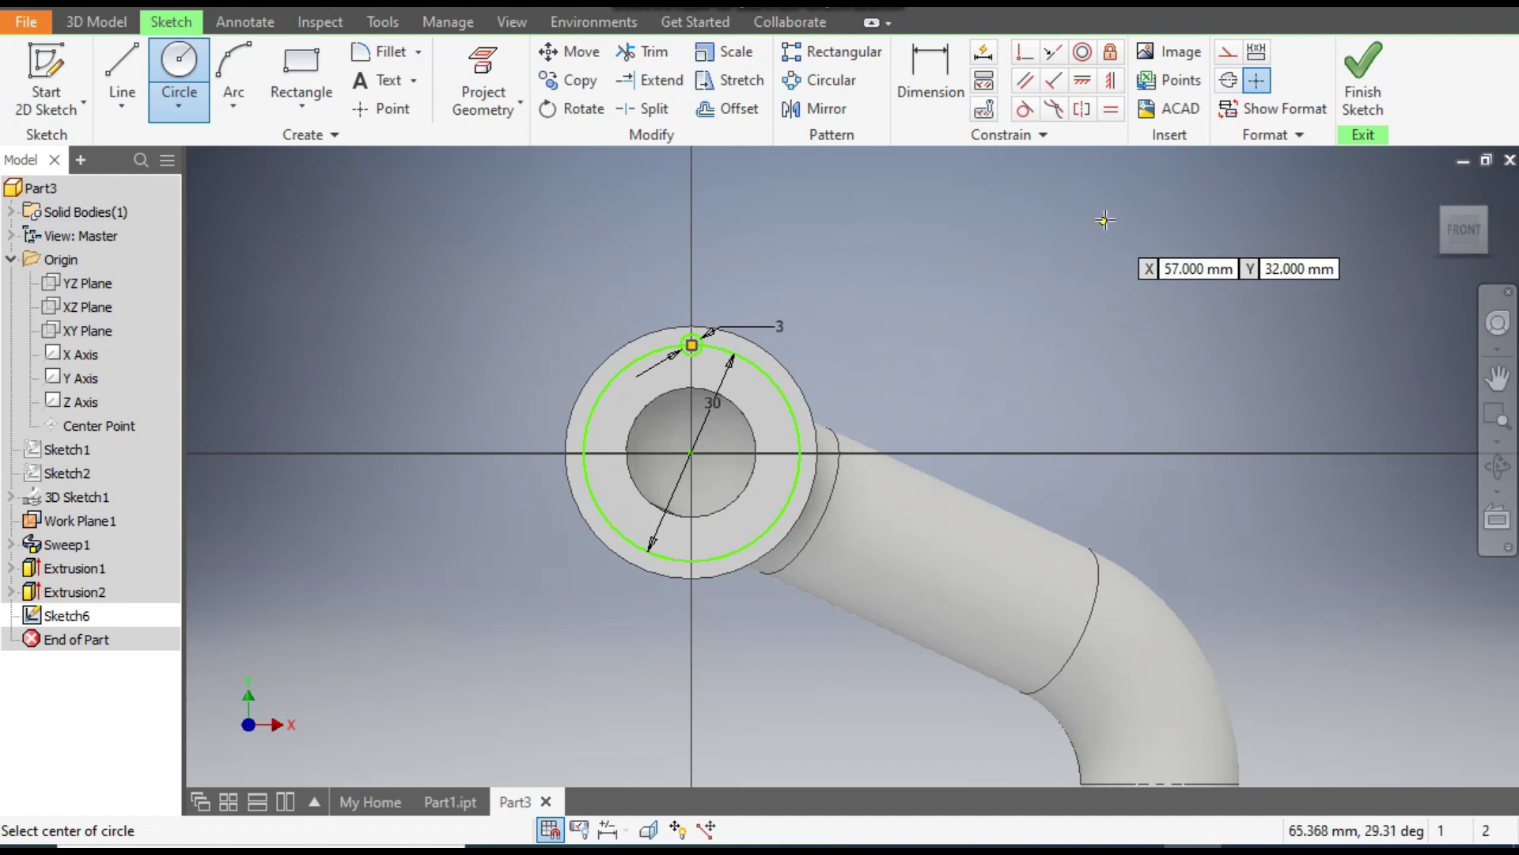
# Step: Make the 30 mm circle concentric with the flange's outer circular edge
pyautogui.click(1083, 51)
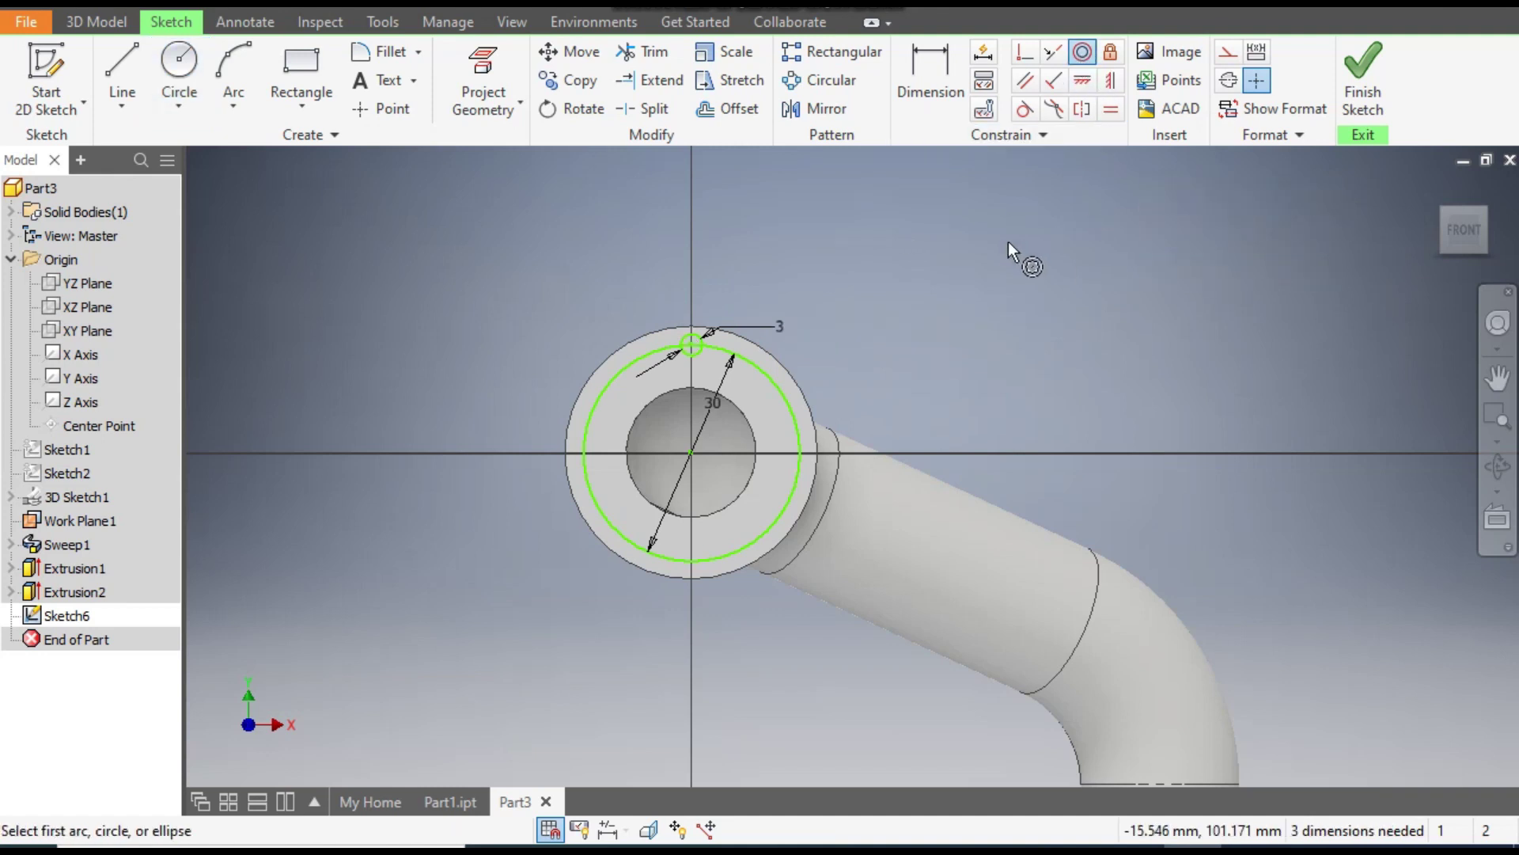
pyautogui.click(756, 364)
pyautogui.click(782, 364)
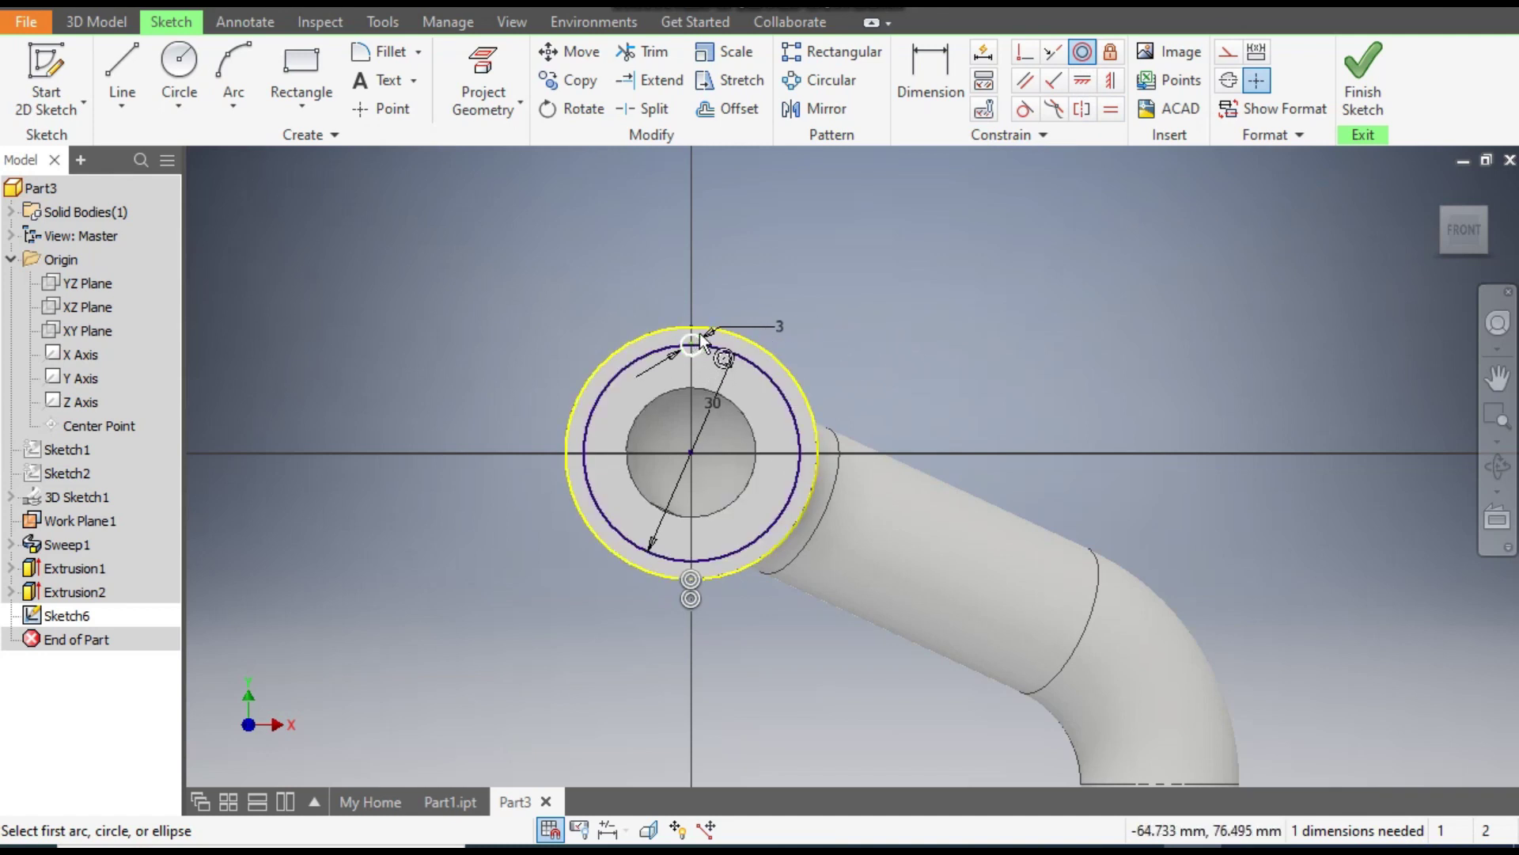
# Step: Constrain the 3 mm circle's center vertically in line with the flange center
pyautogui.click(1110, 84)
pyautogui.click(693, 345)
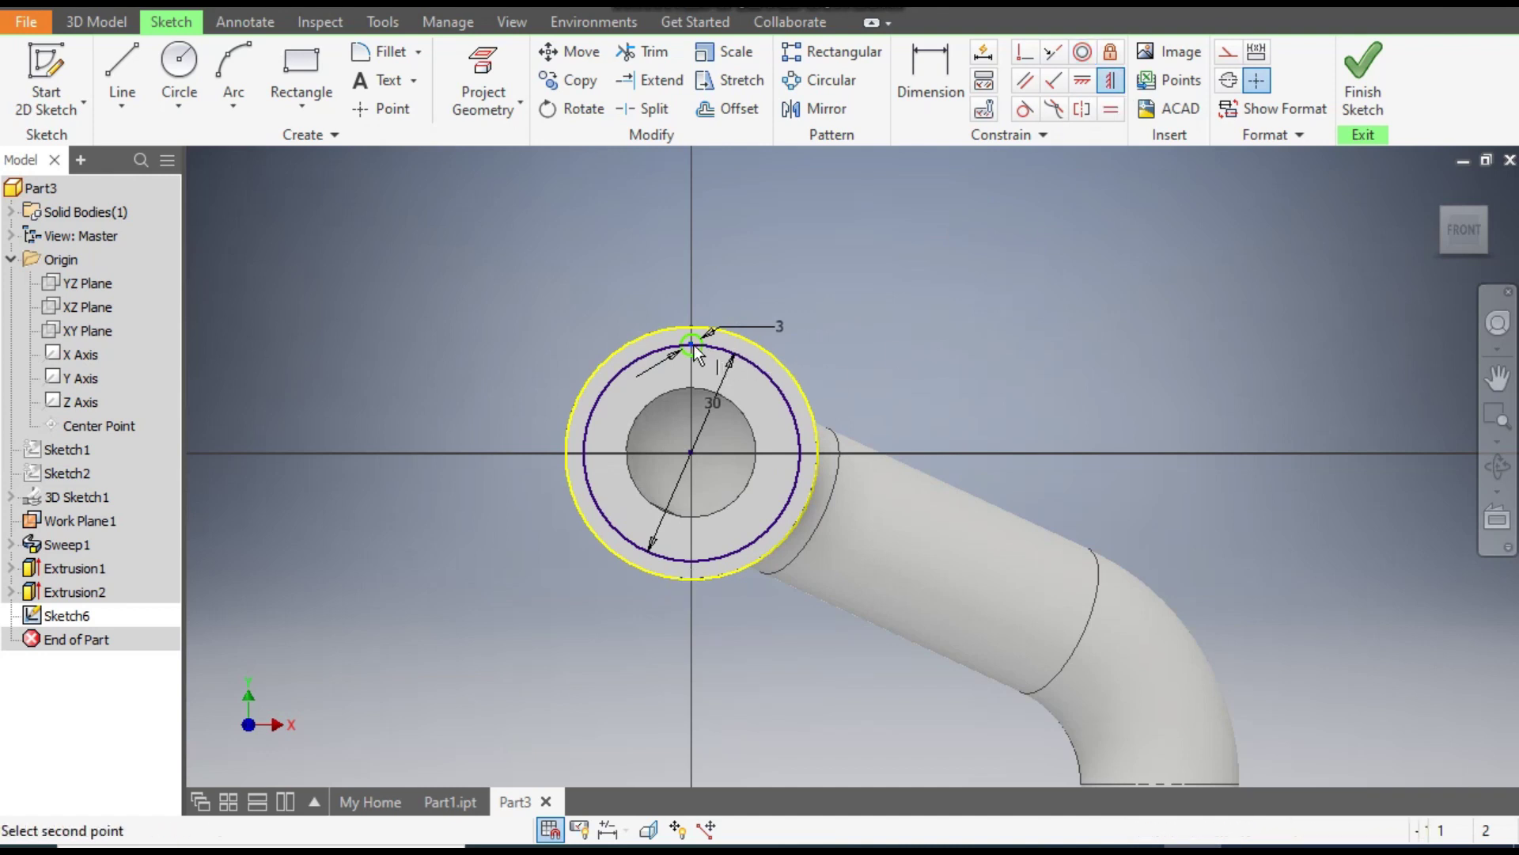
pyautogui.click(691, 453)
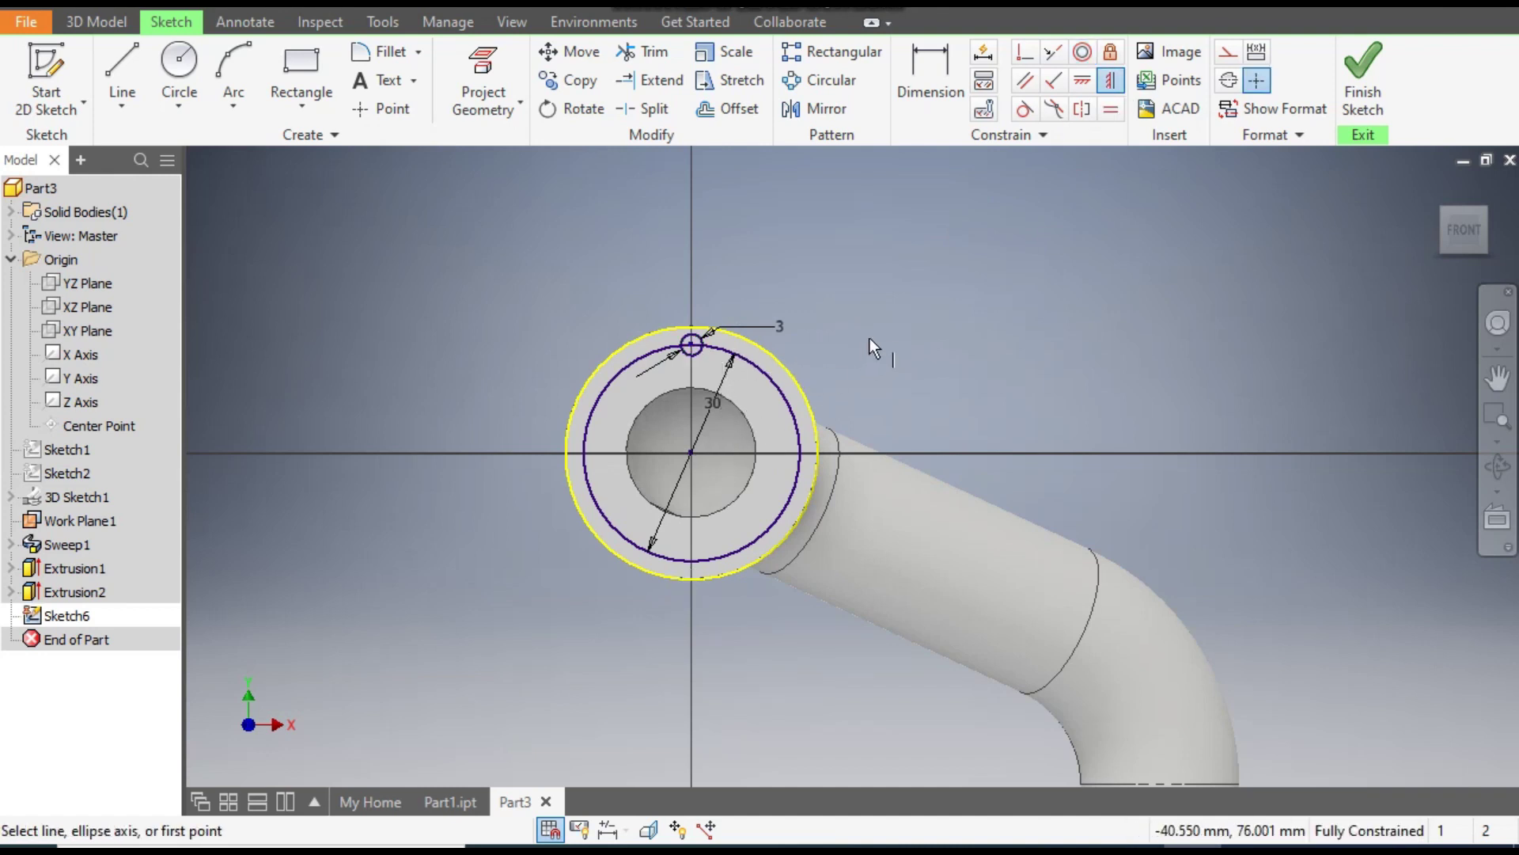
pyautogui.press('Escape')
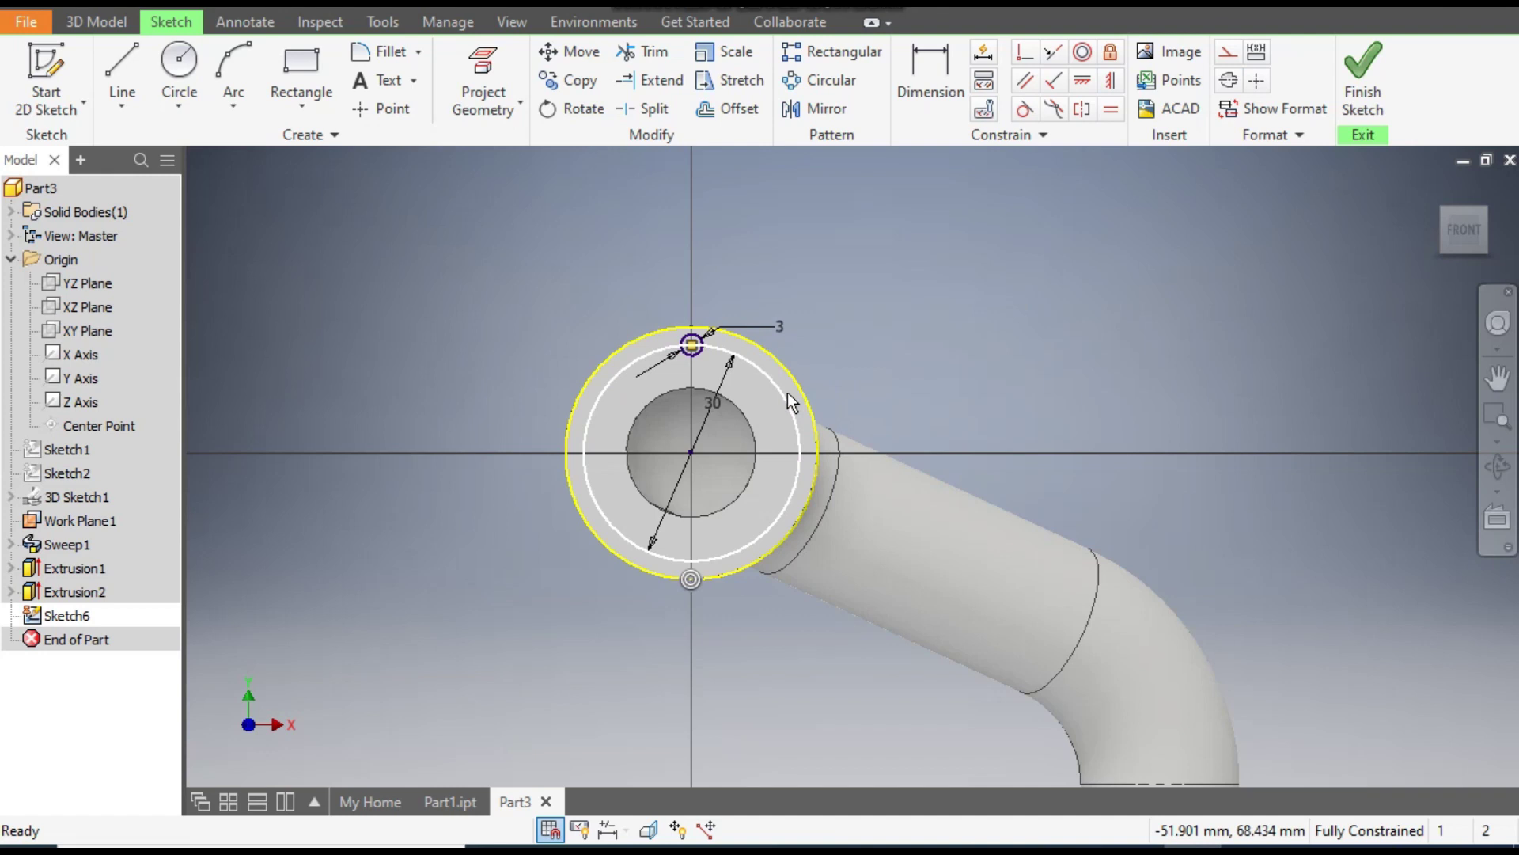
# Step: Convert the 30 mm circle to construction geometry
pyautogui.click(792, 371)
pyautogui.click(1227, 52)
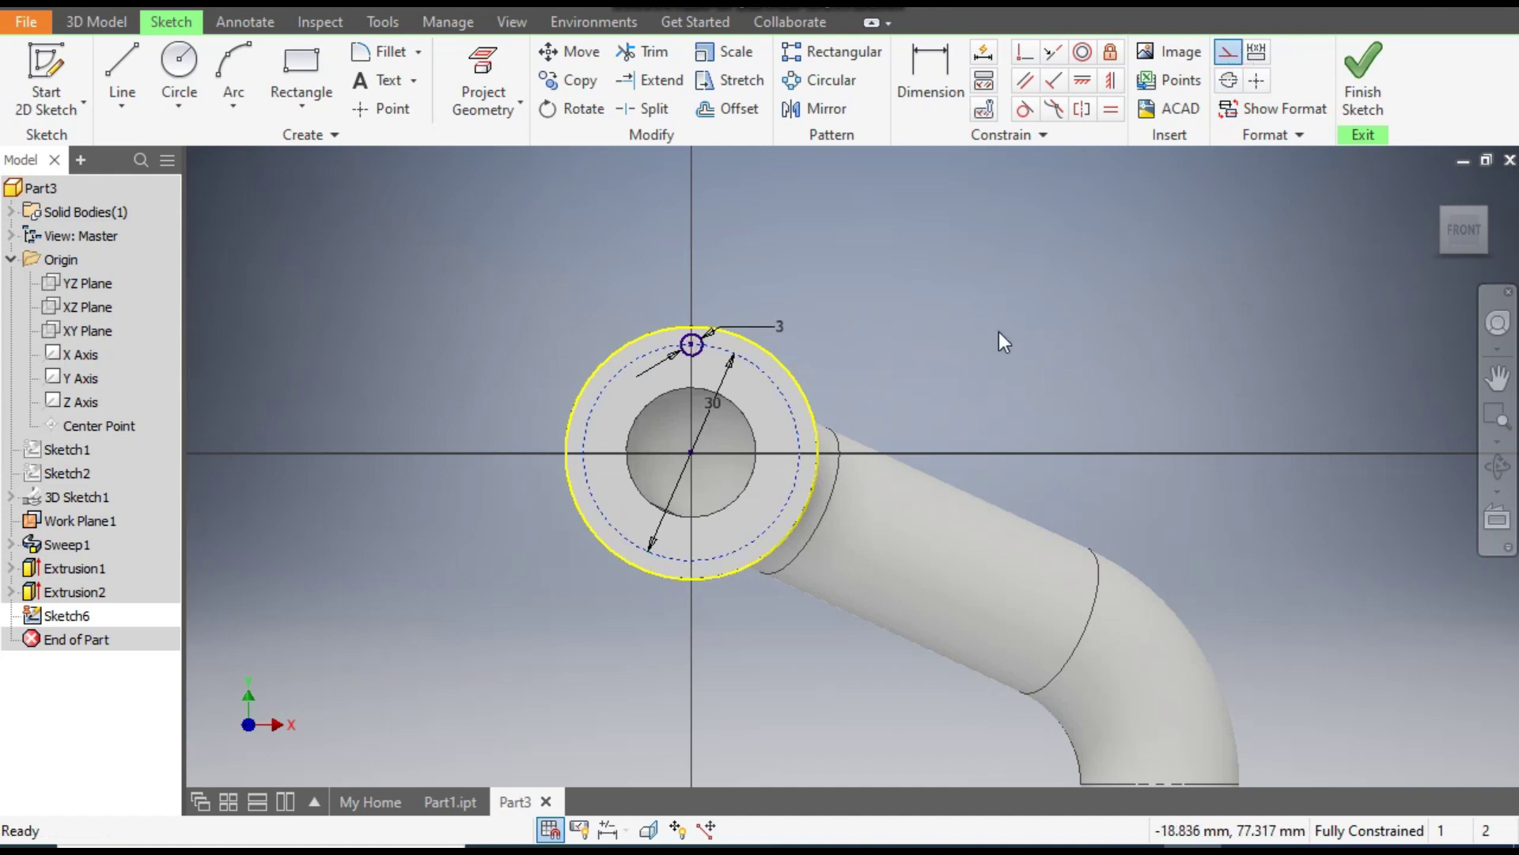
pyautogui.click(943, 337)
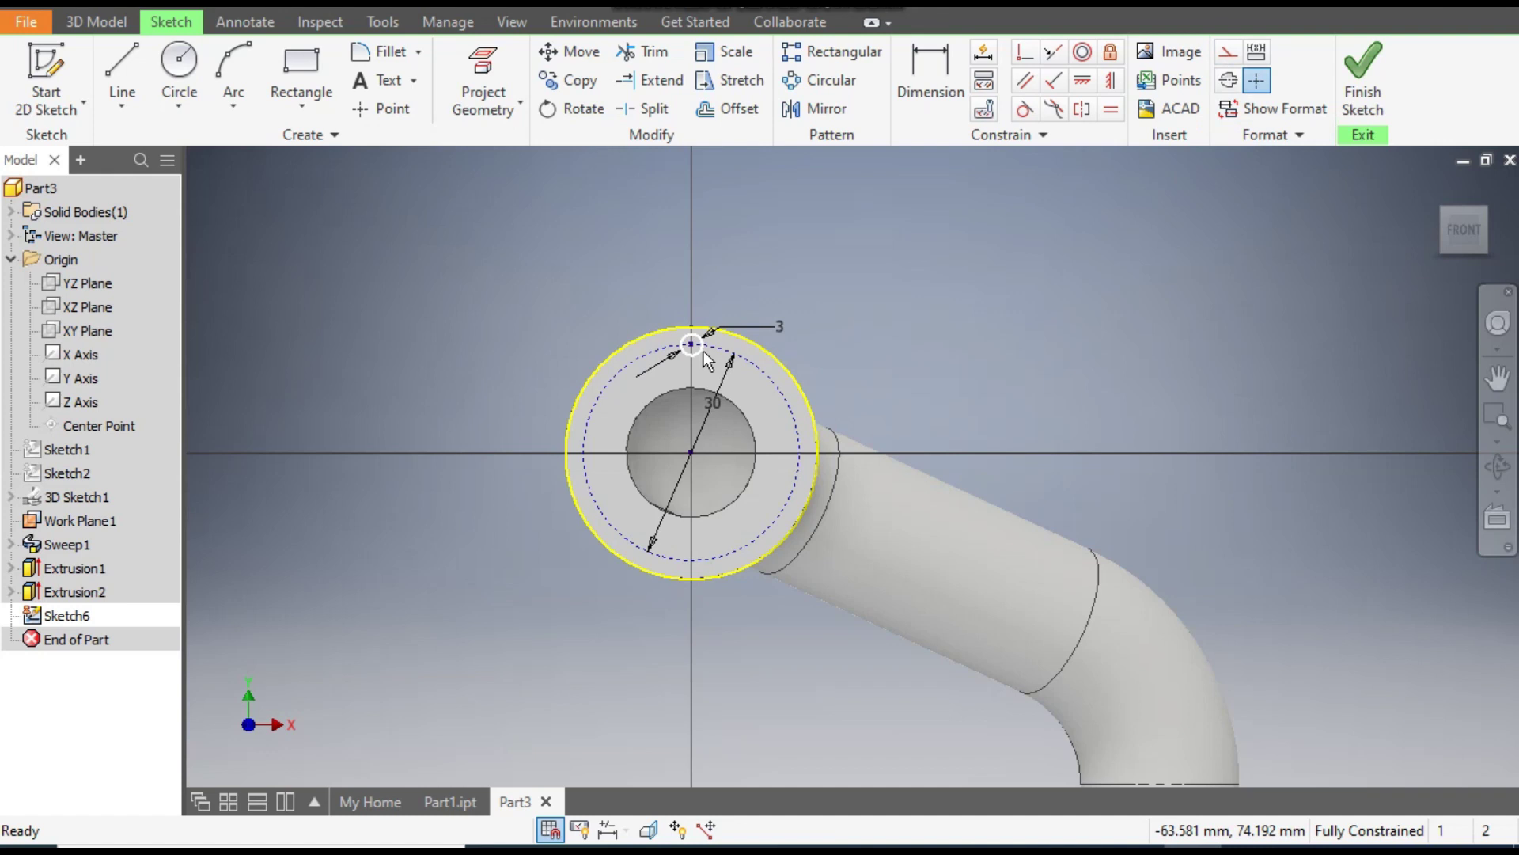
# Step: Circular-pattern the 3 mm circle about the 30 mm circle's center with 6 instances over 360 degrees
pyautogui.click(704, 344)
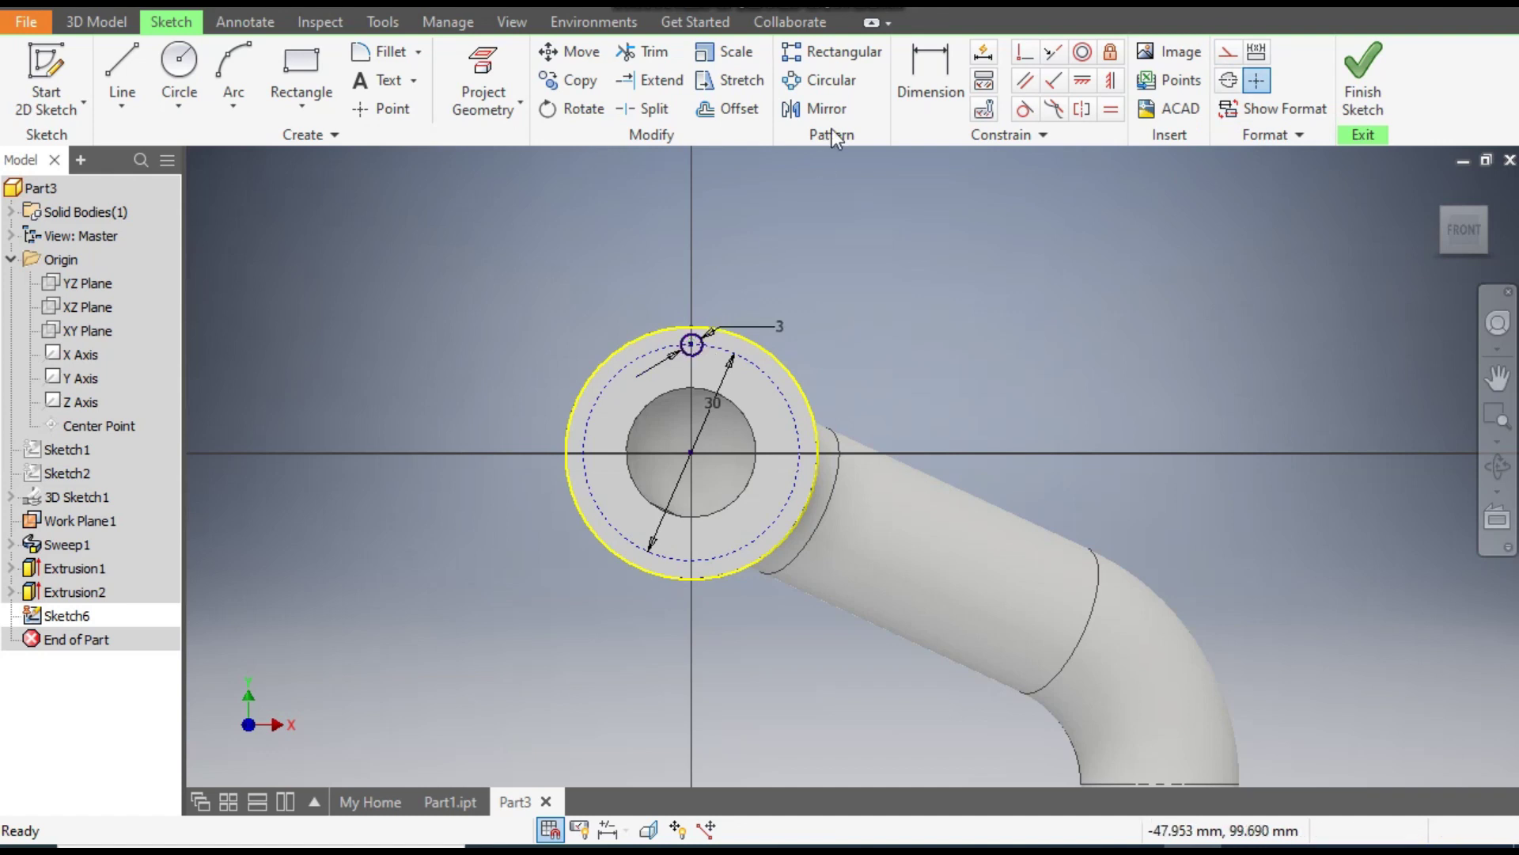
pyautogui.click(823, 87)
pyautogui.click(701, 345)
pyautogui.click(351, 216)
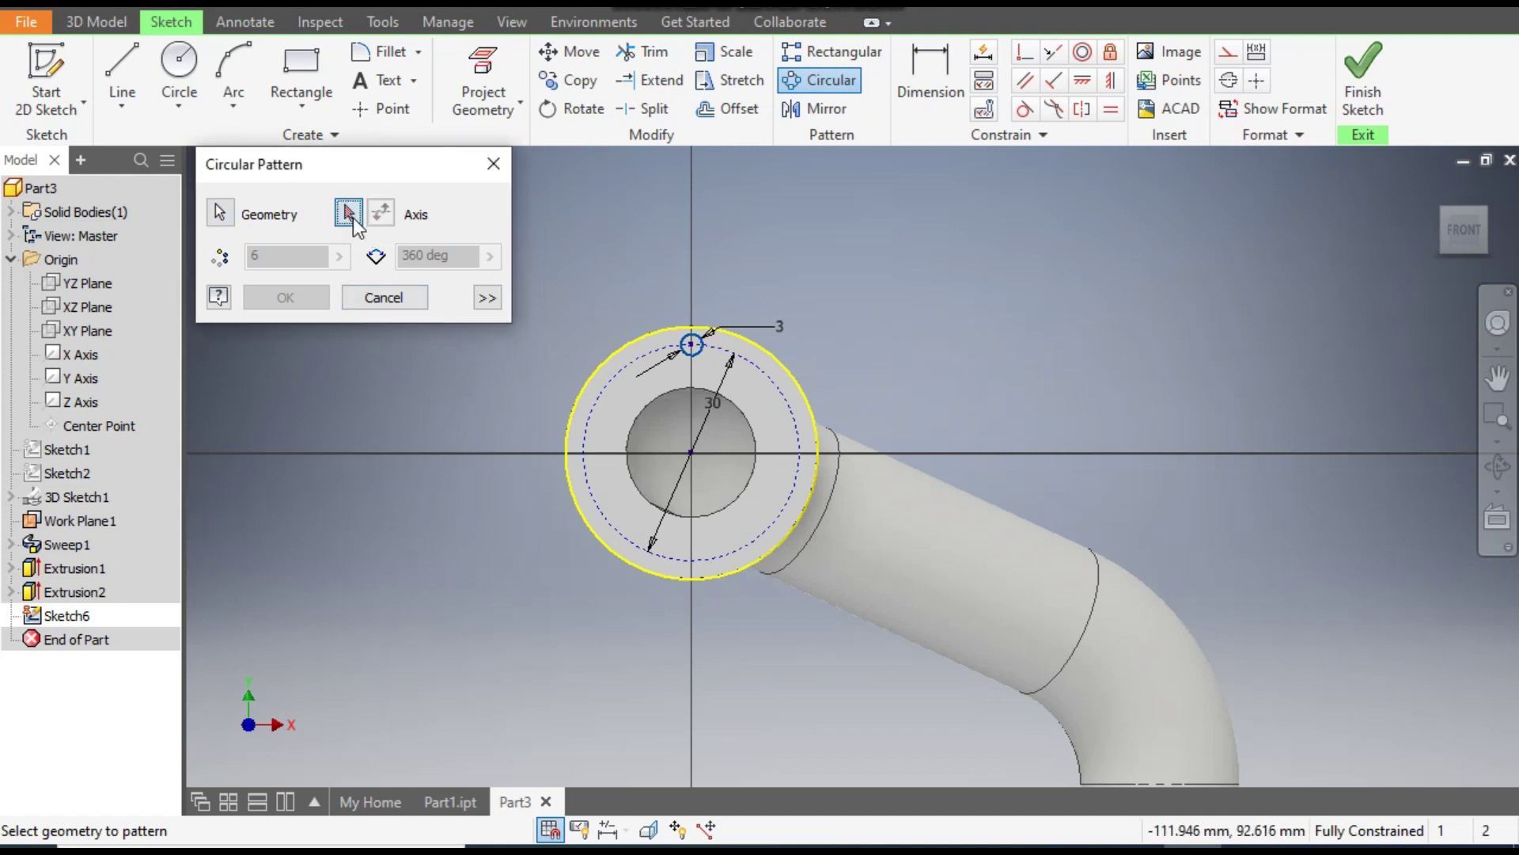
pyautogui.click(726, 356)
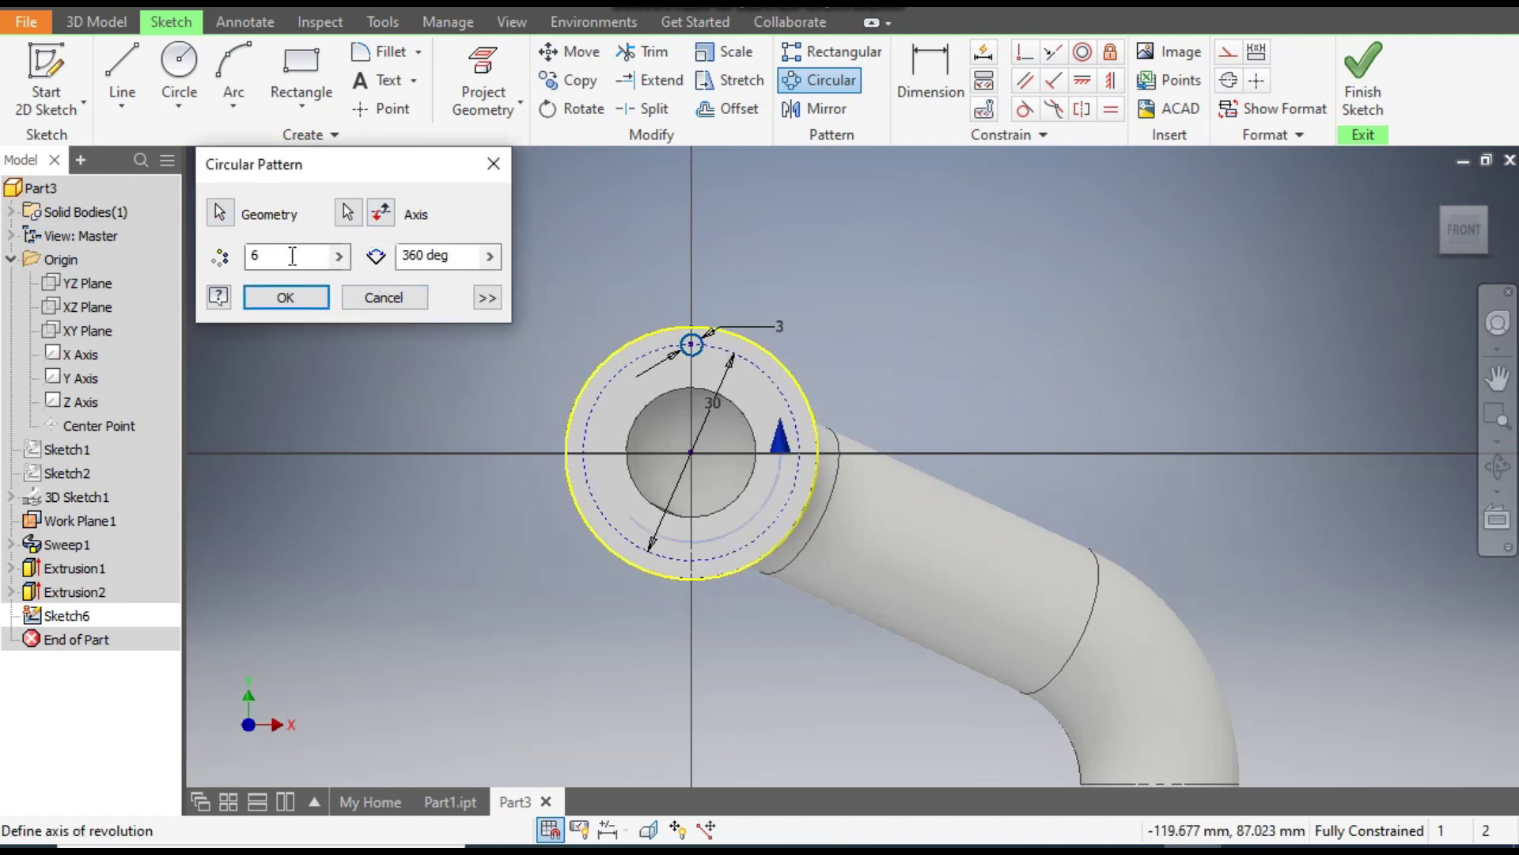
pyautogui.click(287, 299)
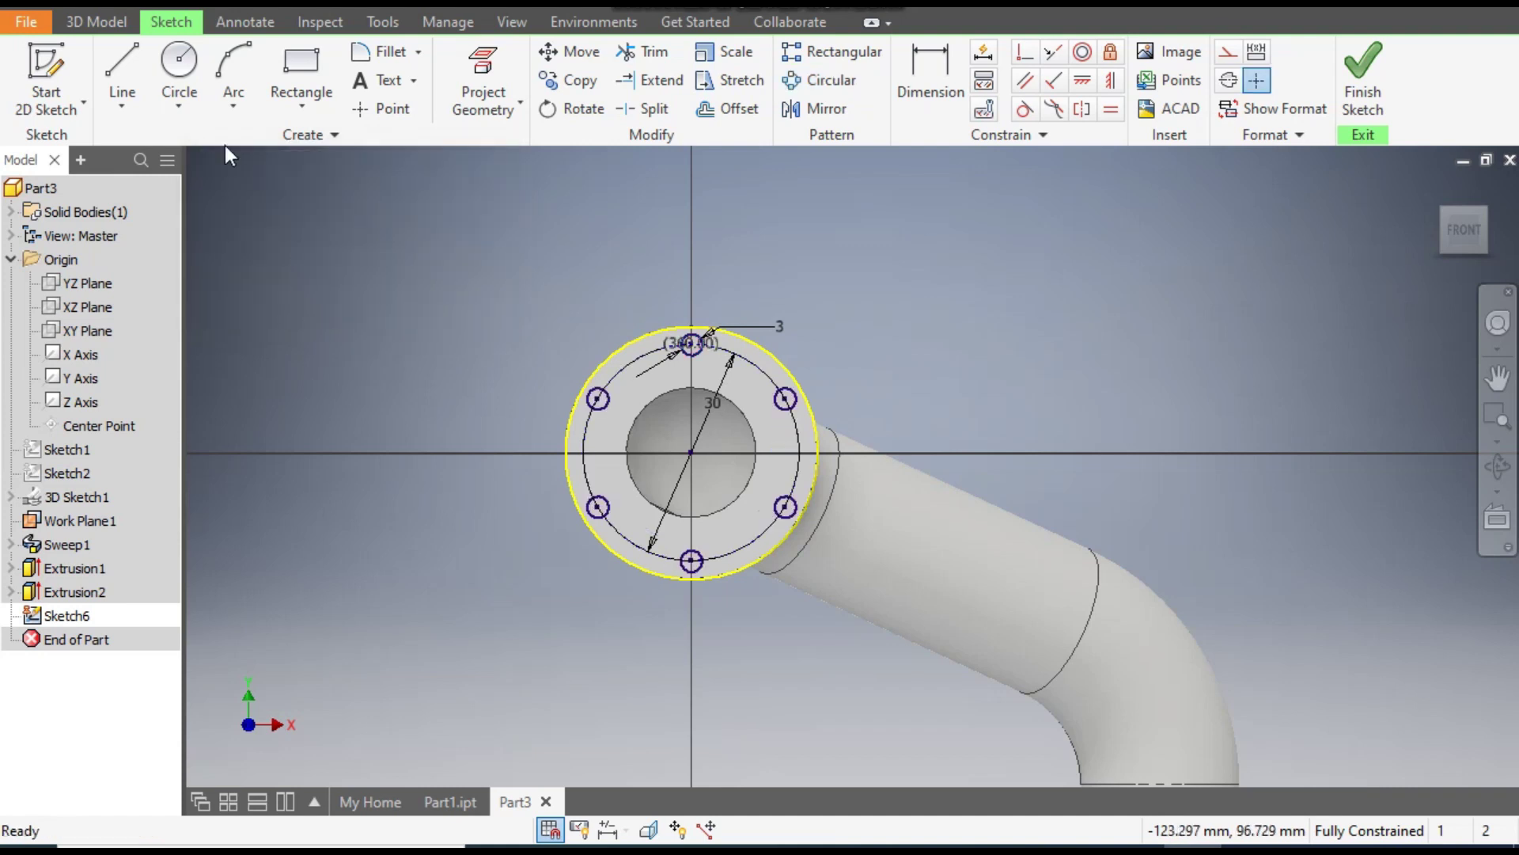
pyautogui.click(92, 26)
pyautogui.click(120, 64)
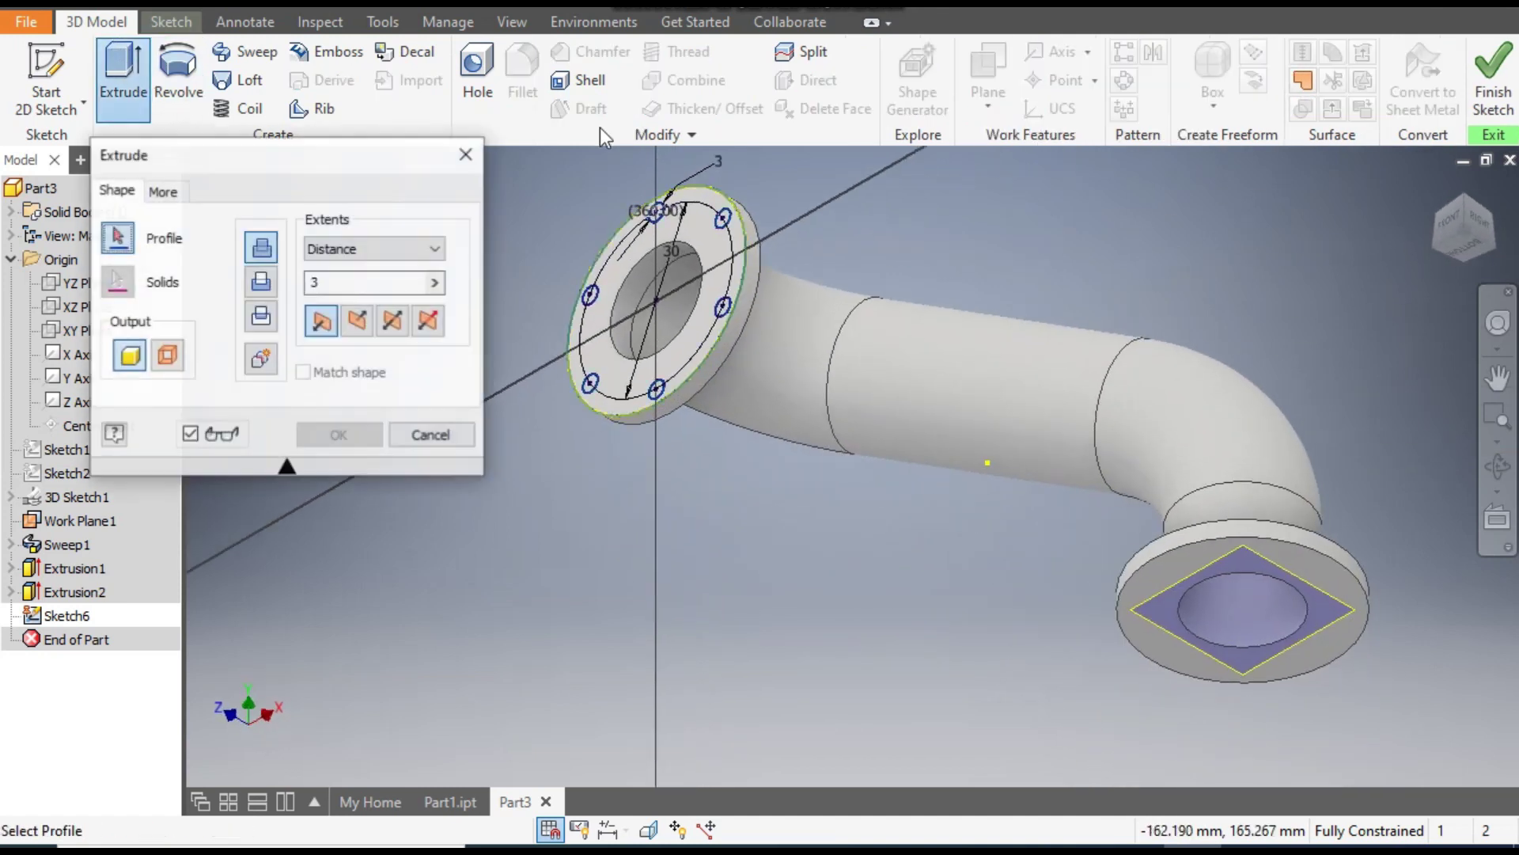
pyautogui.click(725, 217)
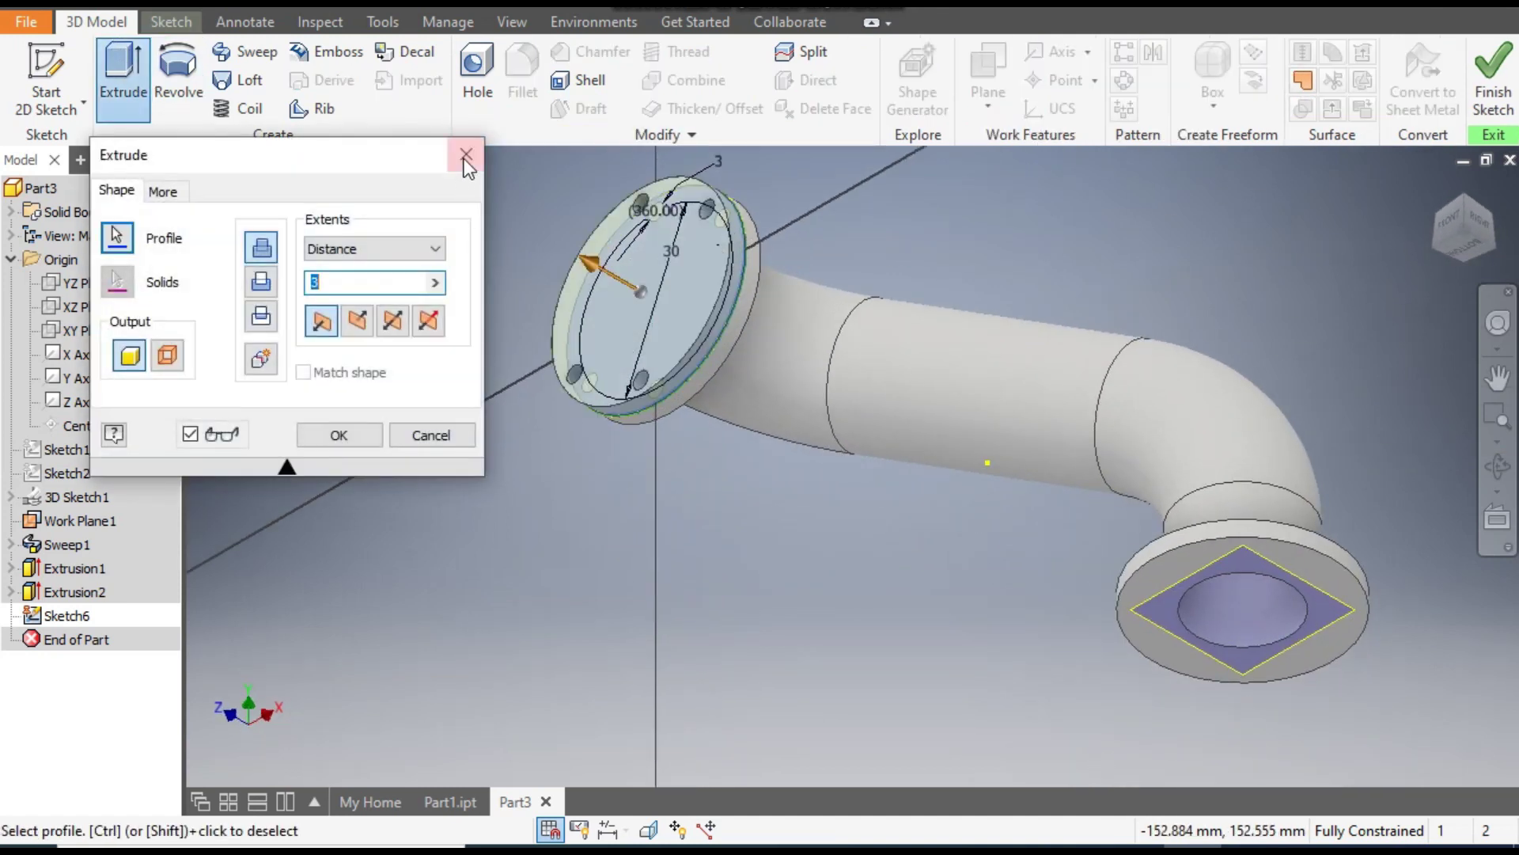
pyautogui.click(466, 158)
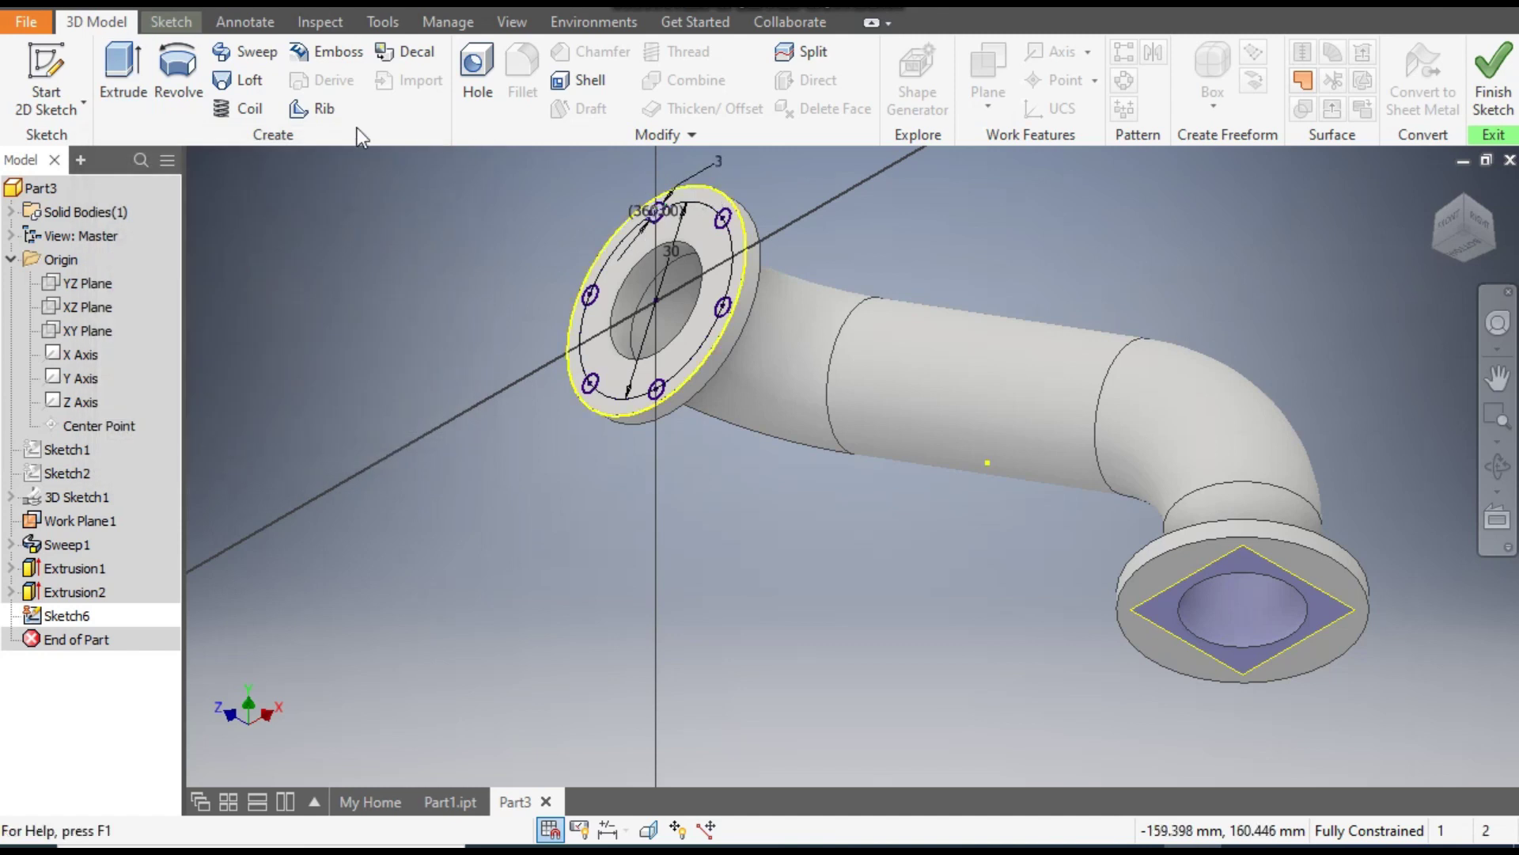
pyautogui.click(172, 22)
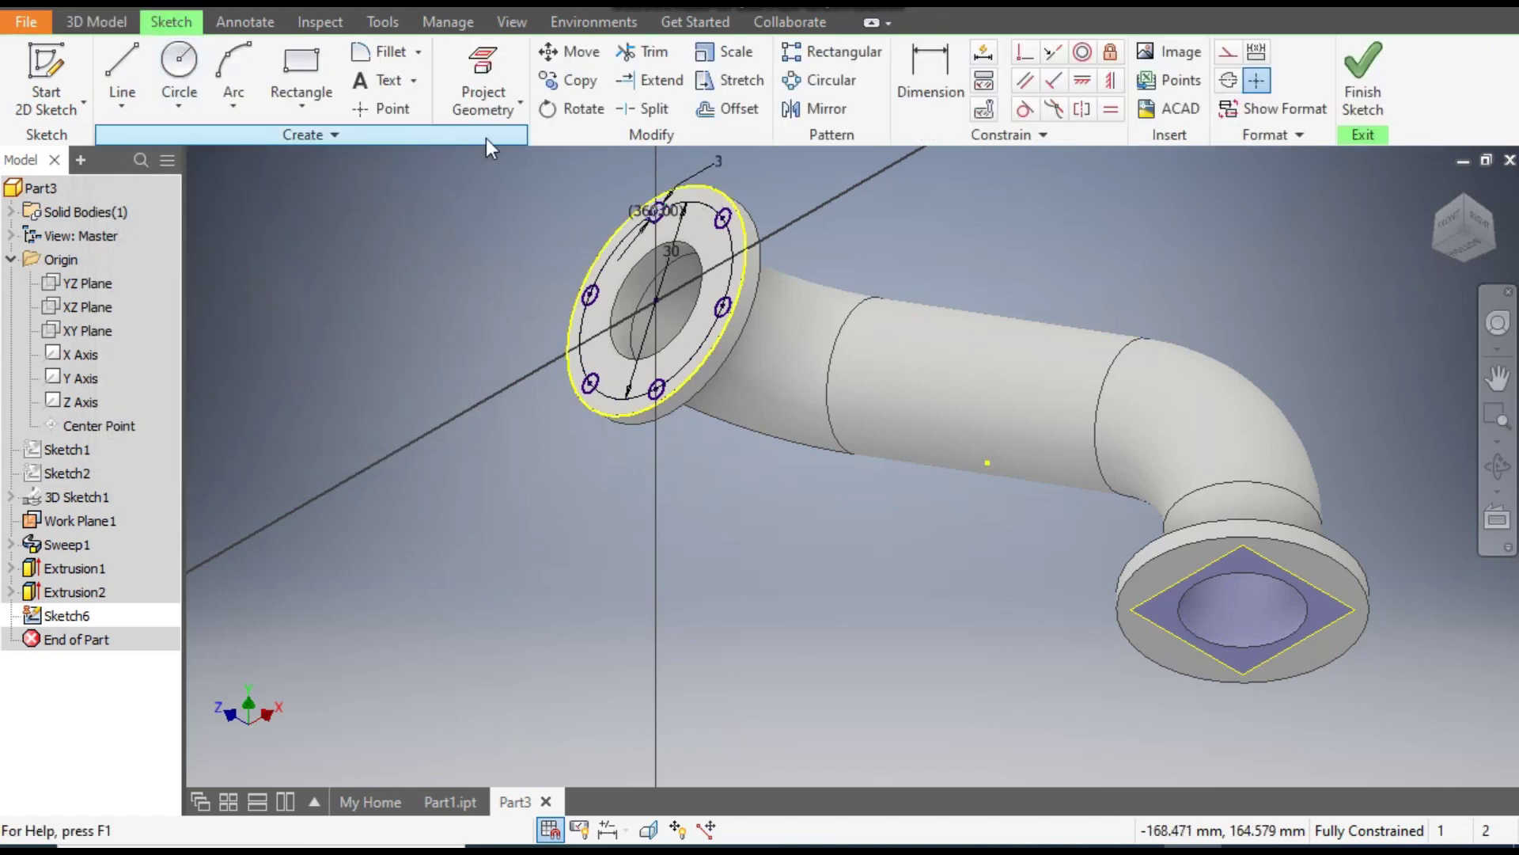
# Step: Convert the projected outer circular edge of the upper flange to construction geometry
pyautogui.click(720, 196)
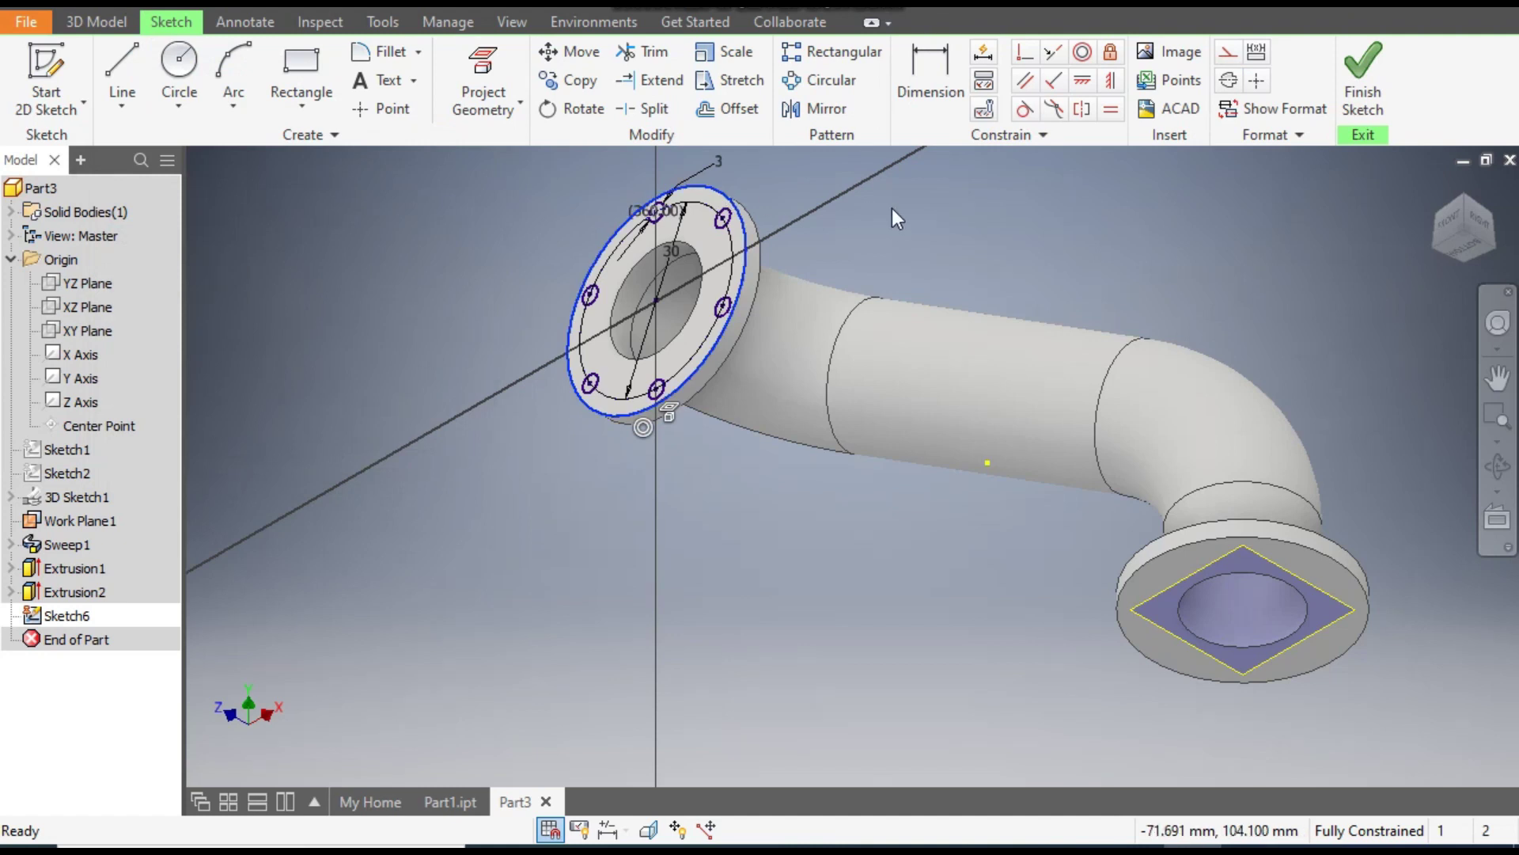
pyautogui.click(1227, 52)
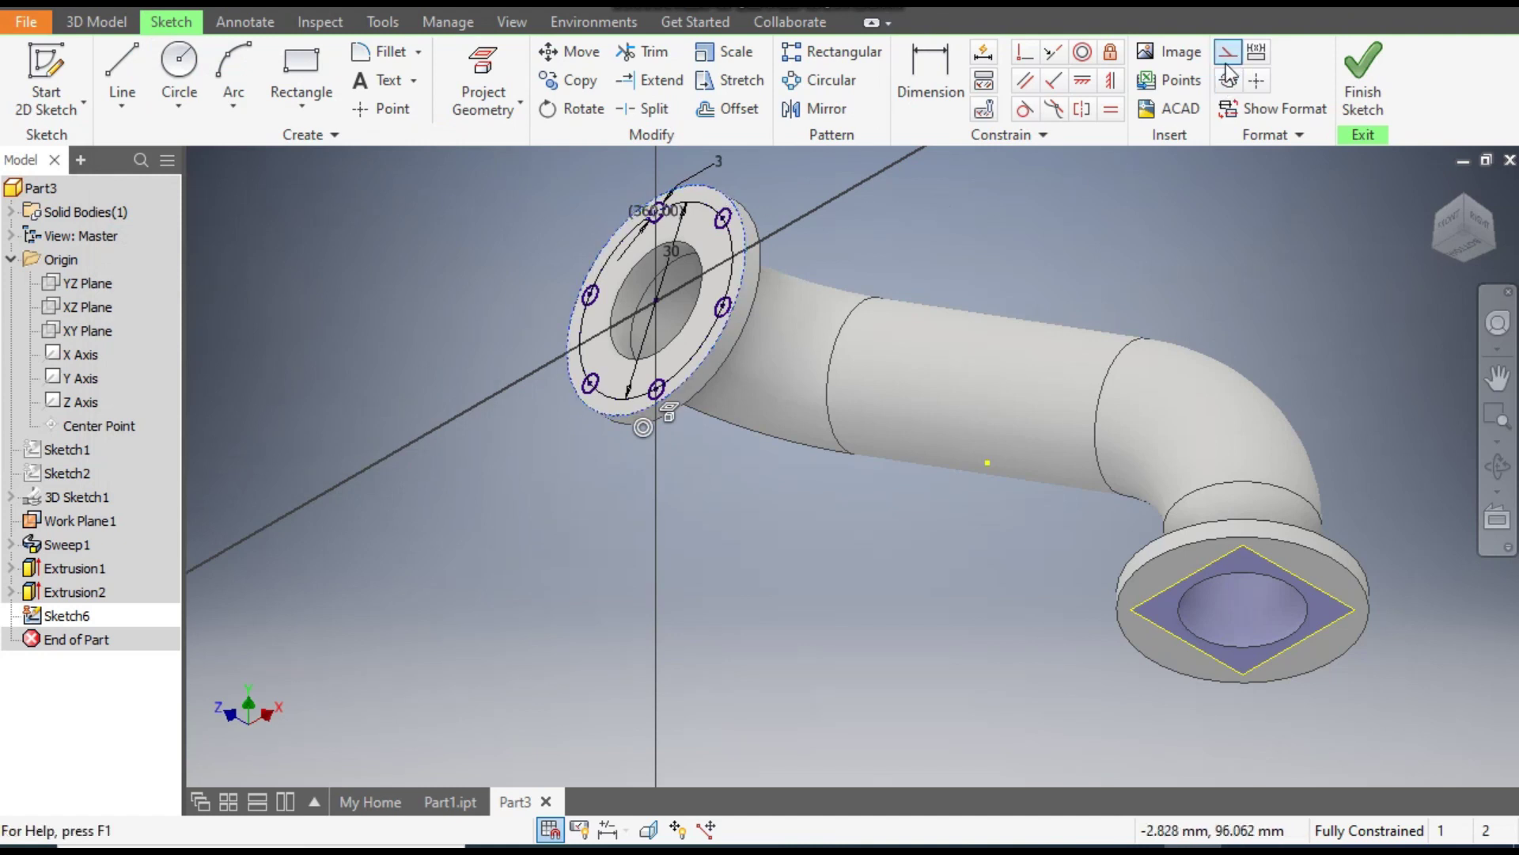
pyautogui.click(1092, 239)
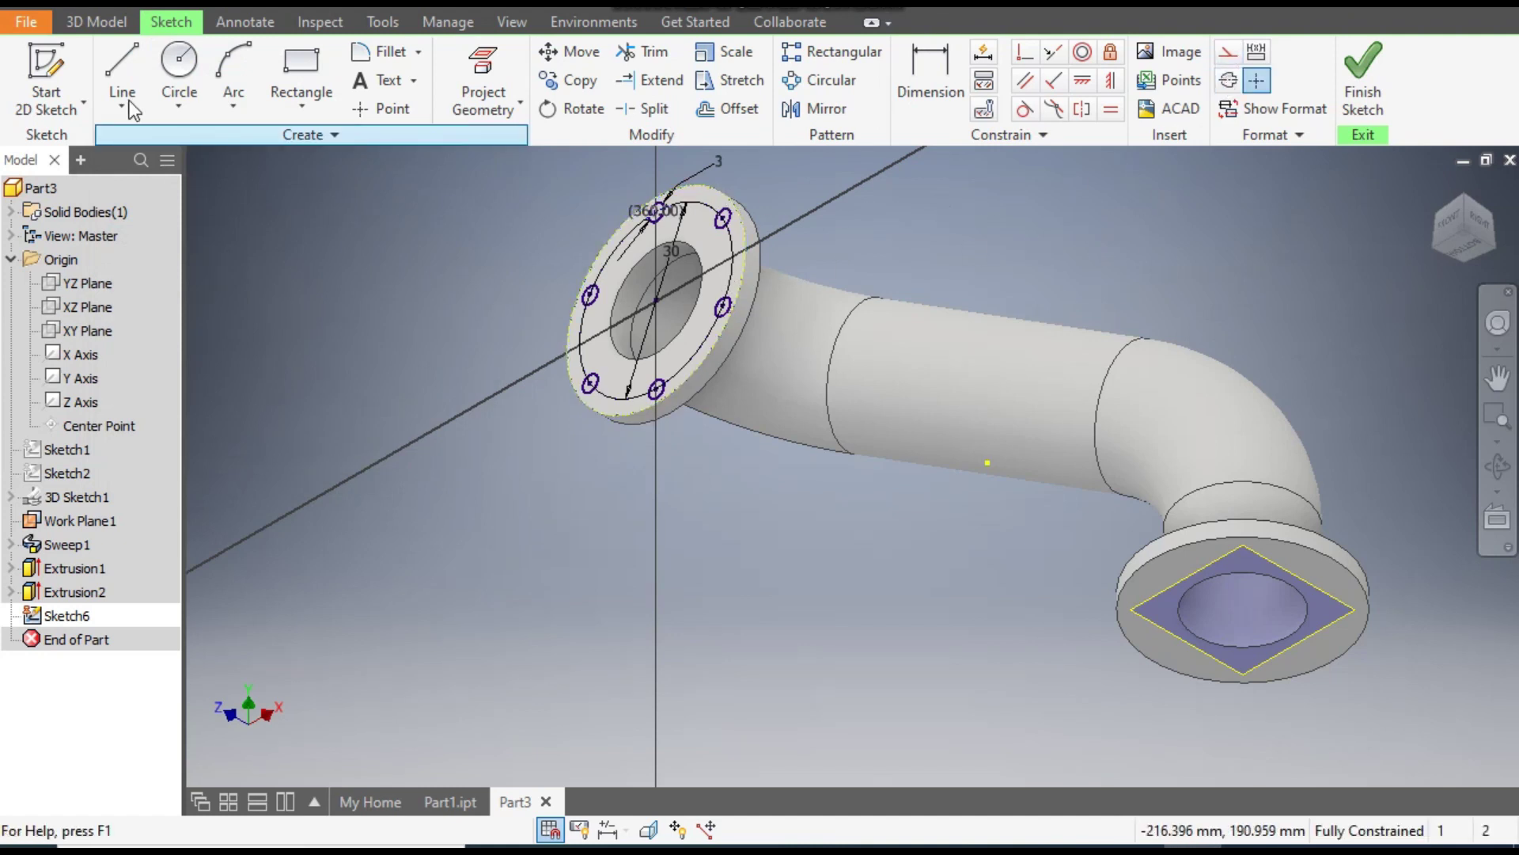
# Step: Cut the six 3 mm circles 3 mm deep through the upper flange with Extrude
pyautogui.click(97, 24)
pyautogui.click(116, 70)
pyautogui.moveTo(898, 315); pyautogui.dragTo(1043, 354, button='middle')
pyautogui.moveTo(933, 225); pyautogui.dragTo(597, 540)
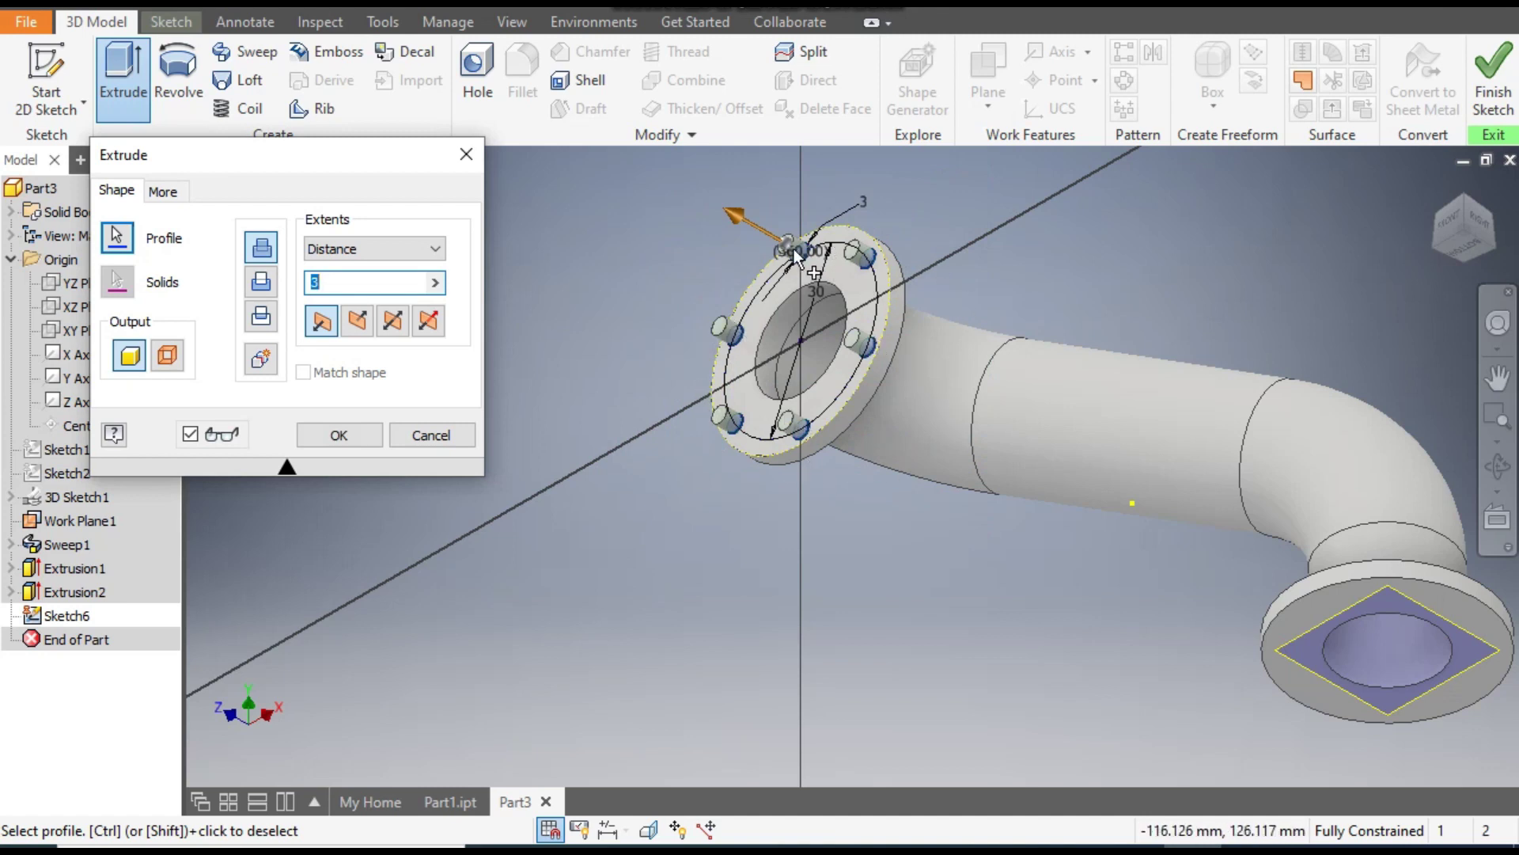
pyautogui.click(264, 291)
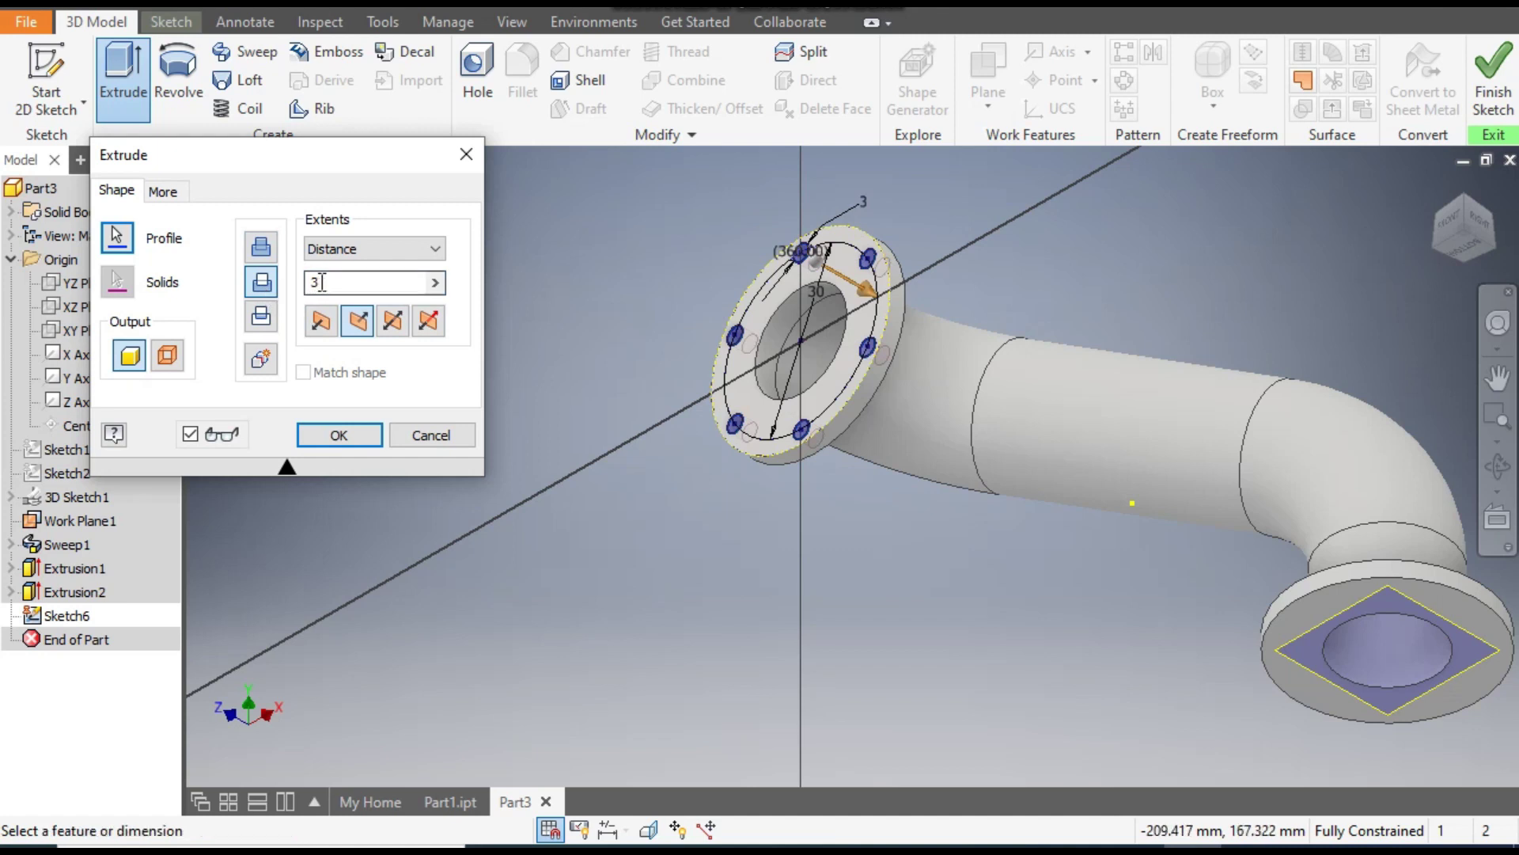
pyautogui.click(340, 435)
# Step: Start a sketch on the lower flange's outer face and project the bore's circular edge into it
pyautogui.moveTo(922, 615); pyautogui.dragTo(594, 362, button='middle')
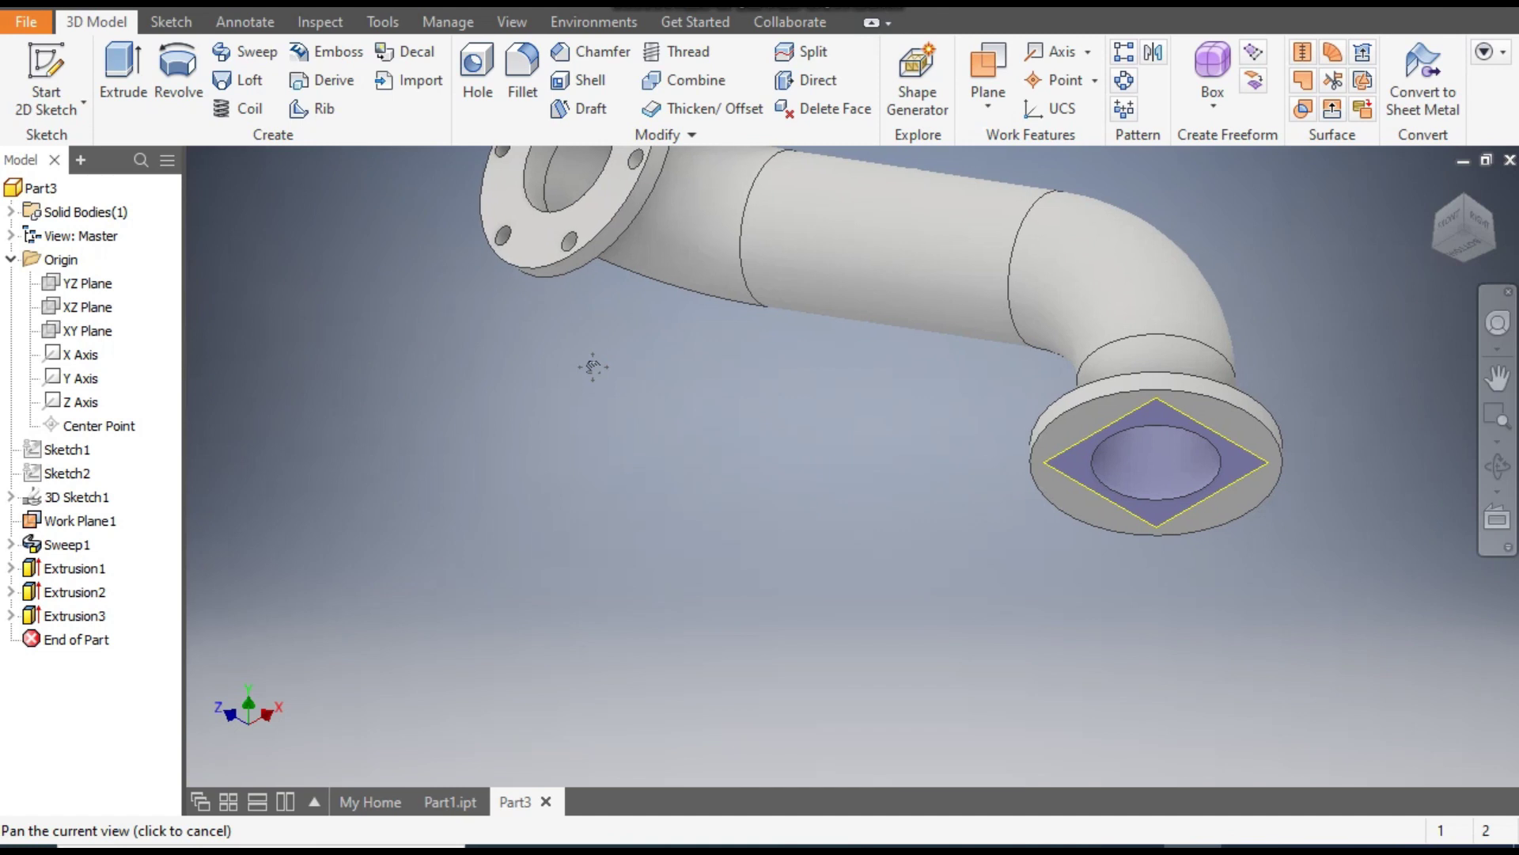
pyautogui.click(1103, 415)
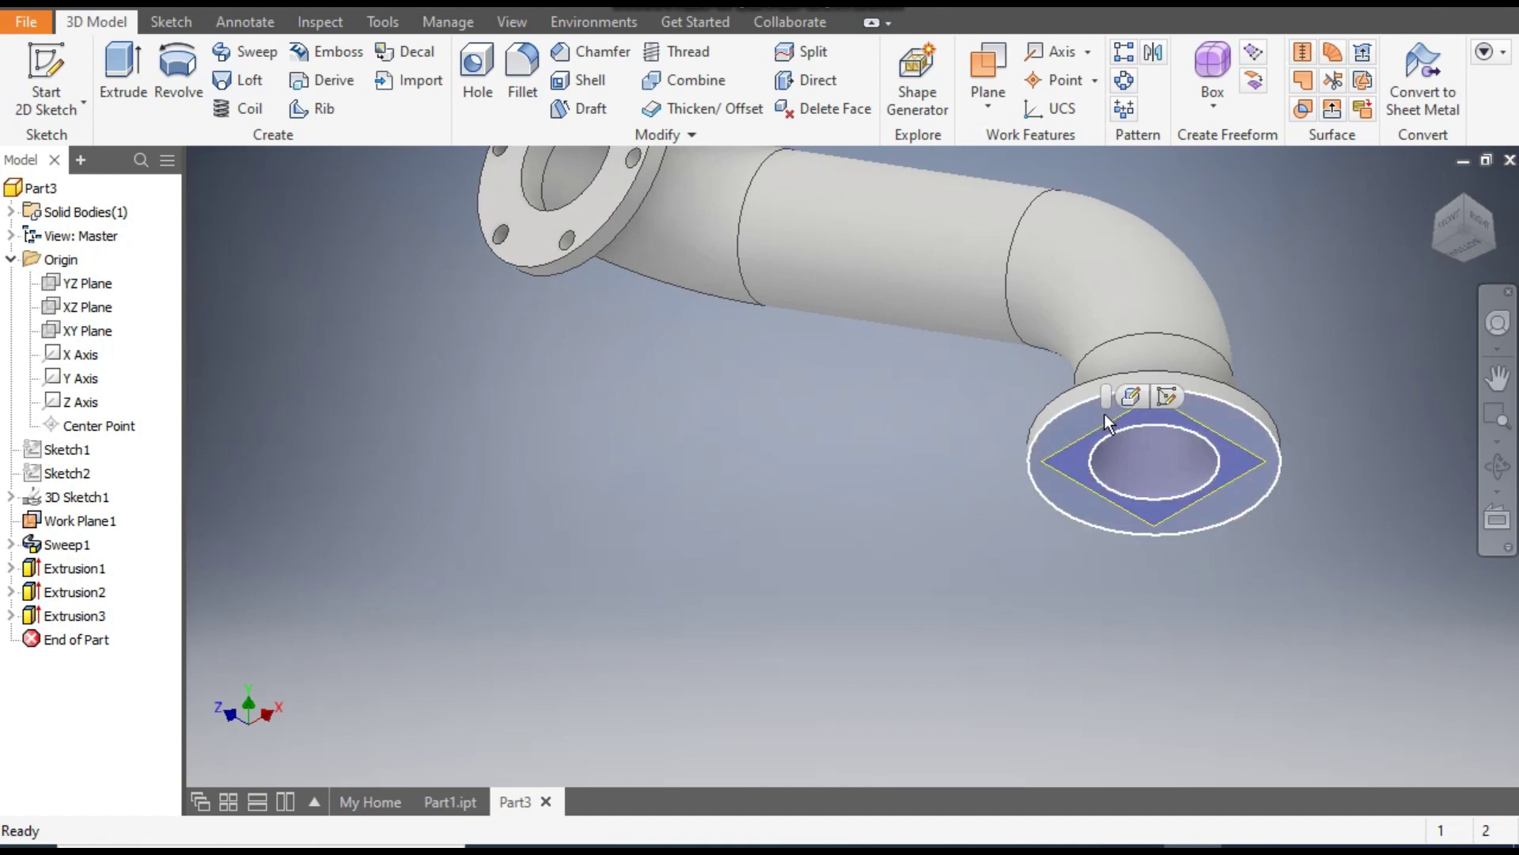
pyautogui.click(1167, 398)
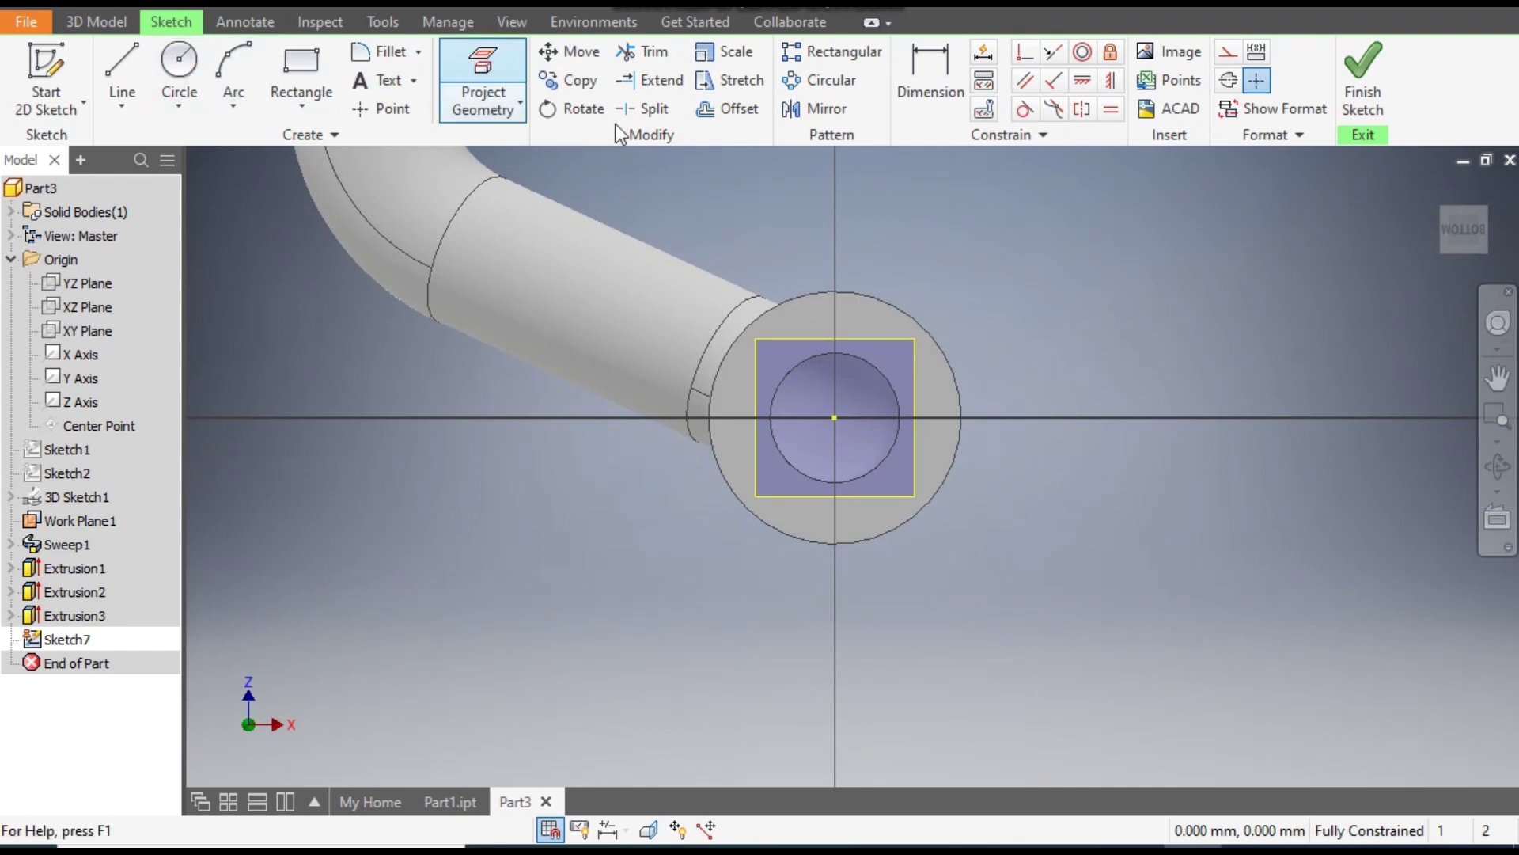
pyautogui.click(483, 79)
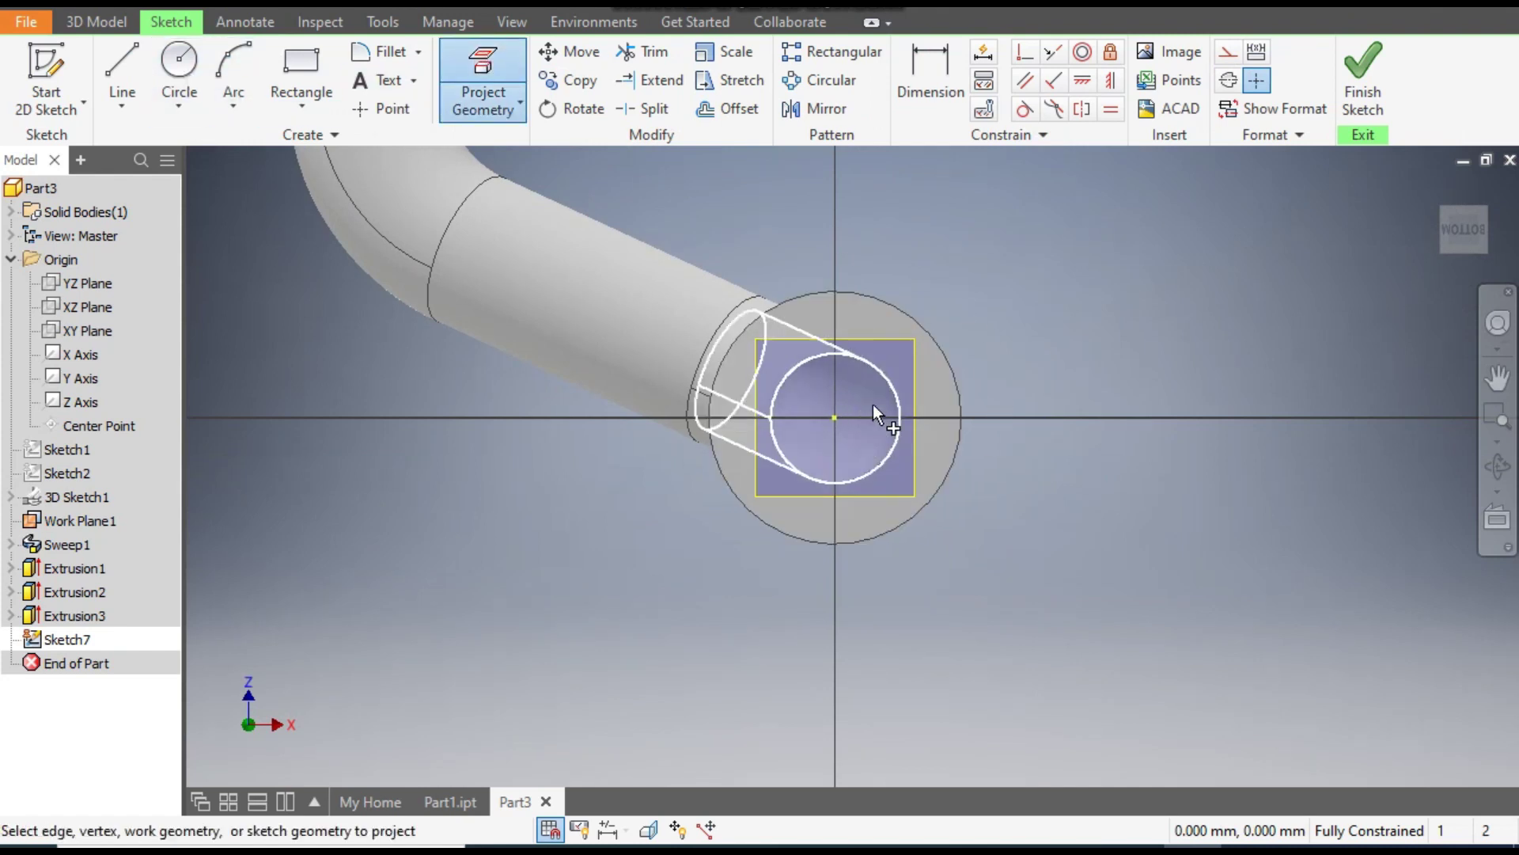
pyautogui.click(897, 391)
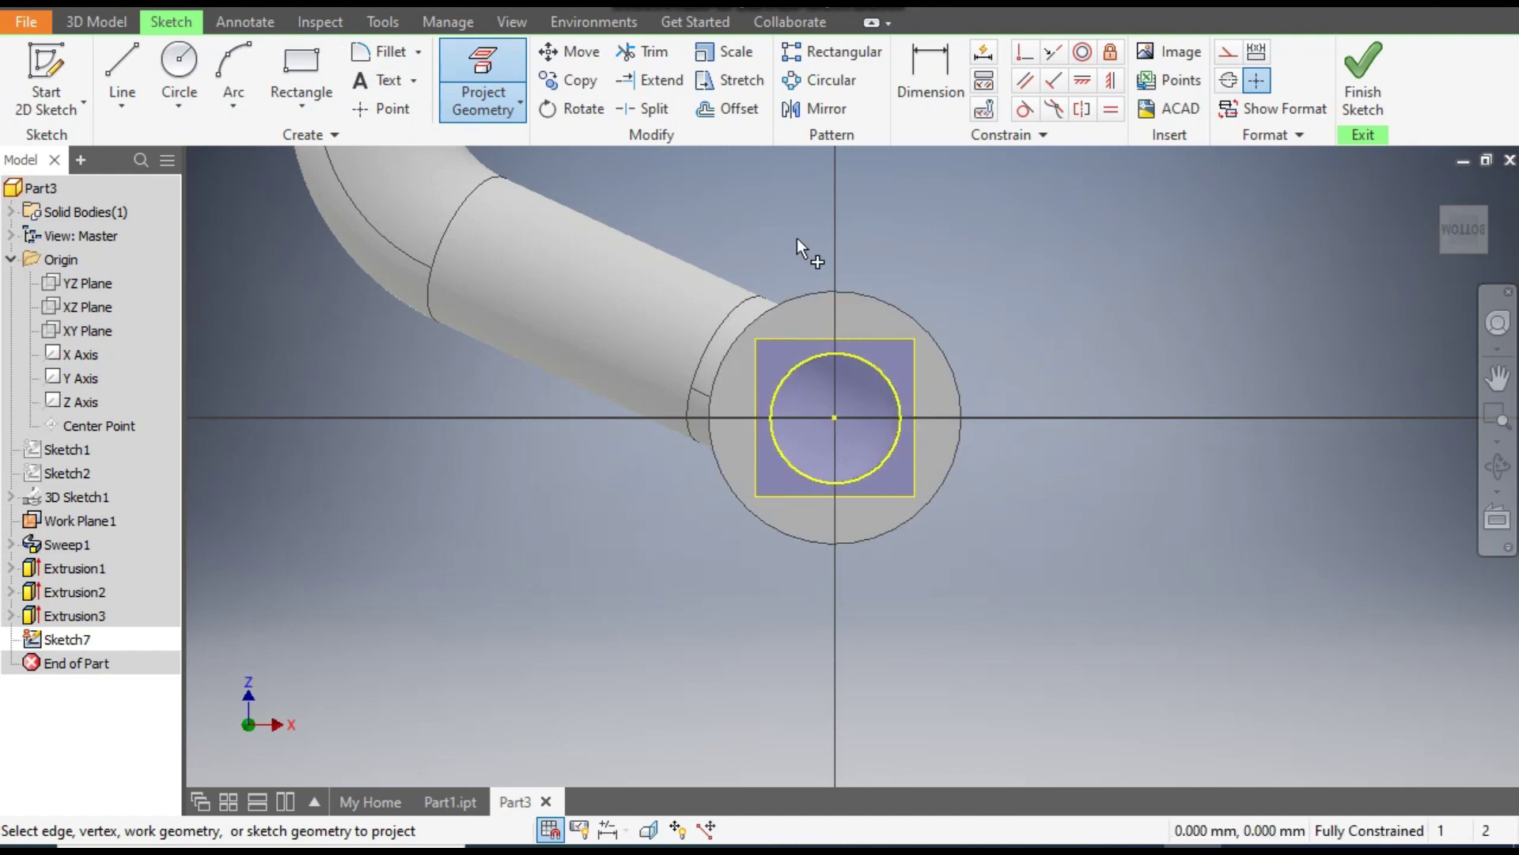
# Step: Draw a 30 mm circle centered on the lower flange and a 3 mm circle centered on its upper quadrant
pyautogui.click(178, 75)
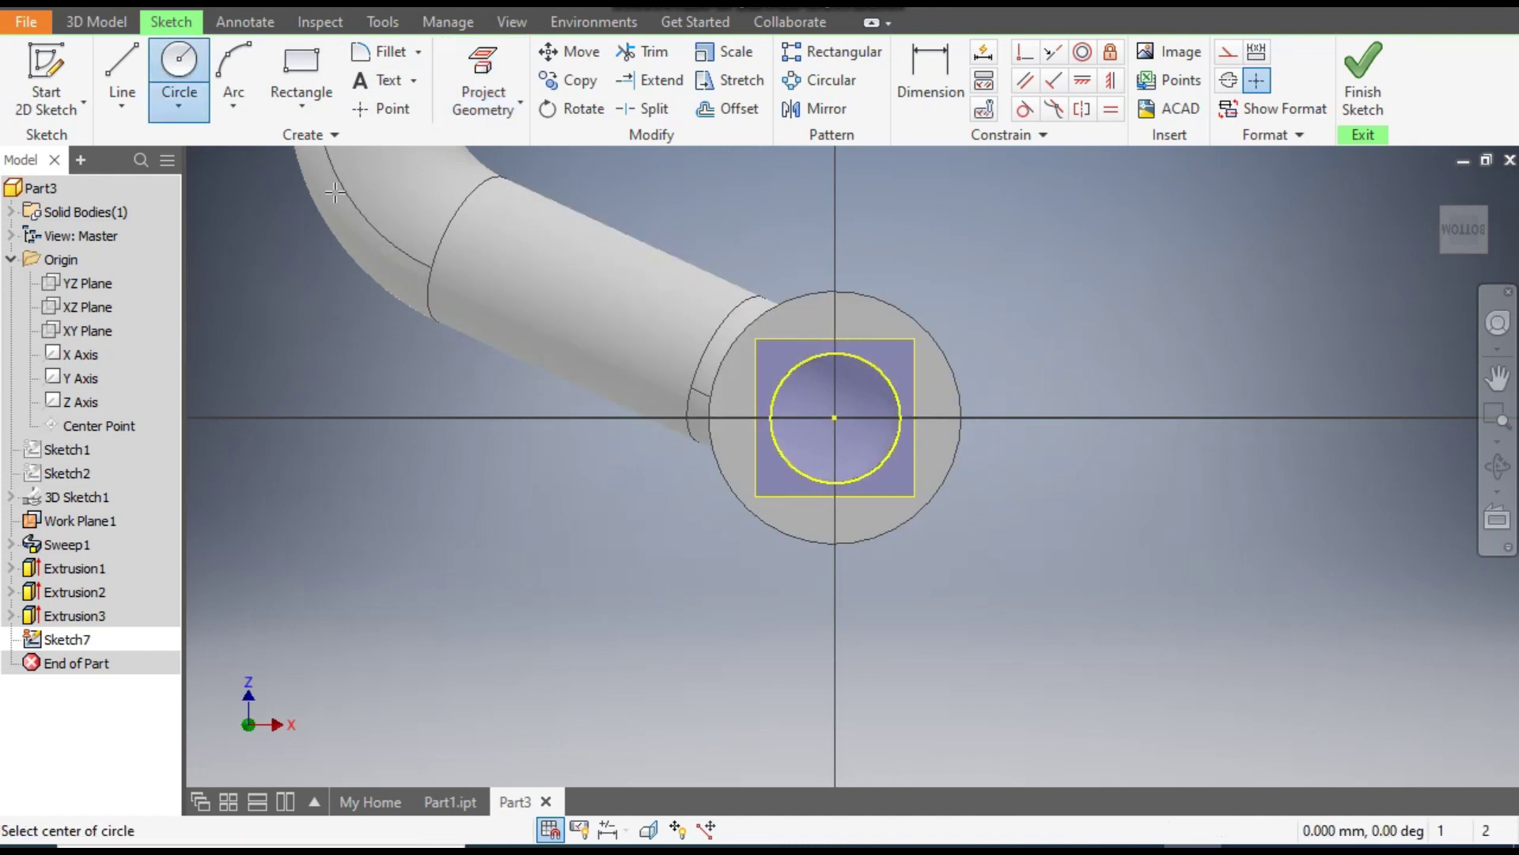
pyautogui.click(834, 417)
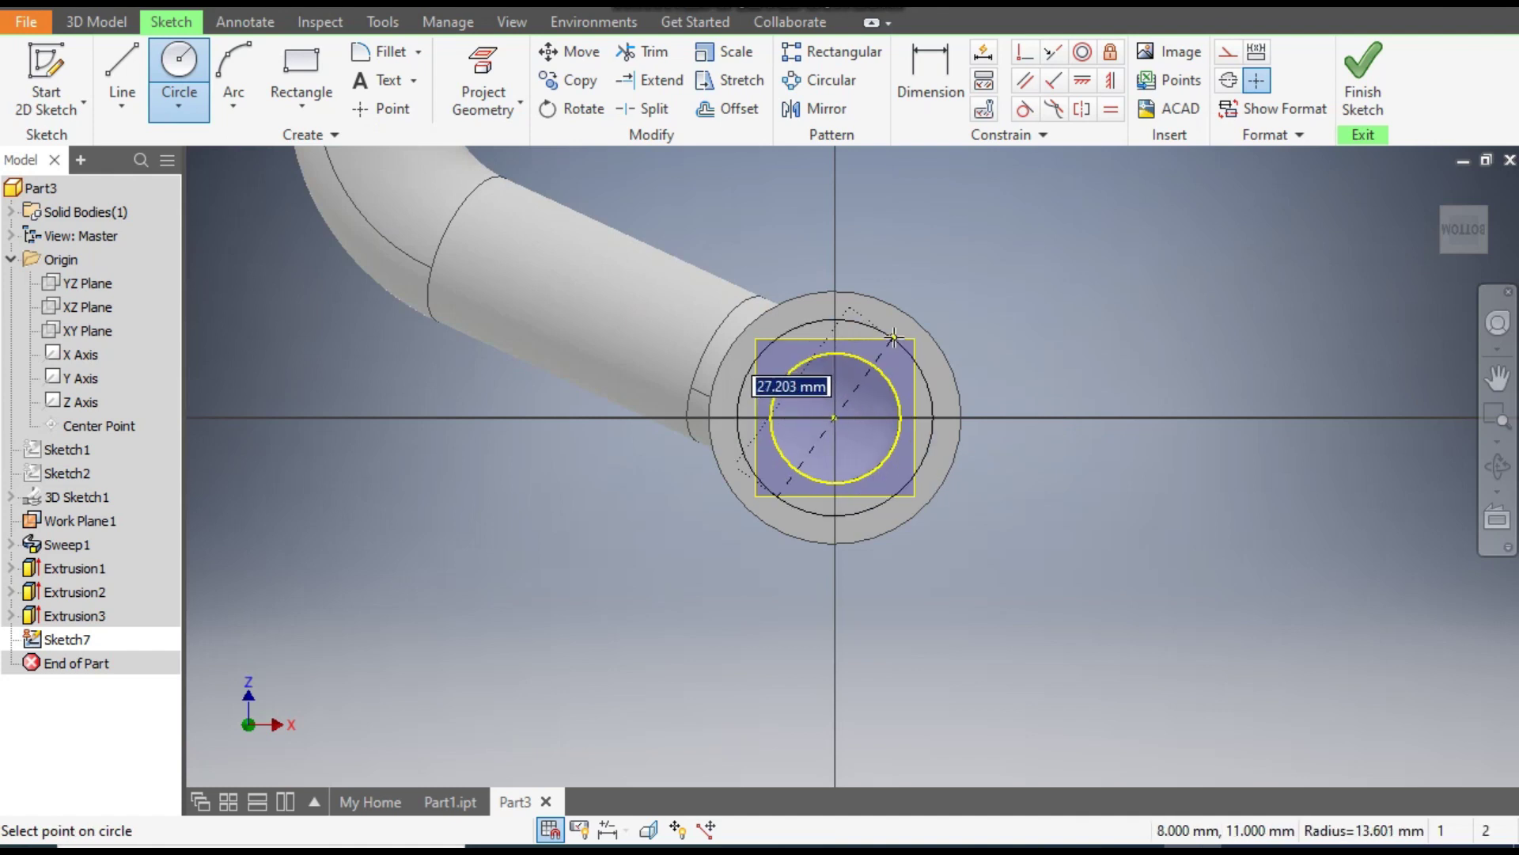
pyautogui.write('30')
pyautogui.press('Return')
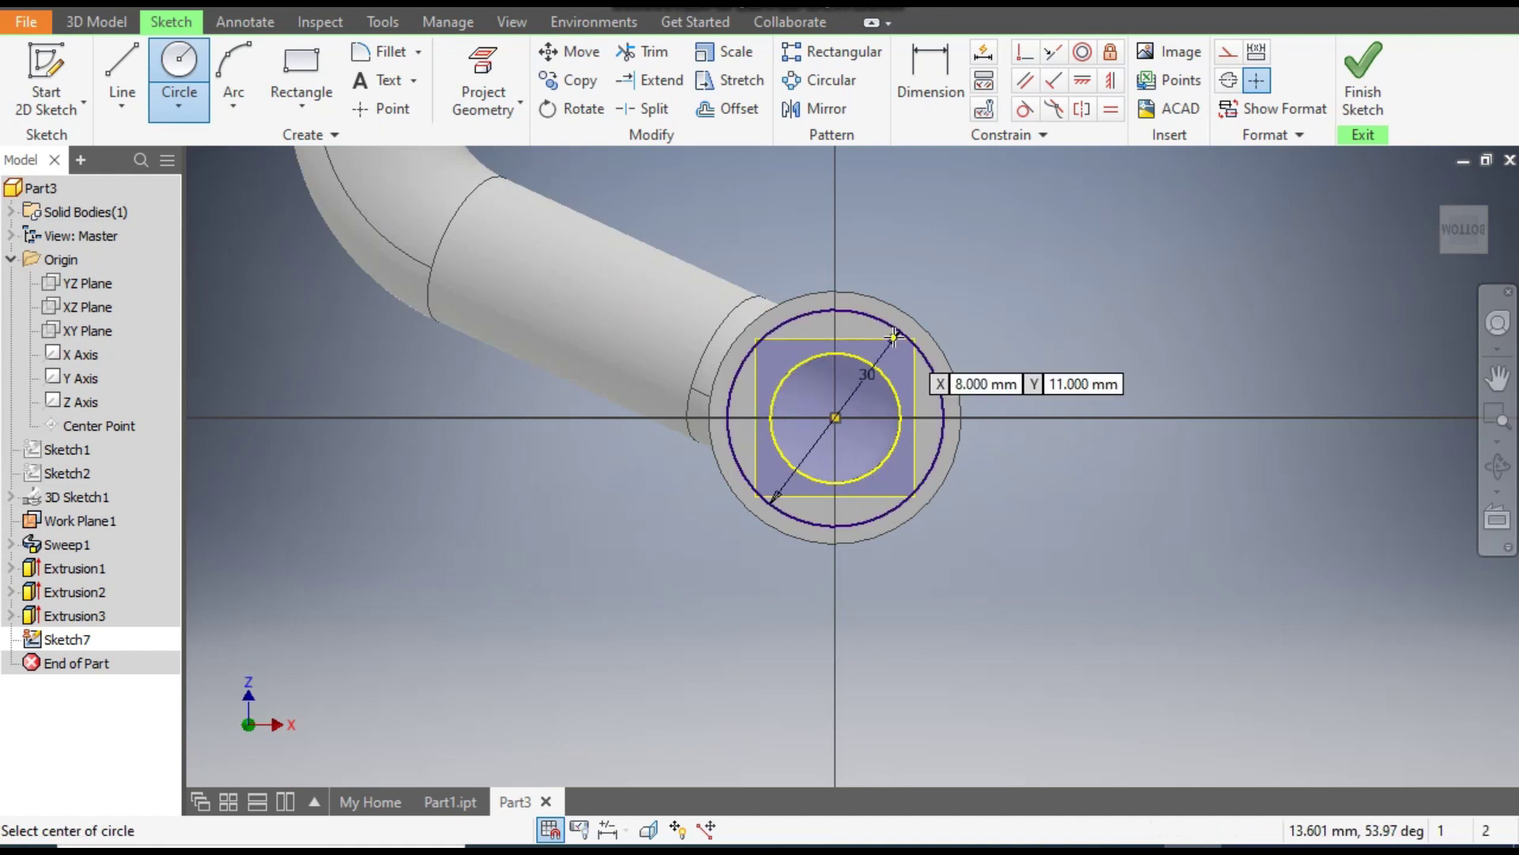
pyautogui.click(835, 310)
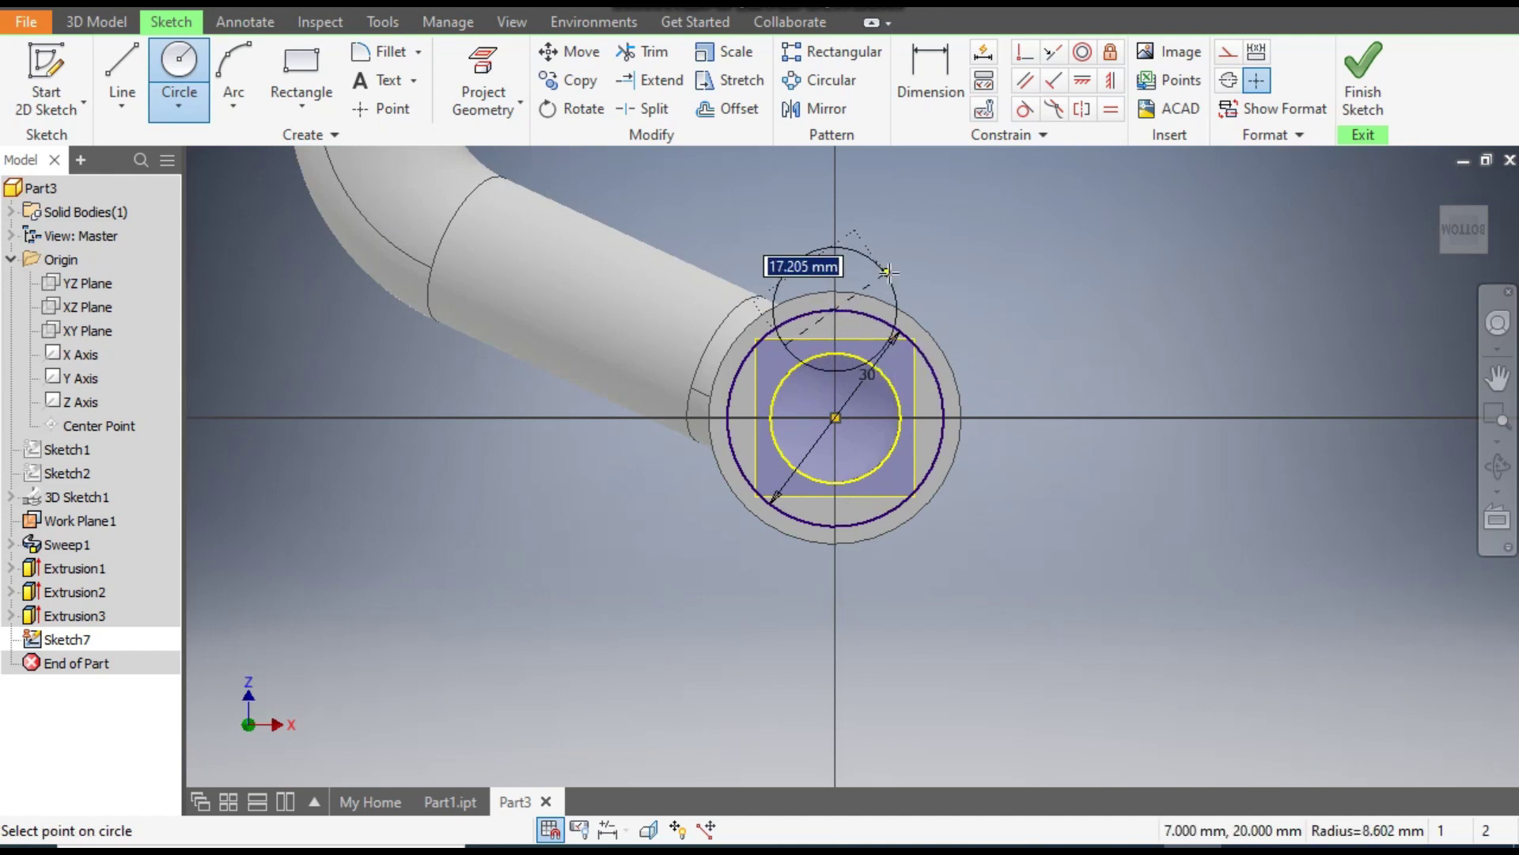
pyautogui.press('Escape')
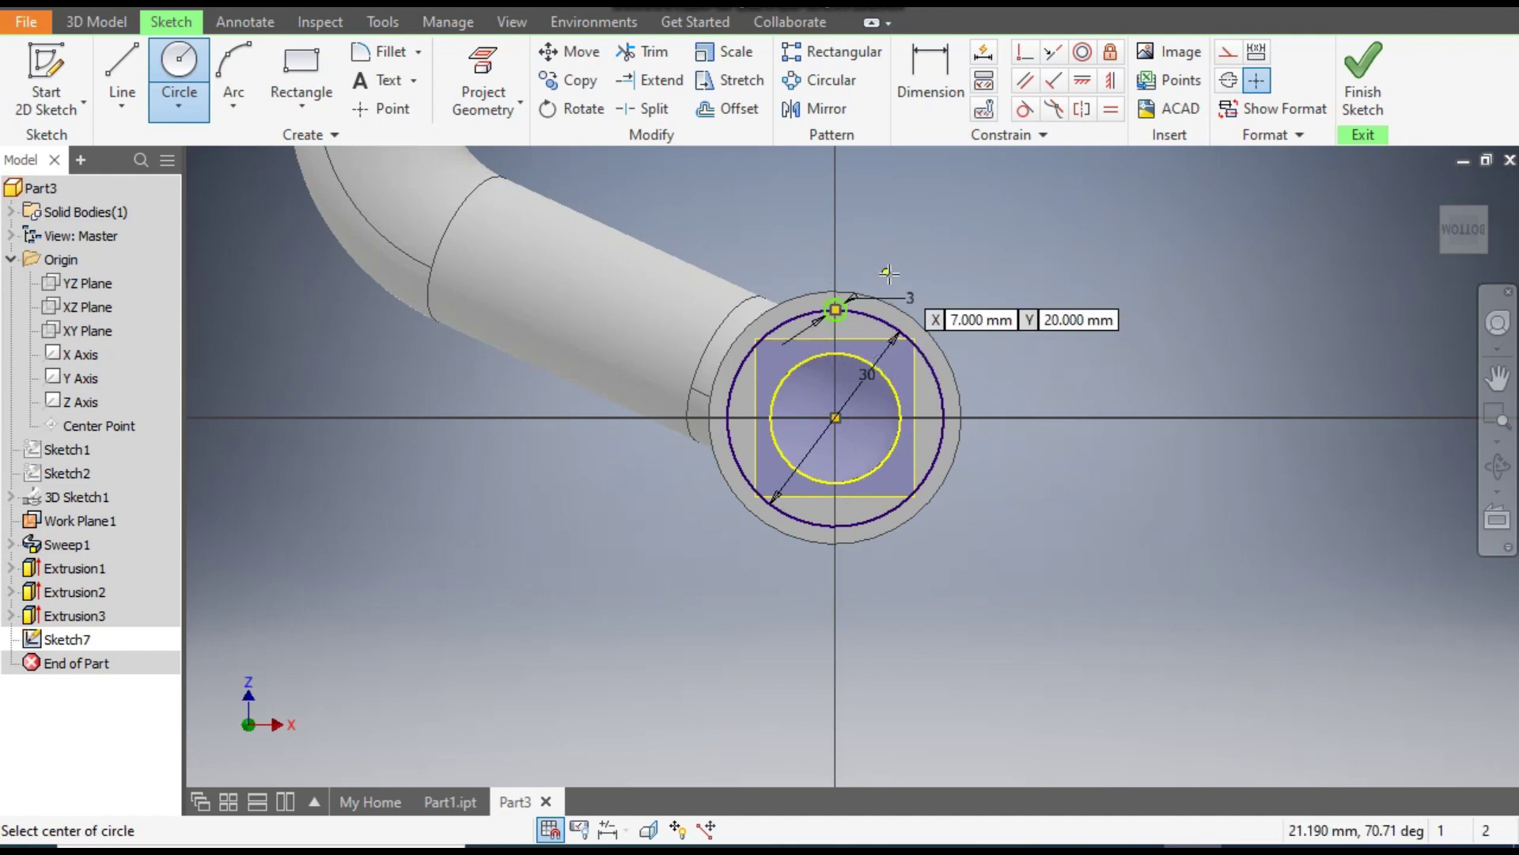
# Step: Constrain the 3 mm circle's center vertically in line with the lower flange's center
pyautogui.click(1110, 81)
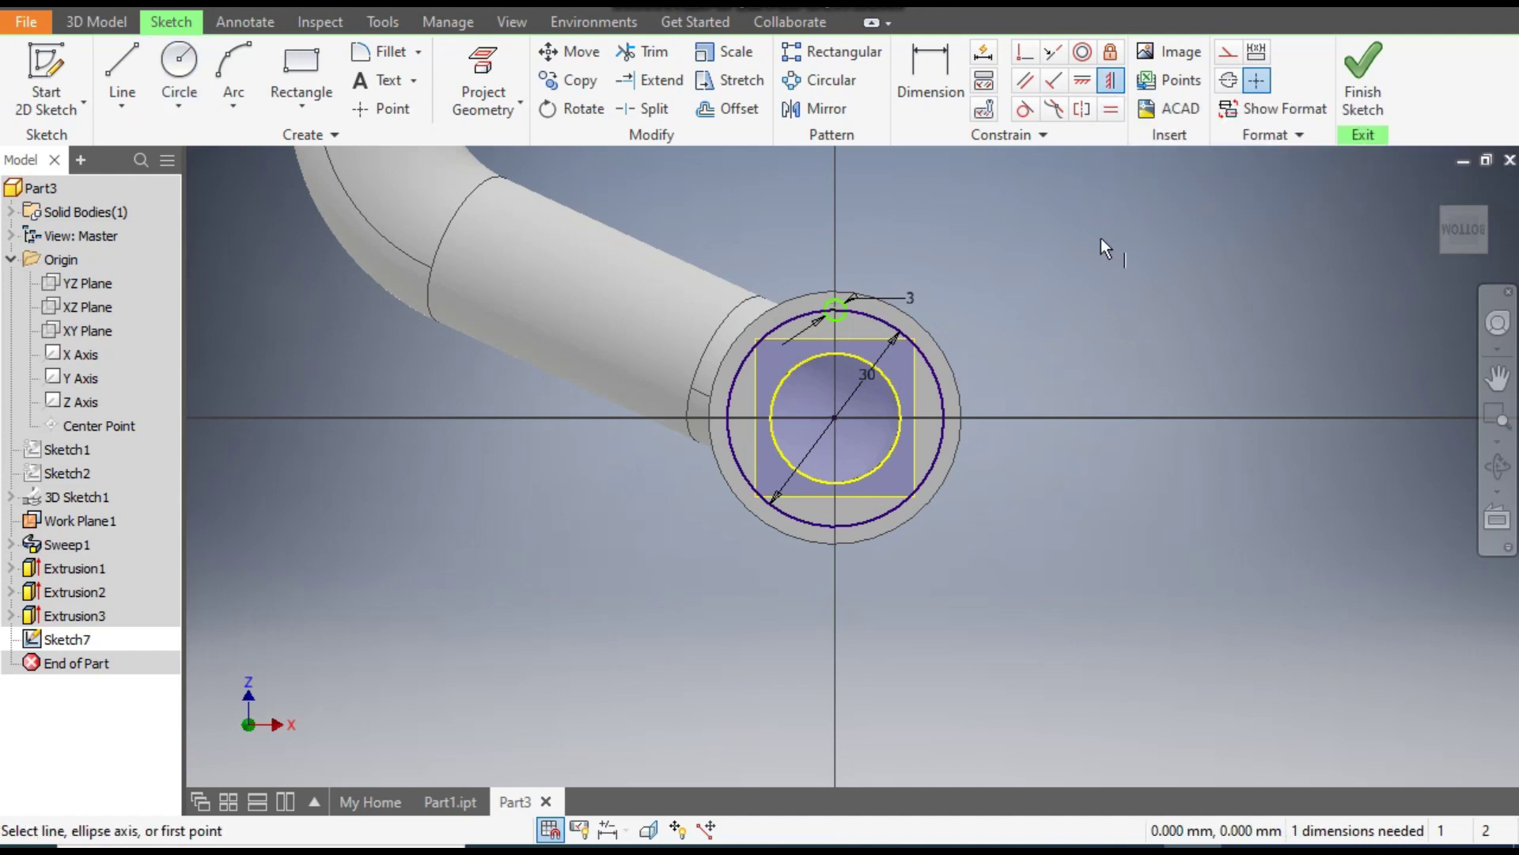
pyautogui.click(836, 310)
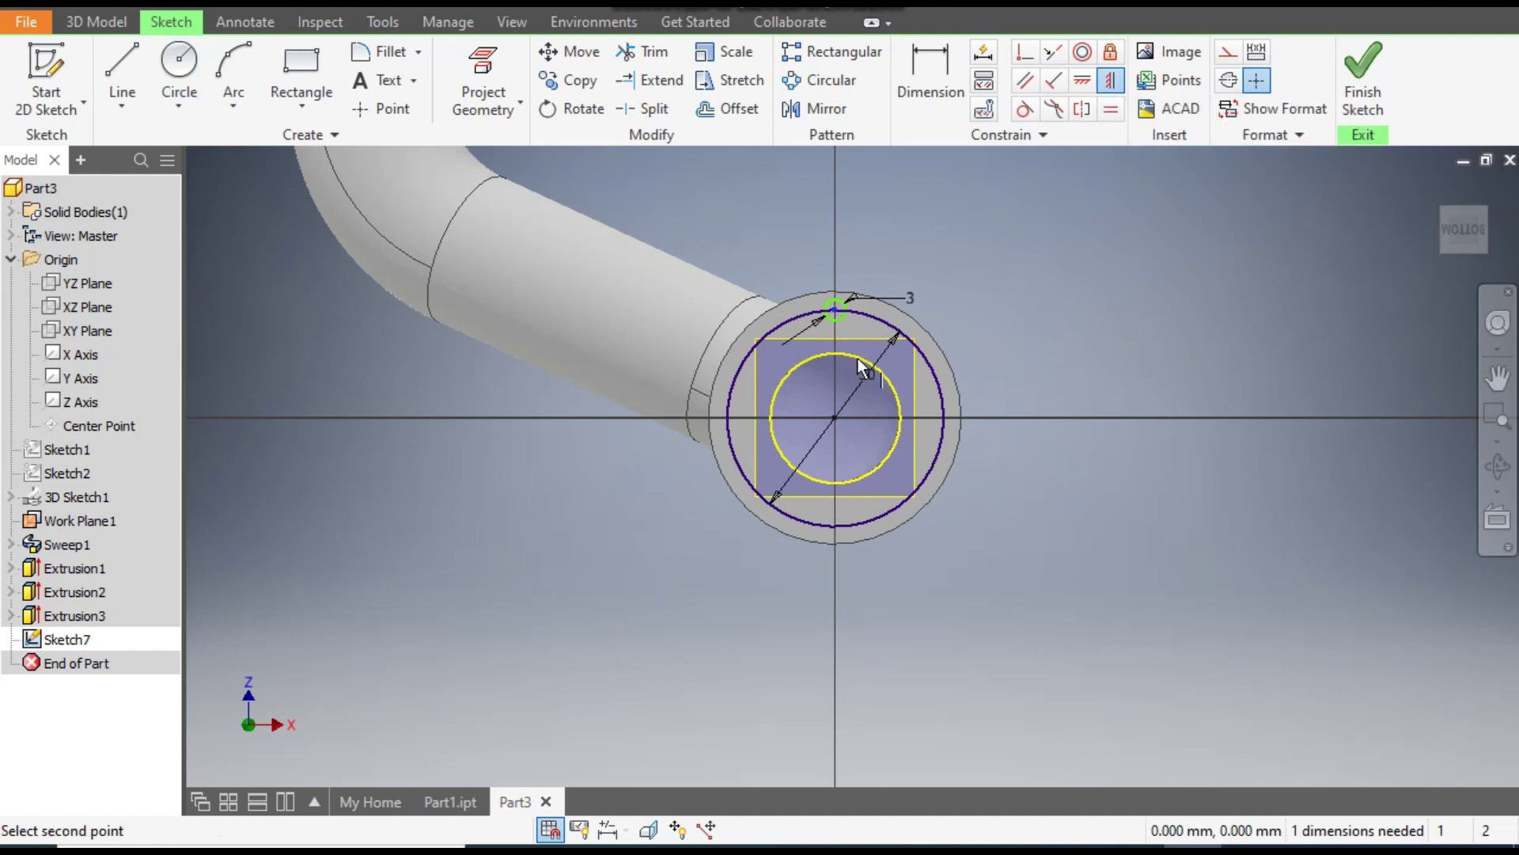
pyautogui.click(833, 418)
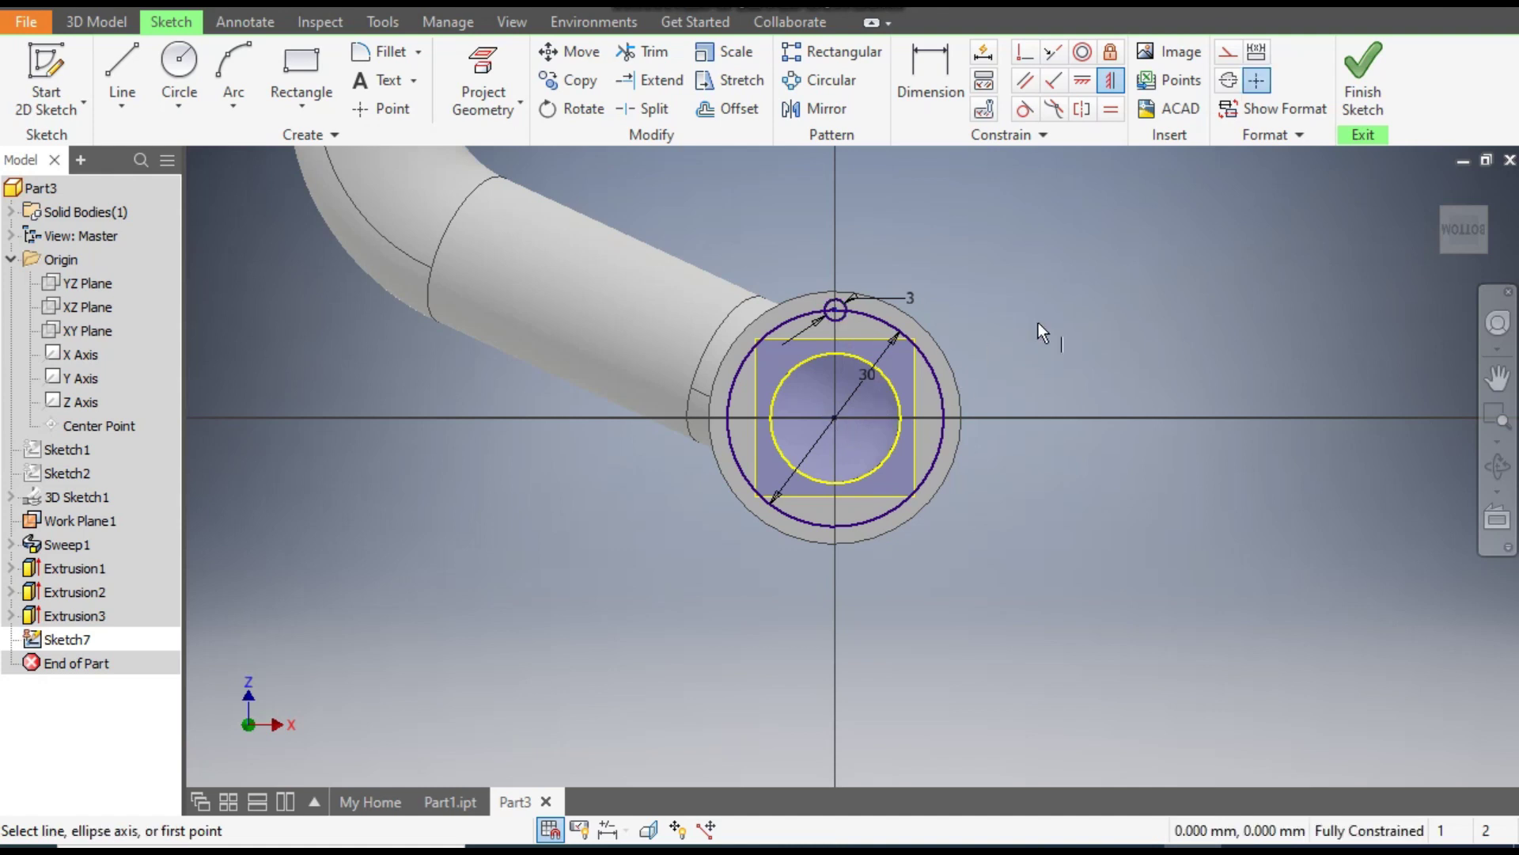
pyautogui.press('Escape')
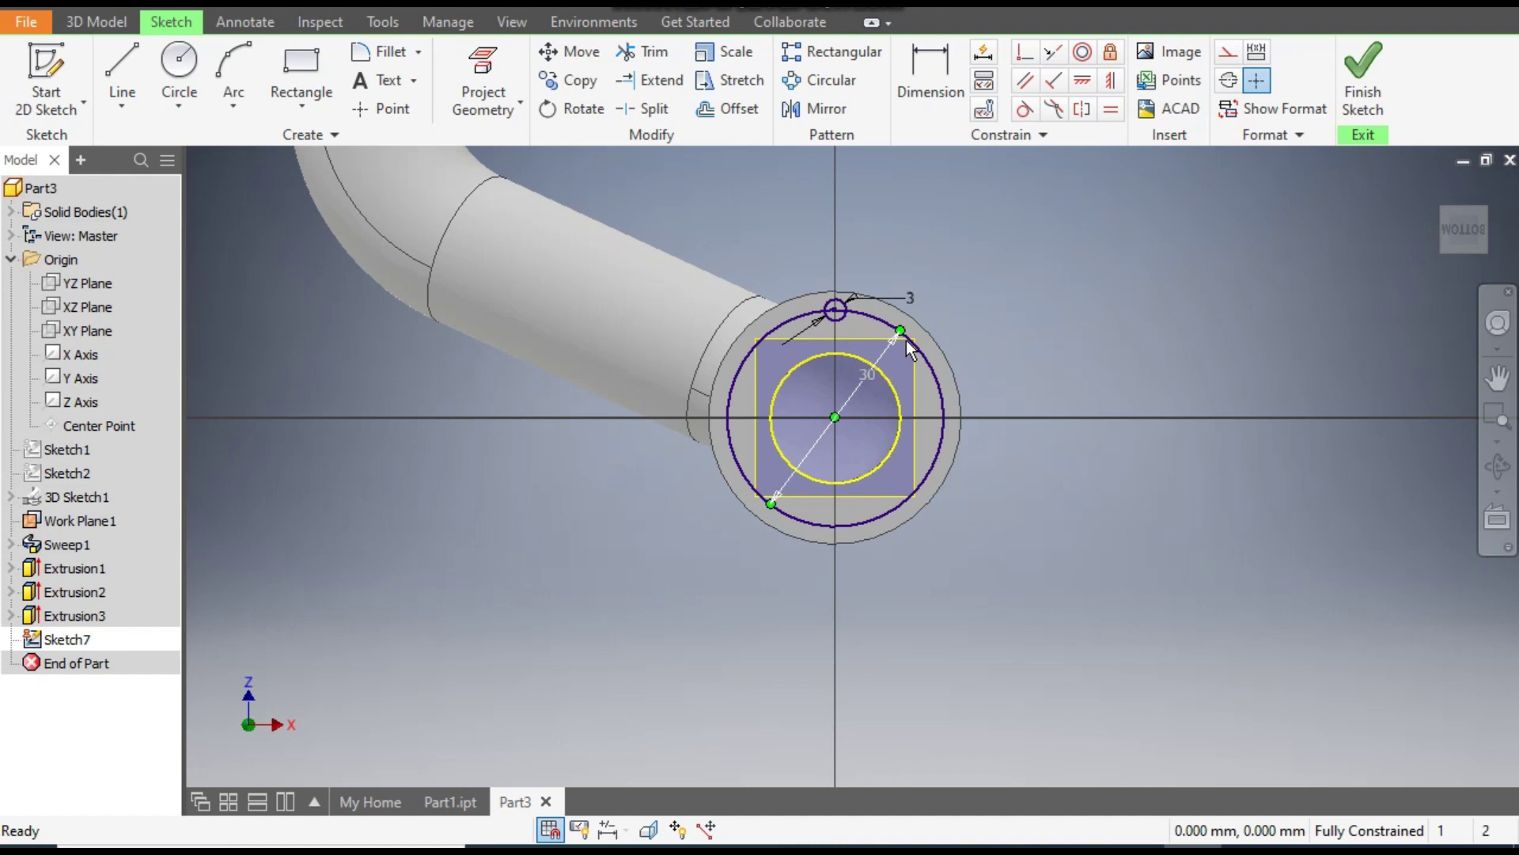
# Step: Convert the 30 mm circle to construction geometry and circular-pattern the 3 mm circle around it with 6 instances over 360 degrees
pyautogui.click(951, 386)
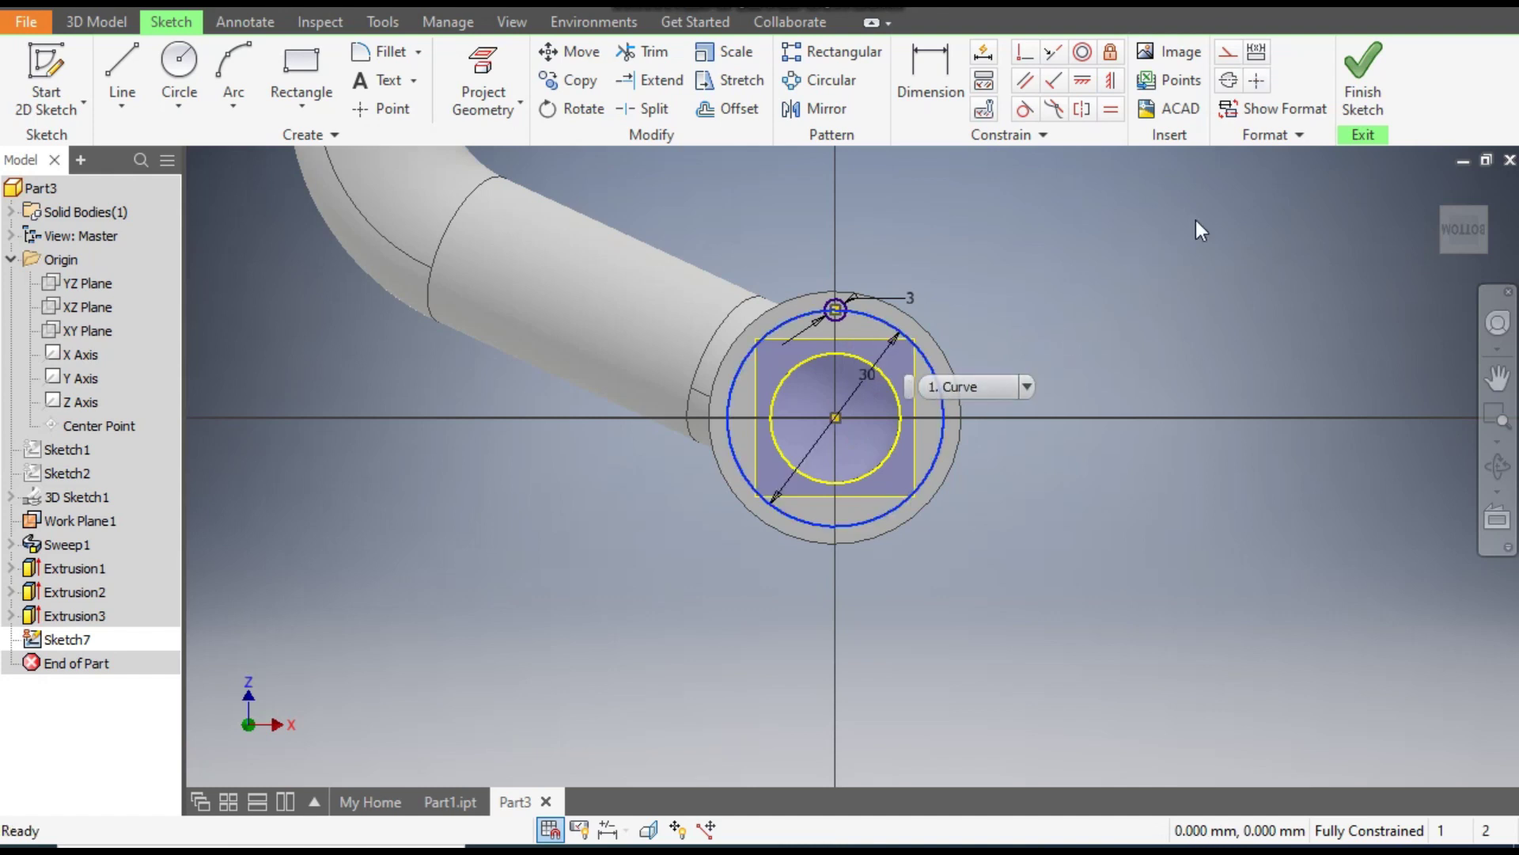
pyautogui.click(1229, 54)
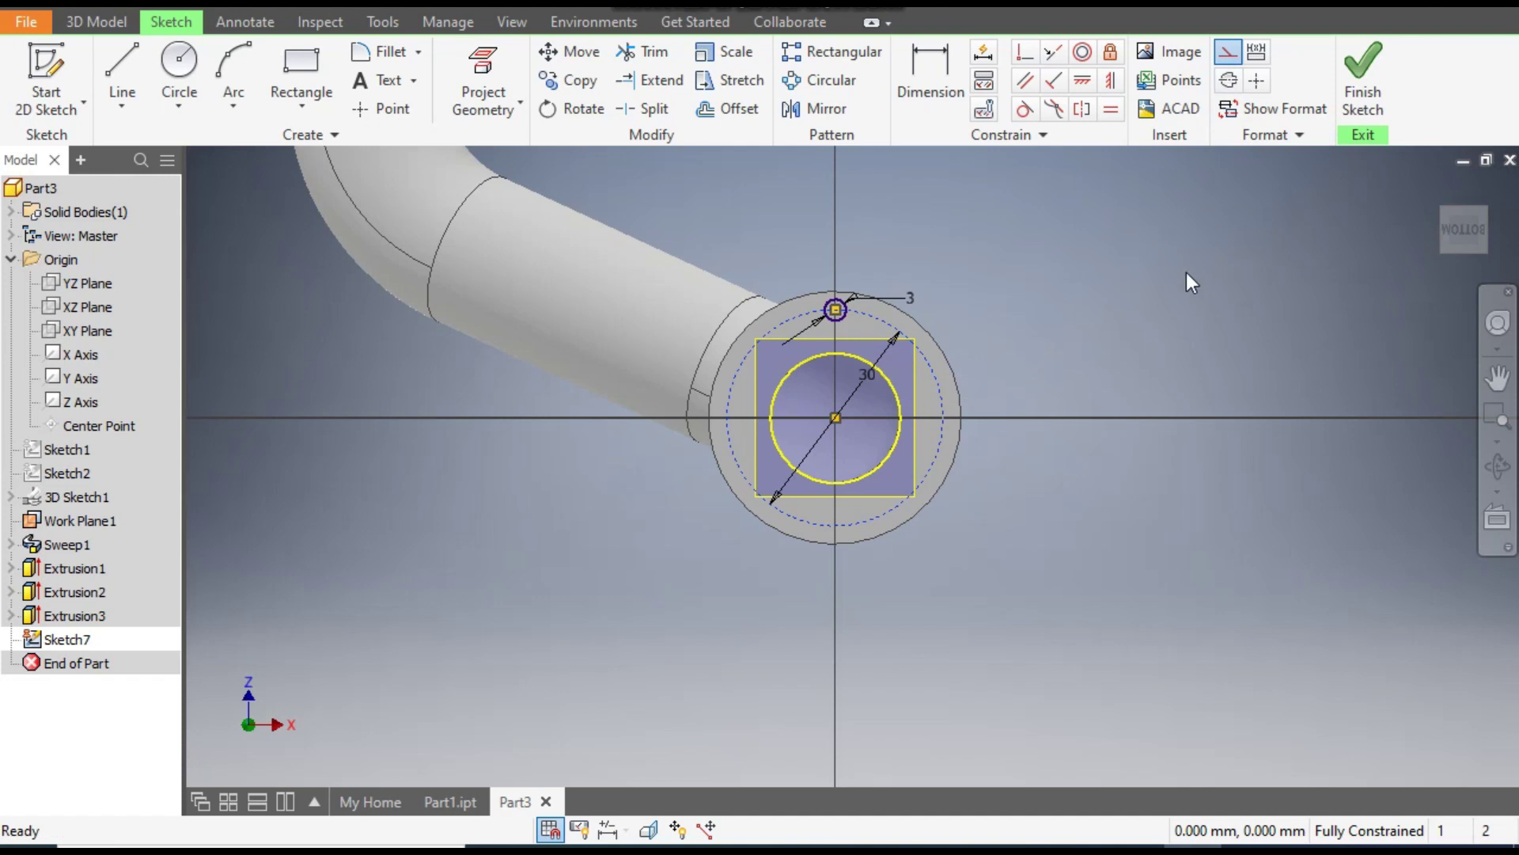
pyautogui.click(837, 83)
pyautogui.click(839, 304)
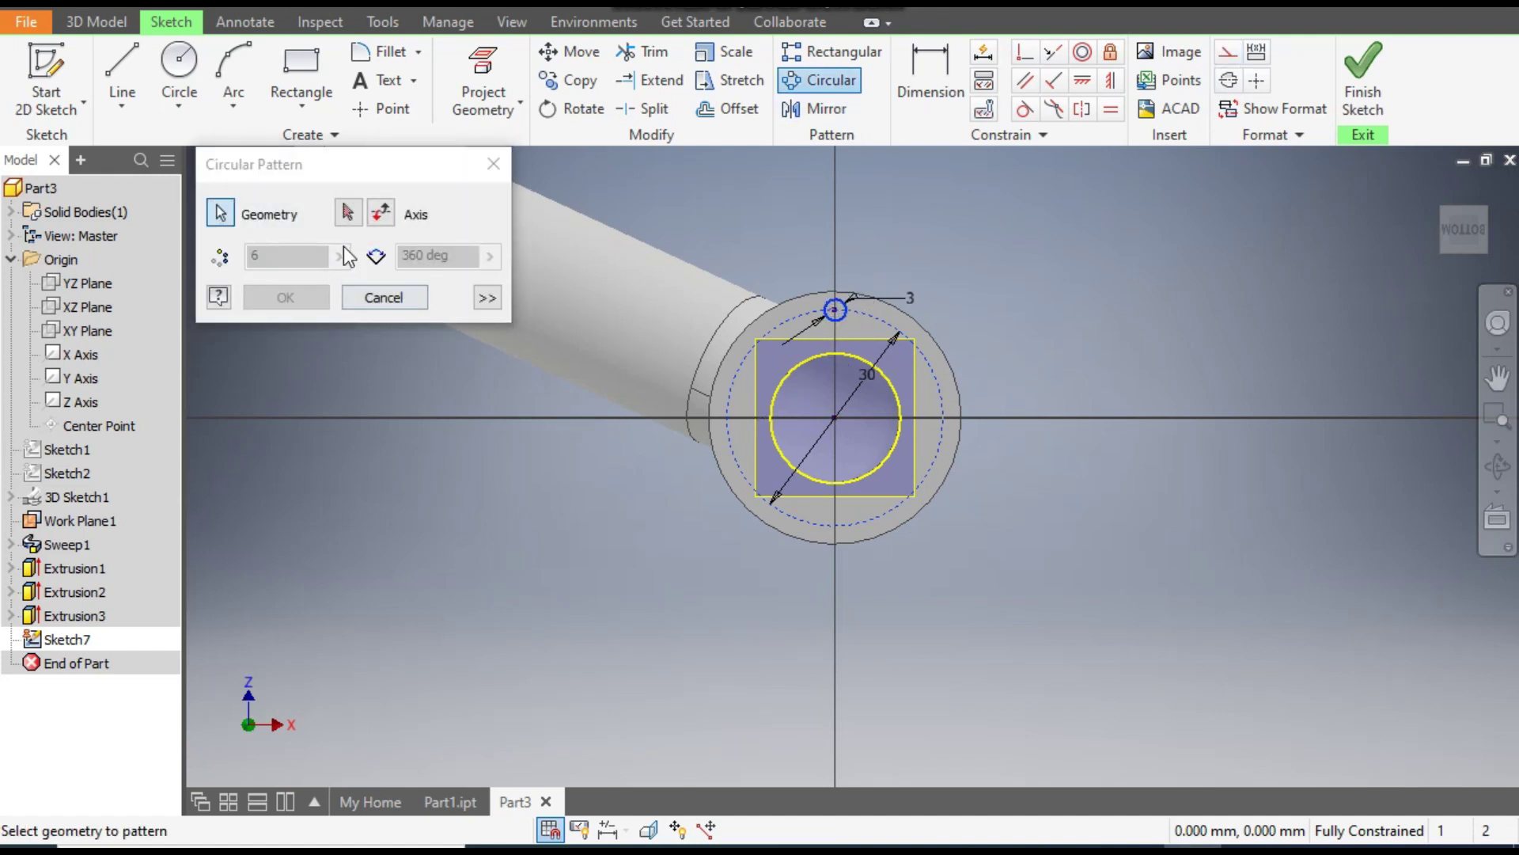
pyautogui.click(348, 214)
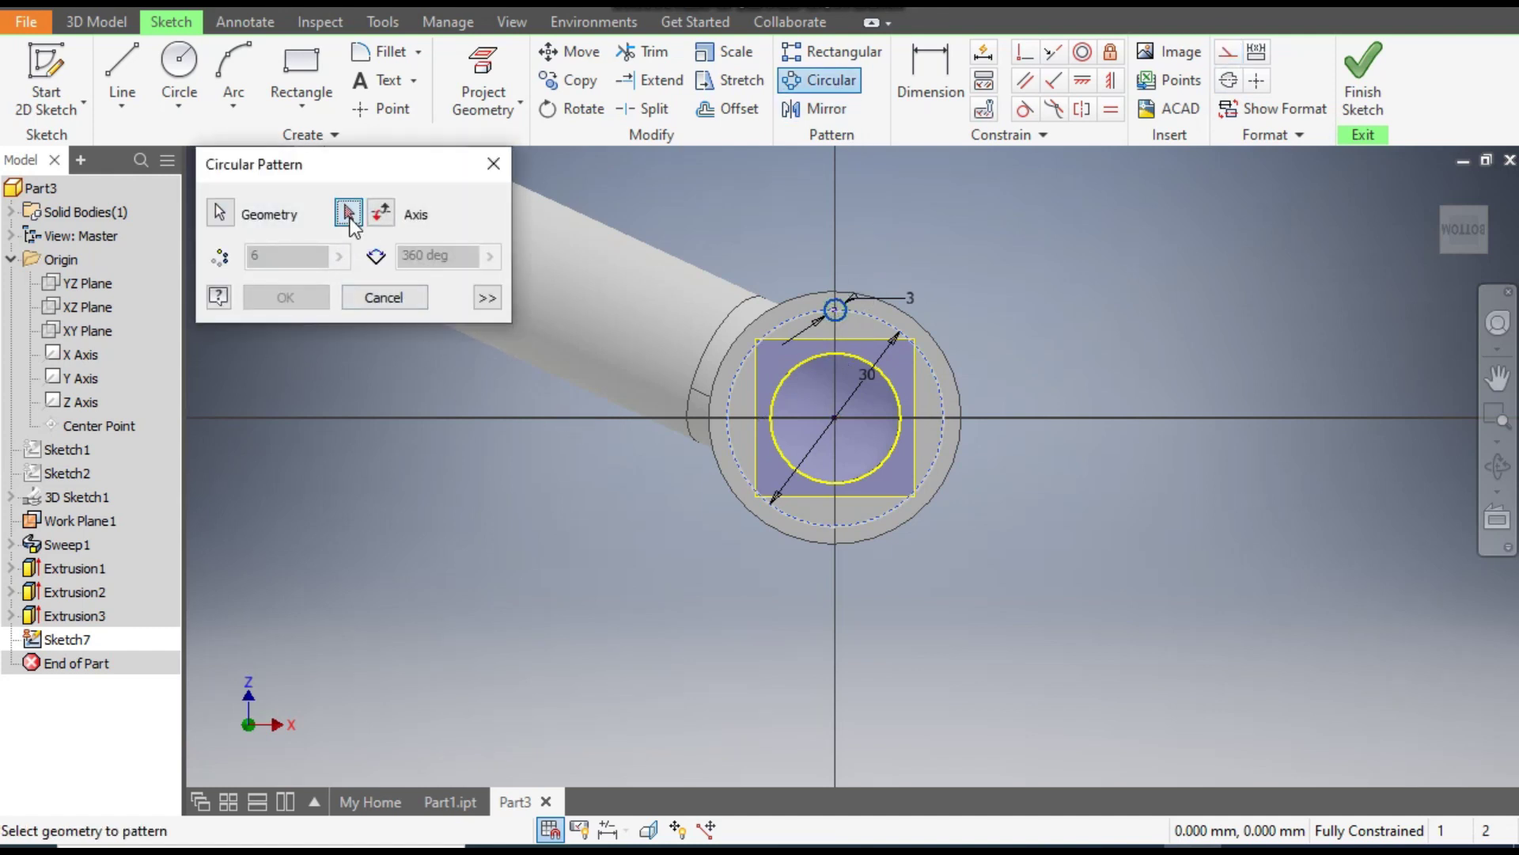
pyautogui.click(777, 325)
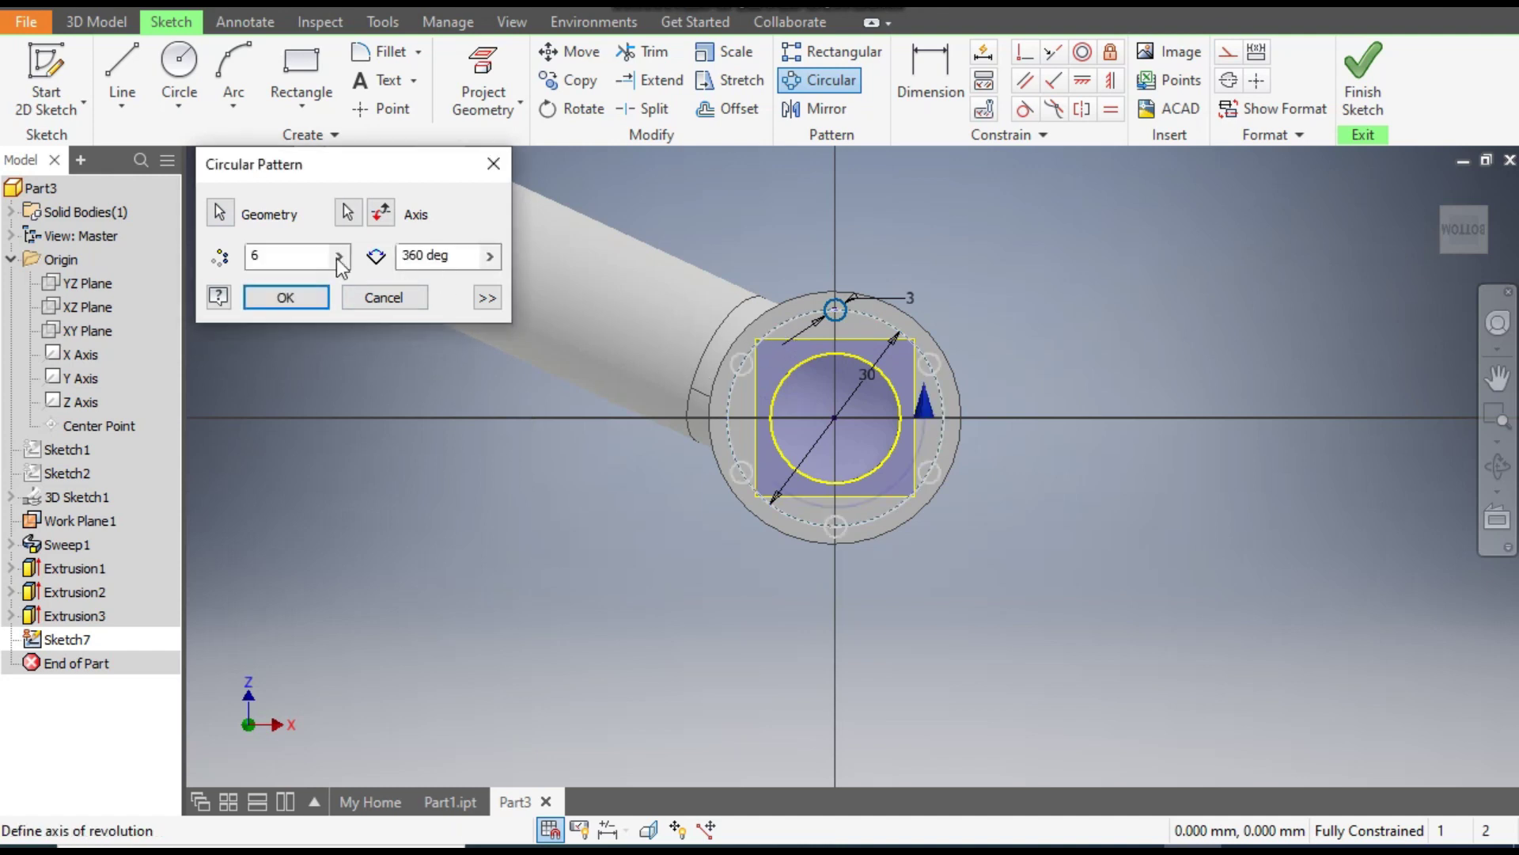
pyautogui.click(271, 297)
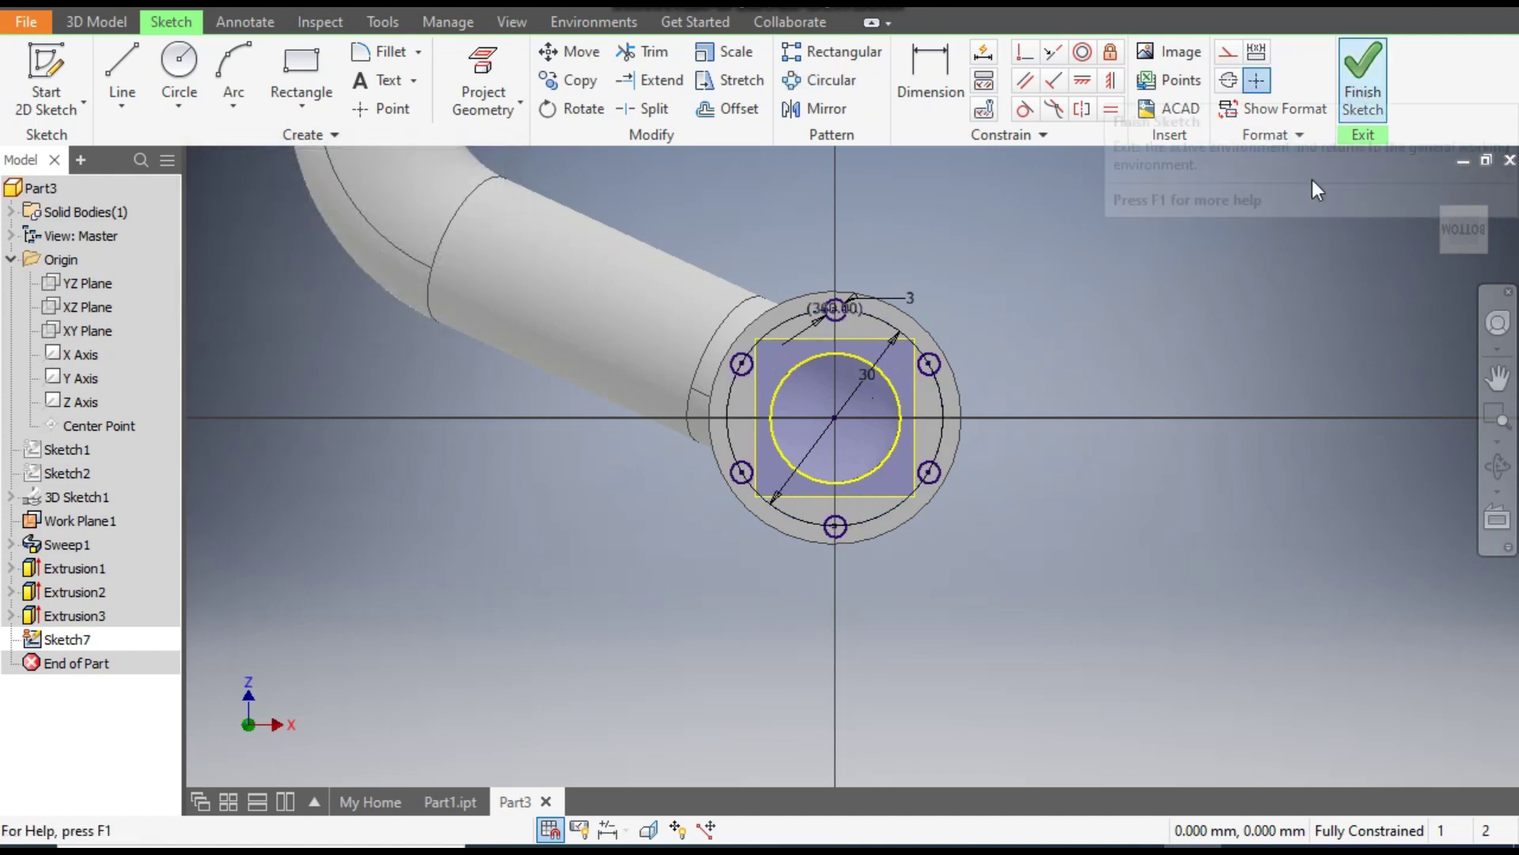
# Step: Convert the projected bore circle to construction geometry and finish the sketch
pyautogui.click(890, 377)
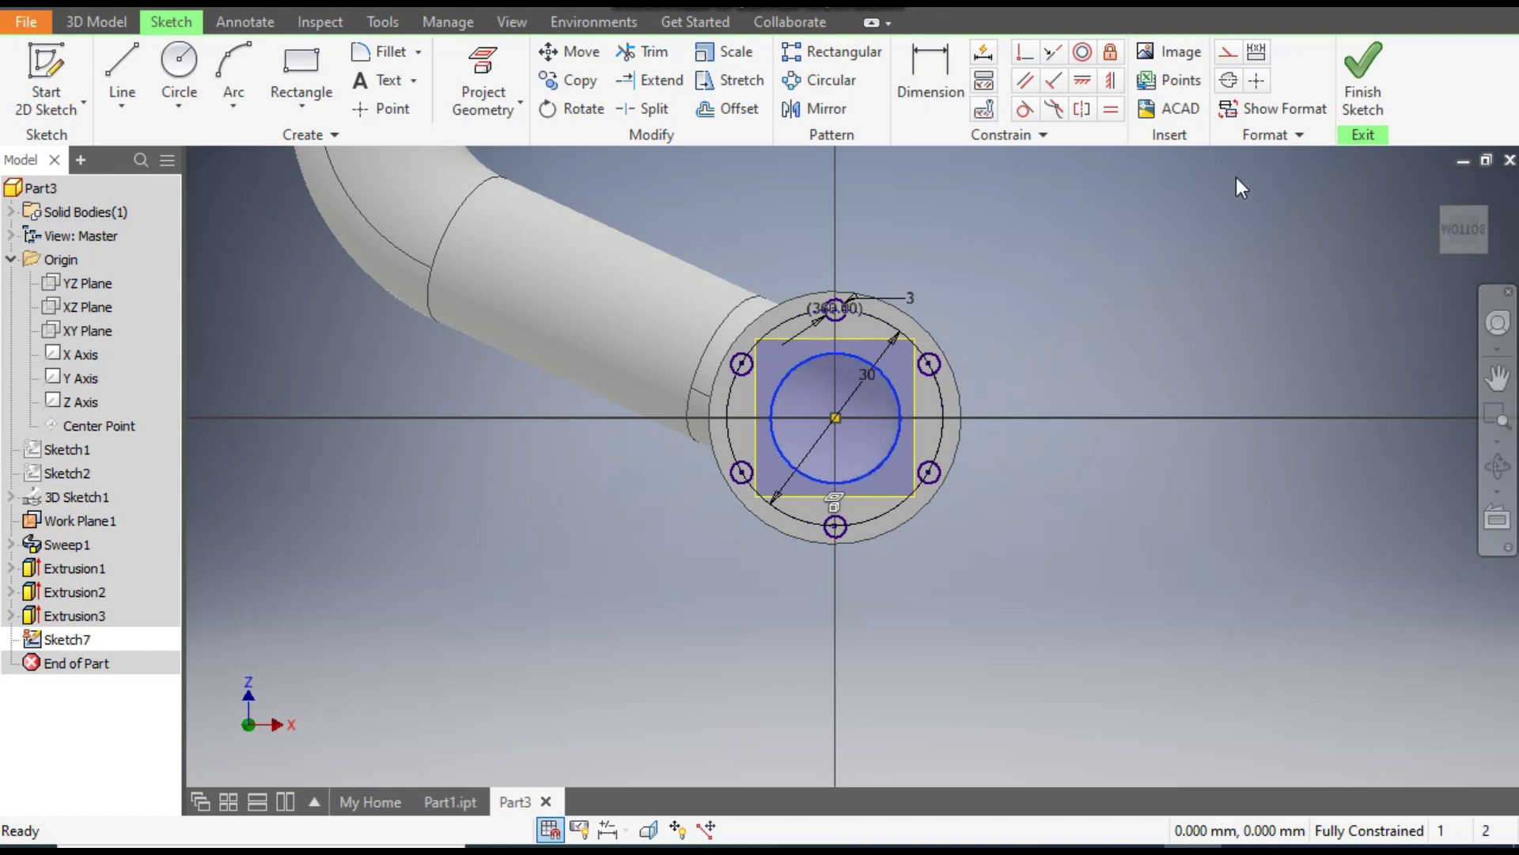
pyautogui.click(1228, 52)
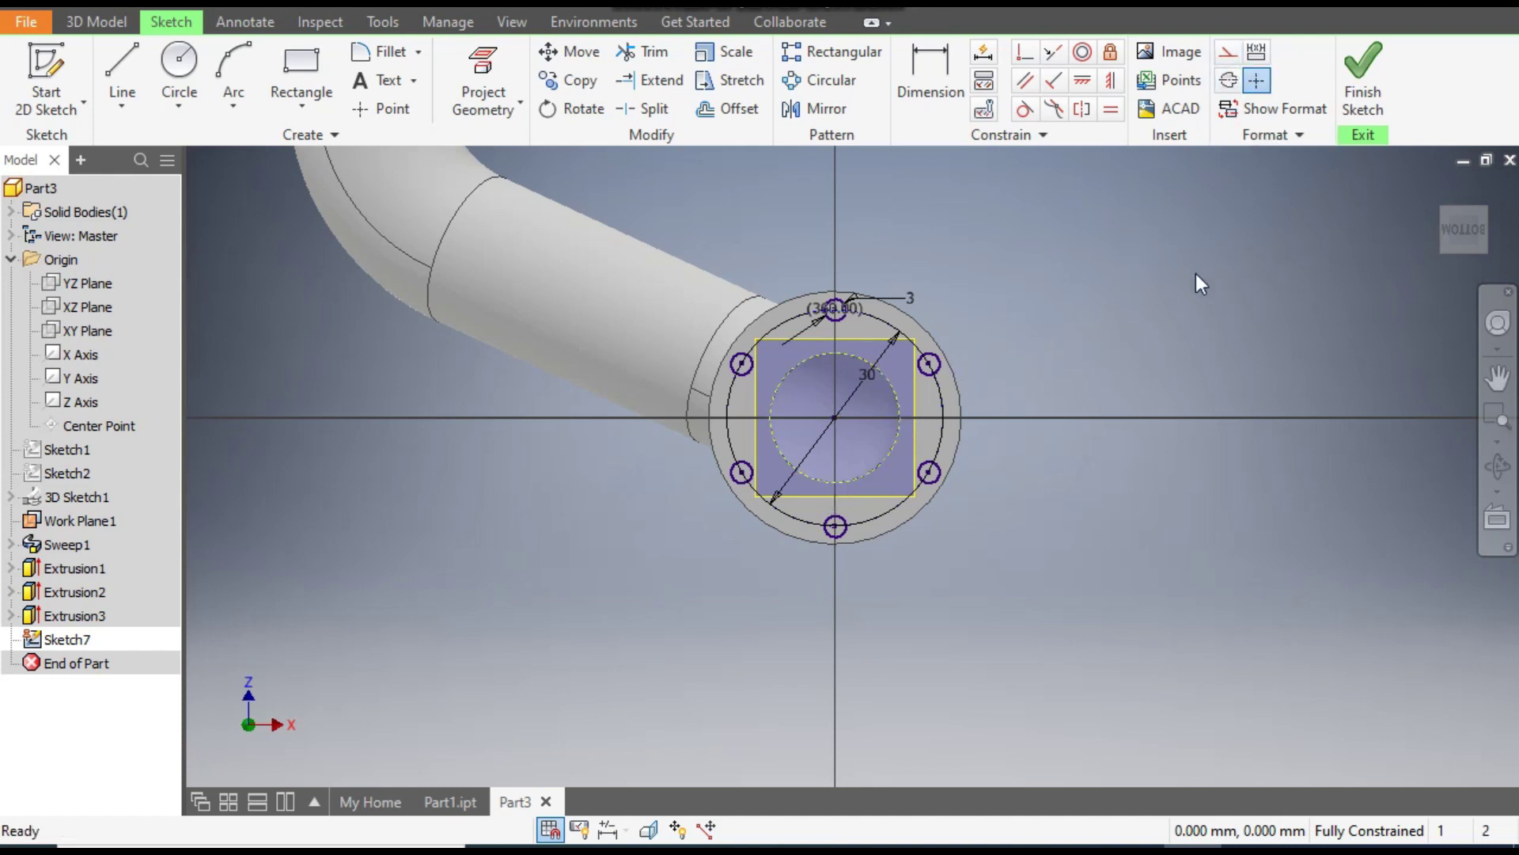
pyautogui.click(1381, 79)
# Step: Cut the six 3 mm circles 3 mm deep through the lower flange with Extrude
pyautogui.moveTo(1183, 297); pyautogui.dragTo(974, 273)
pyautogui.press('Escape')
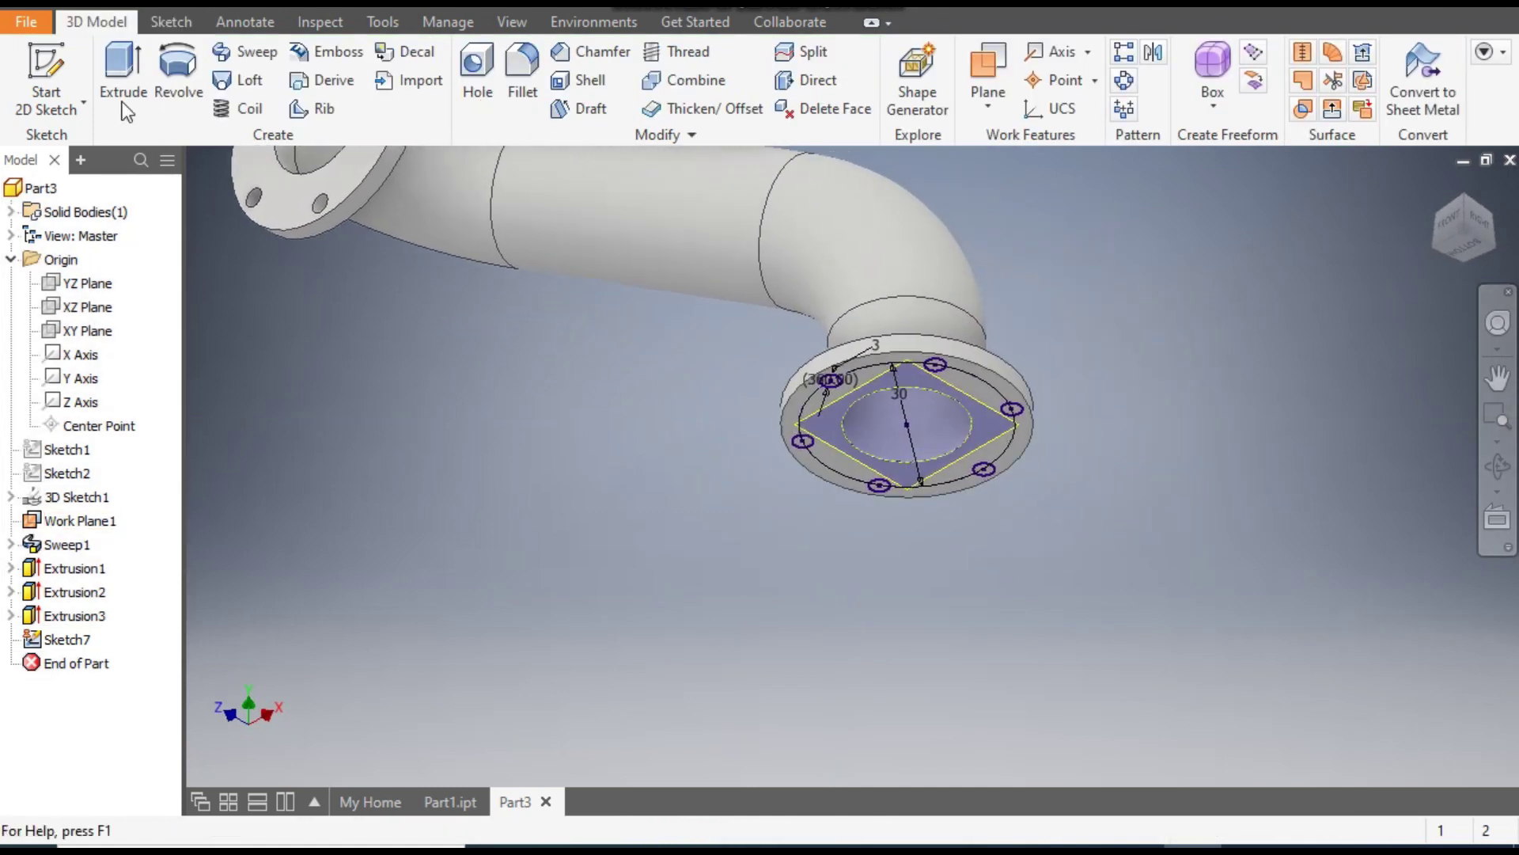
pyautogui.click(120, 80)
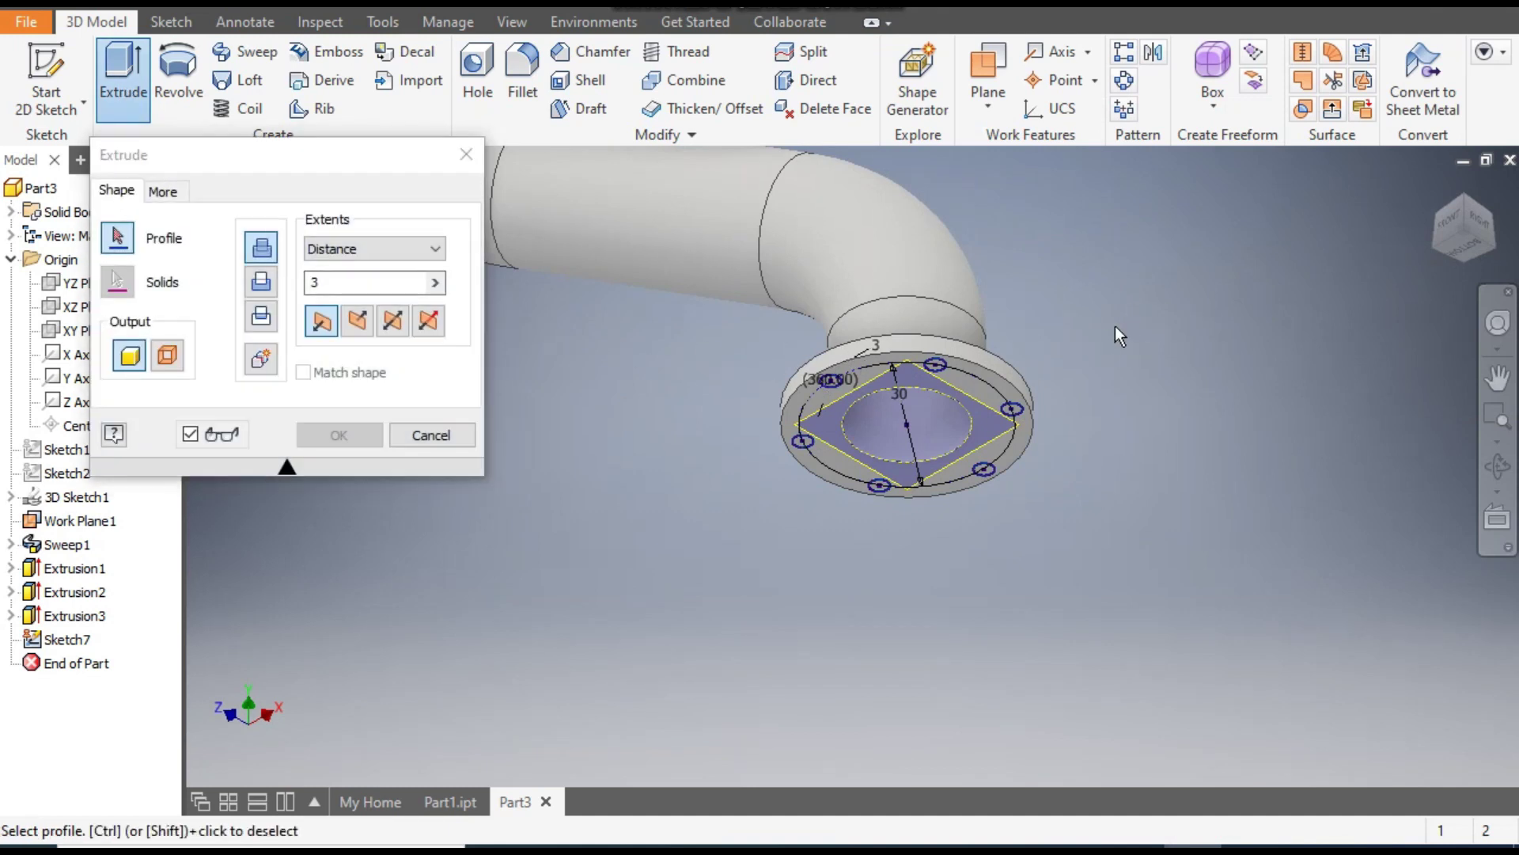
pyautogui.click(871, 467)
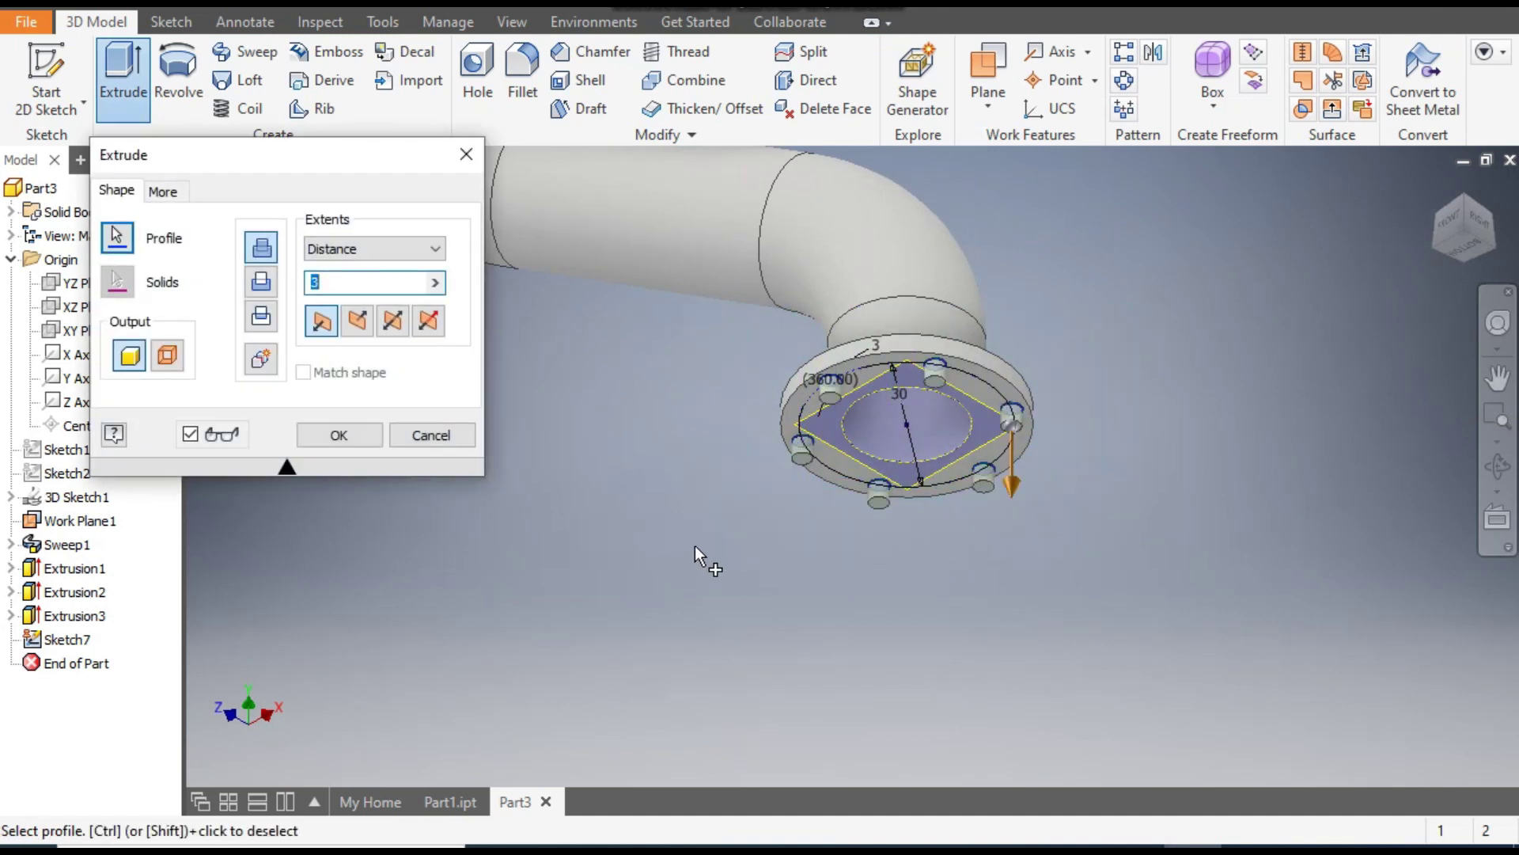
pyautogui.click(262, 286)
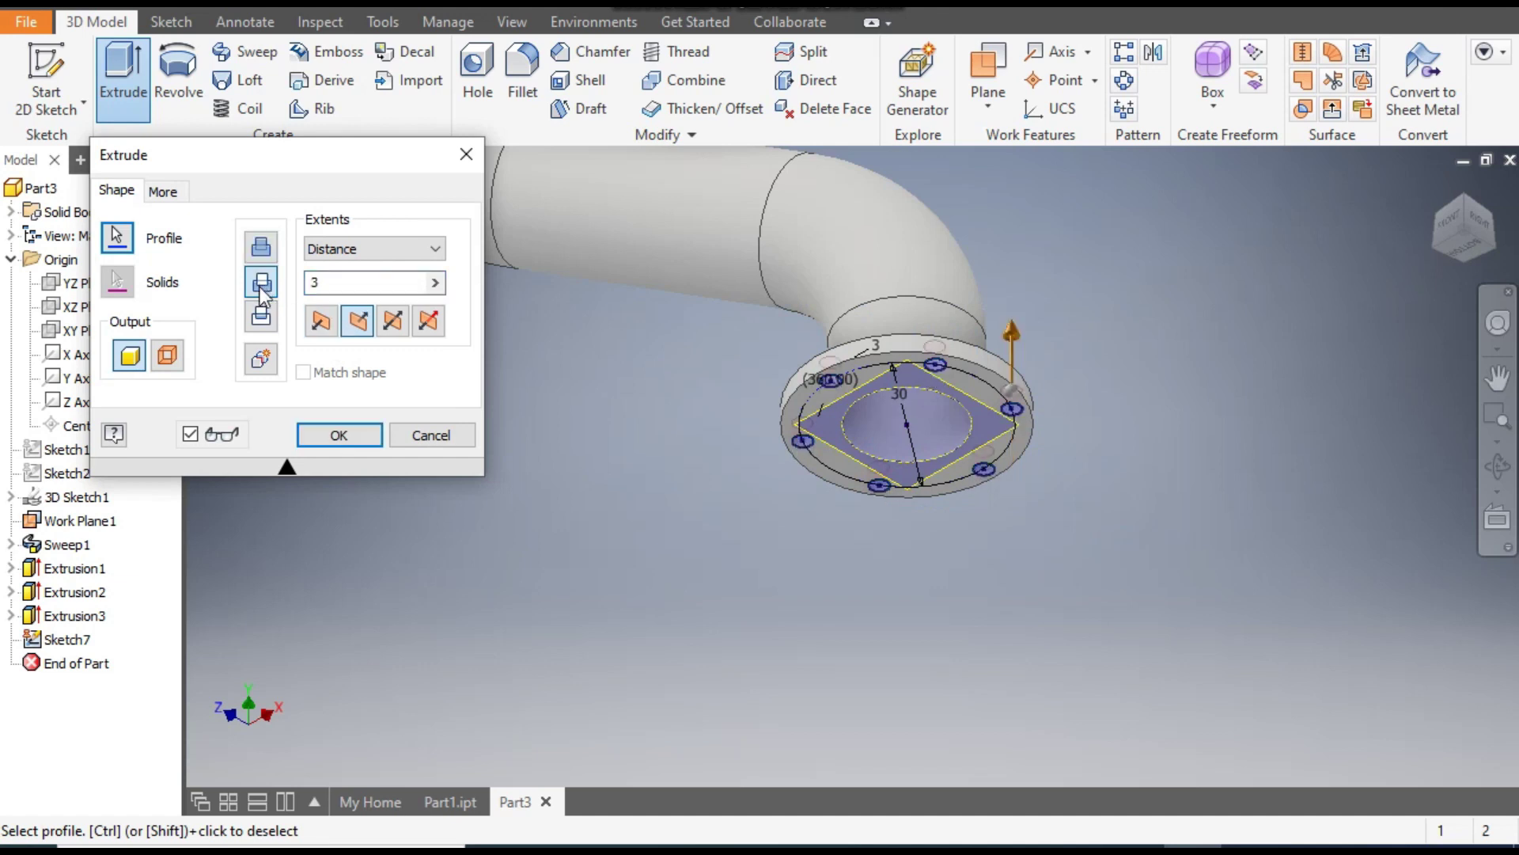
pyautogui.click(348, 438)
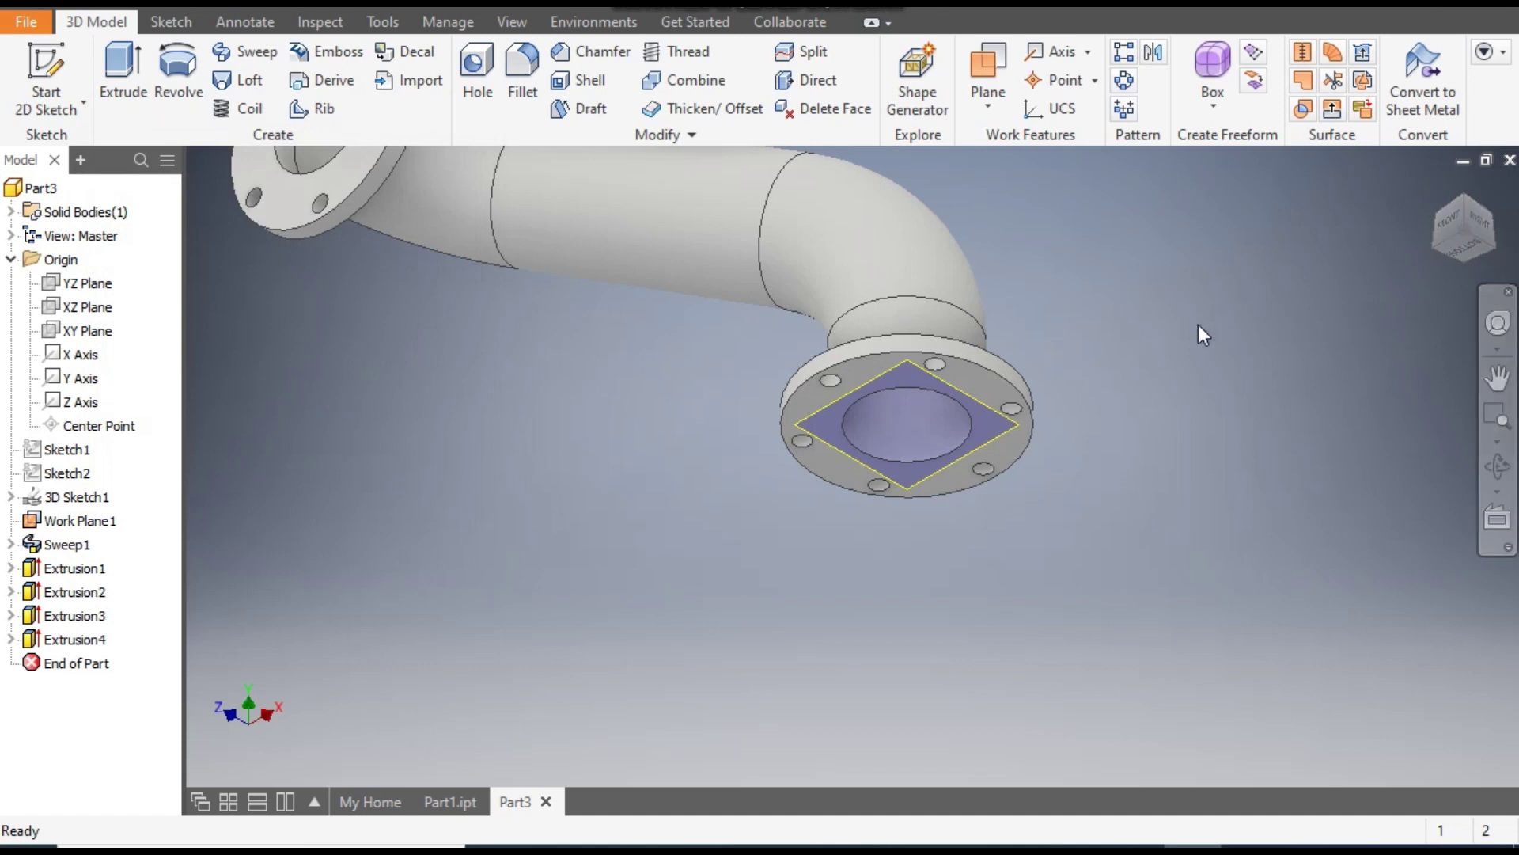
# Step: Hide Work Plane1 on the lower flange's face
pyautogui.click(946, 383)
pyautogui.click(1274, 387)
pyautogui.click(93, 520)
pyautogui.click(94, 520)
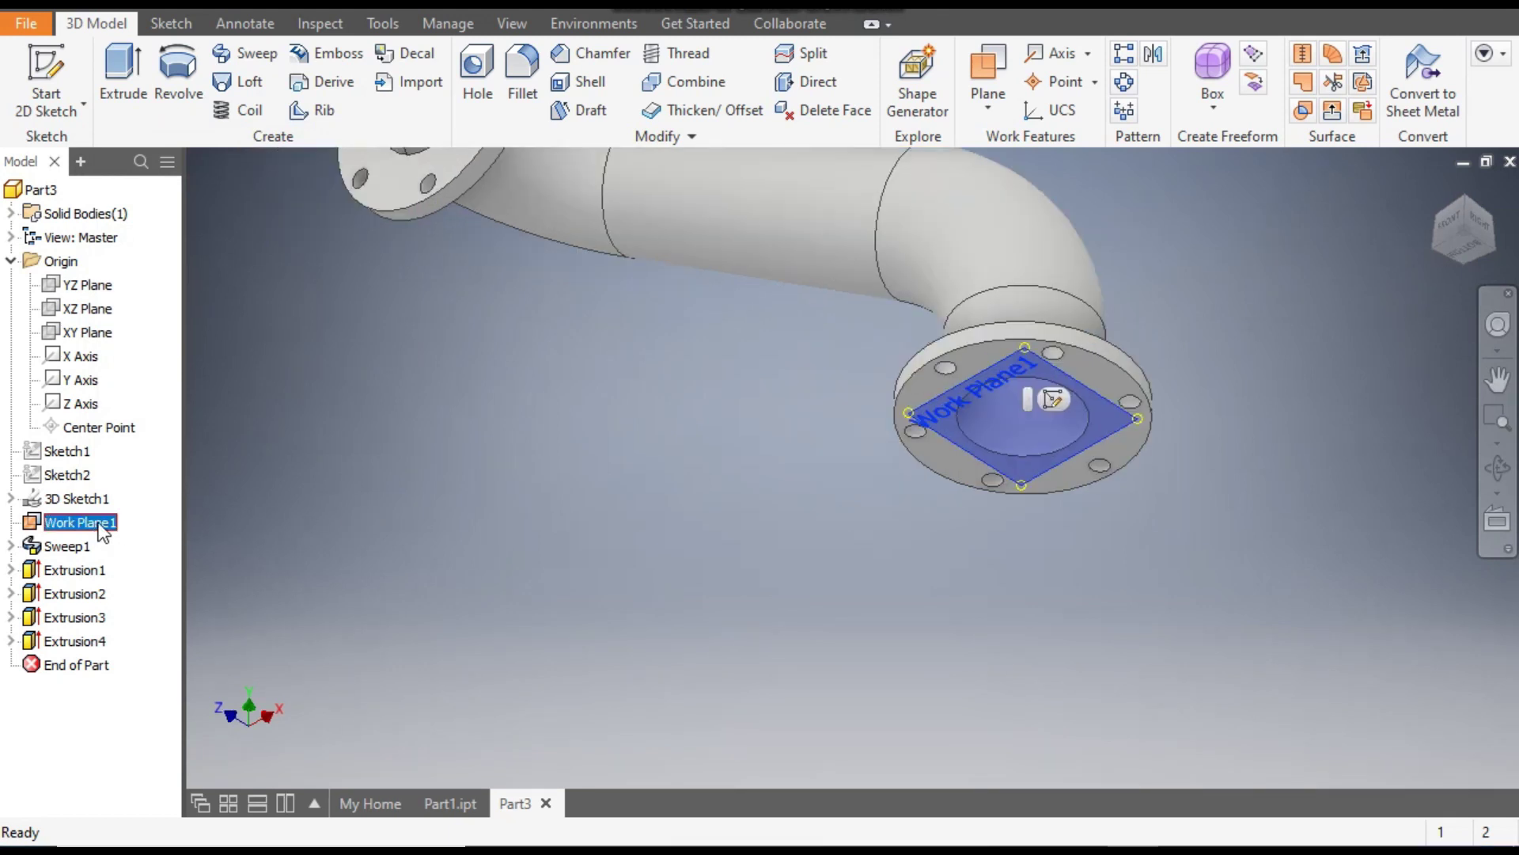
pyautogui.rightClick(99, 525)
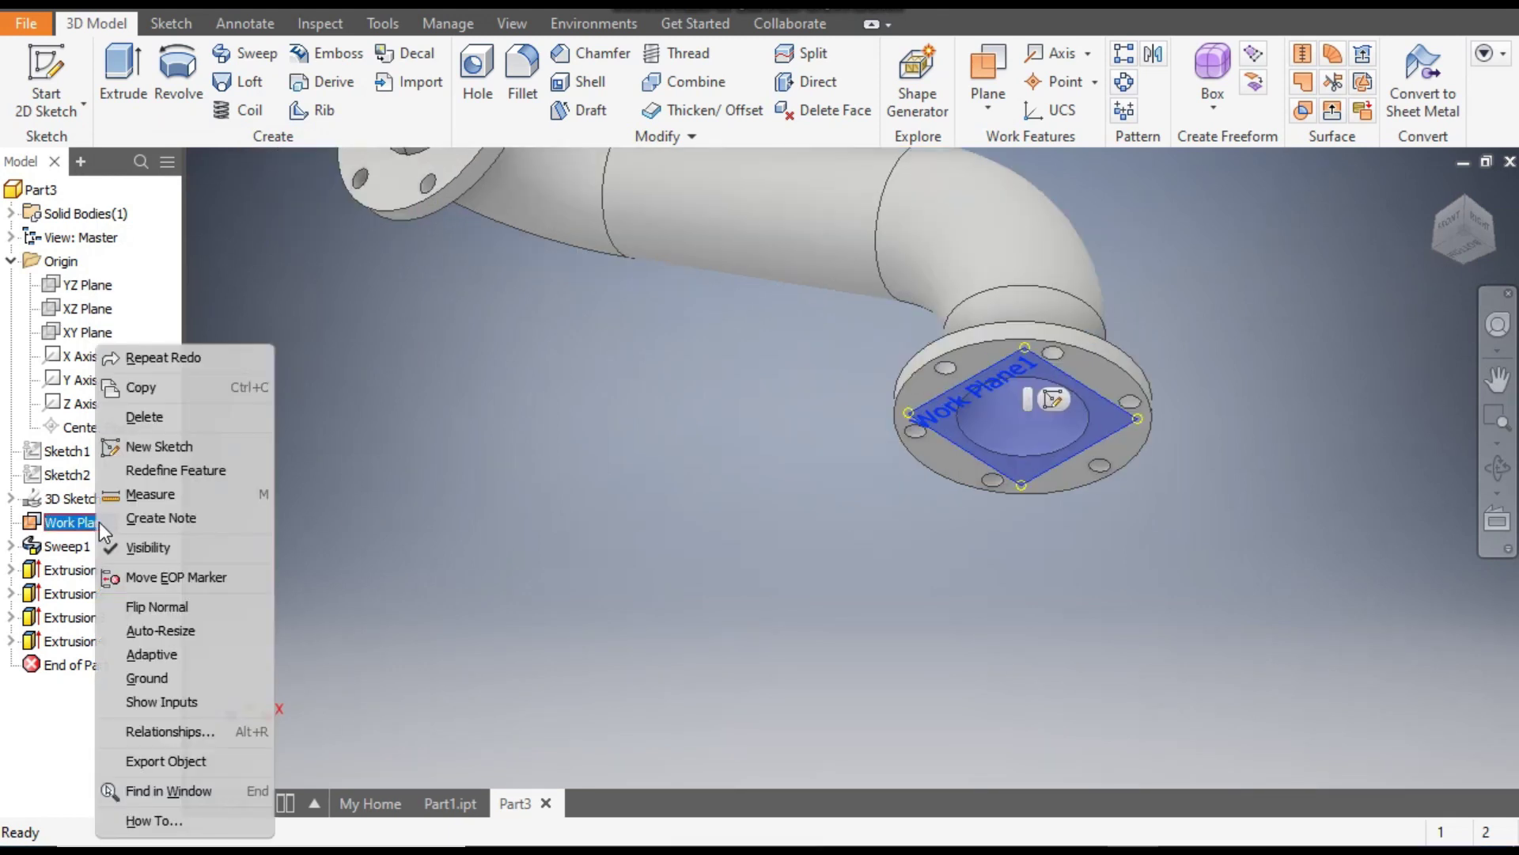
pyautogui.click(154, 547)
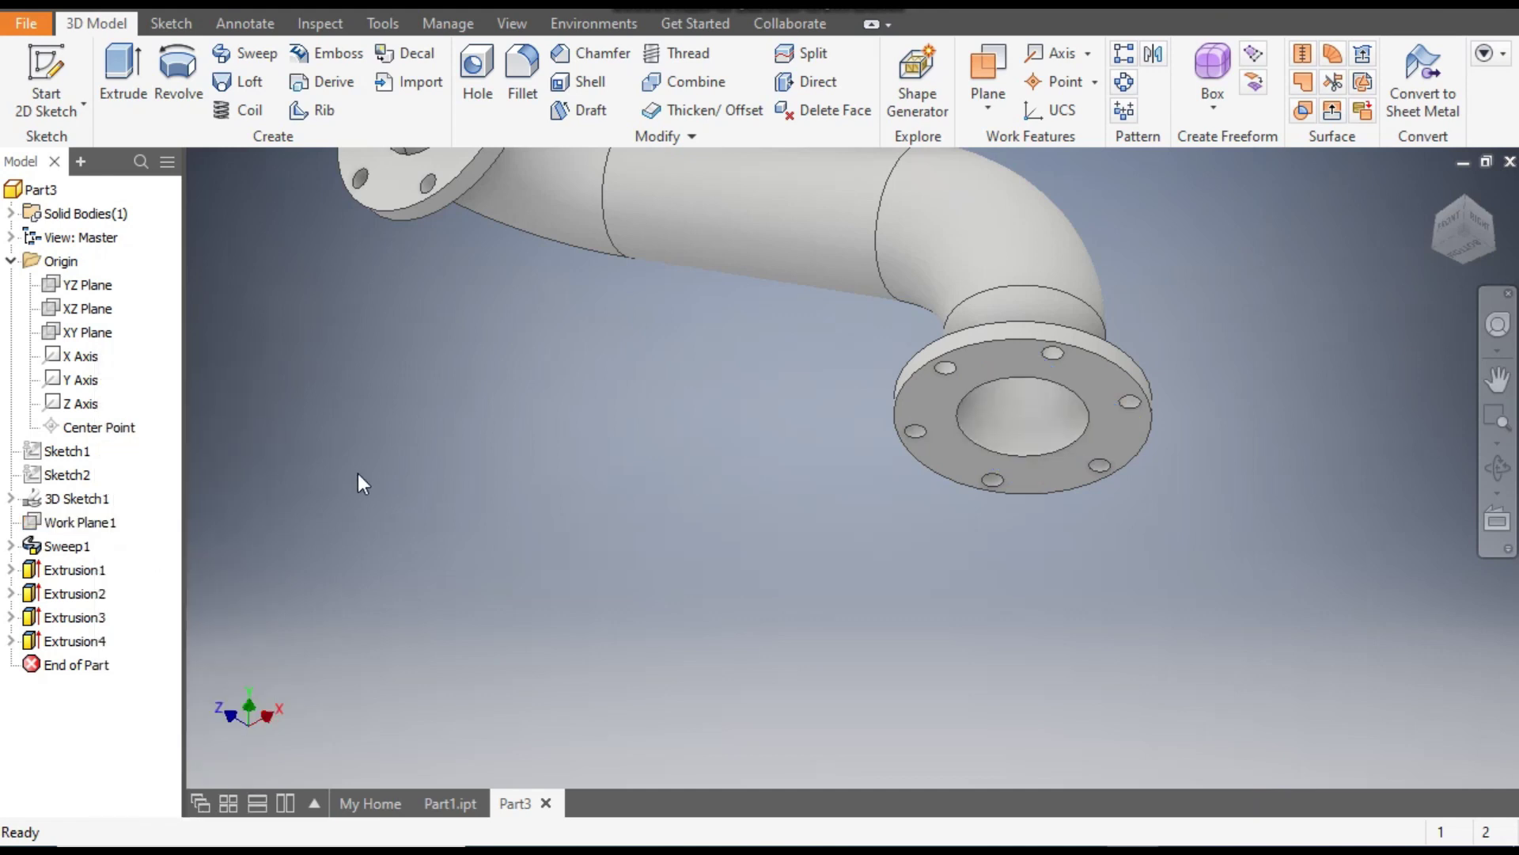
# Step: Apply the Metal 1800F Hot appearance from the Inventor Material Library to the whole pipe
pyautogui.click(1464, 198)
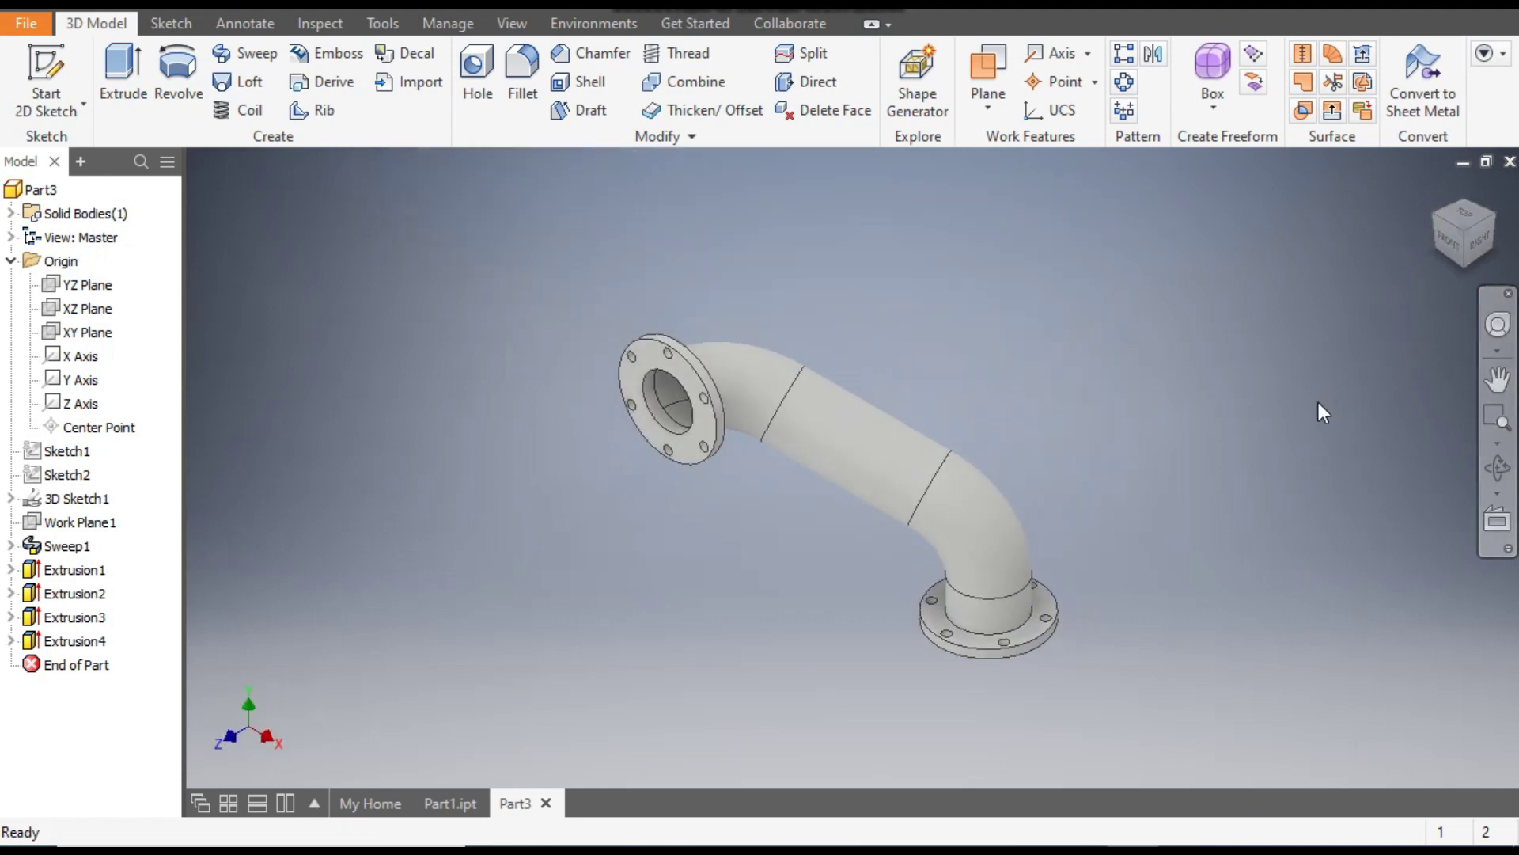
pyautogui.click(610, 12)
pyautogui.scroll(-6, 673, 393)
pyautogui.scroll(-10, 674, 393)
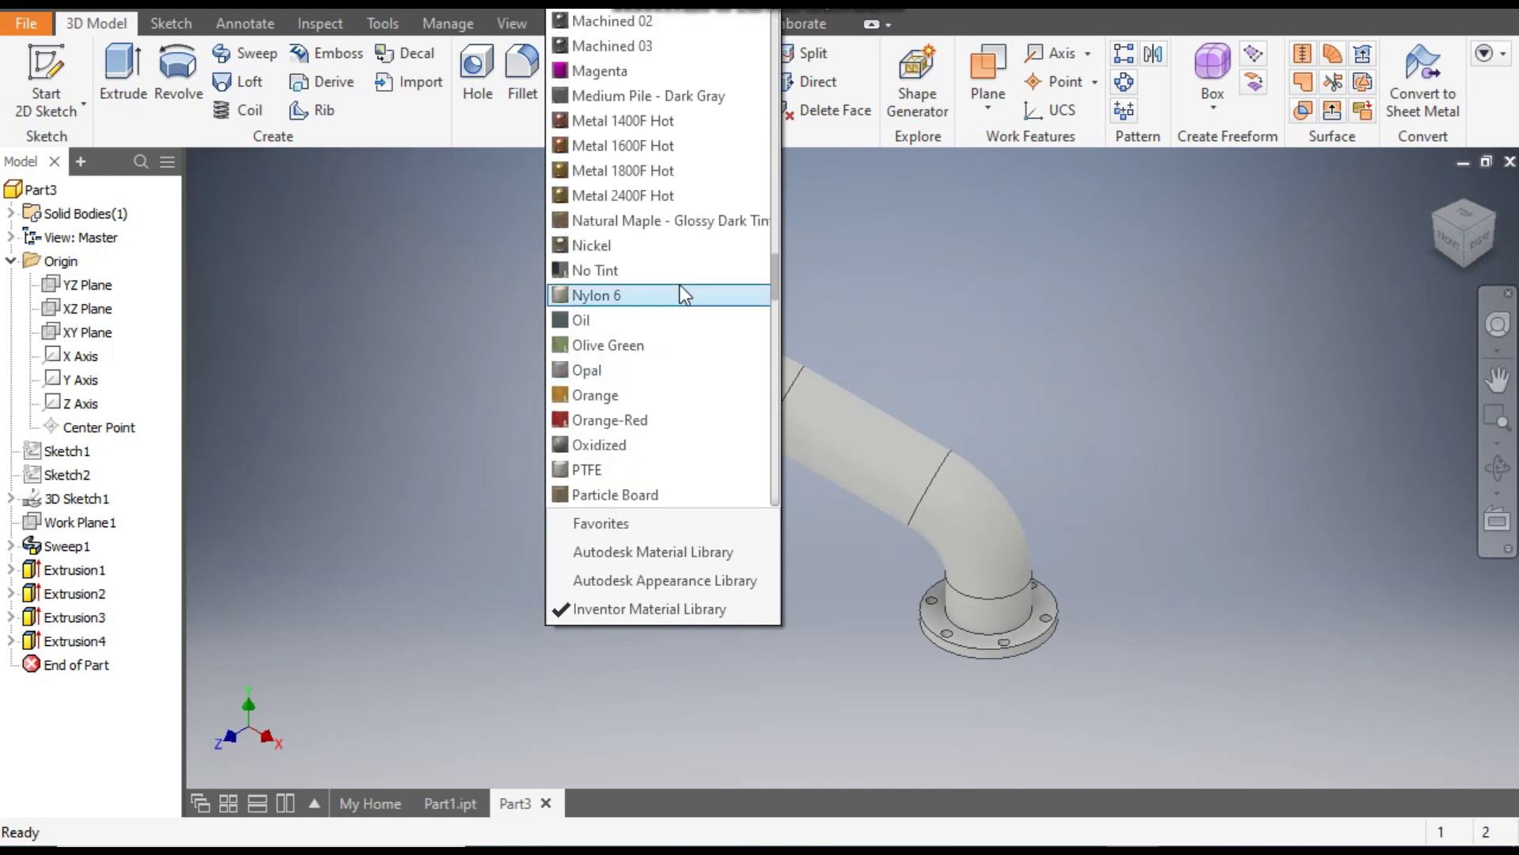
pyautogui.click(658, 173)
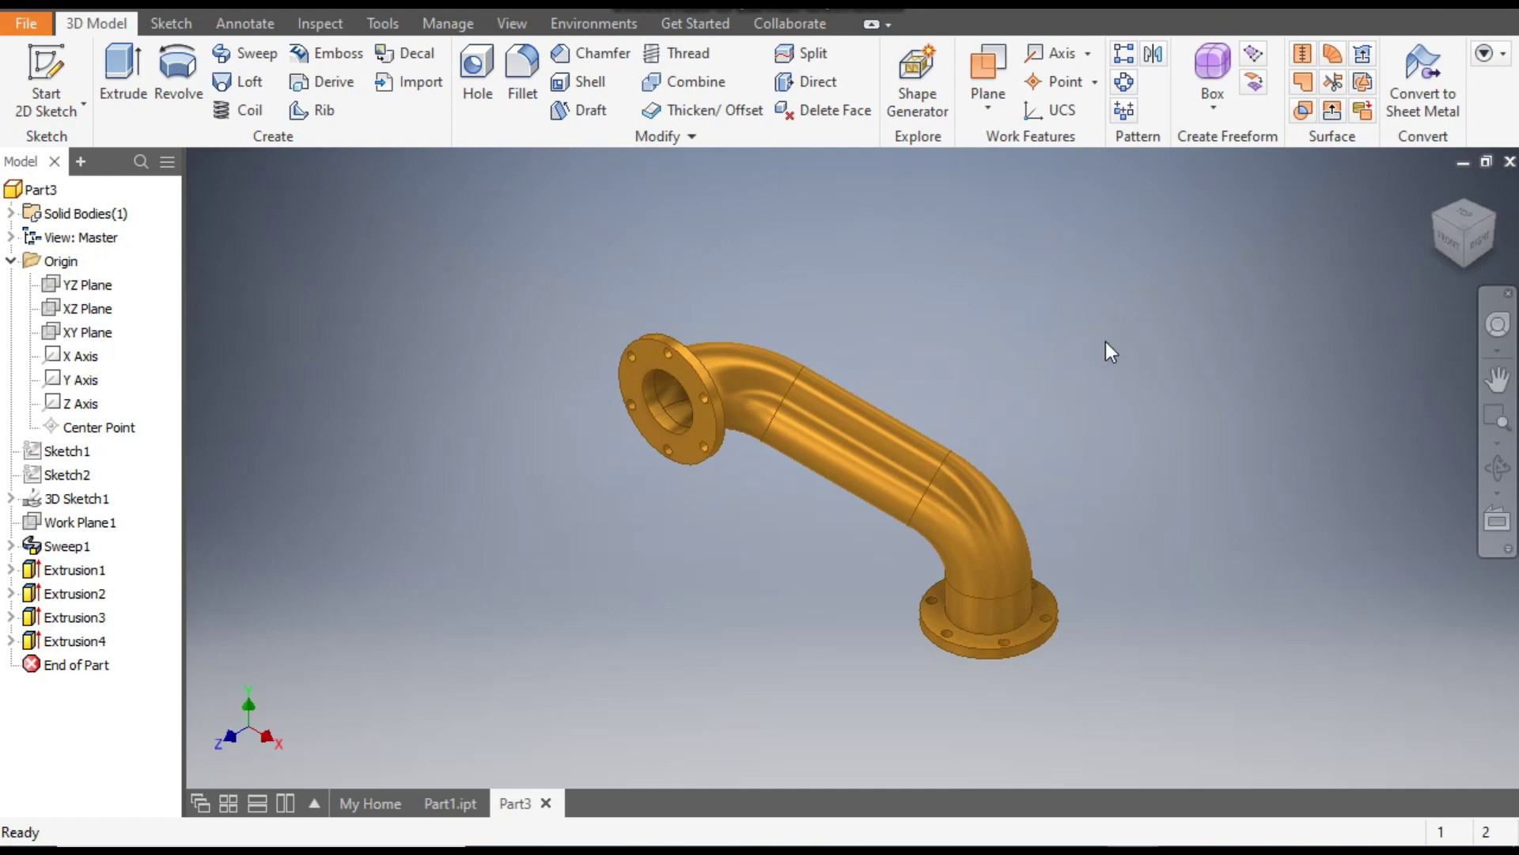
pyautogui.click(1492, 218)
pyautogui.moveTo(1488, 229); pyautogui.dragTo(1156, 529)
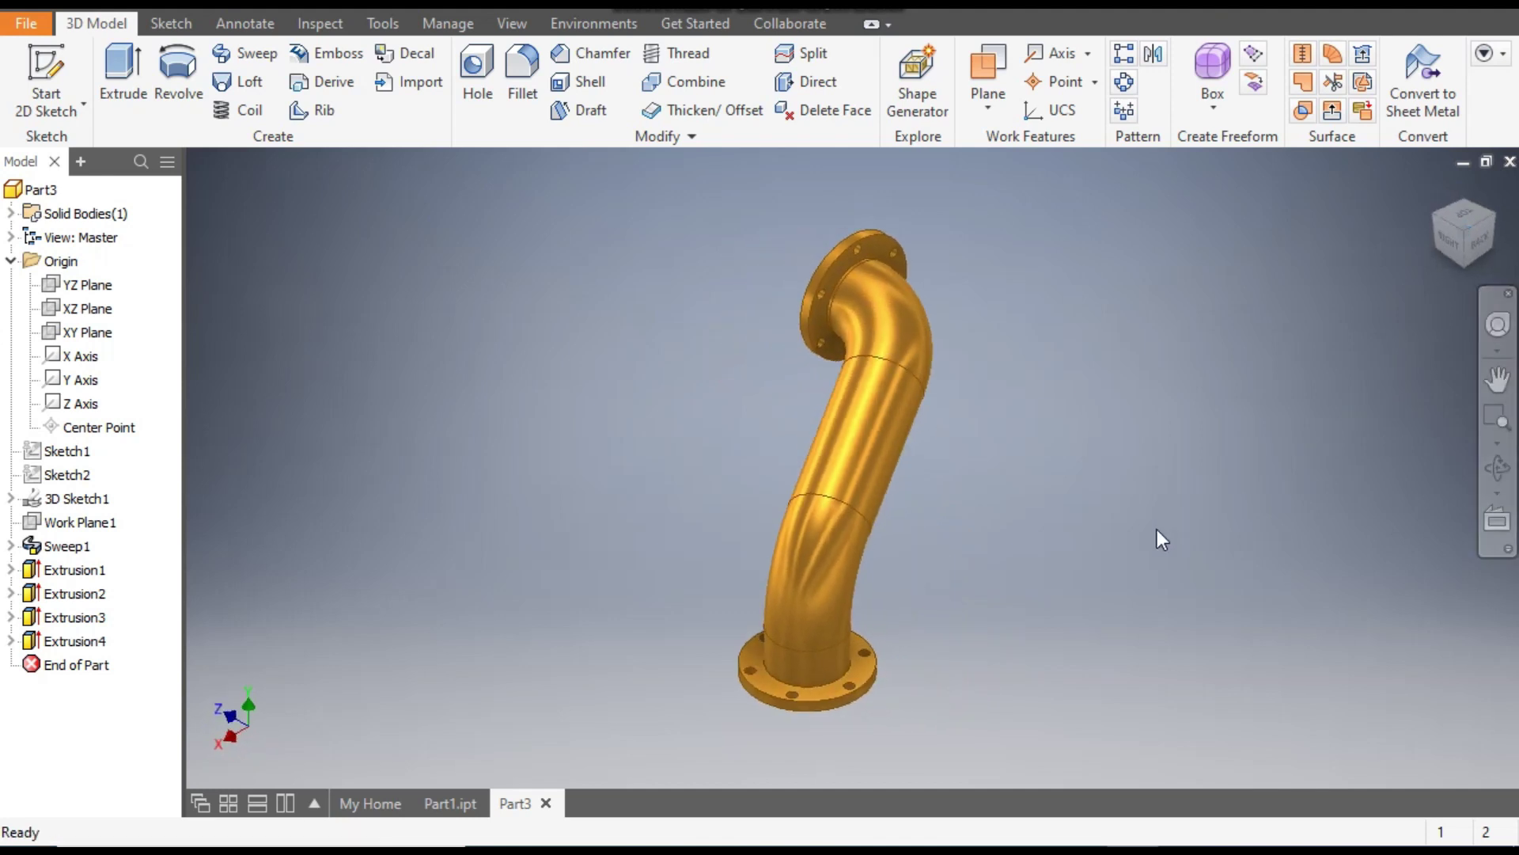